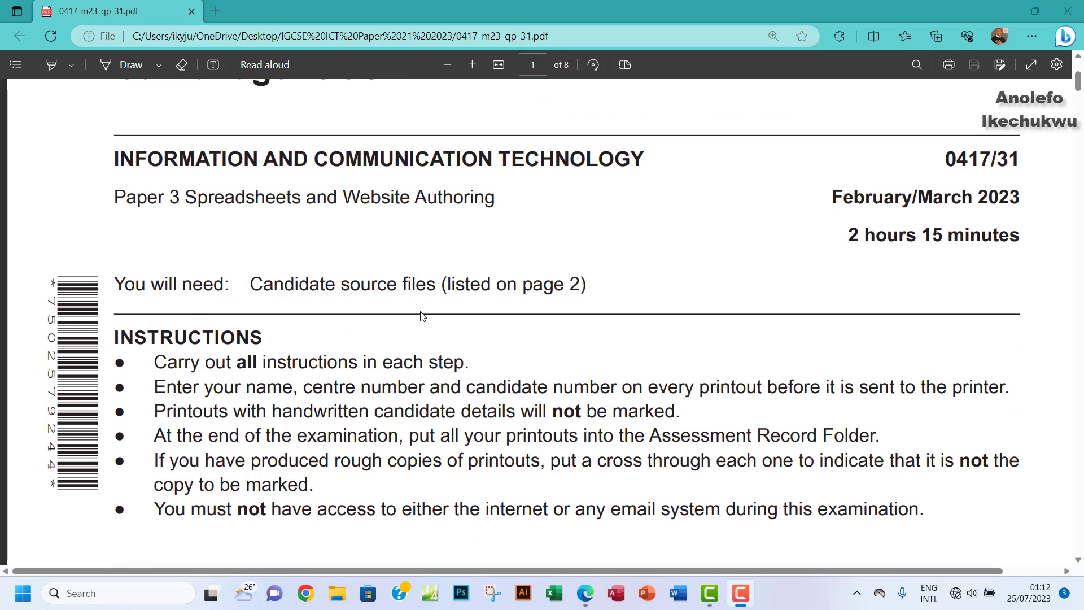
Step: Read the exam paper to the Task 1 instructions, select the source-file list, and launch Word
scroll(422, 316, "down", 10)
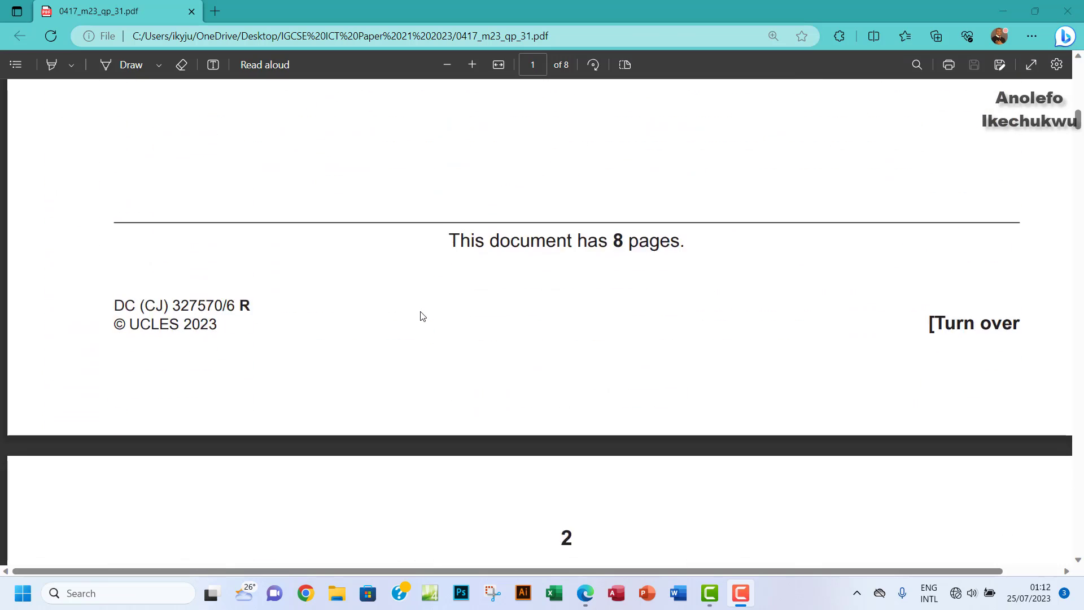
scroll(422, 316, "down", 5)
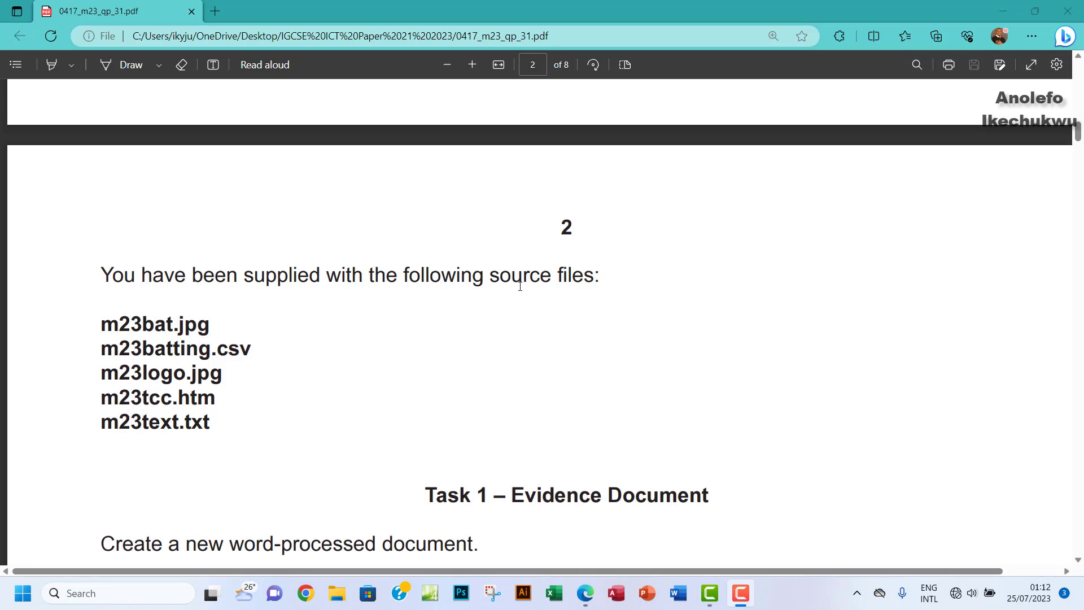
scroll(328, 280, "down", 3)
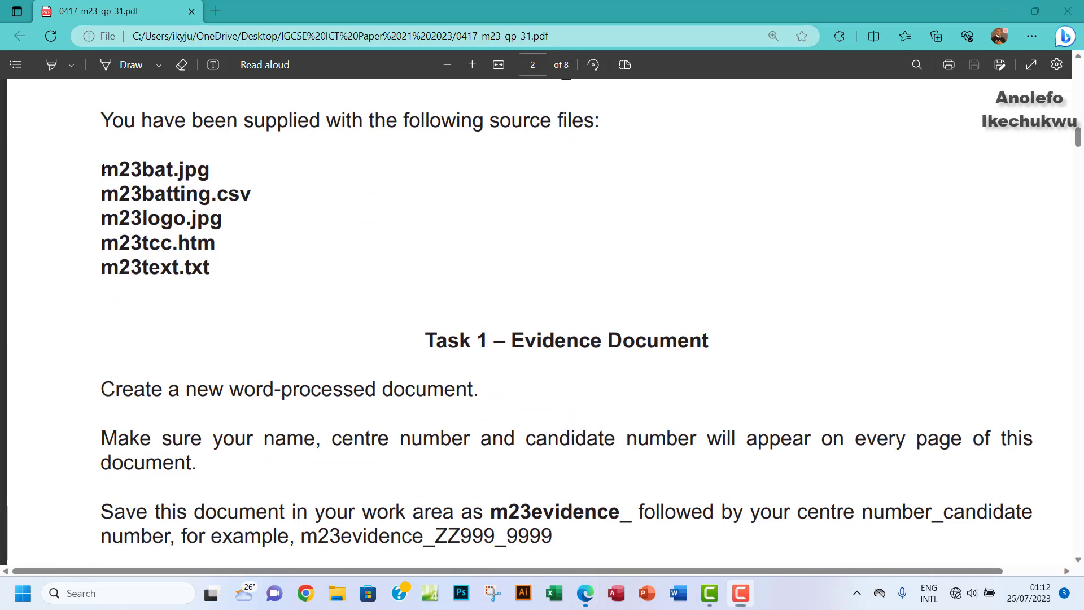
left_click_drag(103, 168, 233, 268)
scroll(491, 295, "down", 3)
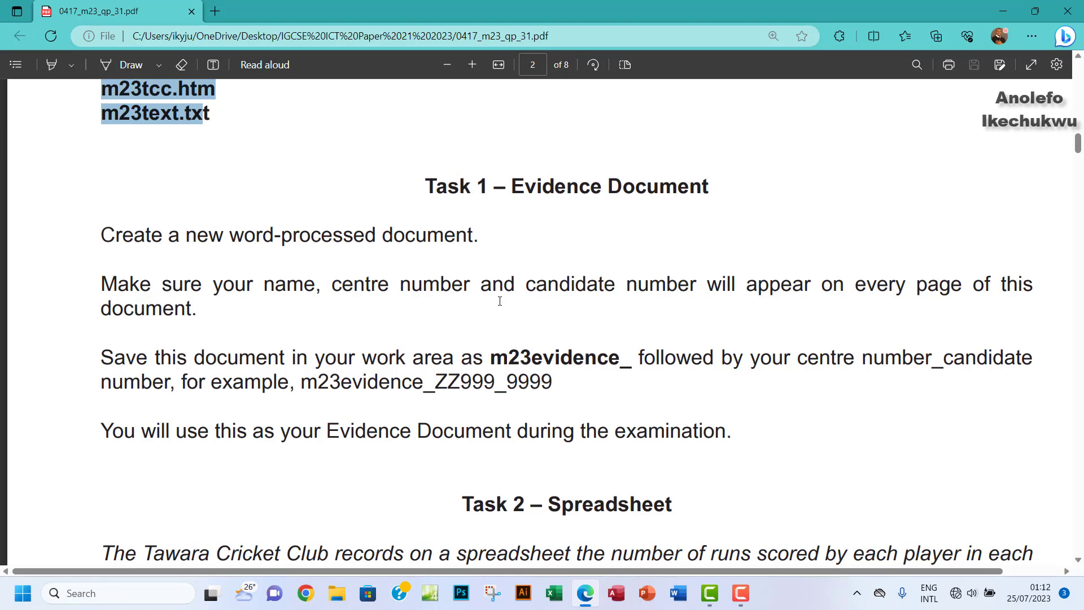
left_click(678, 593)
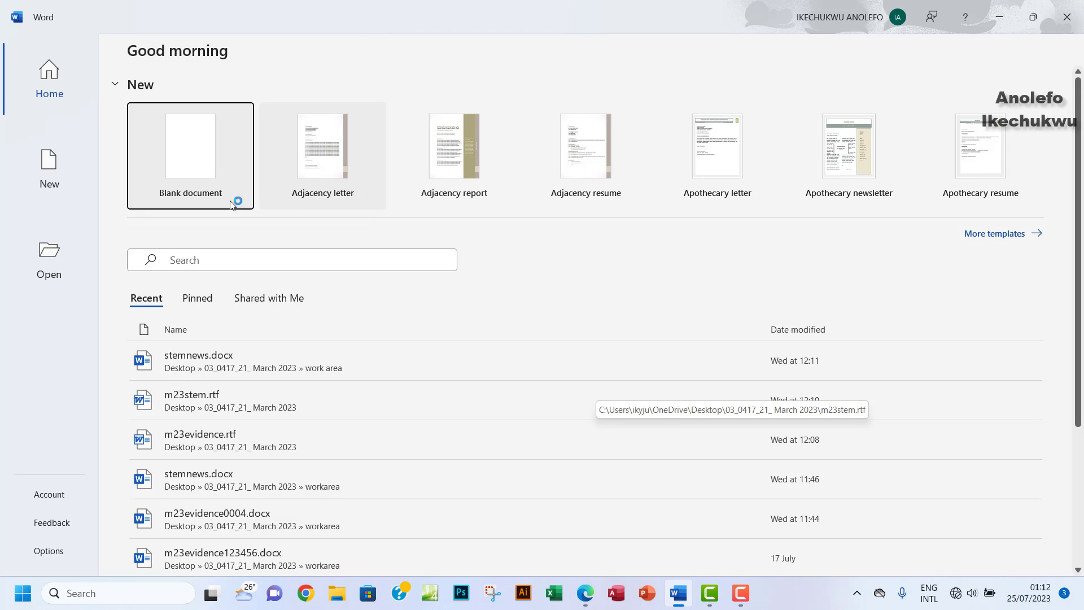
Step: Create a blank document whose header has the candidate's name, centre number and candidate number, tab-separated
left_click(200, 188)
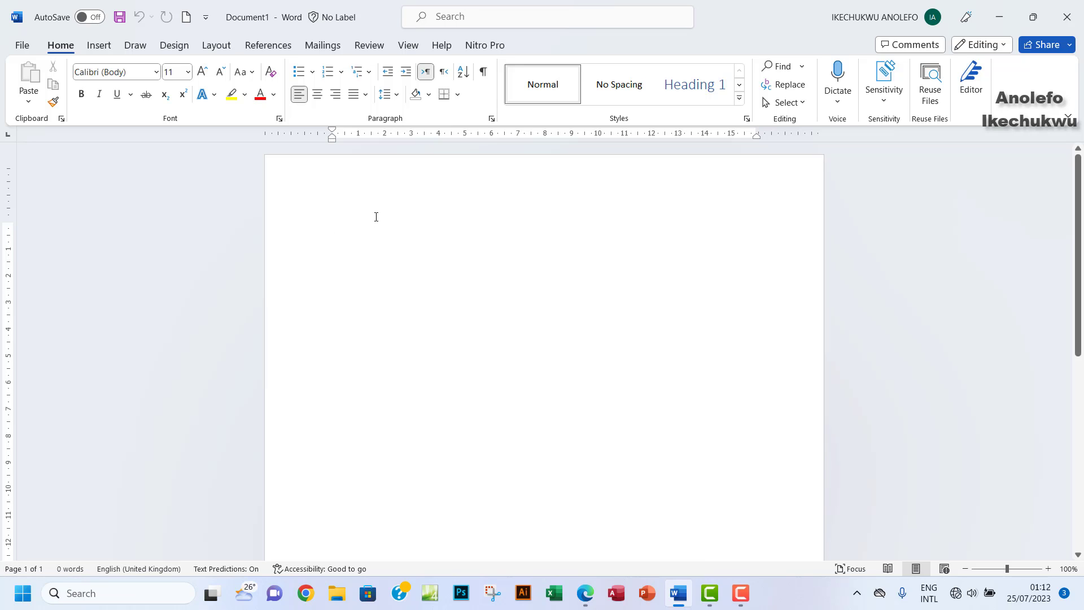
double_click(356, 189)
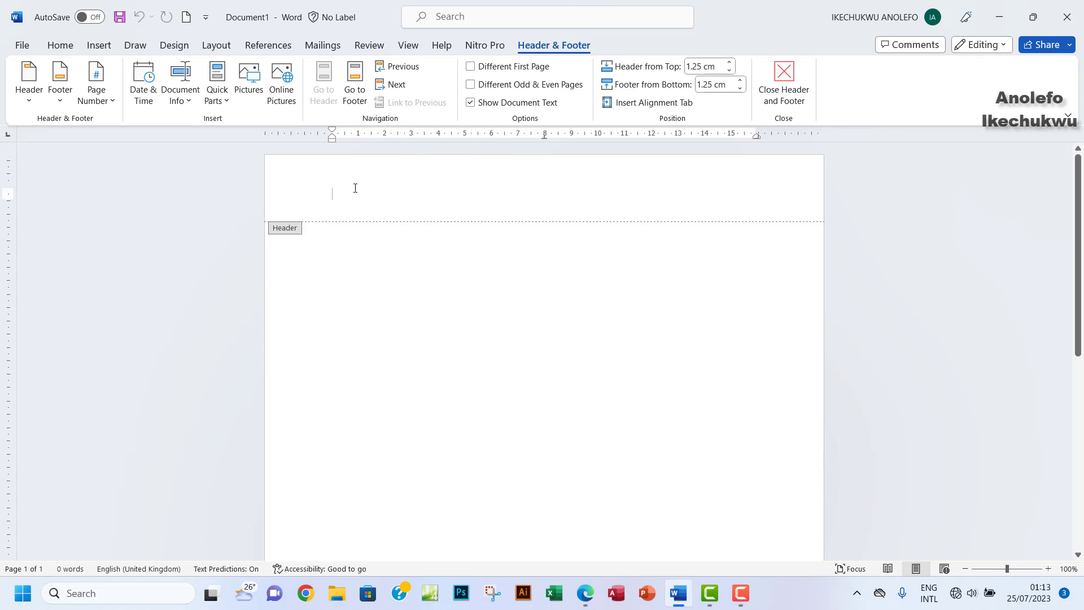
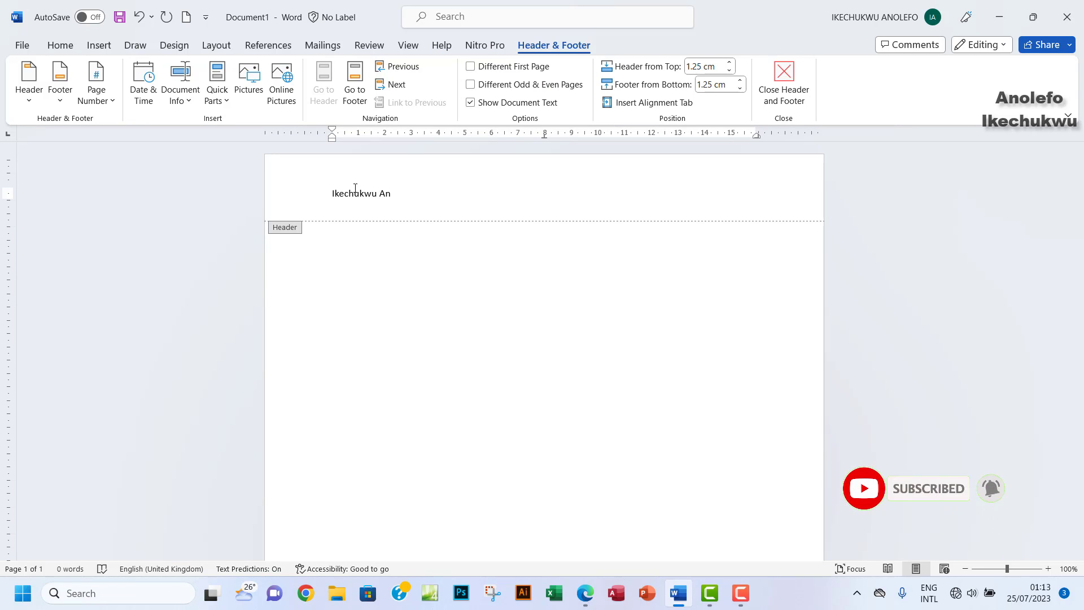
key("Tab")
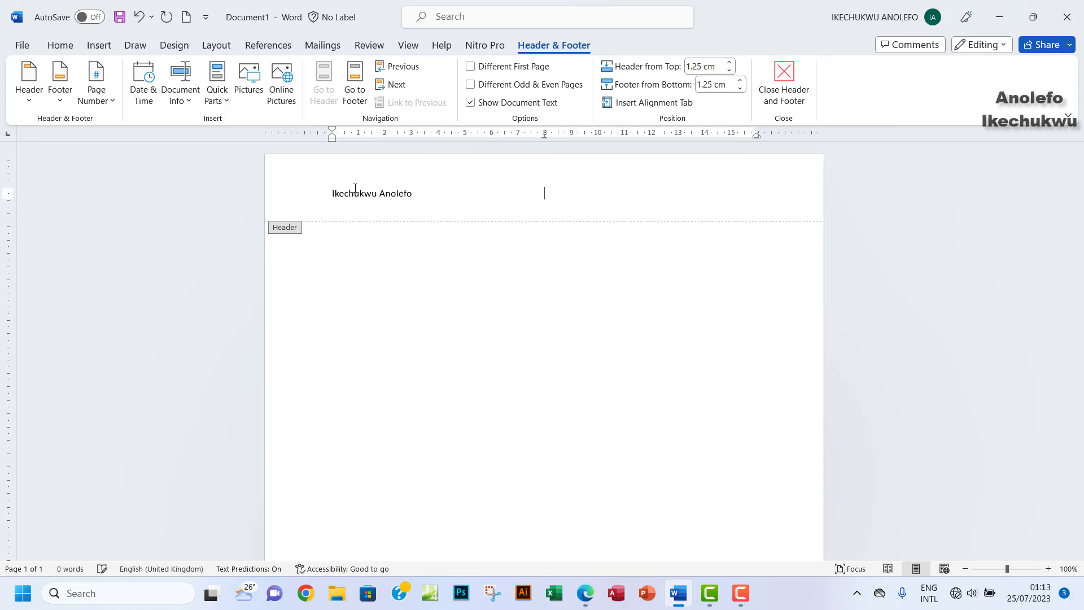
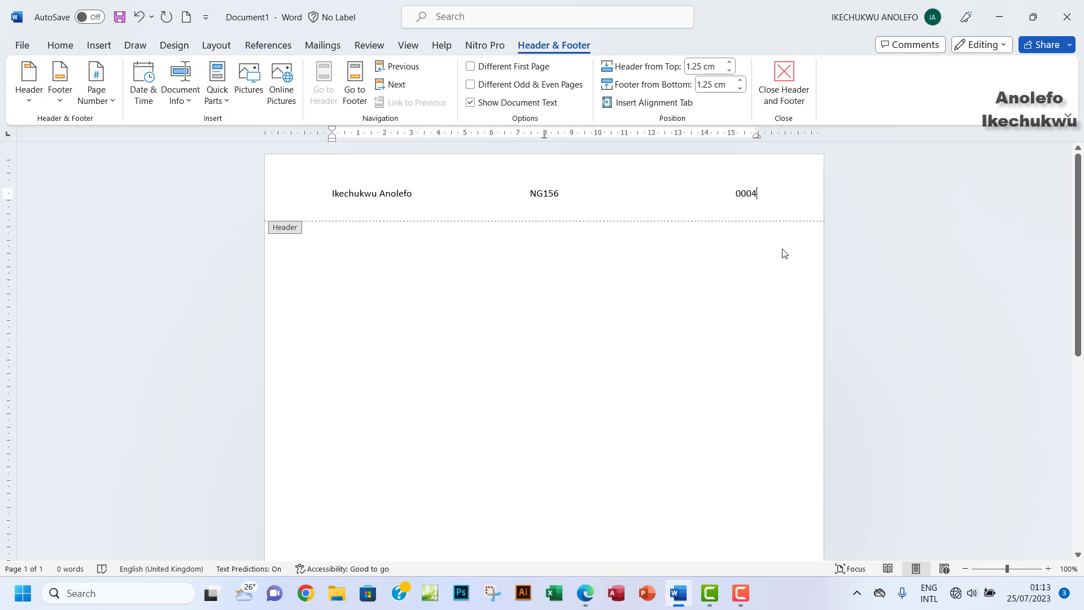
left_click(784, 79)
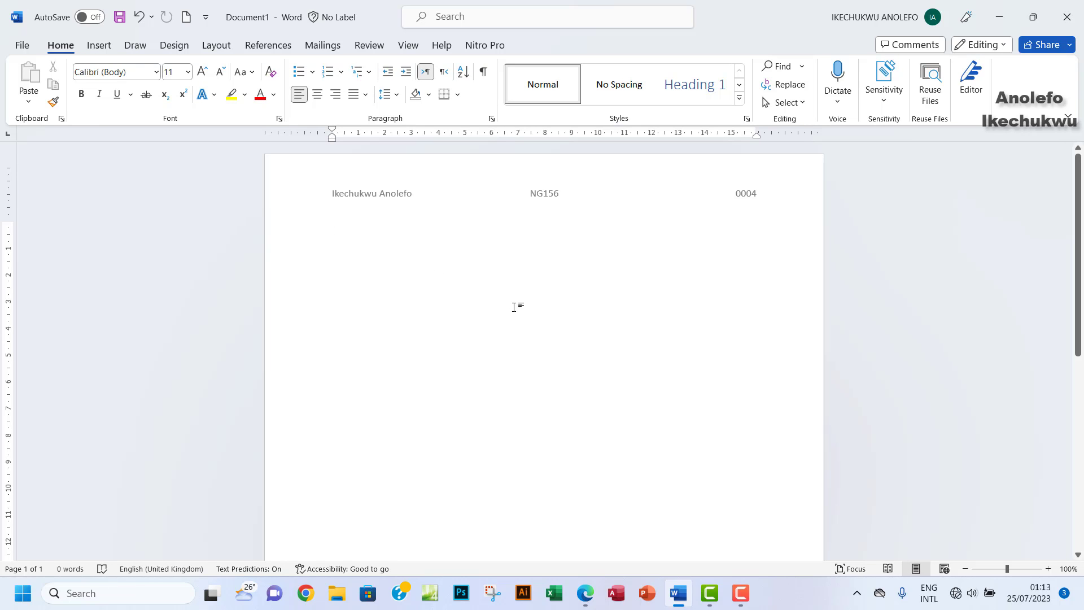
Step: Copy the file name prefix 'm23evidence_' from the exam paper back into Word
left_click(998, 22)
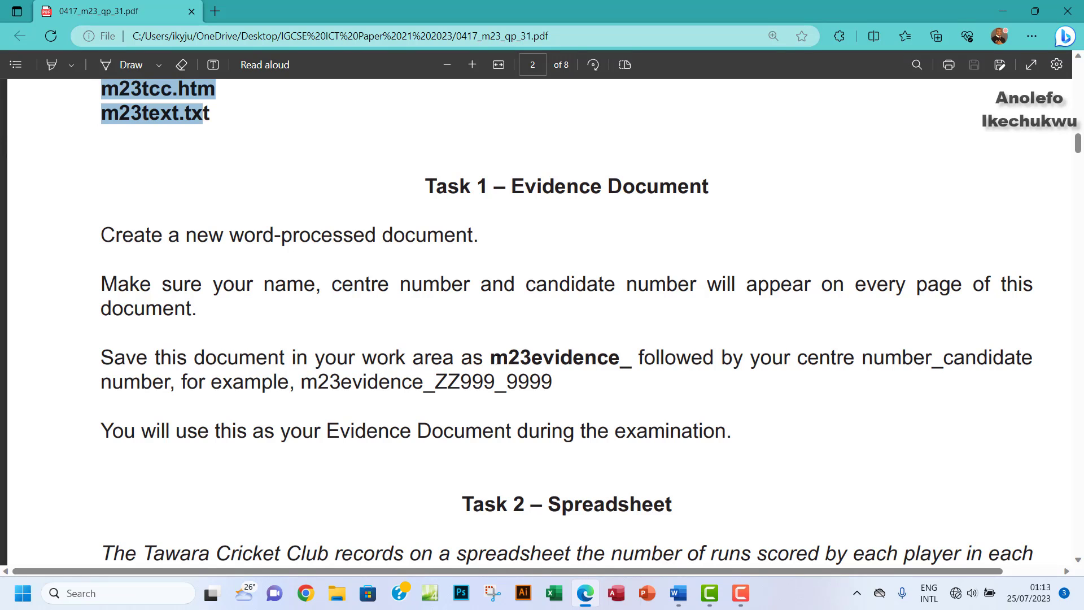
left_click_drag(491, 359, 626, 364)
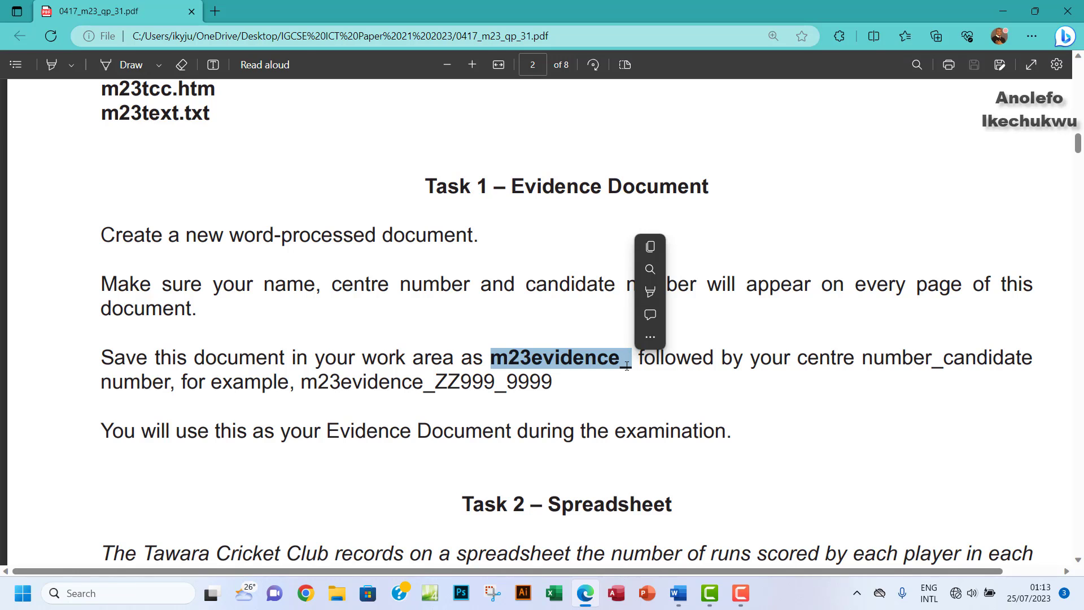
key("ctrl+c")
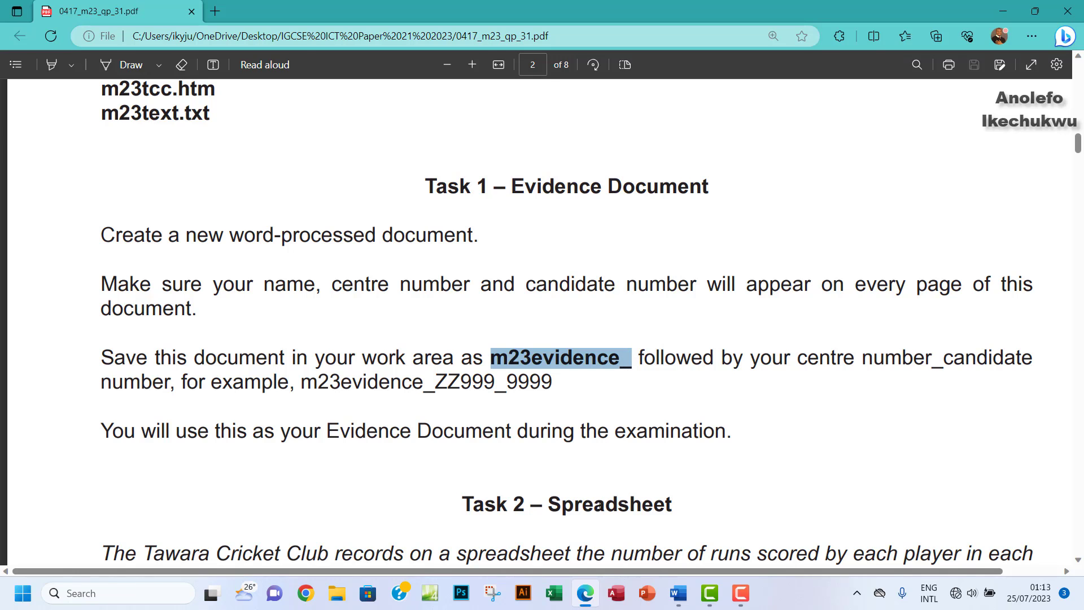
left_click(678, 593)
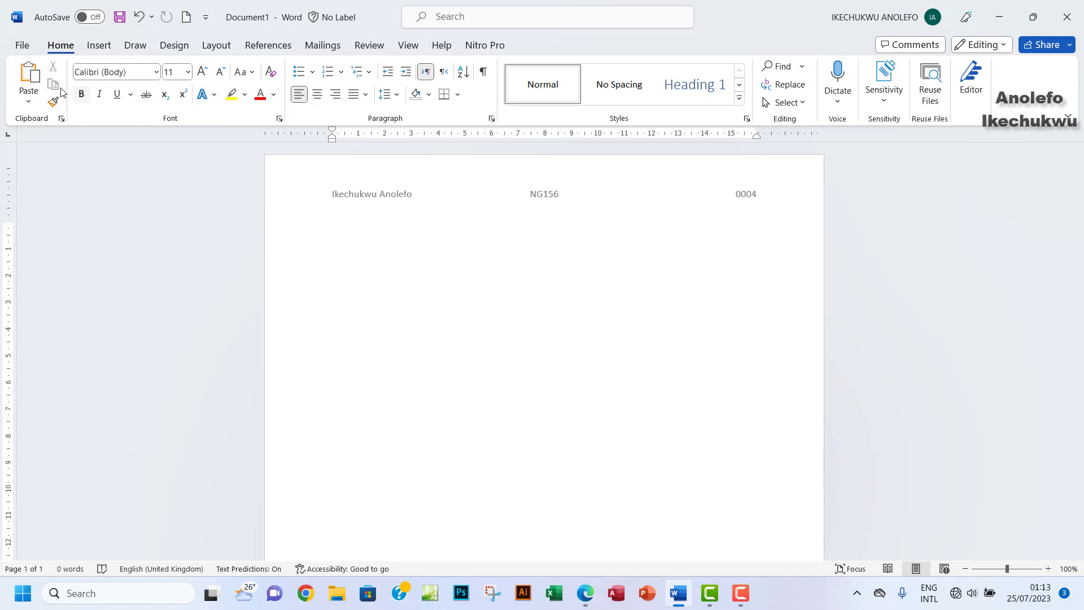
Step: Save the document in Desktop > 0417_m23_sf_31 > workArea as m23evidence_ plus centre and candidate numbers
left_click(21, 45)
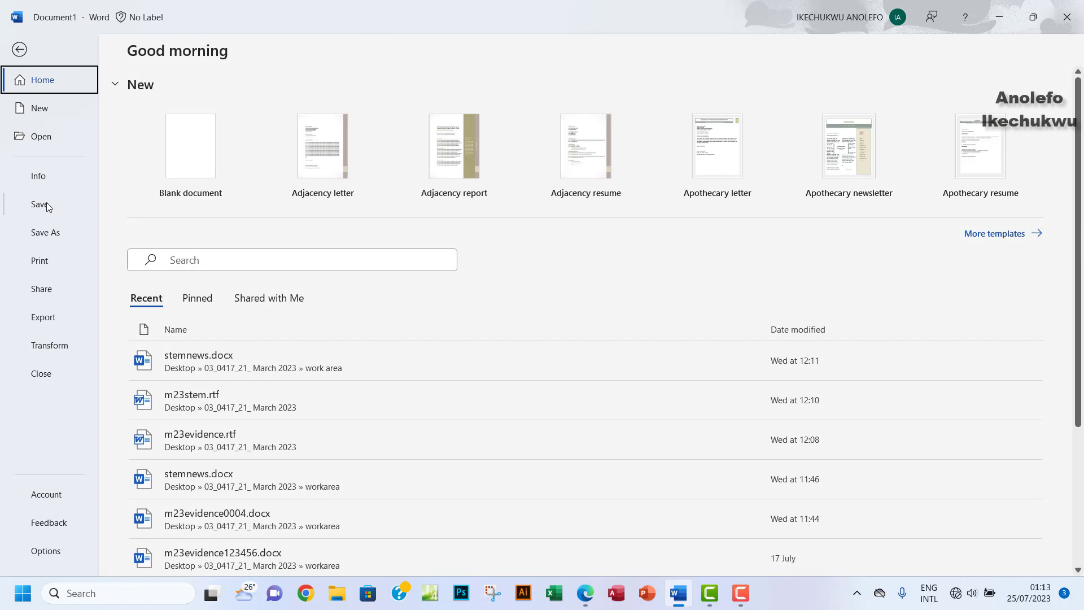
left_click(45, 233)
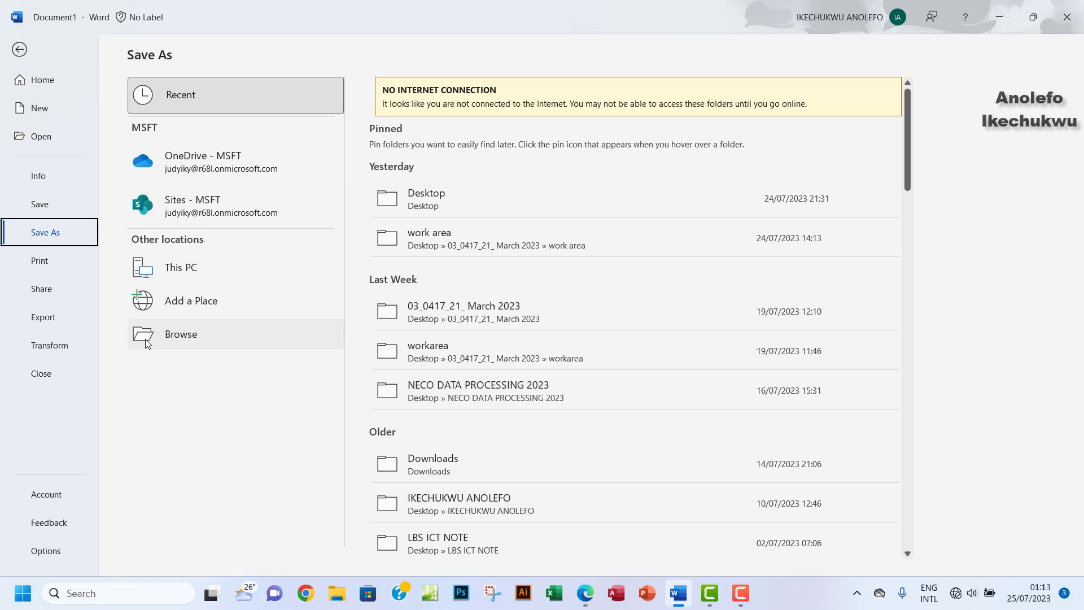
left_click(166, 339)
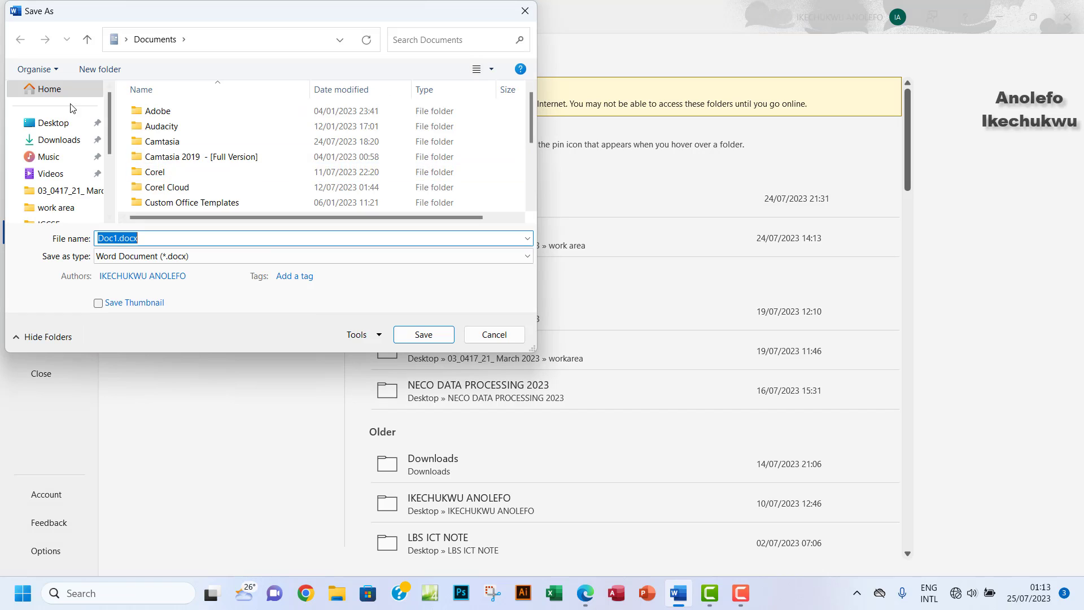
left_click(54, 123)
double_click(197, 115)
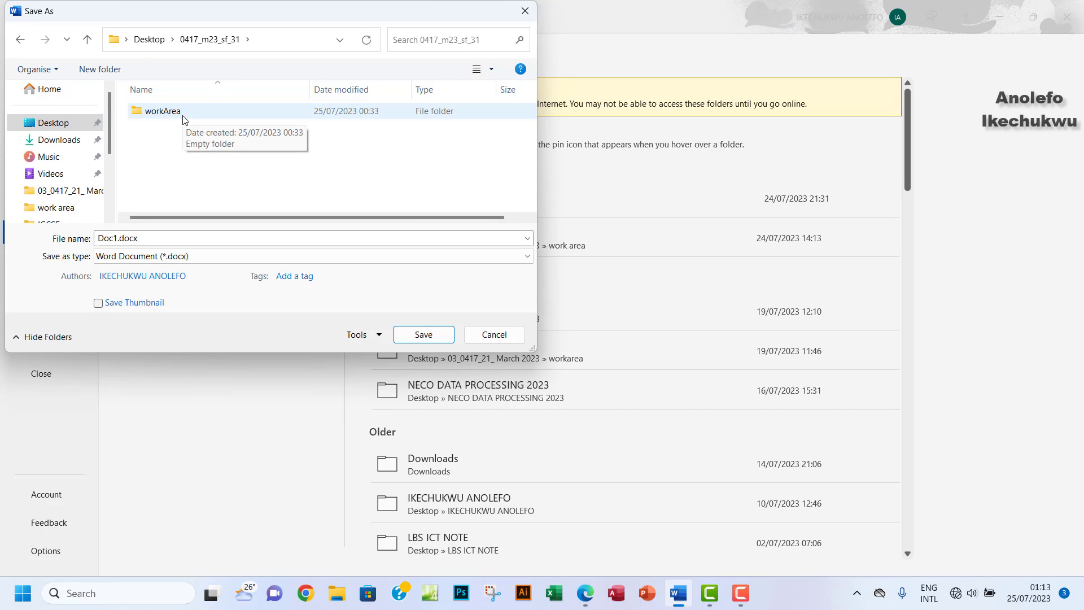
double_click(183, 114)
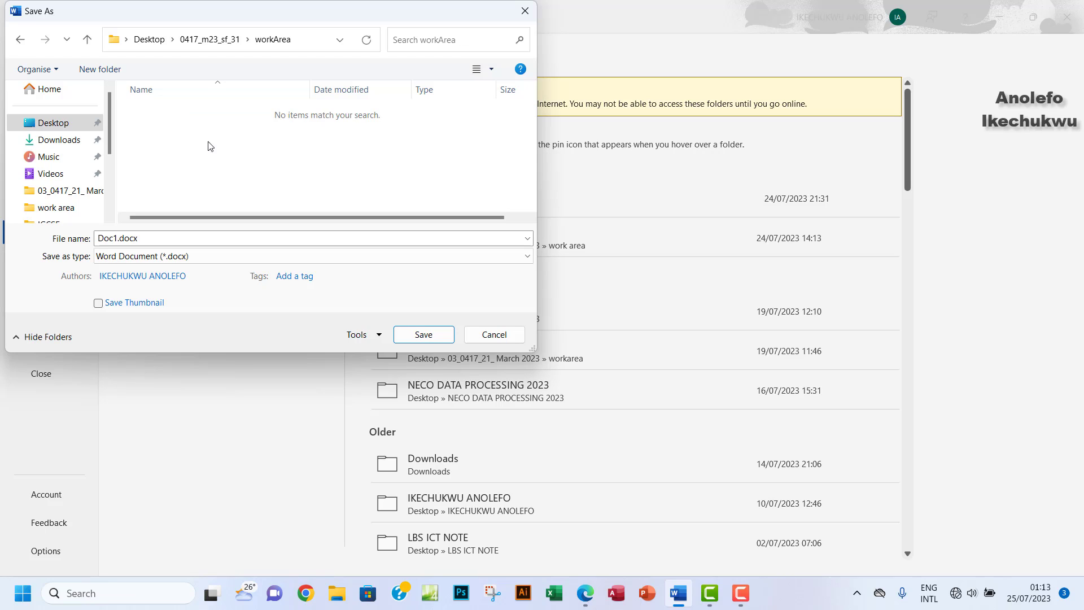
double_click(195, 239)
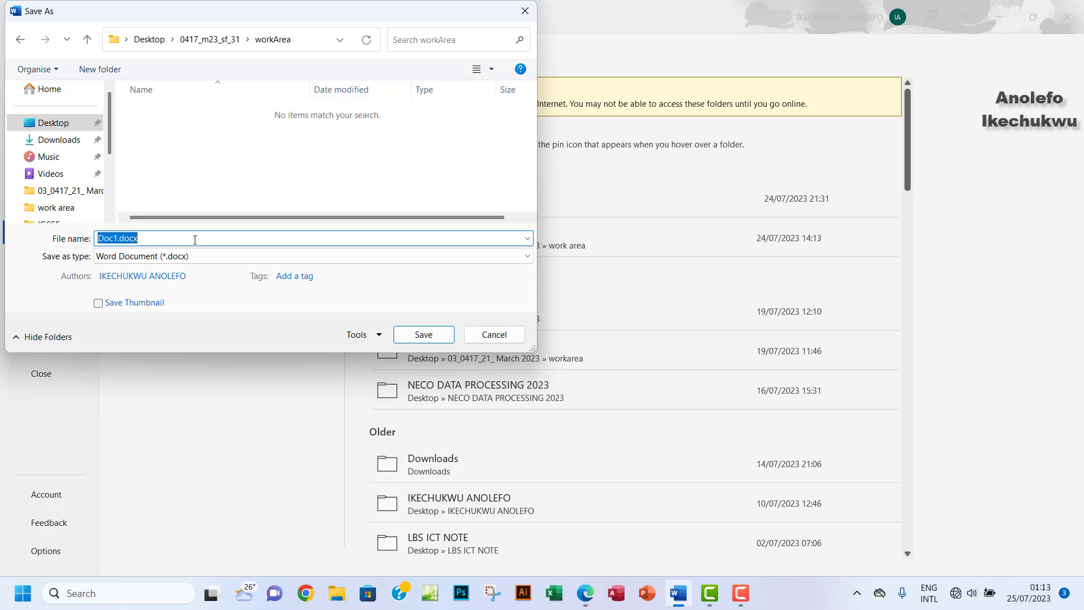
key("ctrl+v")
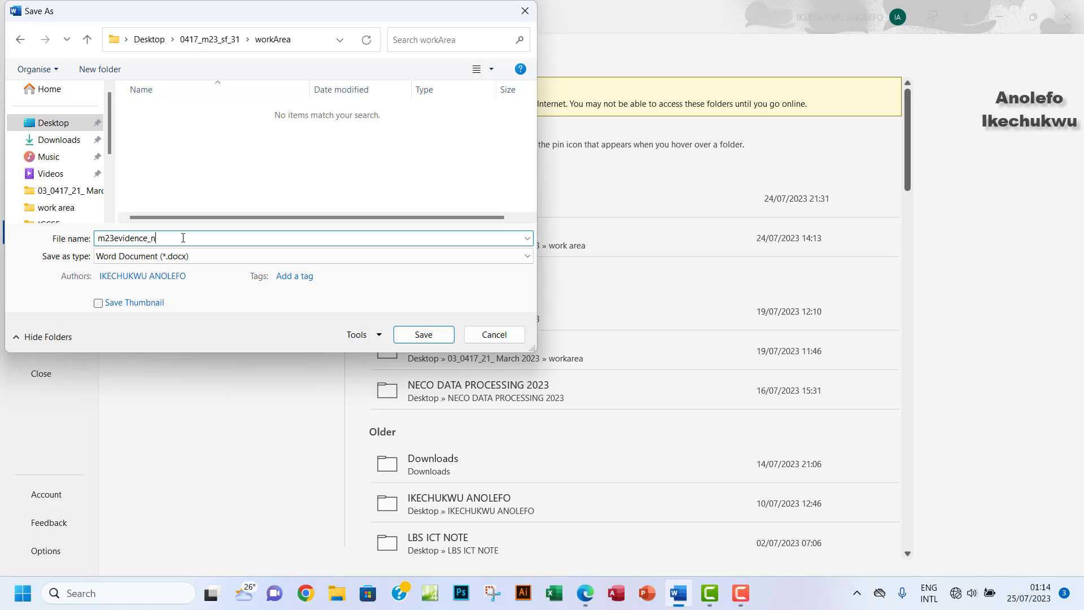
left_click(423, 334)
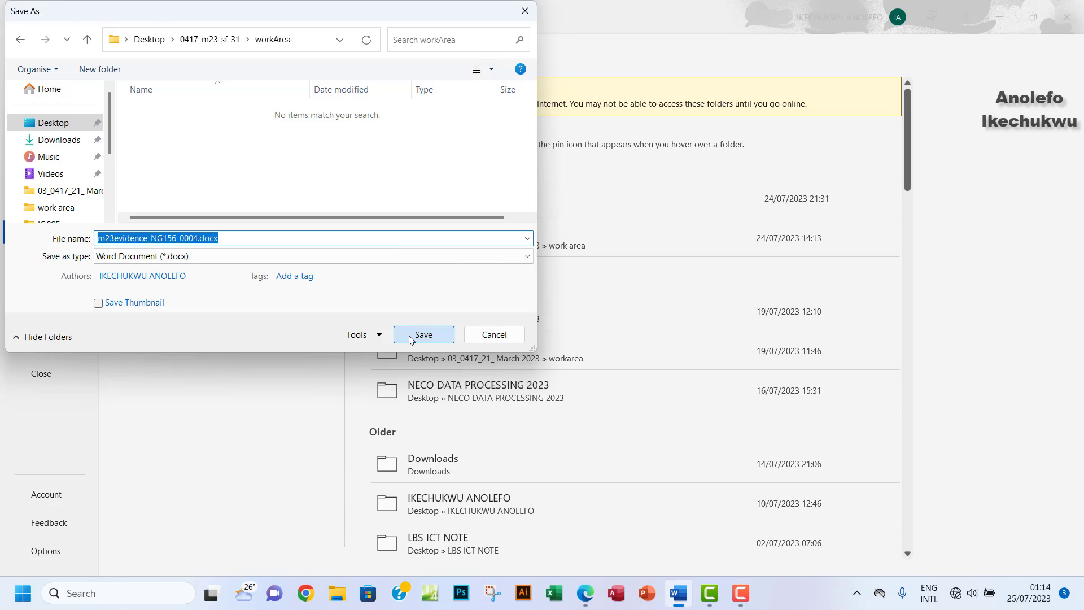
left_click(997, 13)
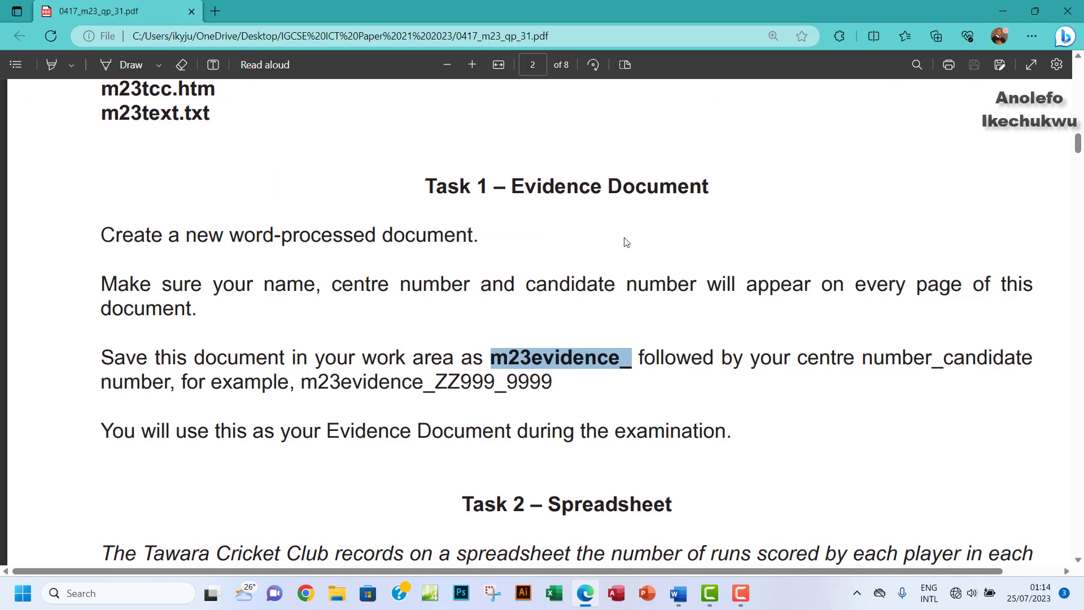
Step: Highlight the completed Task 1 instructions in the exam paper
scroll(480, 353, "down", 3)
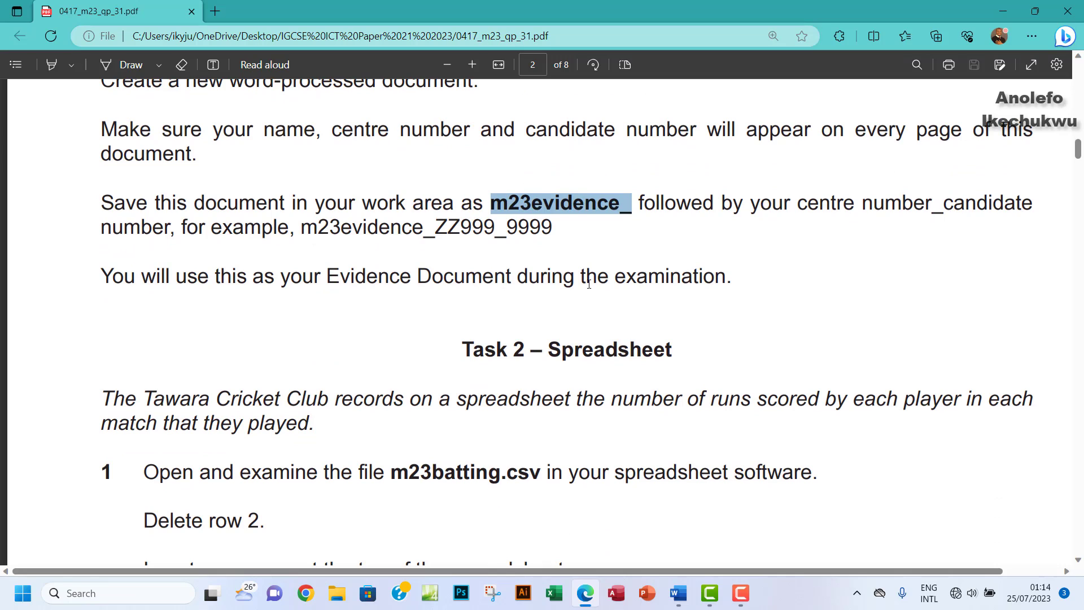
left_click(51, 64)
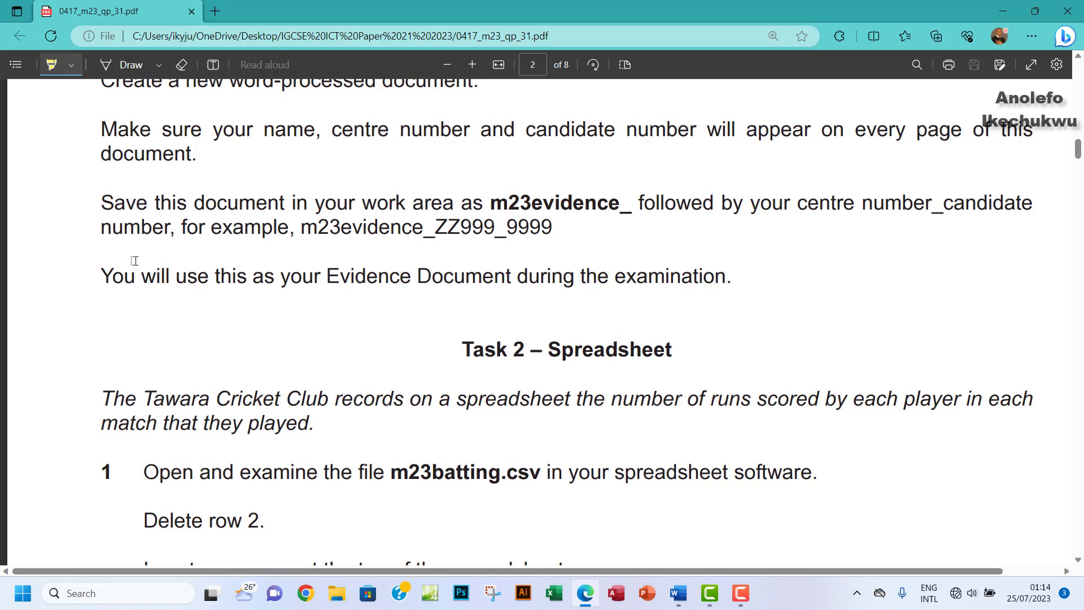
left_click_drag(113, 276, 102, 277)
mouse_move(100, 133)
left_mouse_down()
mouse_move(479, 310)
mouse_move(617, 278)
mouse_move(734, 280)
left_mouse_up()
Step: Mark the m23batting.csv file name in the Task 2 instructions and minimize the paper
scroll(432, 380, "down", 1)
scroll(432, 380, "down", 3)
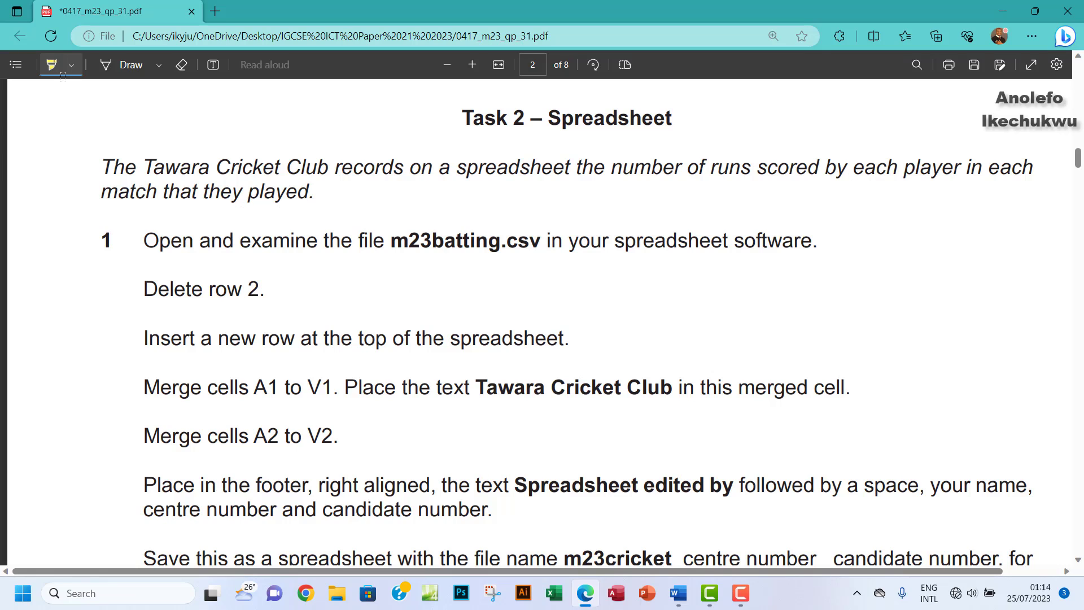
scroll(279, 243, "down", 2)
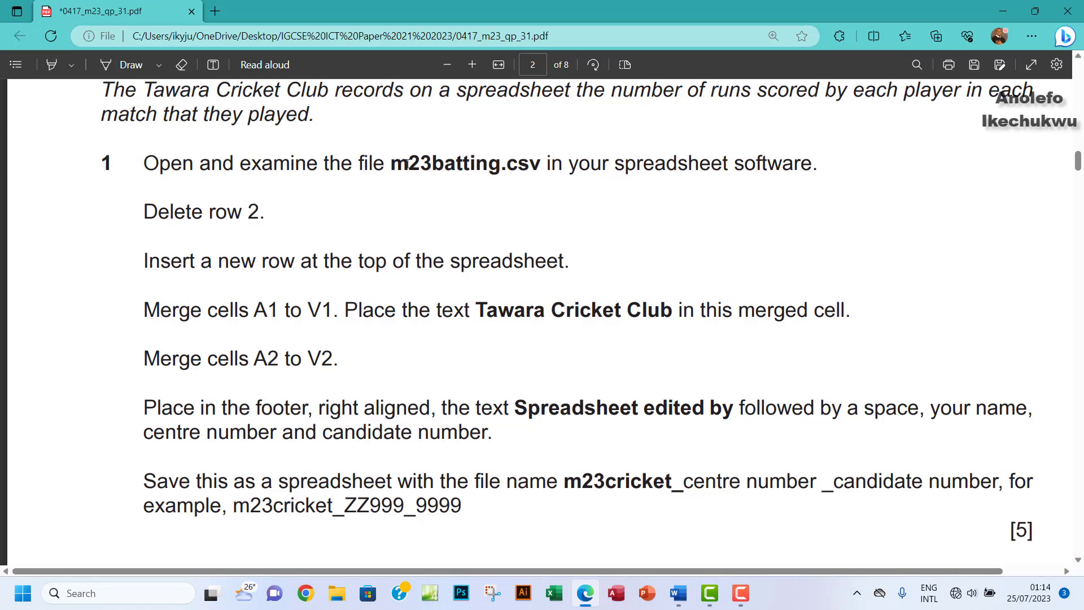
left_click_drag(407, 163, 528, 167)
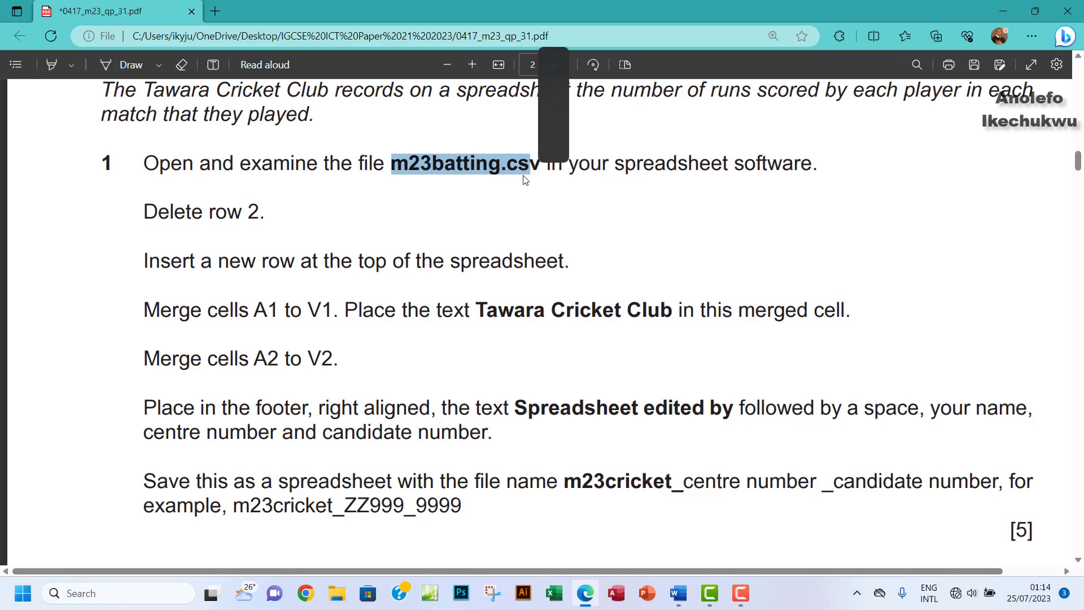
left_click(1002, 10)
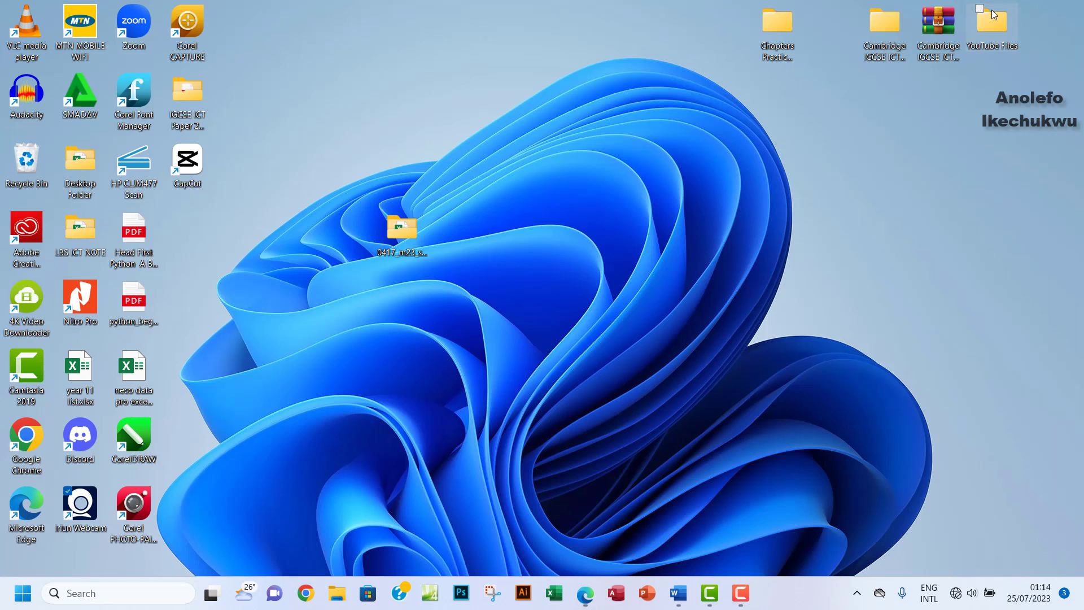
Step: Open m23batting.csv from the 0417_m23_sf_31 folder in Excel
double_click(402, 232)
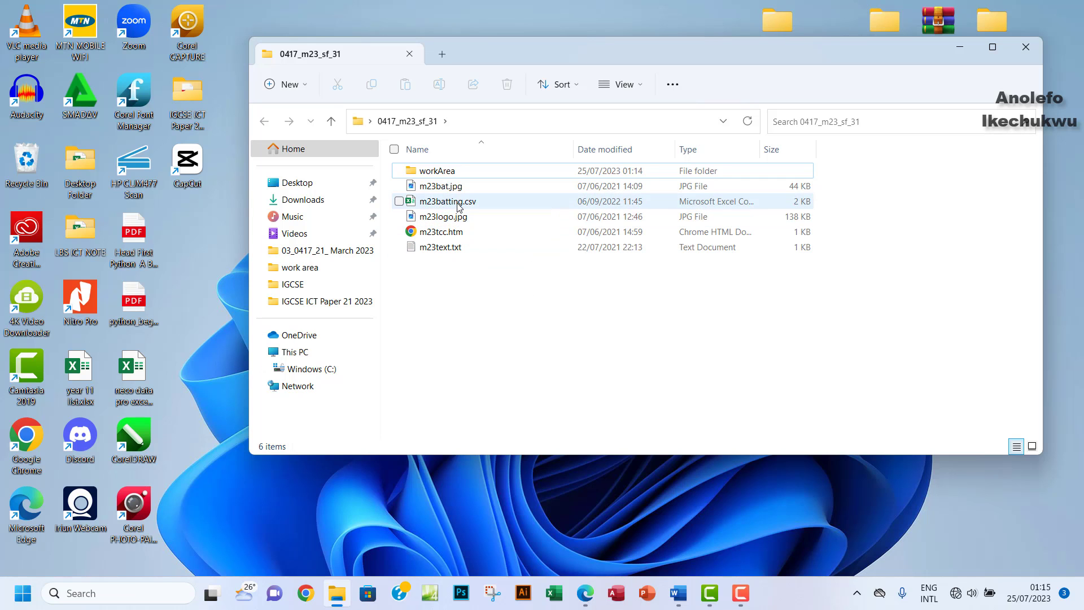
double_click(449, 202)
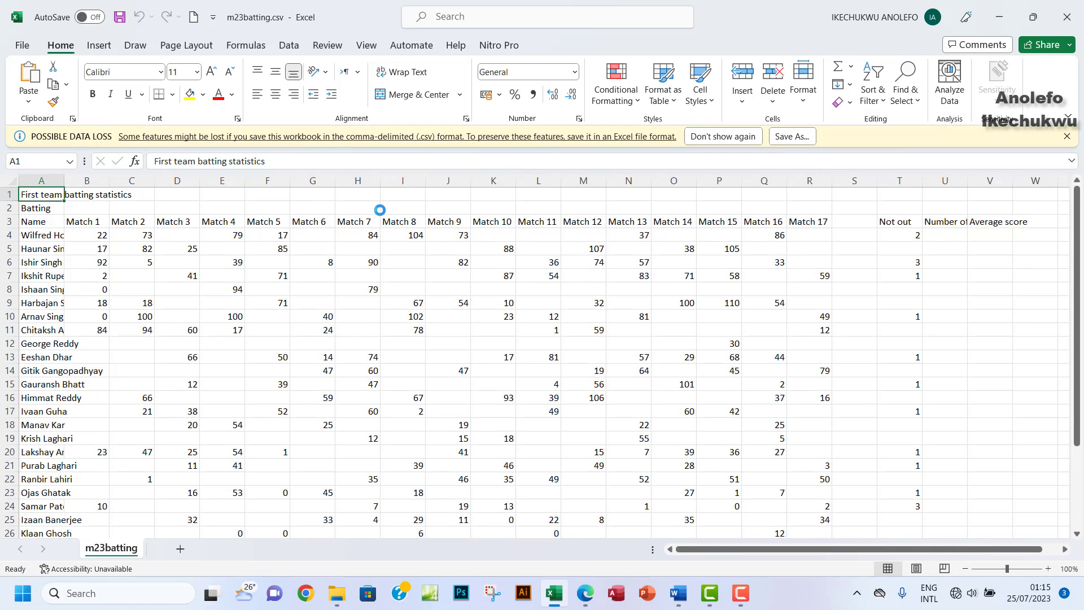
Step: Dismiss the Possible Data Loss bar and widen column A to 13.00 so names show fully
left_click(1067, 137)
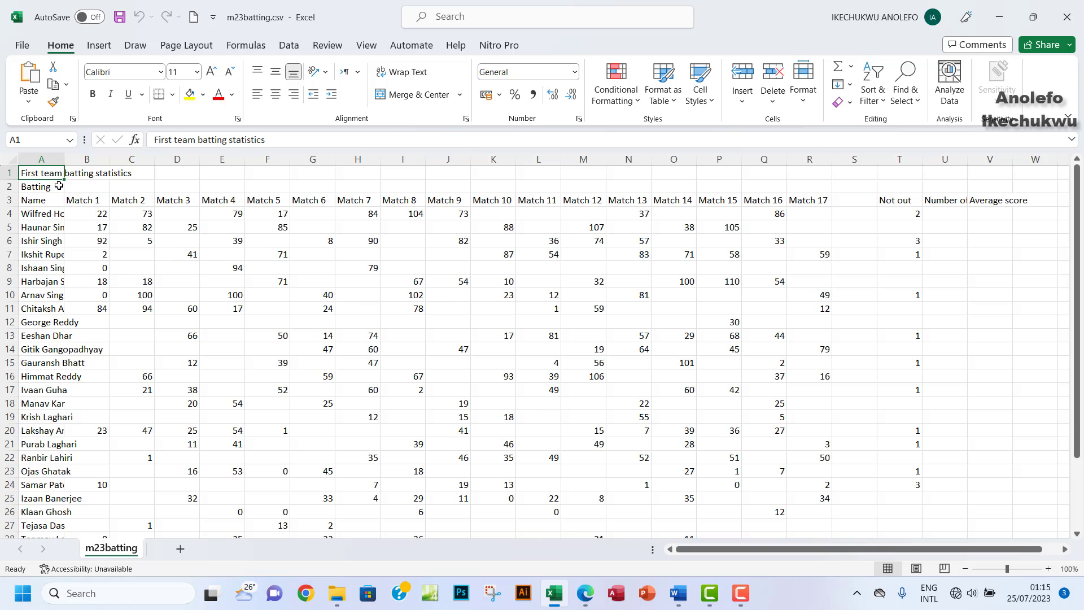
left_click_drag(64, 159, 101, 201)
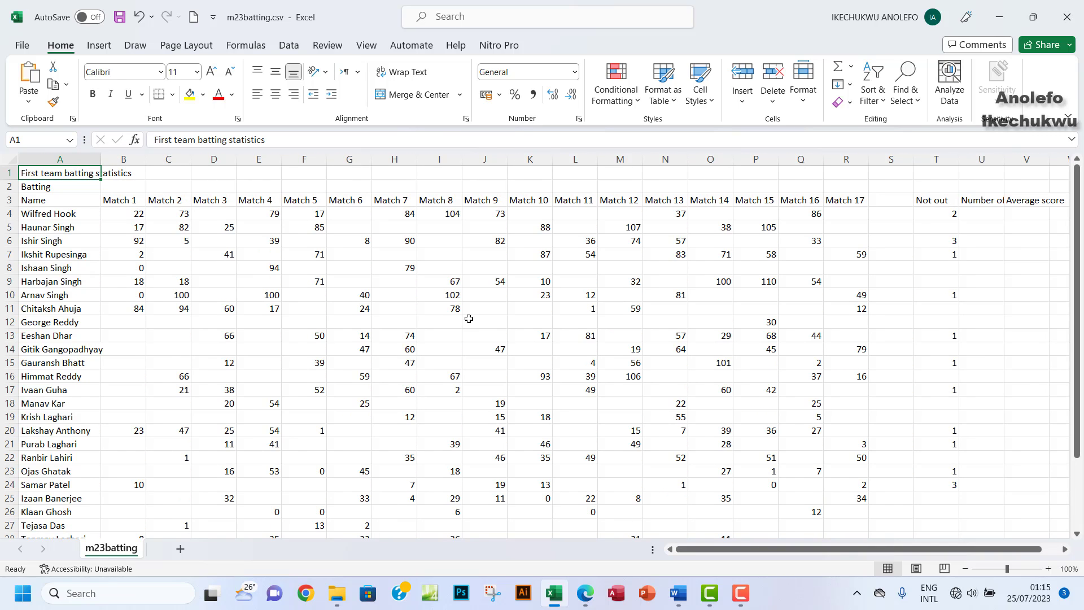
scroll(649, 341, "down", 5)
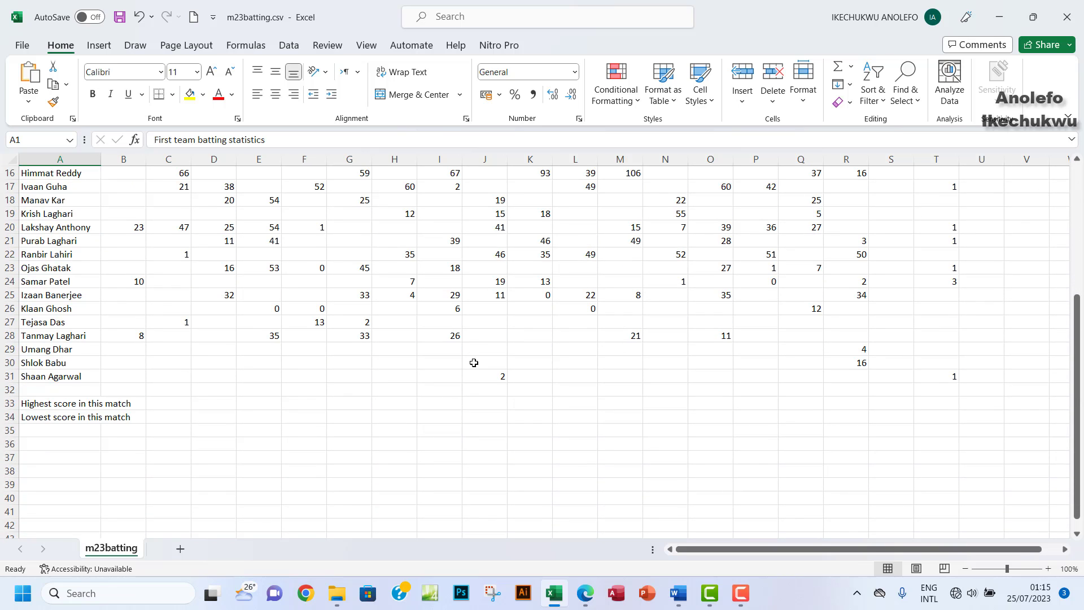
Step: Turn on the exam paper's Highlight tool, then return to the batting spreadsheet
left_click(588, 602)
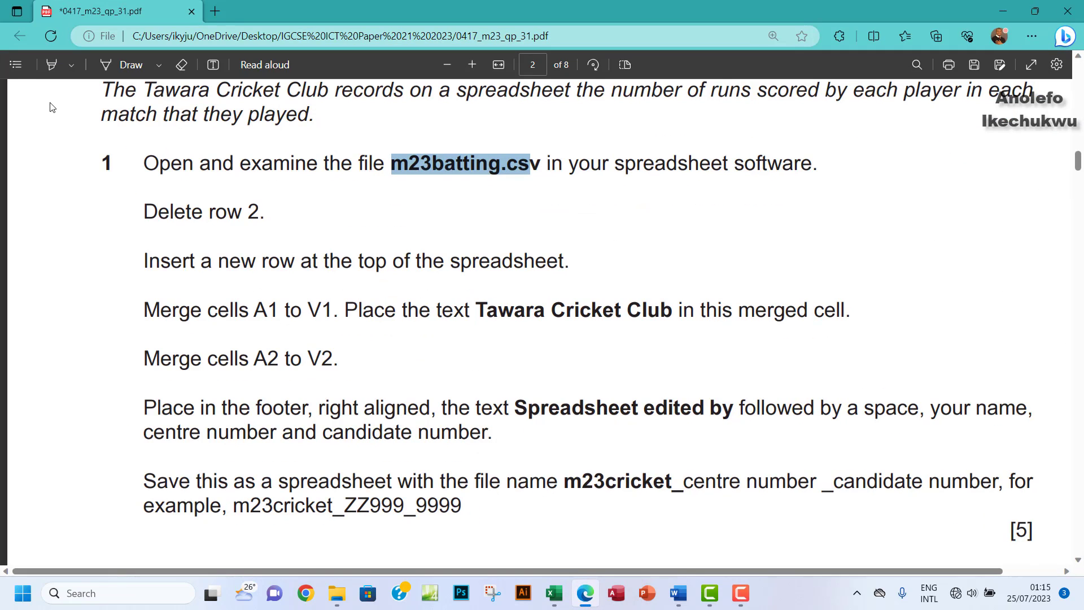
left_click(50, 64)
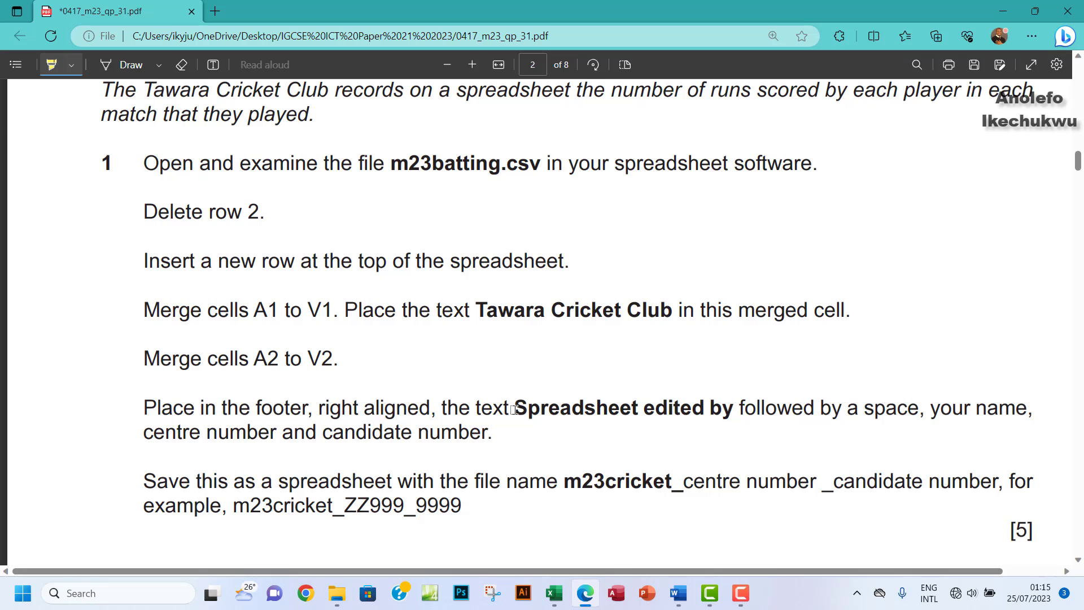
left_click(554, 593)
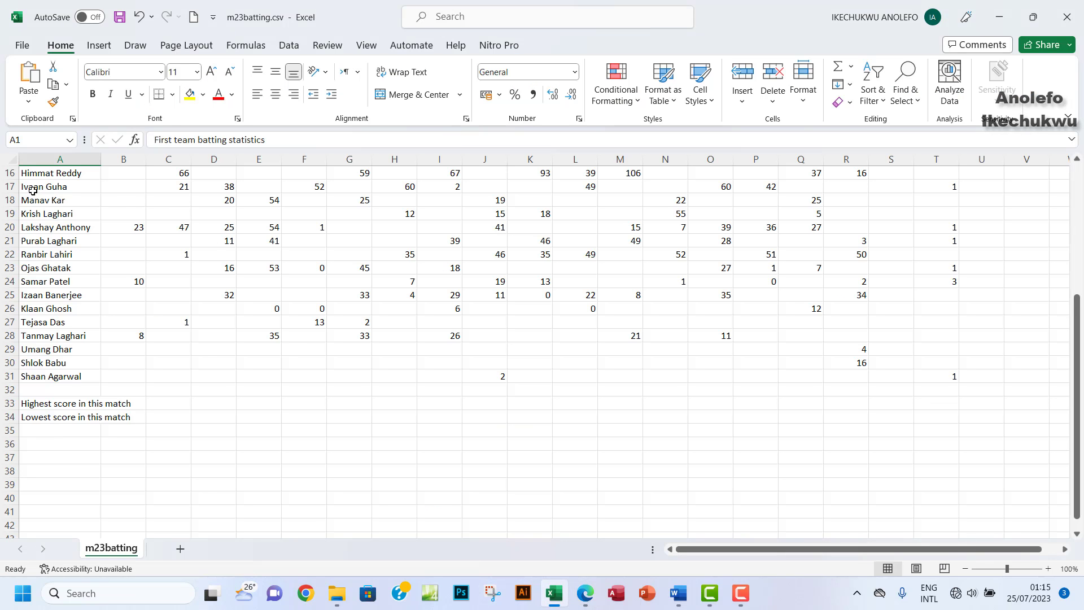
Step: Delete row 2 (Batting) and highlight the 'Delete row 2' instruction in the paper
scroll(34, 194, "up", 5)
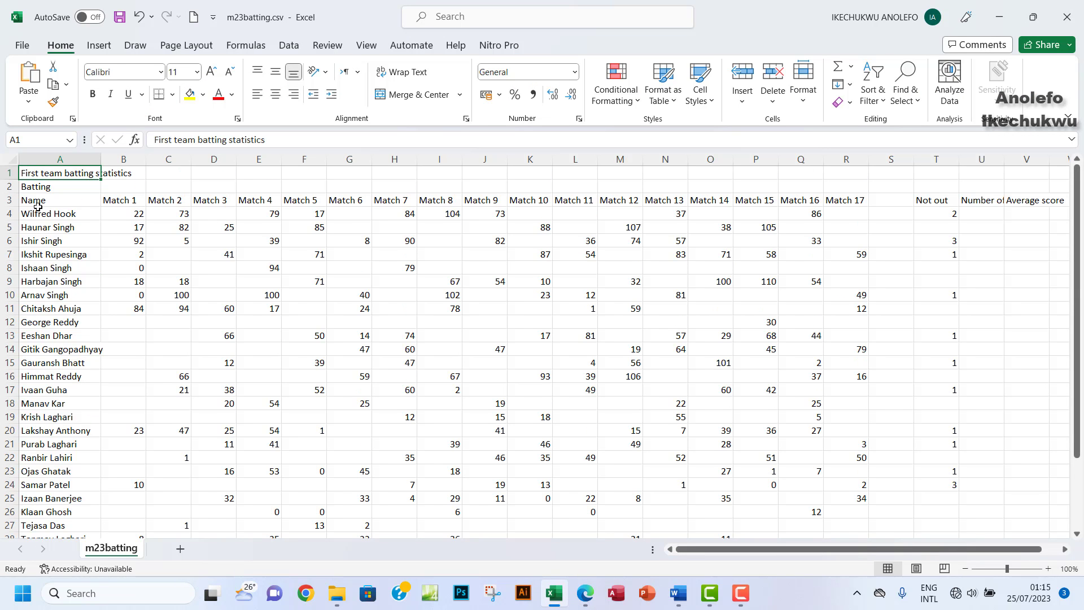
left_click(2, 187)
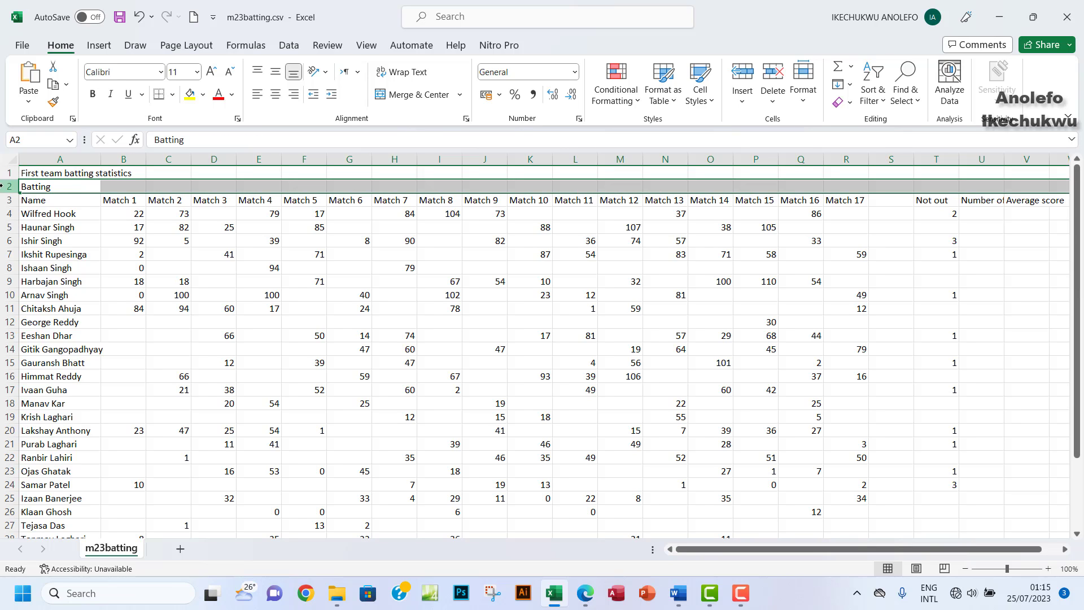
right_click(2, 187)
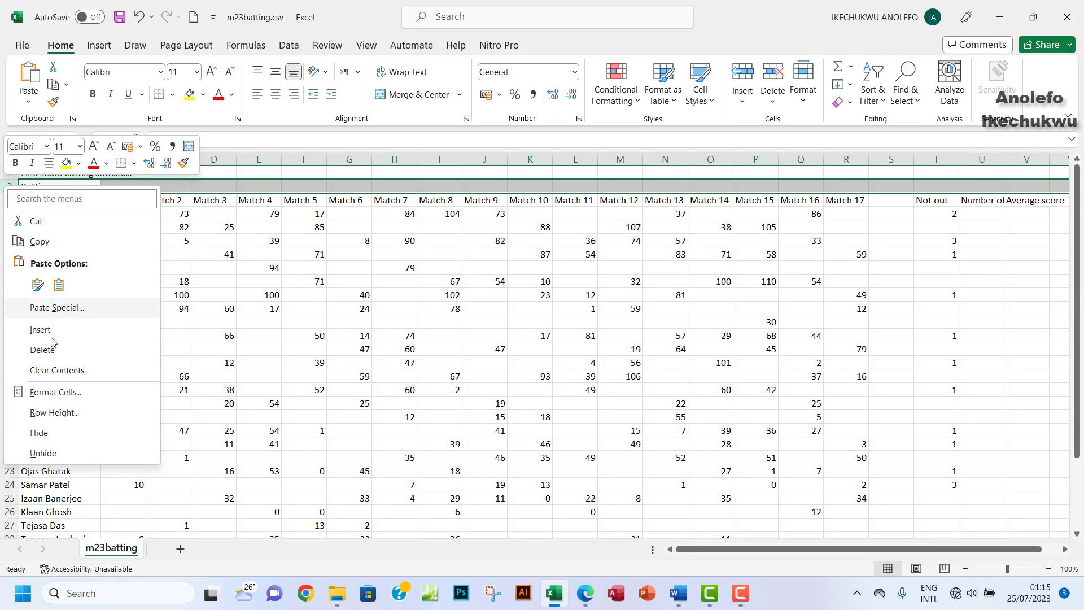
left_click(48, 354)
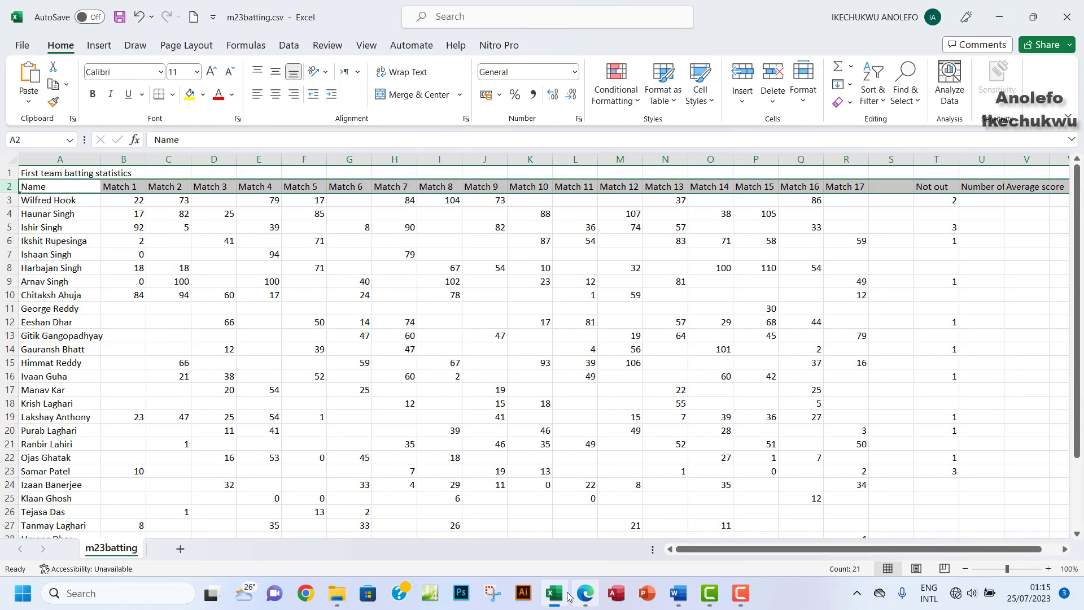
left_click(587, 593)
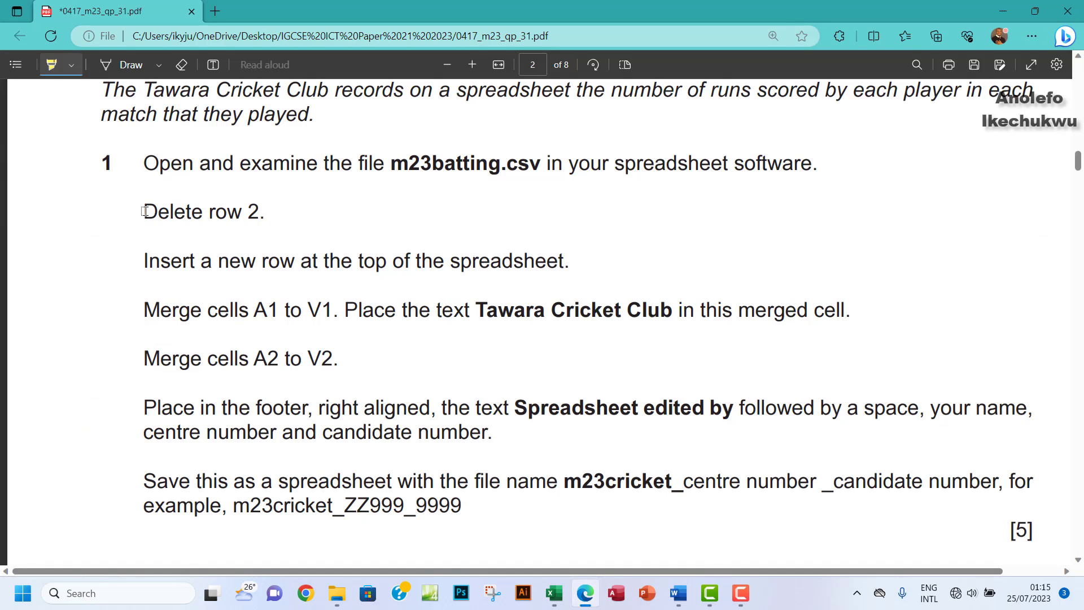
left_click_drag(143, 213, 276, 217)
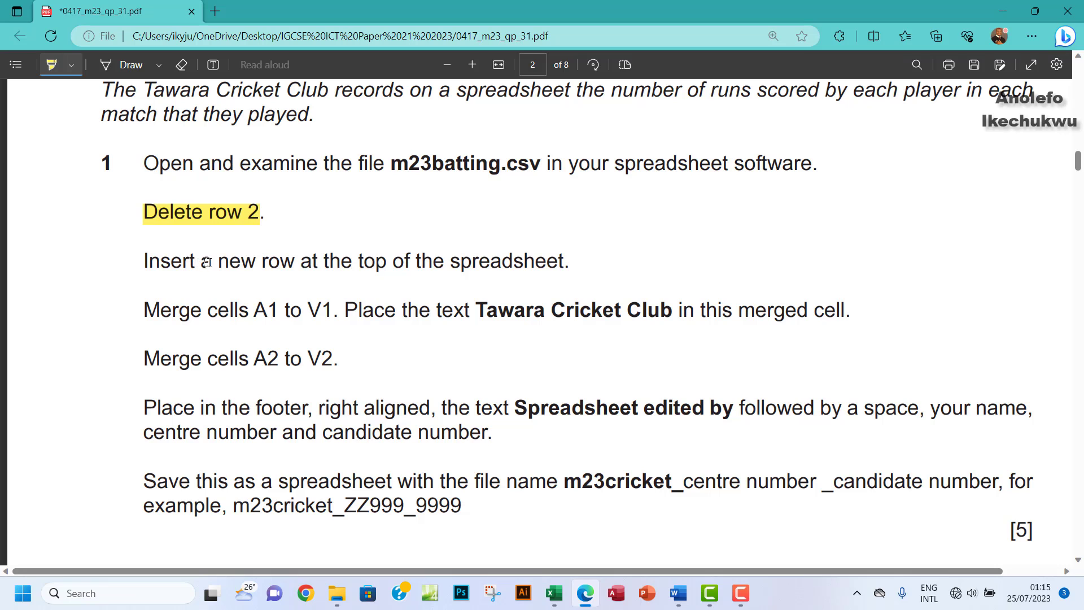
Step: Insert a blank row at the top and highlight that instruction in the exam paper
left_click(547, 596)
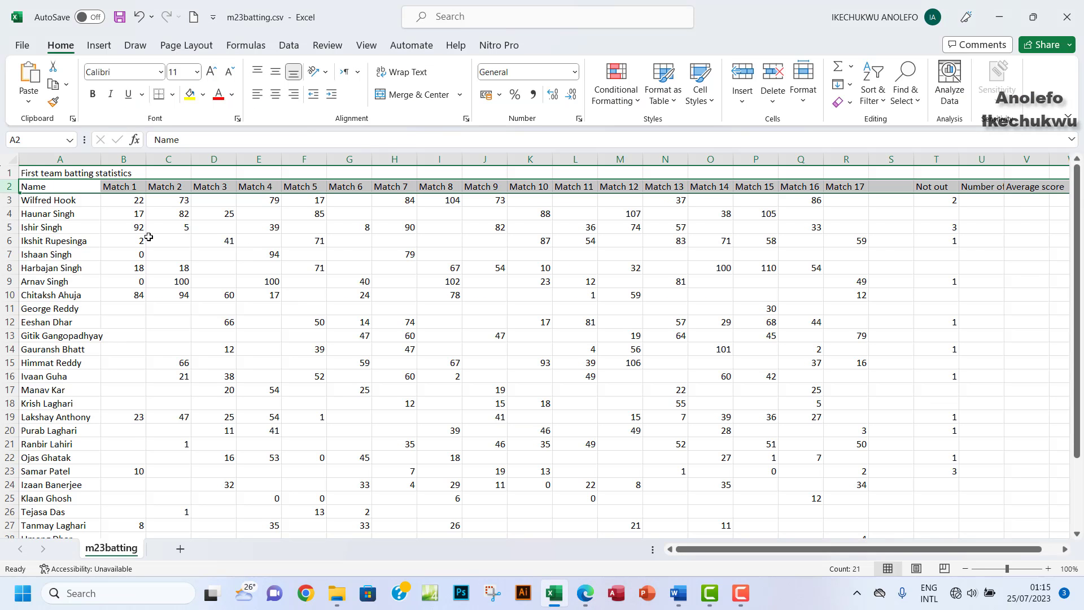
left_click(9, 177)
right_click(10, 176)
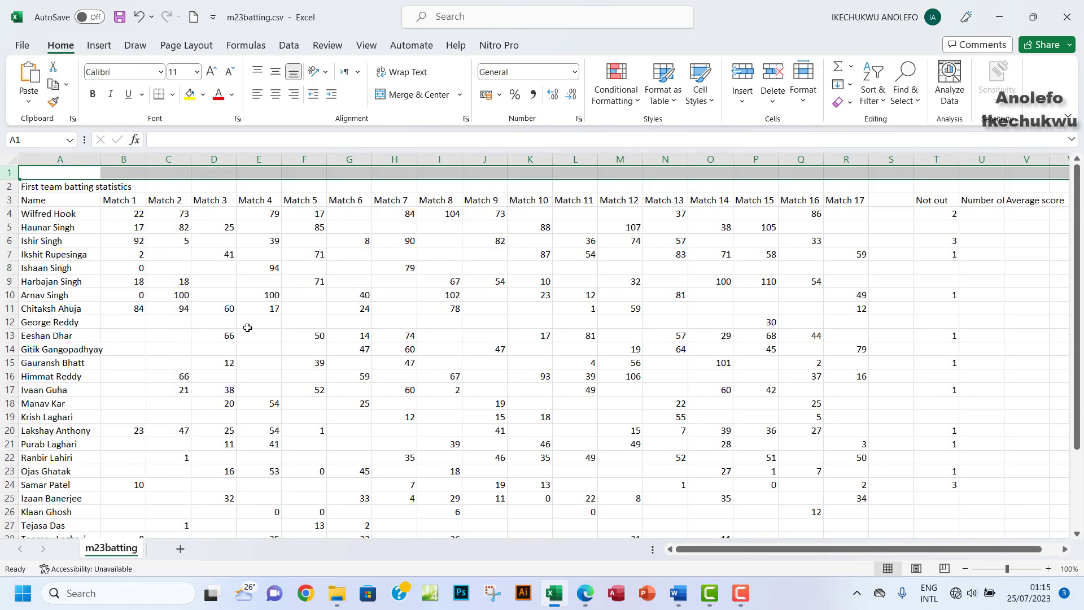
left_click(582, 593)
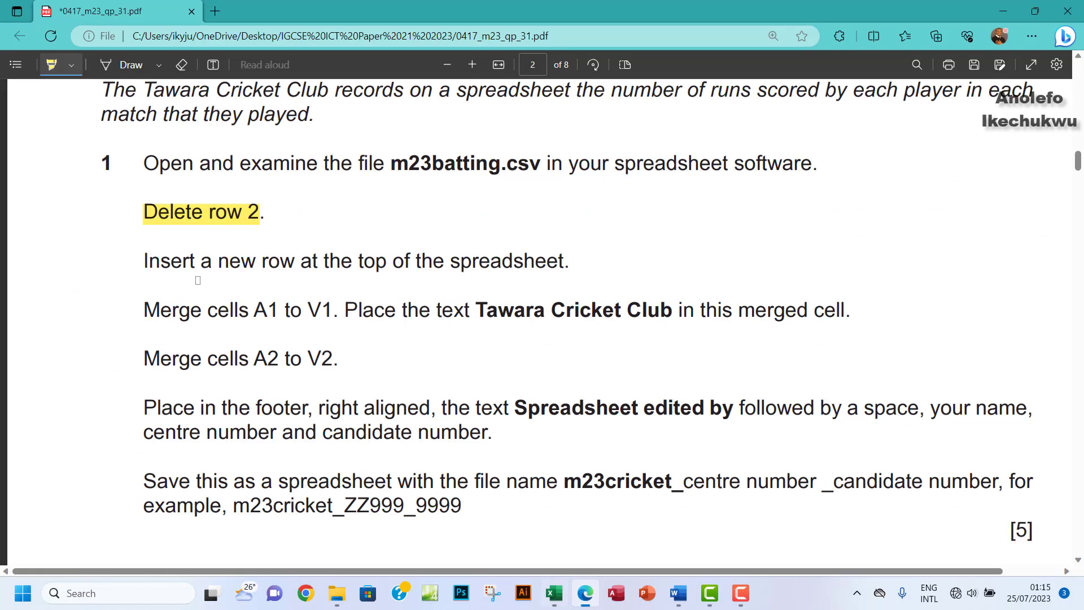
left_click_drag(145, 262, 574, 259)
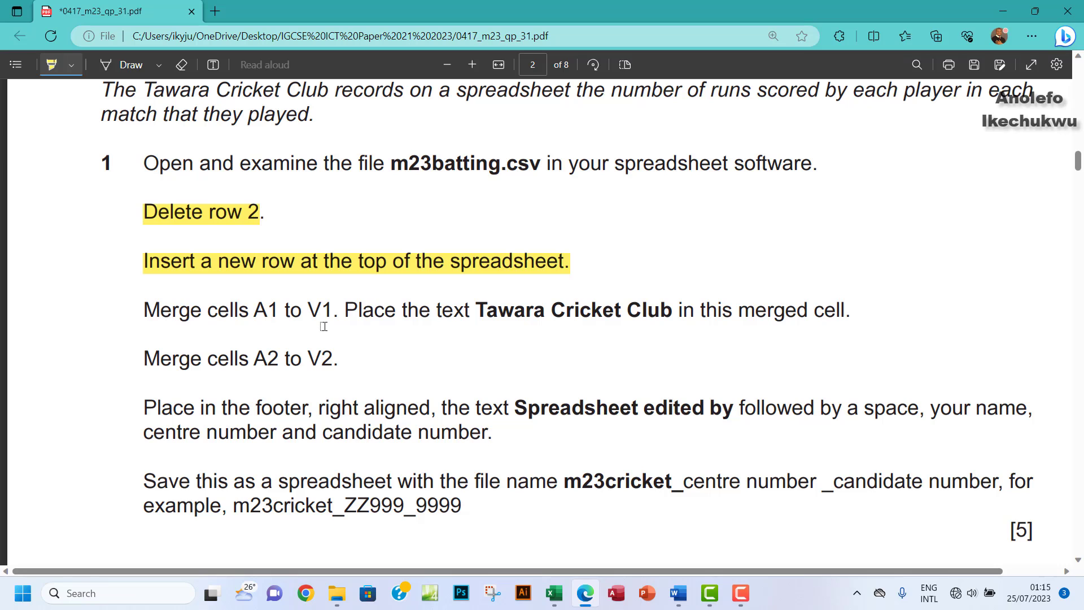
Step: Merge cells A1 to V1 into one centred cell
left_click(553, 605)
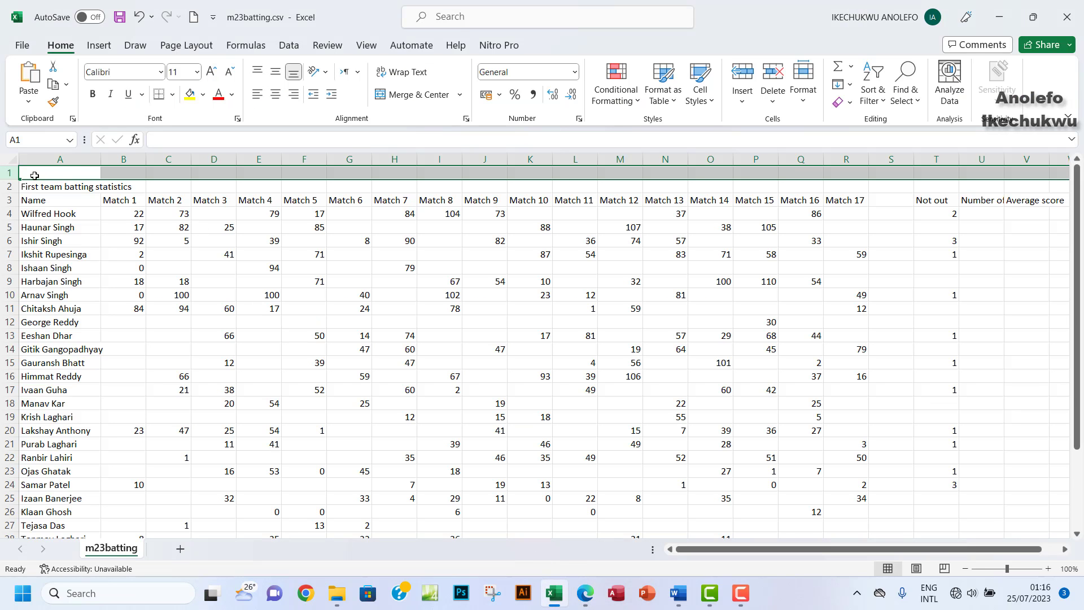
left_click_drag(34, 176, 1017, 169)
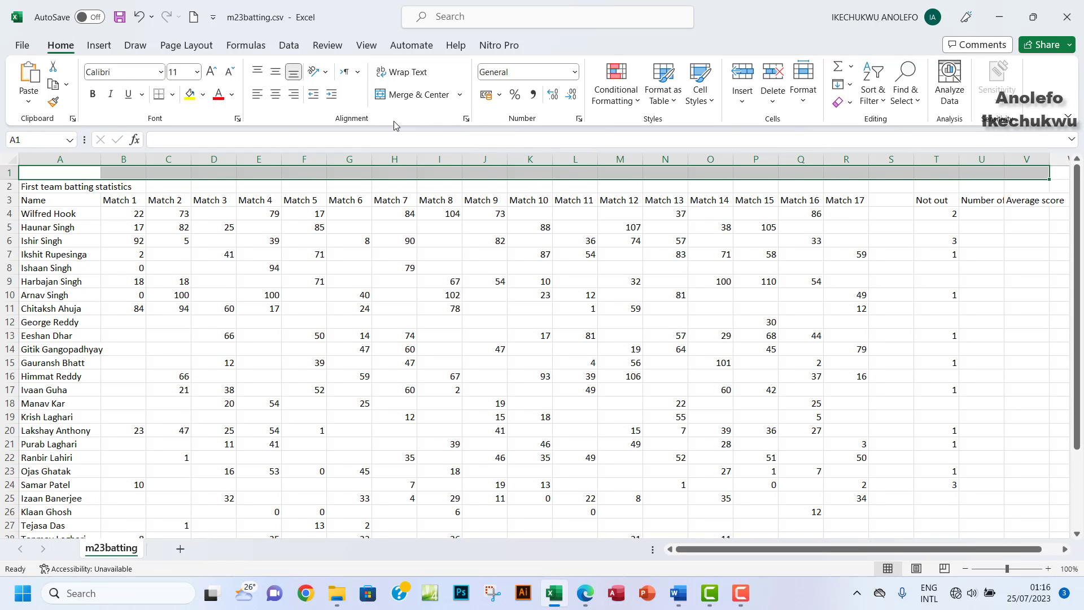
left_click(415, 98)
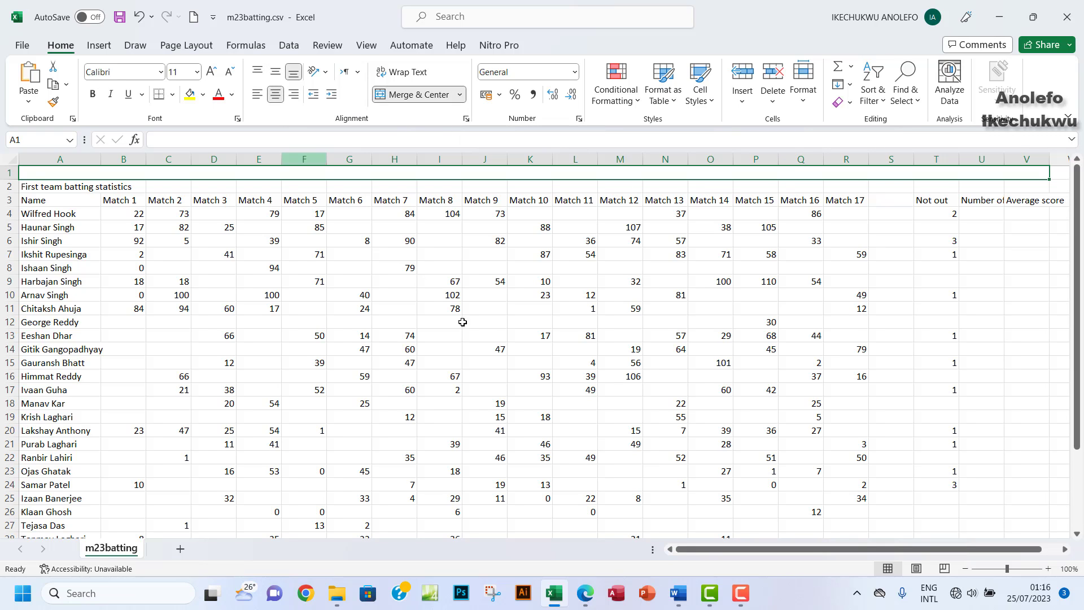
left_click(585, 593)
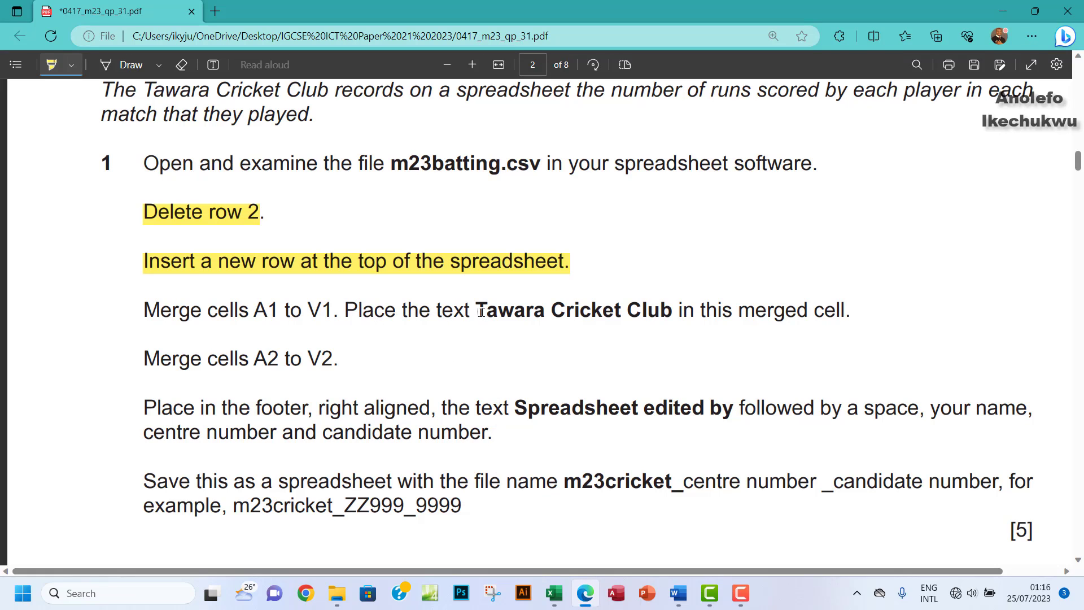
Step: Copy 'Tawara Cricket Club' from the question paper and paste it as the title in cell A1
left_click(56, 70)
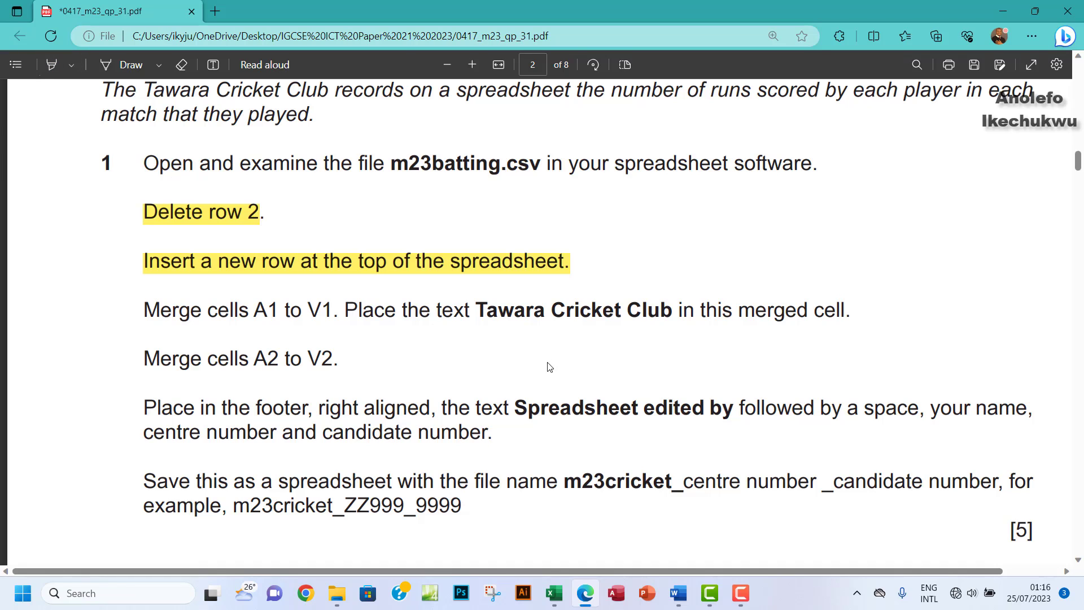
left_click_drag(478, 311, 669, 314)
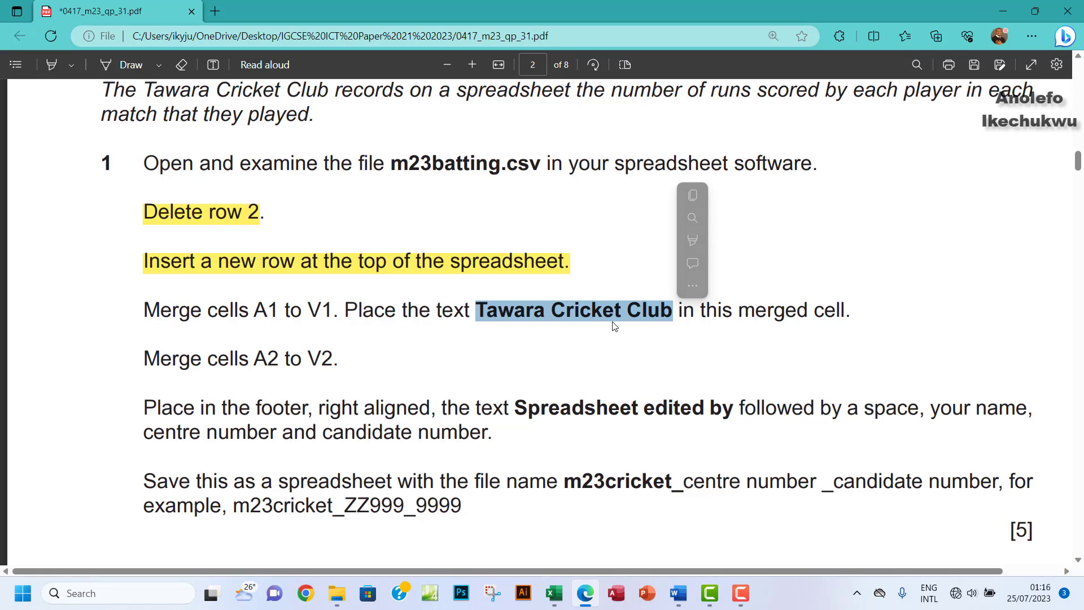
key("ctrl+c")
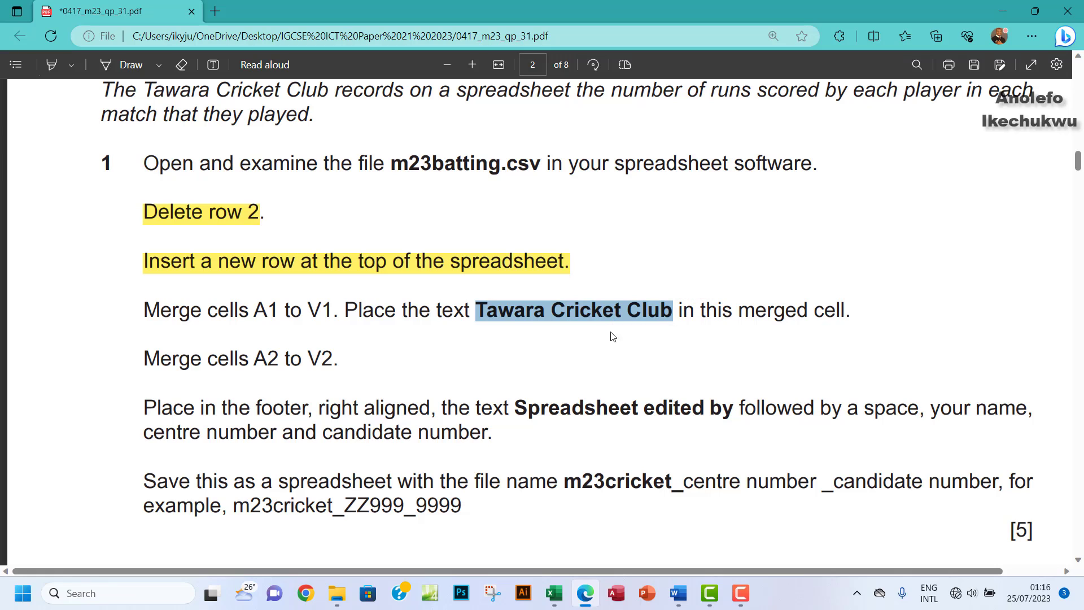
left_click(554, 593)
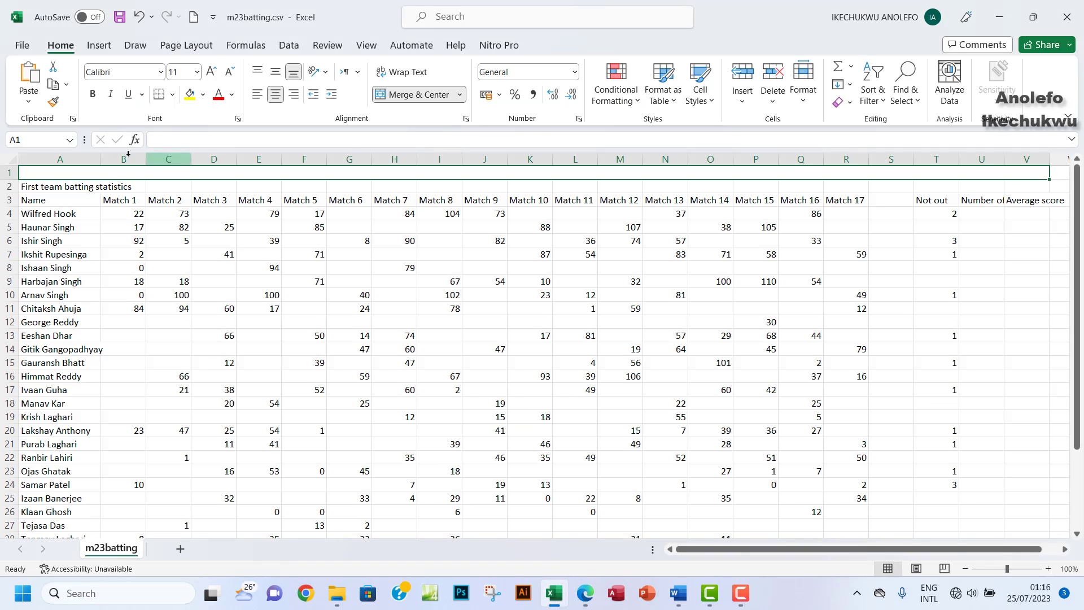
left_click(201, 140)
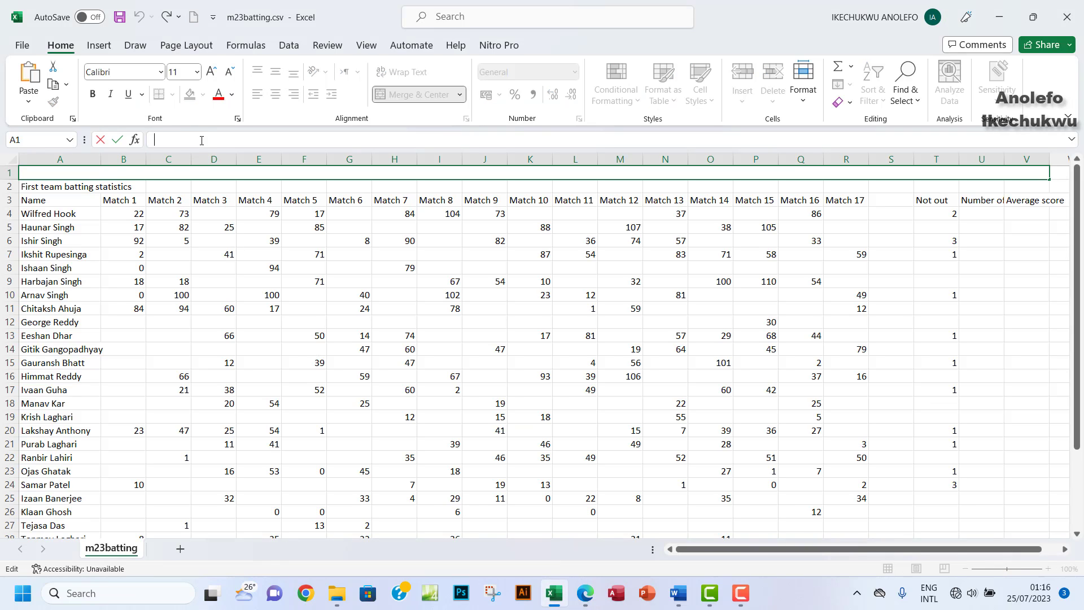
key("ctrl+v")
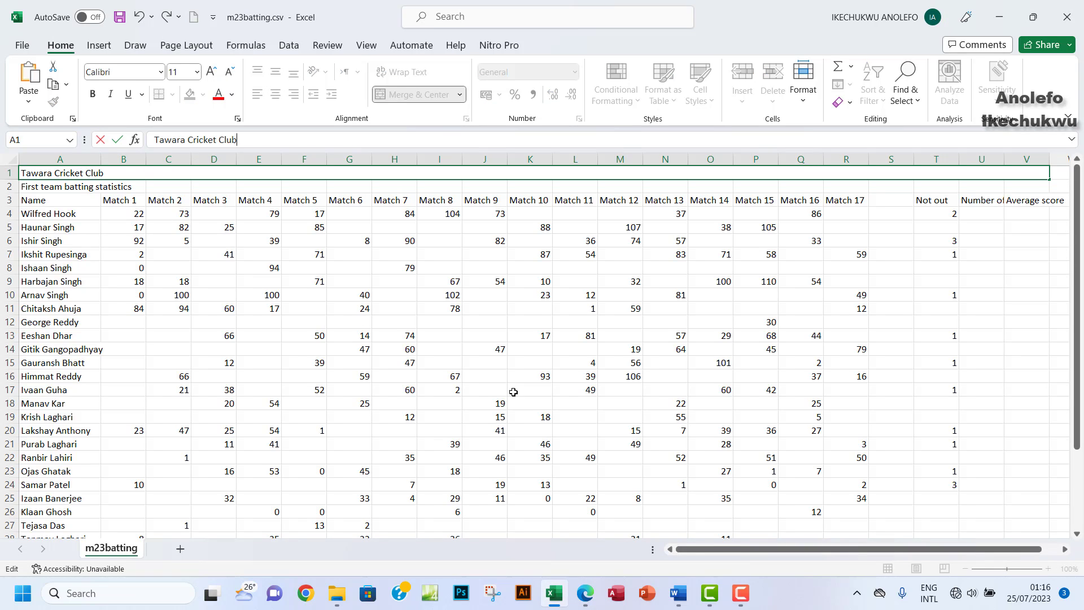
left_click(342, 201)
left_click(541, 176)
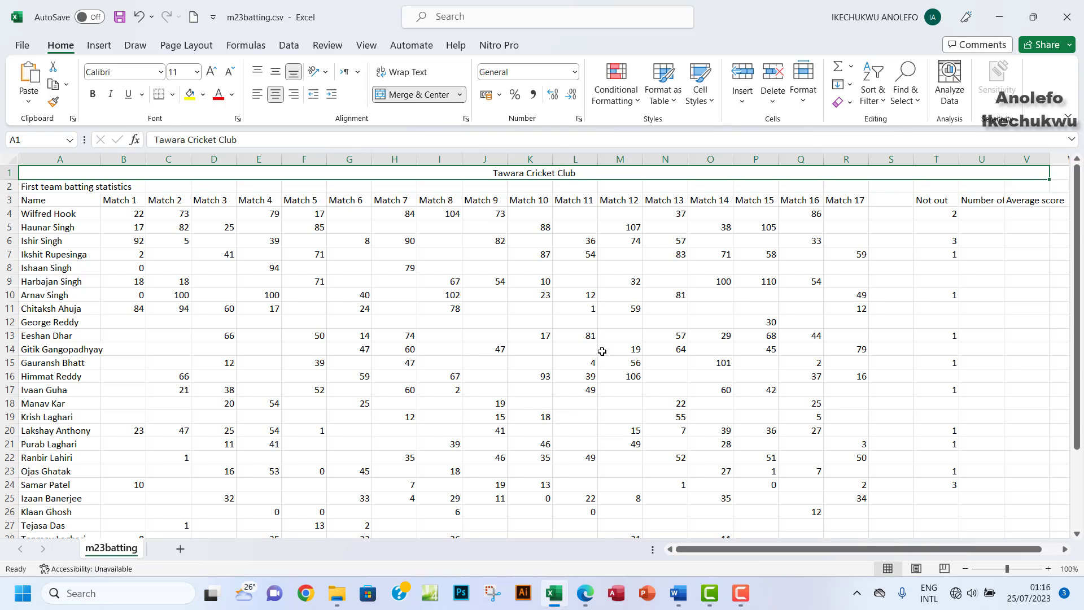
Step: Merge and centre 'First team batting statistics' across A2:V2, then check both merged title rows
left_click(586, 593)
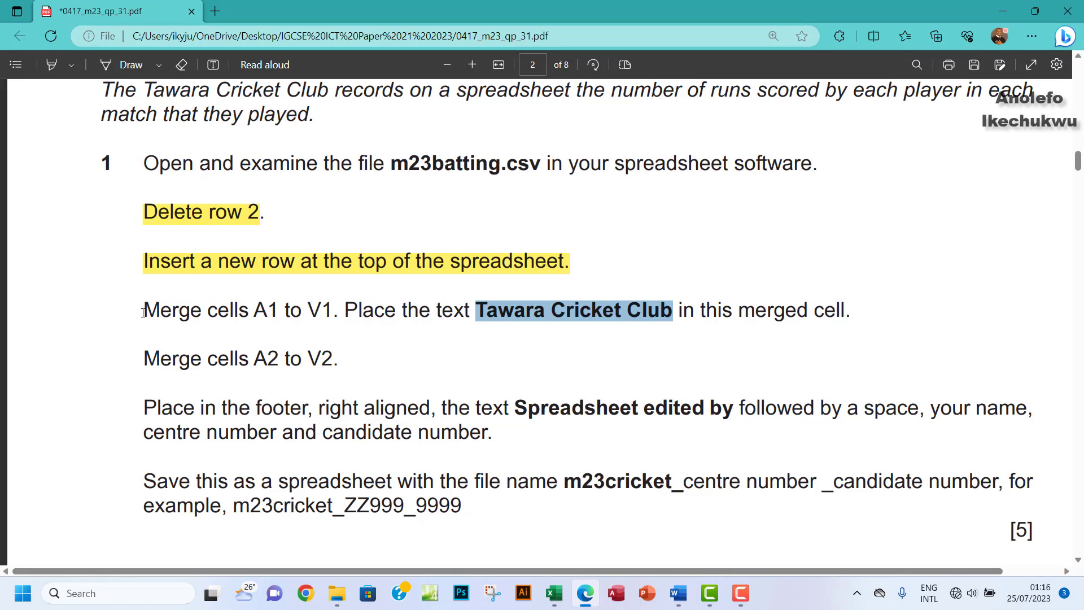
left_click_drag(144, 359, 246, 356)
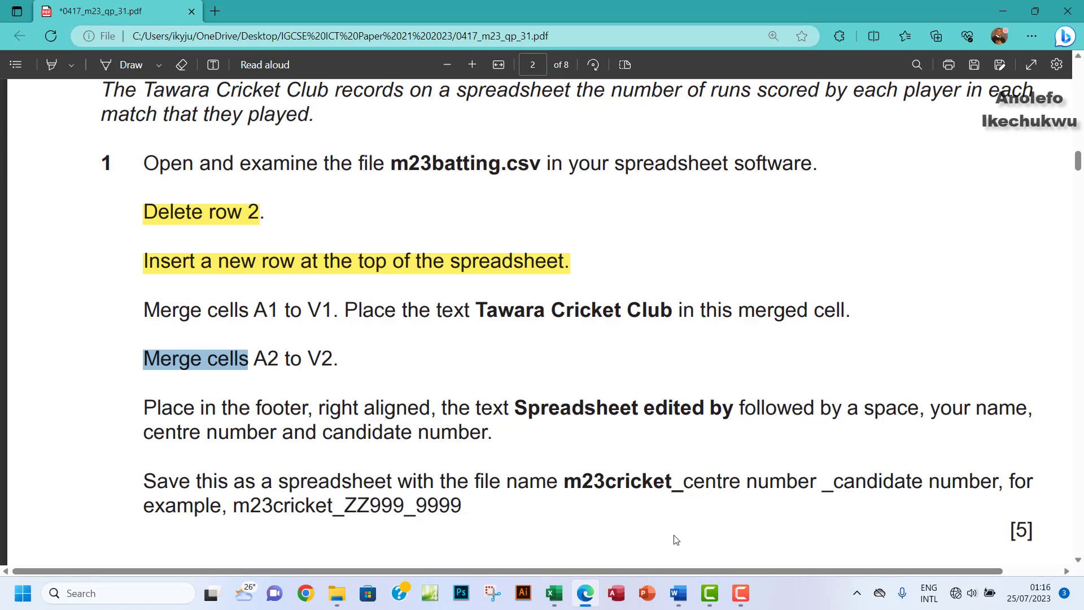
left_click(554, 593)
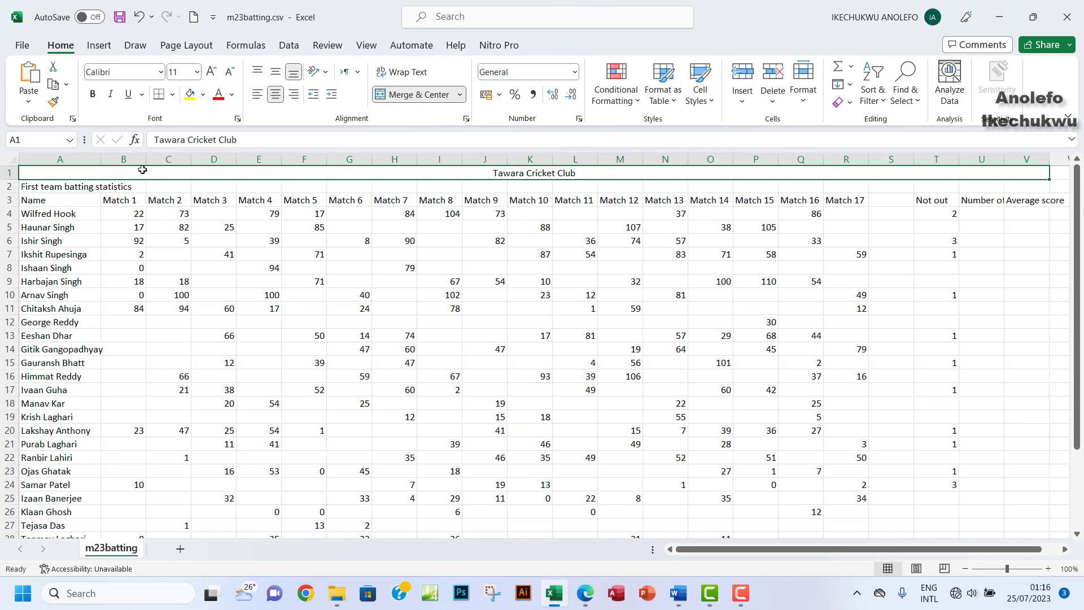
left_click(8, 186)
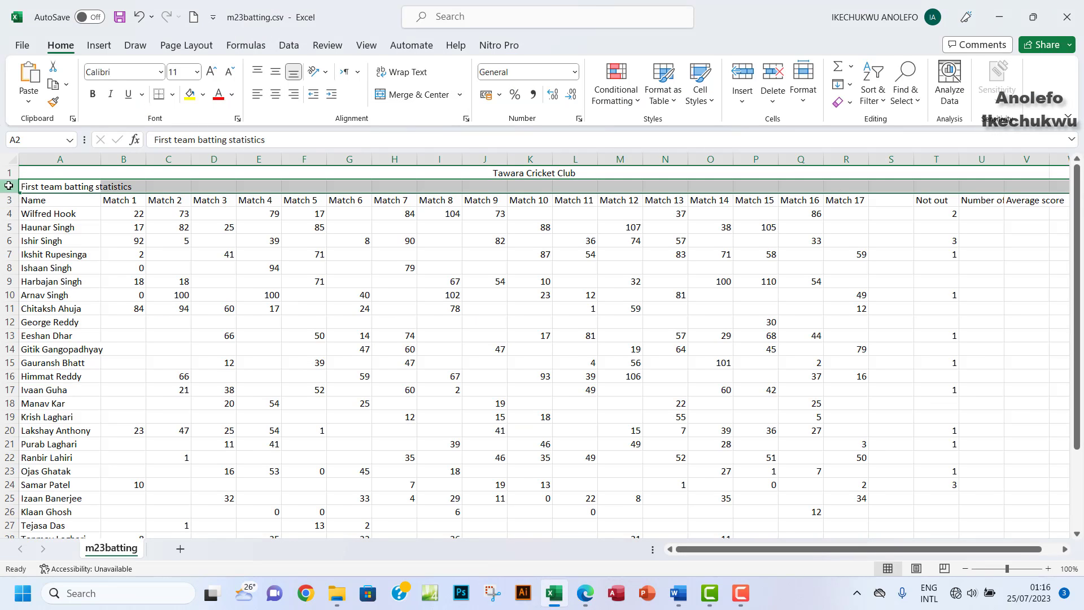
left_click(50, 189)
left_click_drag(49, 188, 1022, 185)
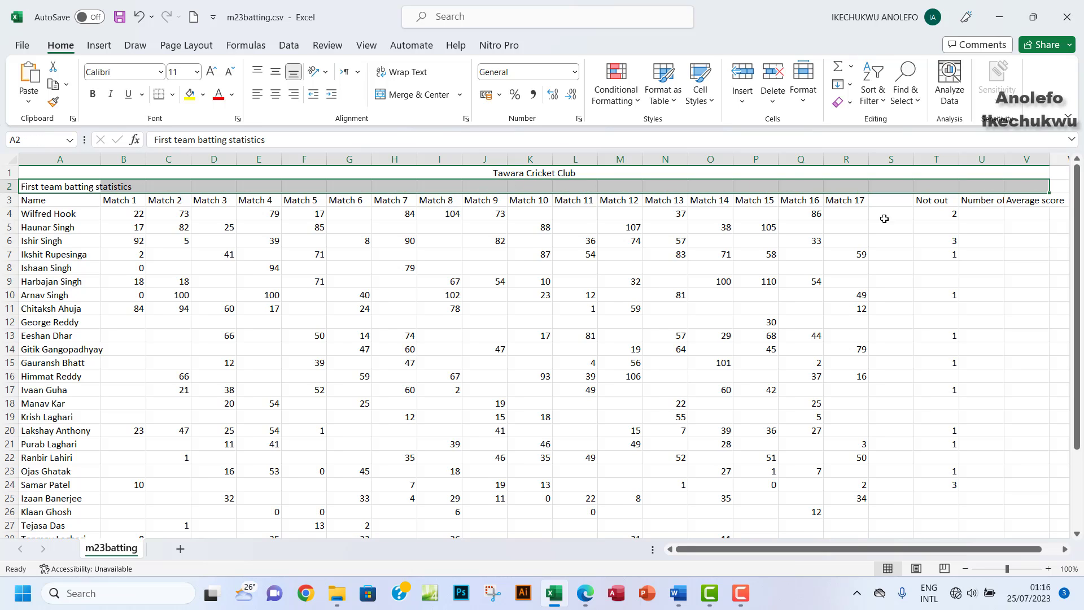
left_click(418, 95)
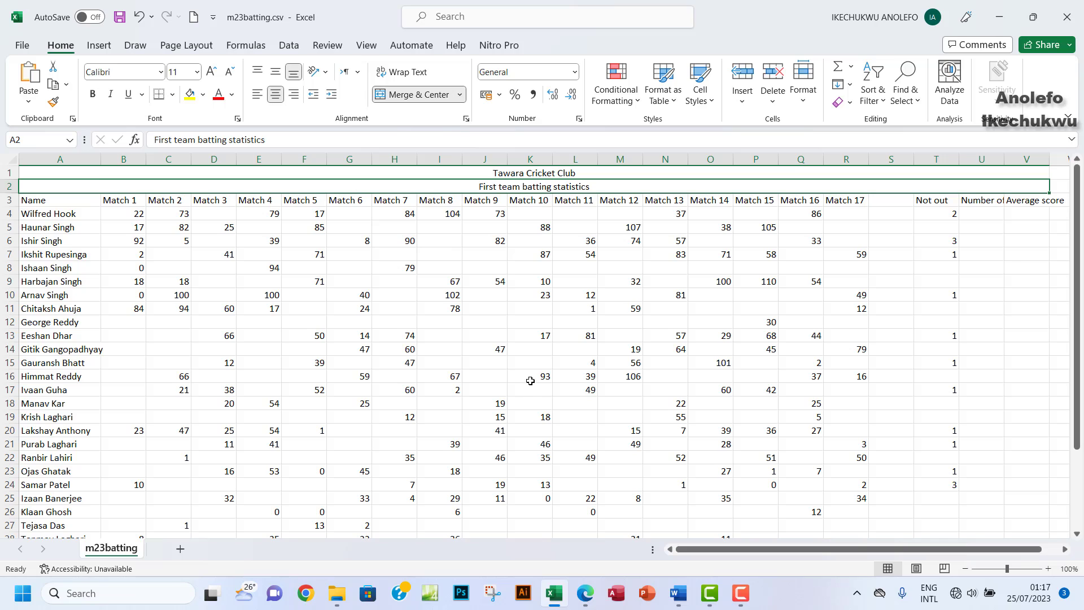
left_click_drag(522, 173, 522, 187)
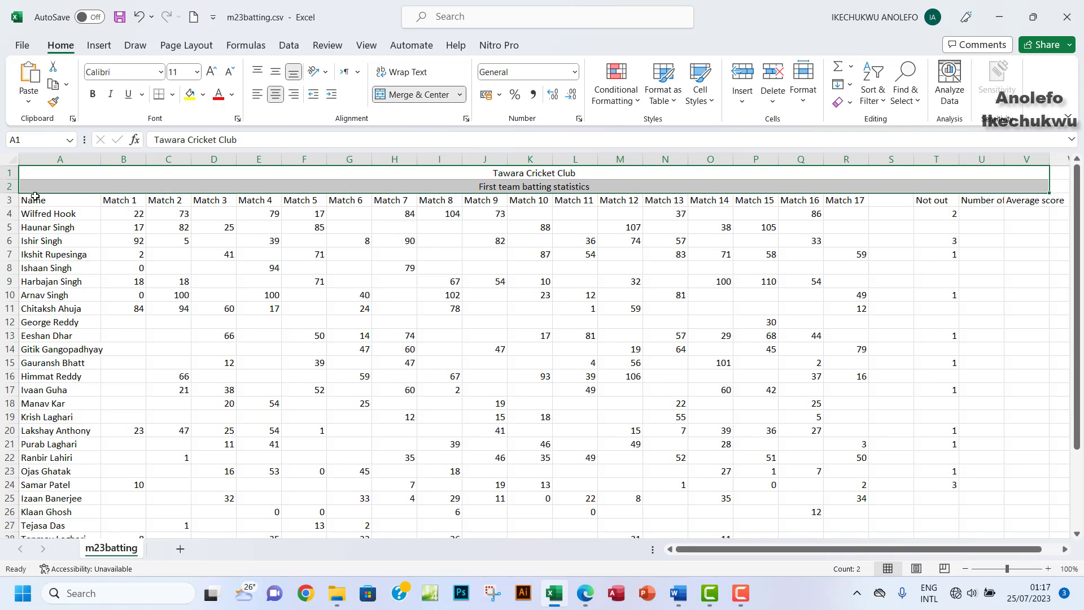
left_click(541, 188)
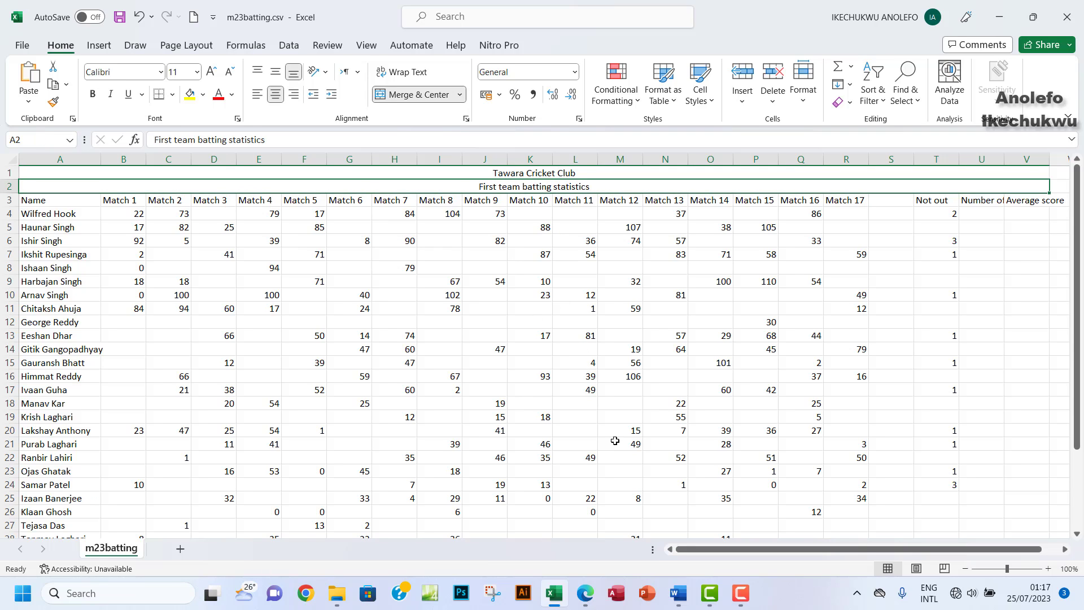
left_click(589, 597)
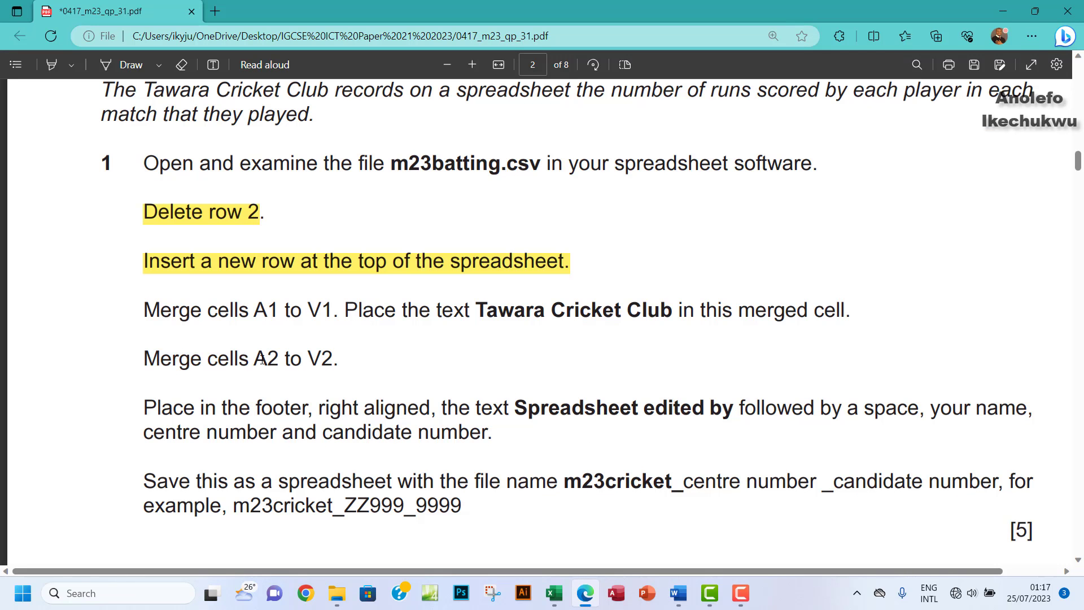
Step: Highlight the 'Merge cells A2 to V2' instruction in yellow on the exam paper
left_click_drag(240, 360, 344, 361)
scroll(288, 240, "down", 1)
left_click(51, 65)
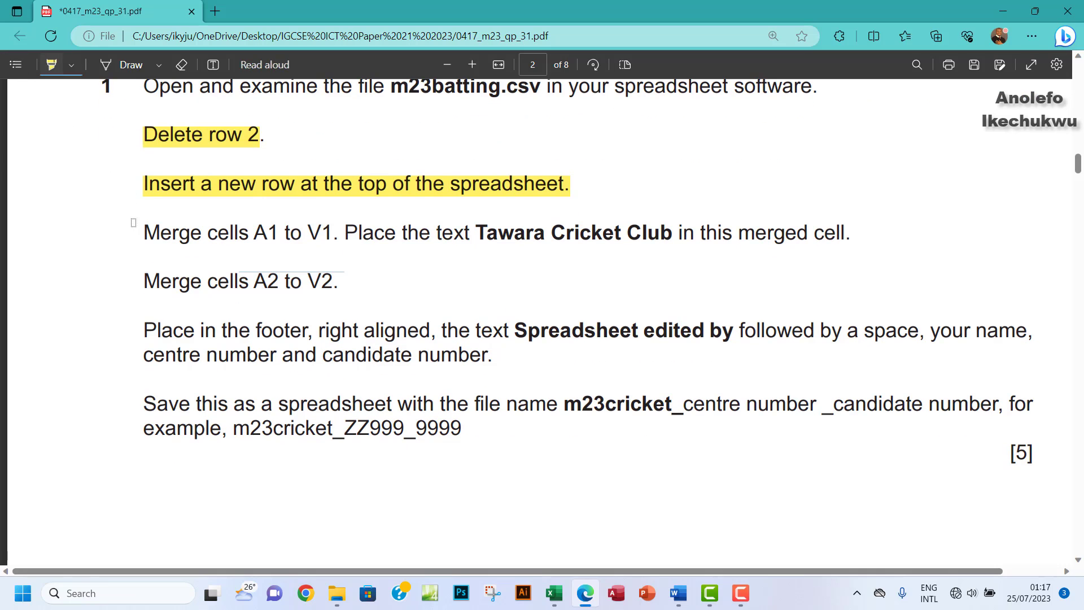
left_click_drag(129, 272, 345, 278)
scroll(389, 293, "down", 3)
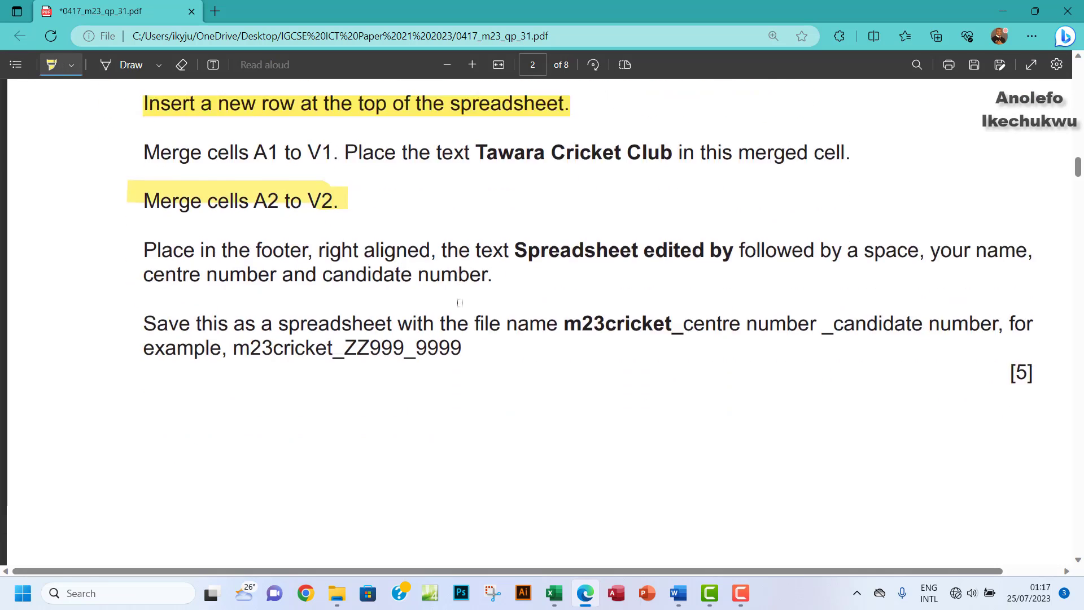
scroll(241, 283, "up", 2)
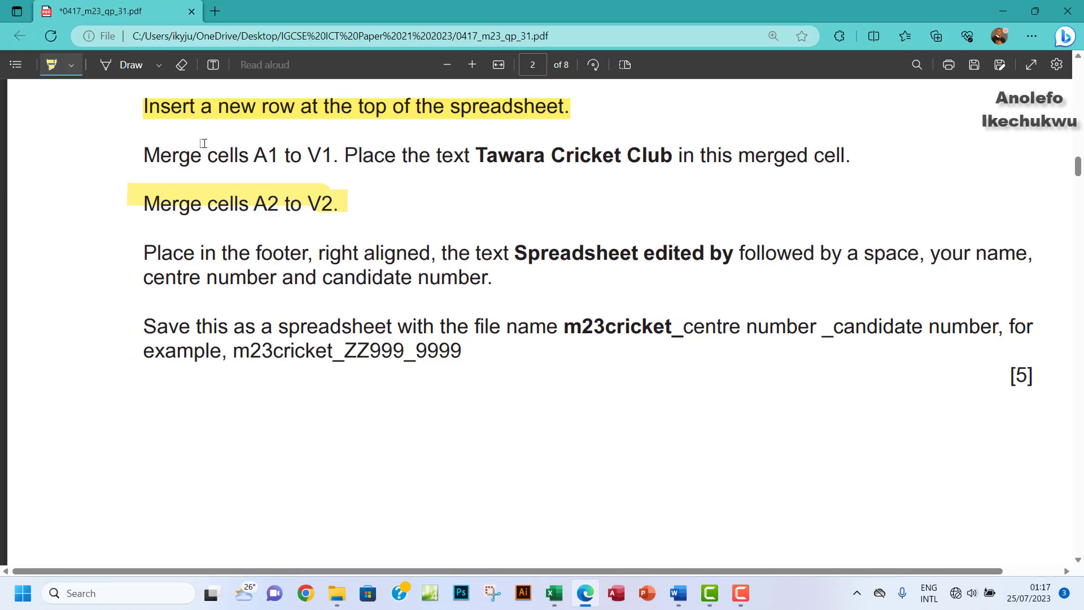
left_click(45, 66)
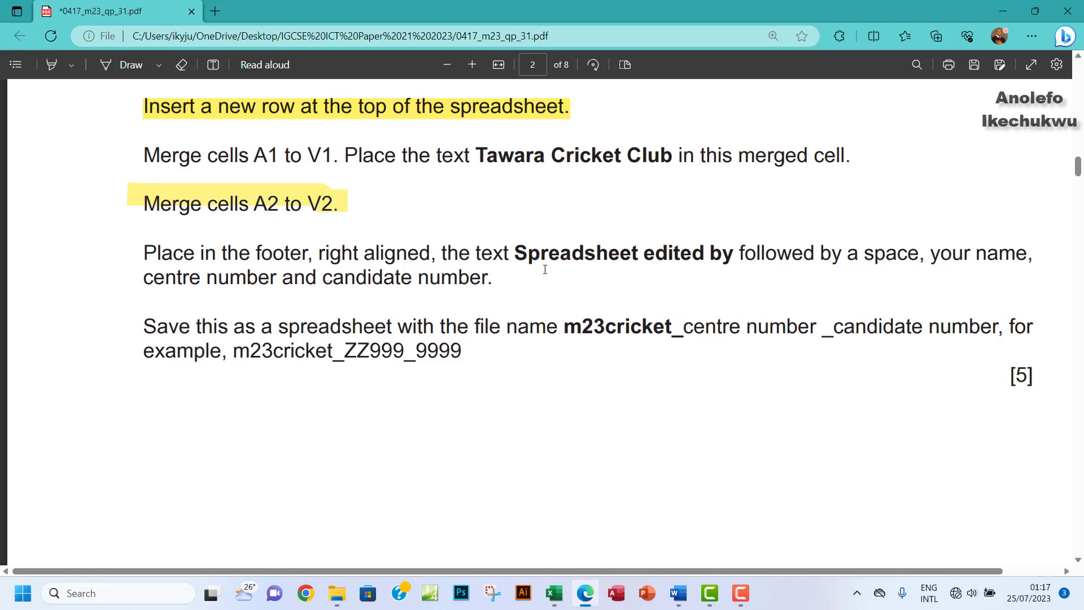
Step: Copy the footer text 'Spreadsheet edited by' from the paper
left_click_drag(514, 254, 727, 257)
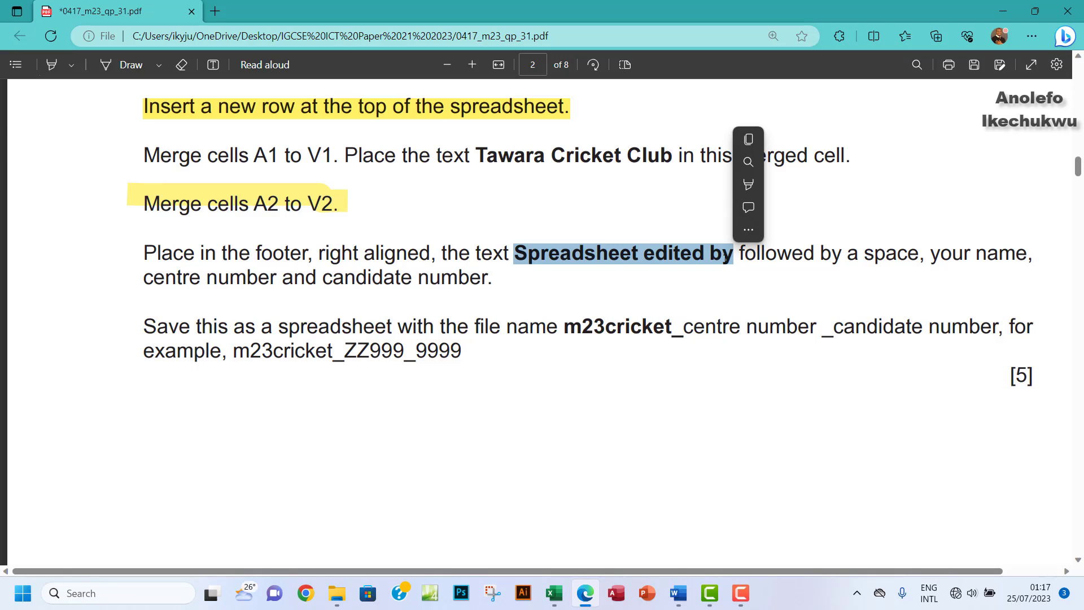
key("ctrl+c")
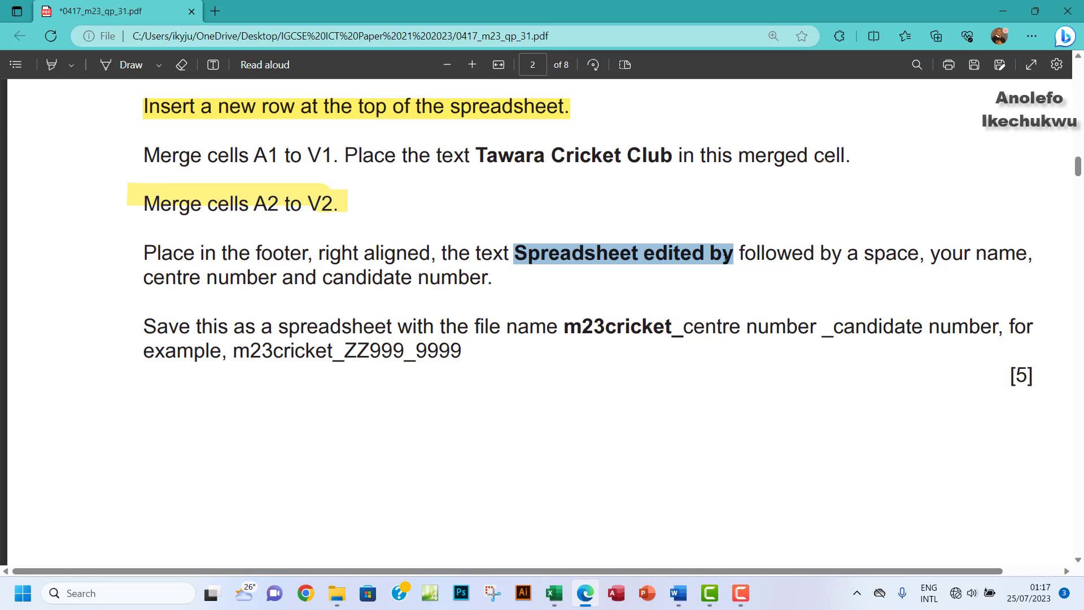
left_click(554, 593)
Step: Open Header & Footer editing on the right-hand footer section
left_click(97, 45)
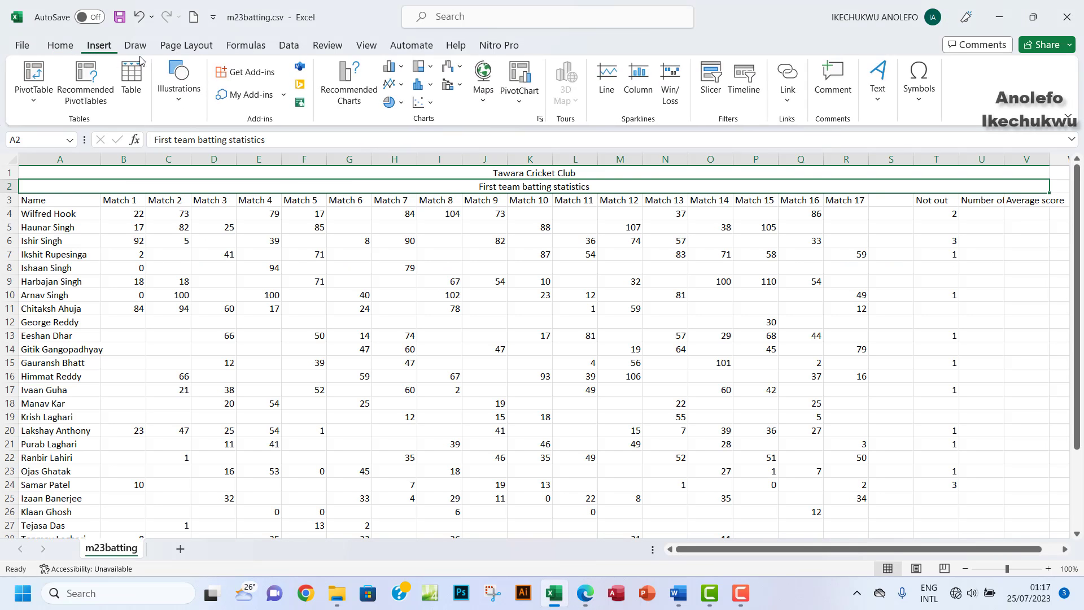
left_click(878, 85)
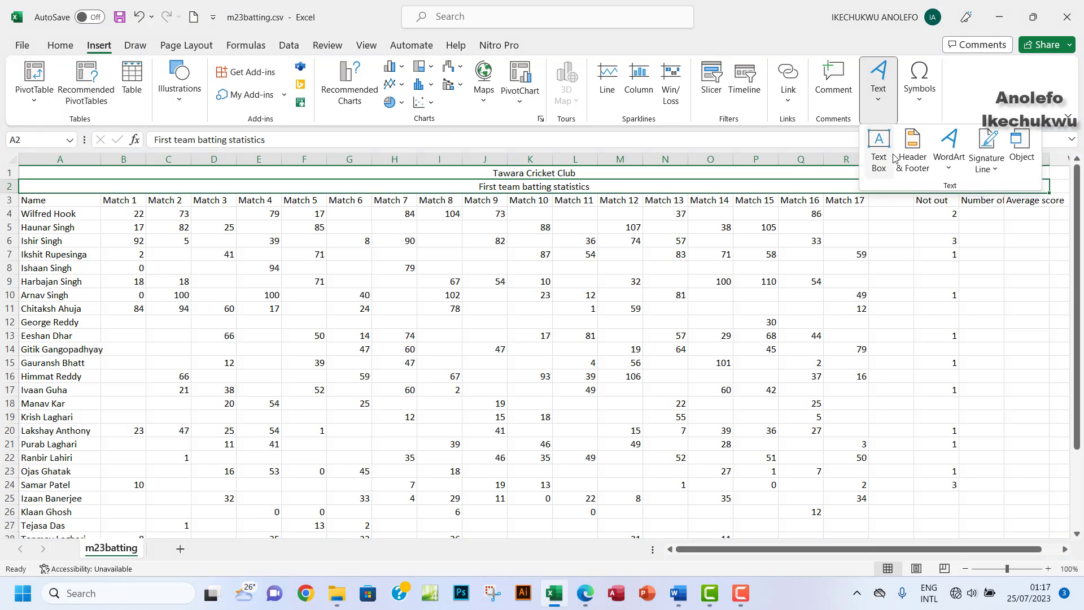
left_click(915, 159)
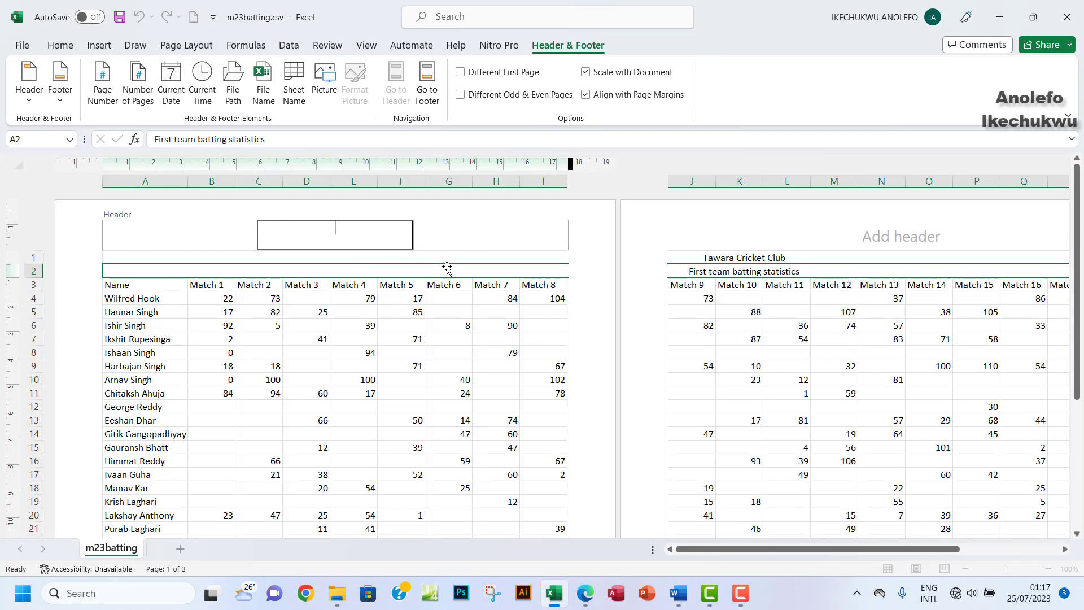
left_click(428, 84)
left_click(468, 235)
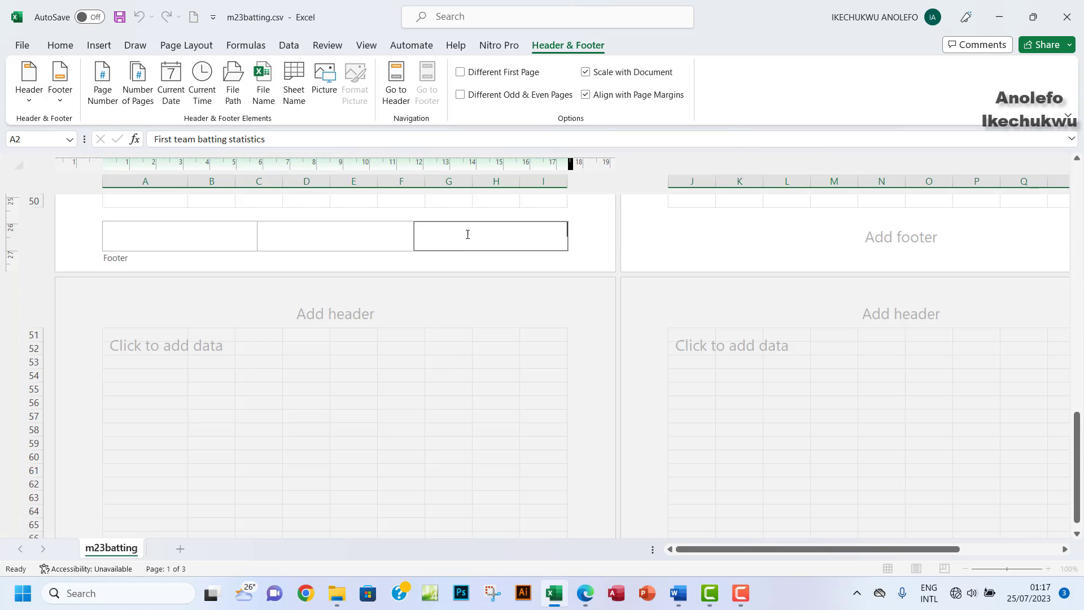
left_click(585, 594)
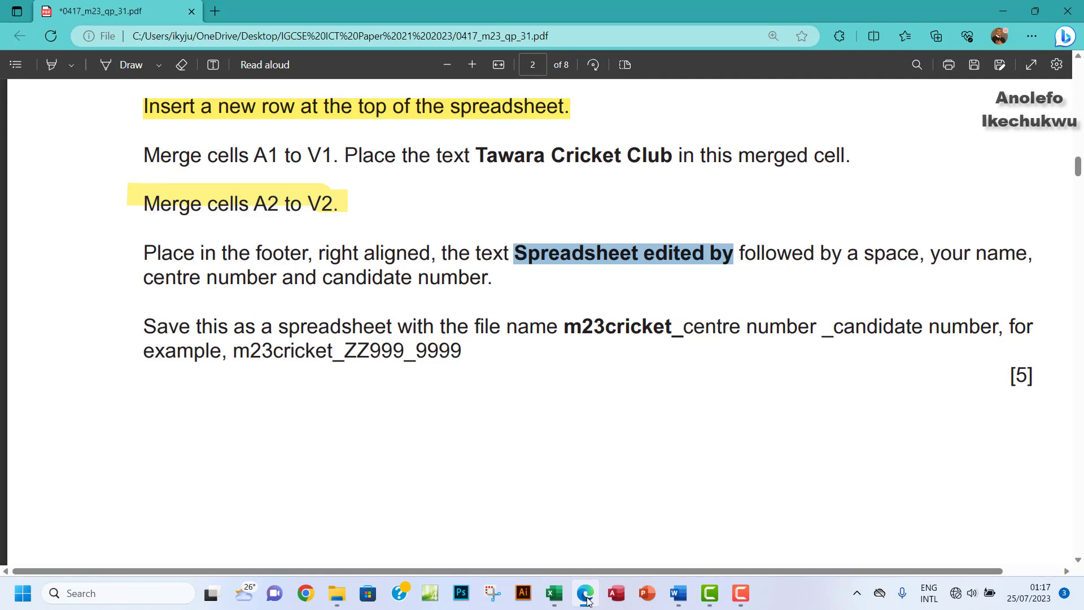
left_click(586, 594)
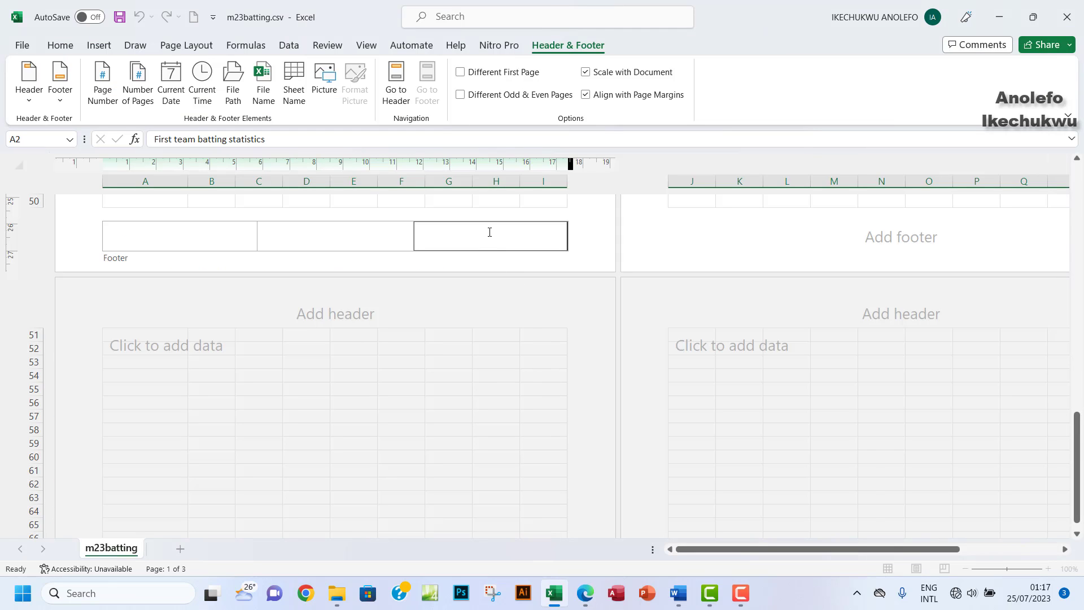
Step: Fill the right footer with 'Spreadsheet edited by', the candidate's name, centre and candidate numbers, then return to Normal view
key("ctrl+v")
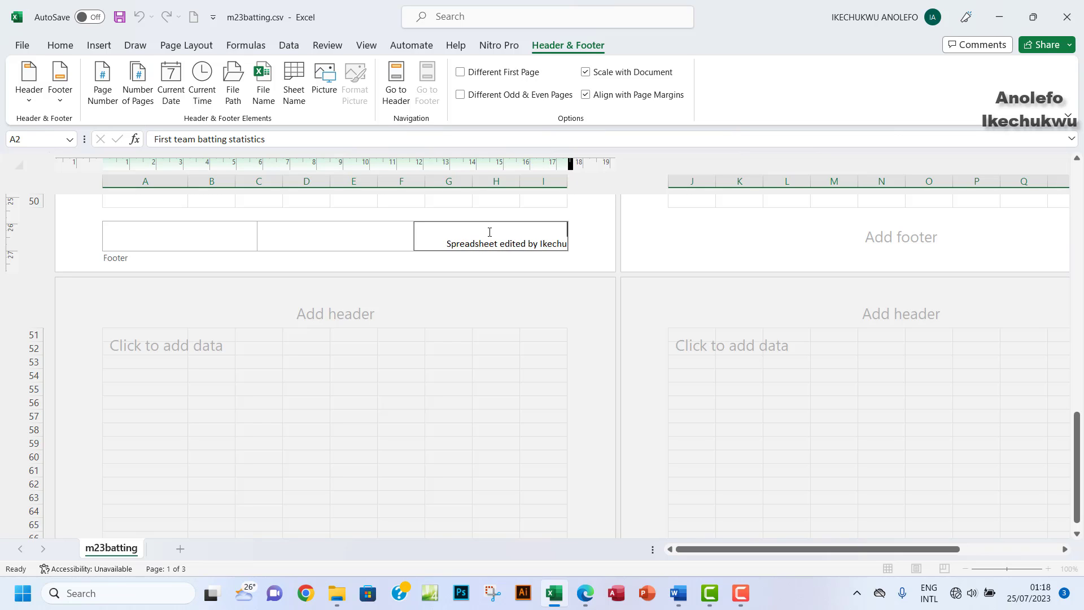
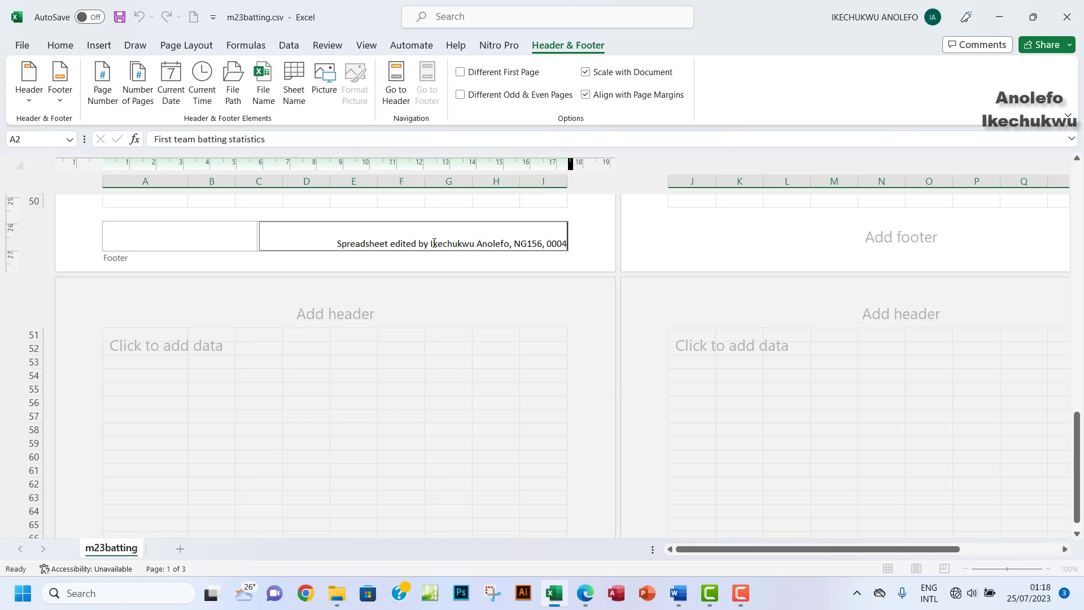
left_click(361, 357)
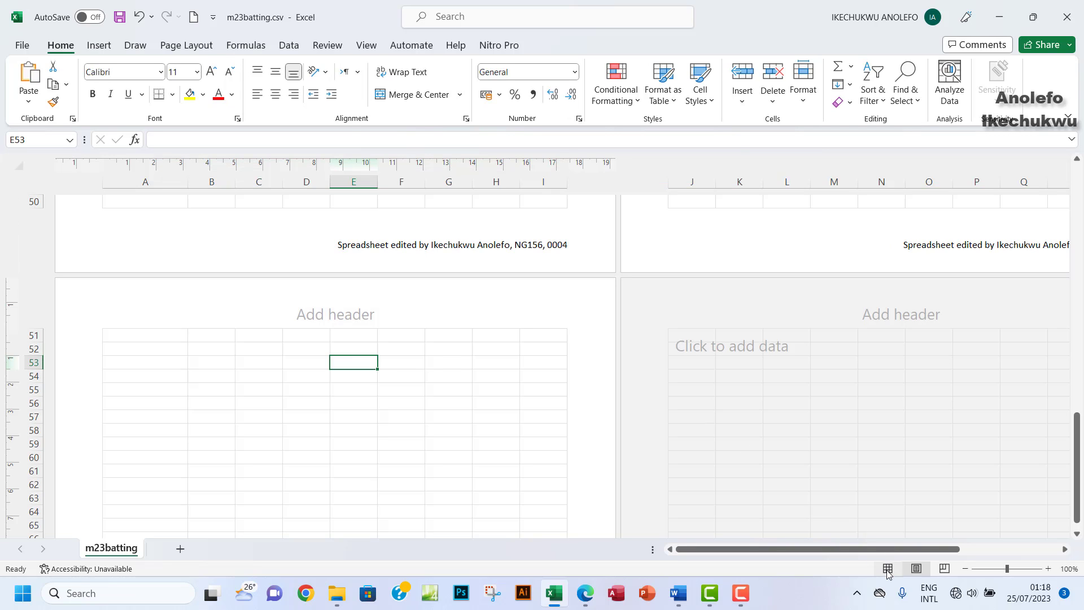
left_click(371, 49)
left_click(215, 82)
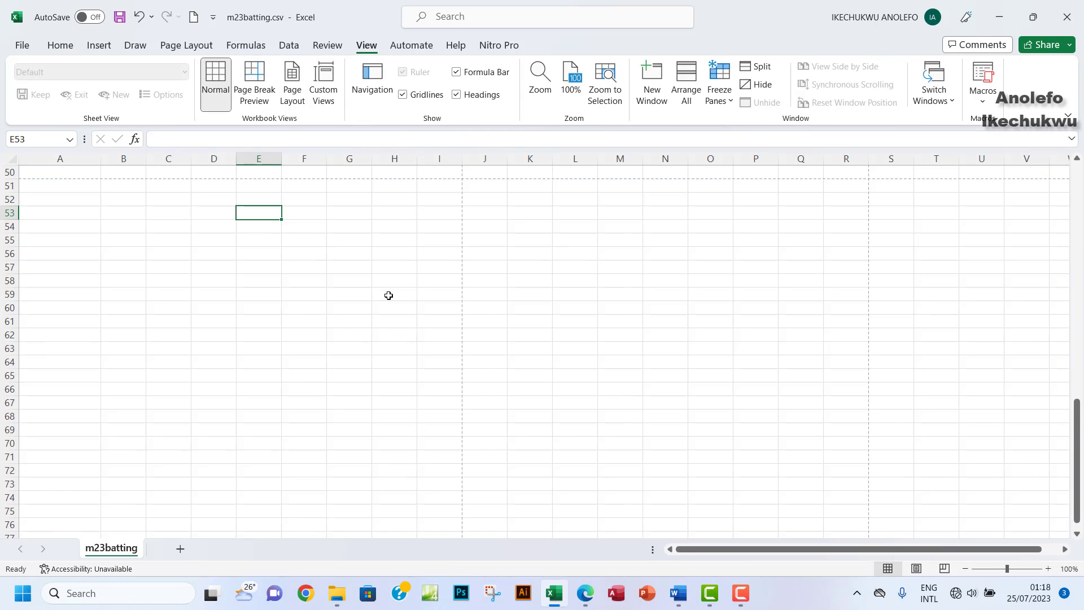
scroll(389, 292, "up", 12)
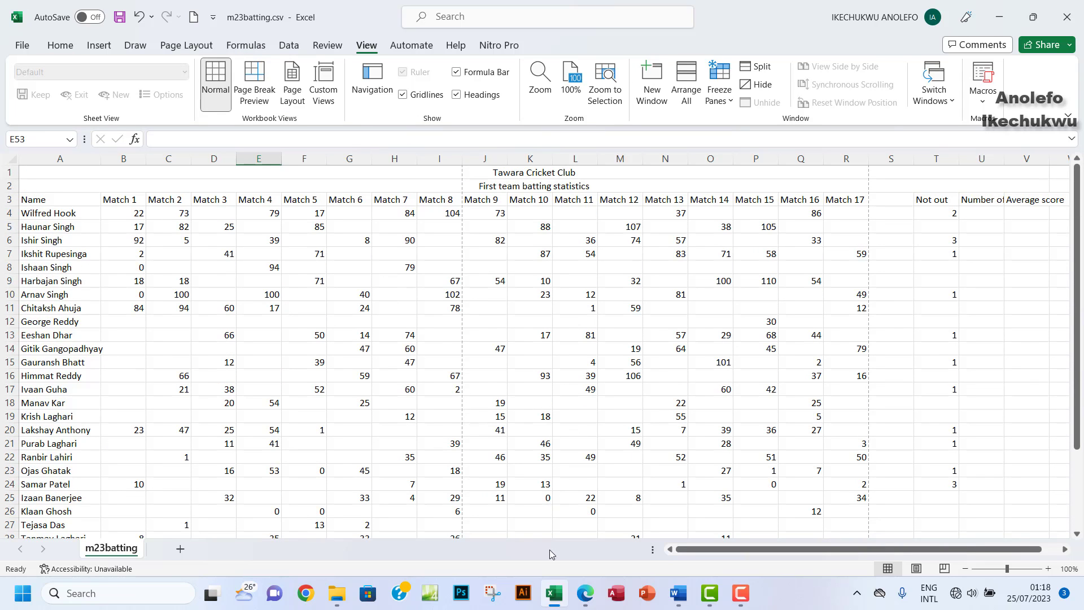
Step: Highlight the footer paragraph in yellow and select the file-name prefix 'm23cricket_'
left_click(586, 590)
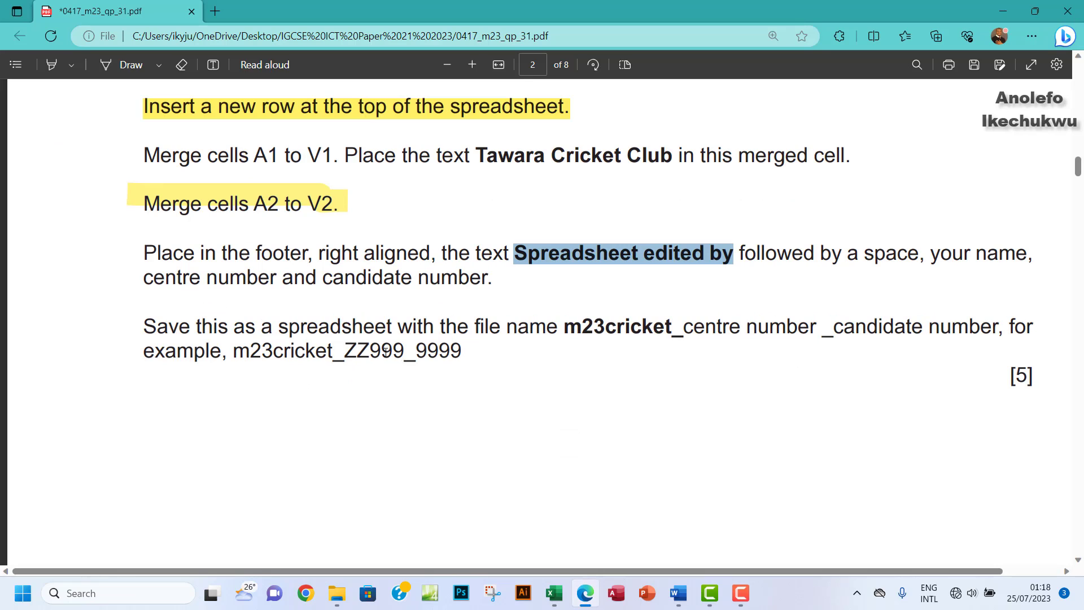
left_click(52, 66)
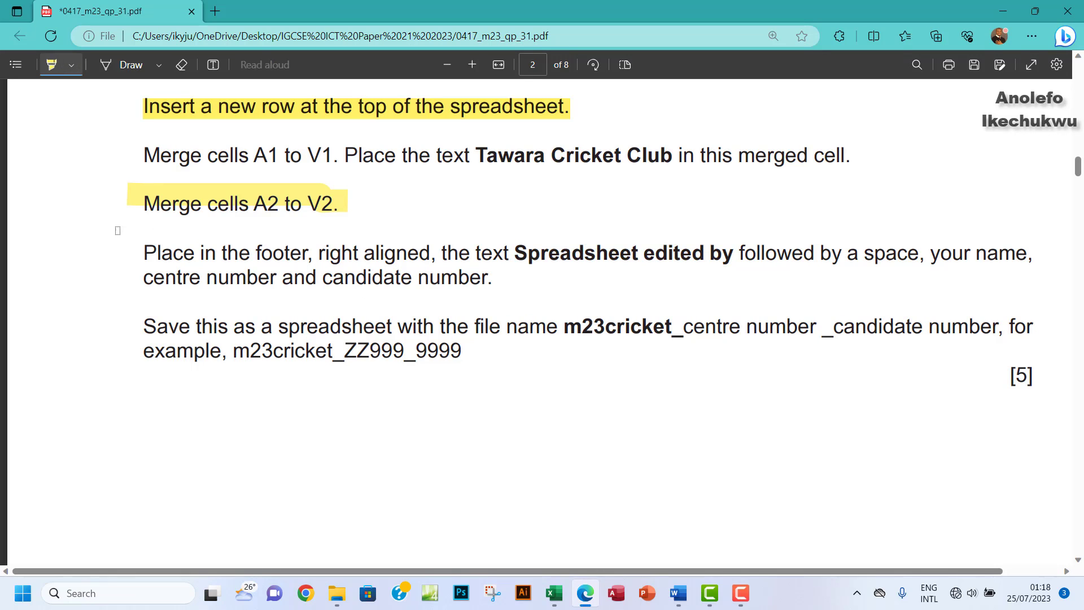
mouse_move(143, 246)
left_mouse_down()
mouse_move(441, 284)
mouse_move(498, 279)
left_mouse_up()
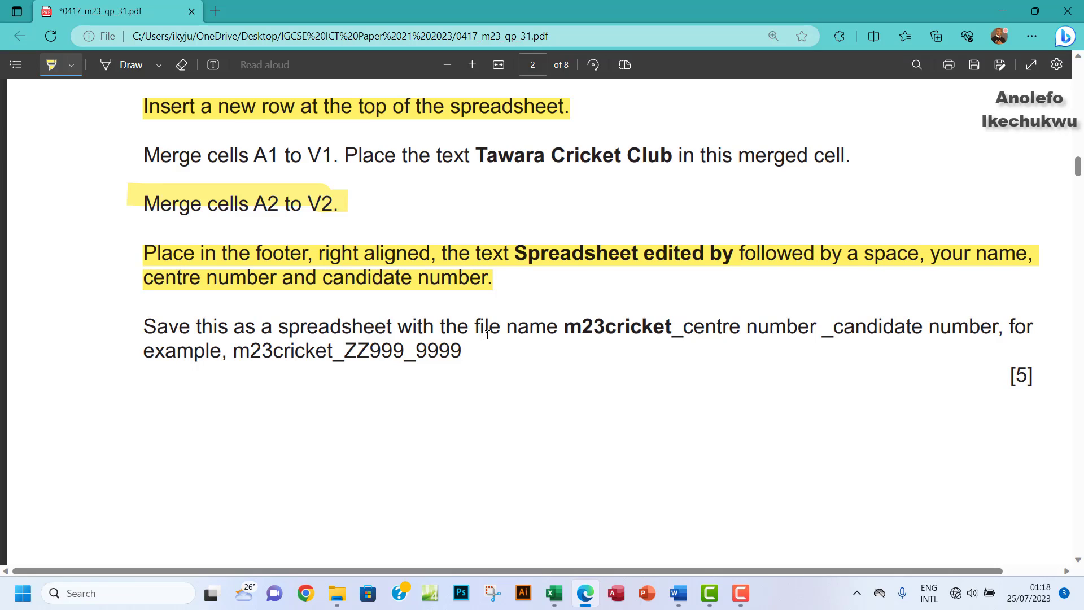
left_click(57, 67)
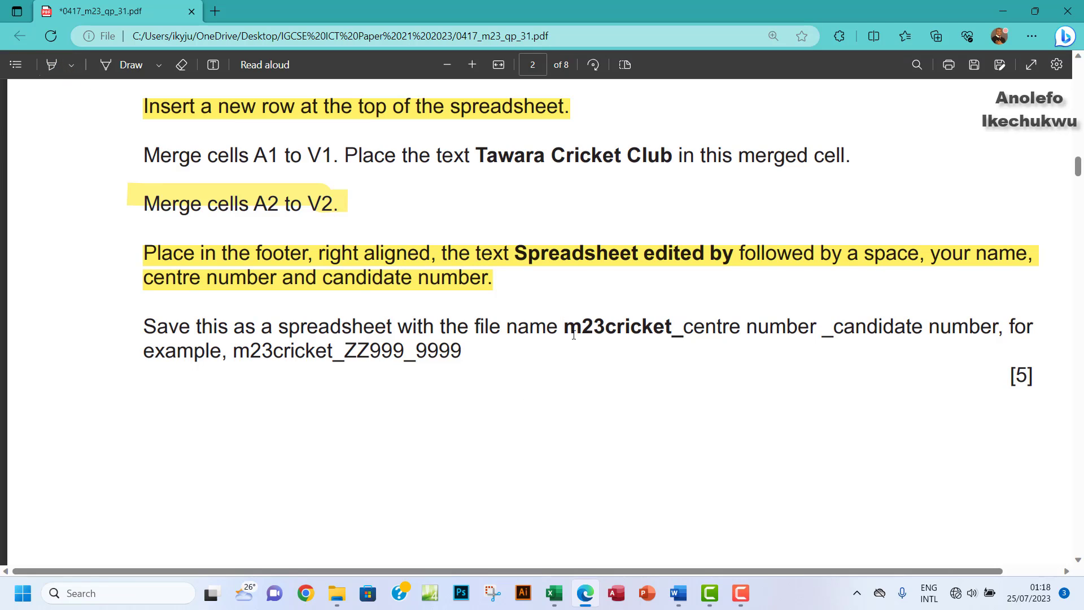
left_click_drag(567, 330, 681, 333)
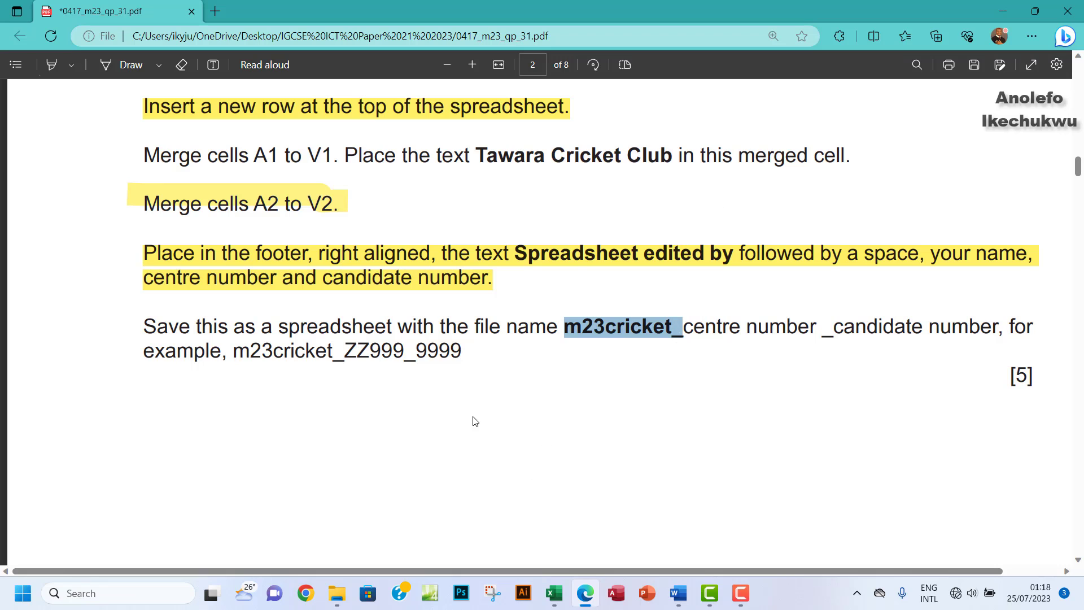
left_click(554, 592)
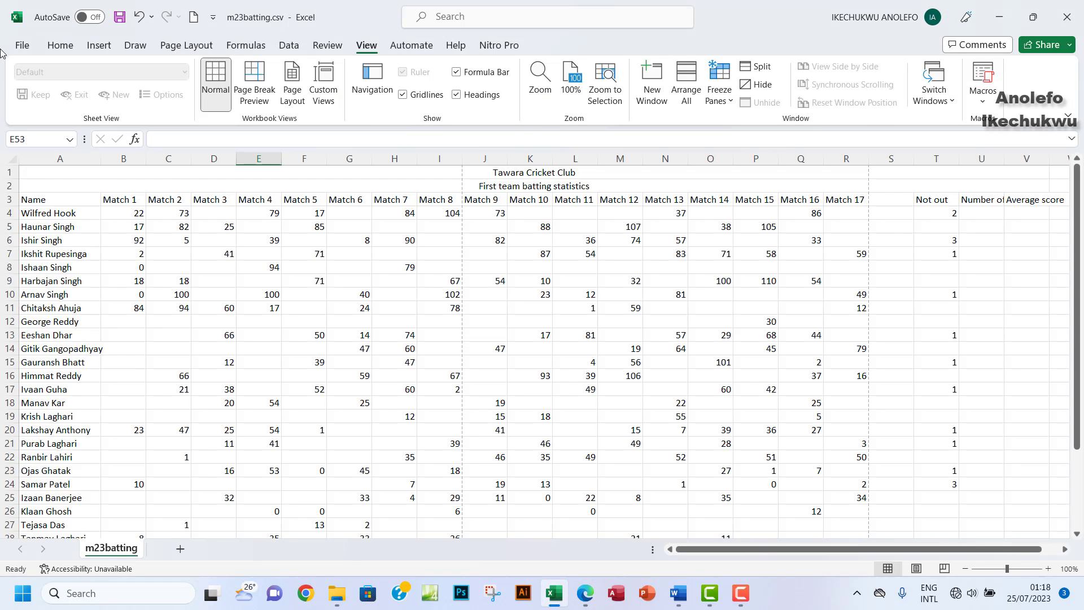
Step: Save as Excel Workbook (*.xlsx) in workArea, named m23cricket_ plus the centre and candidate numbers
left_click(22, 45)
left_click(41, 231)
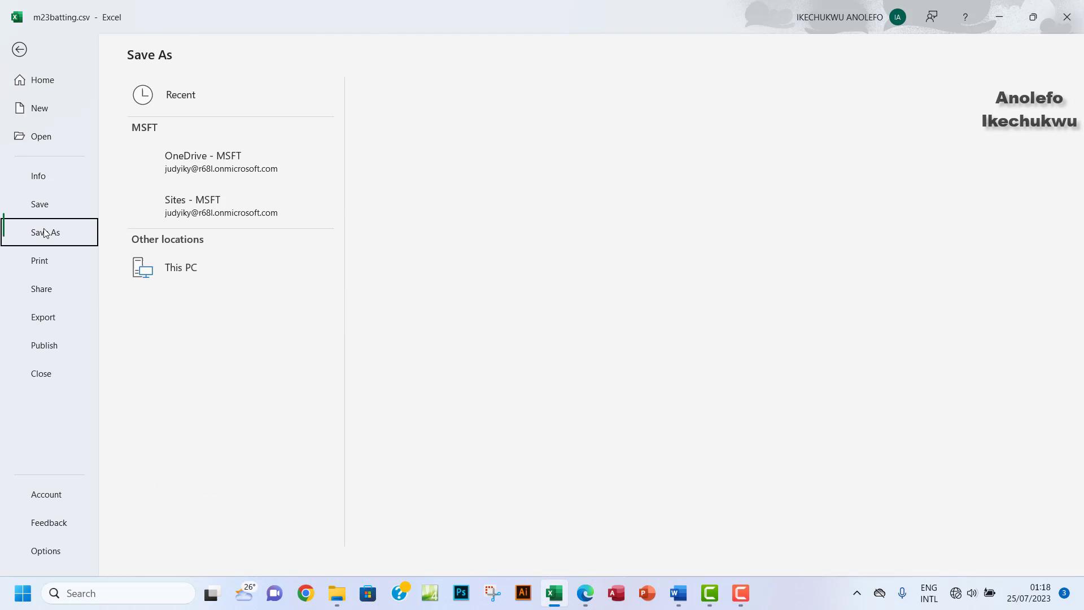
left_click(189, 341)
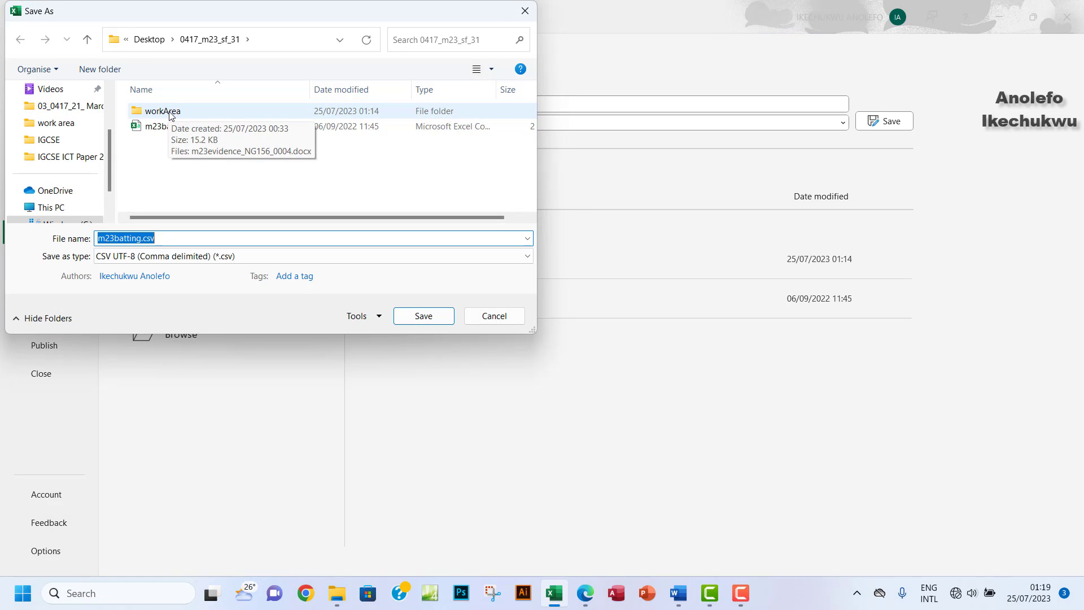
left_click(226, 257)
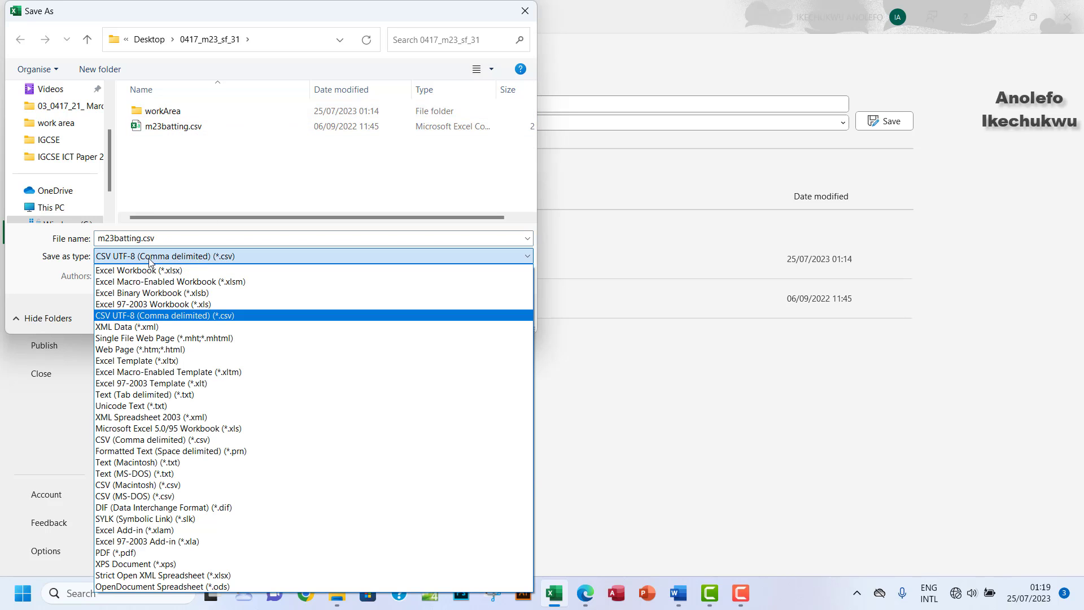
left_click(126, 271)
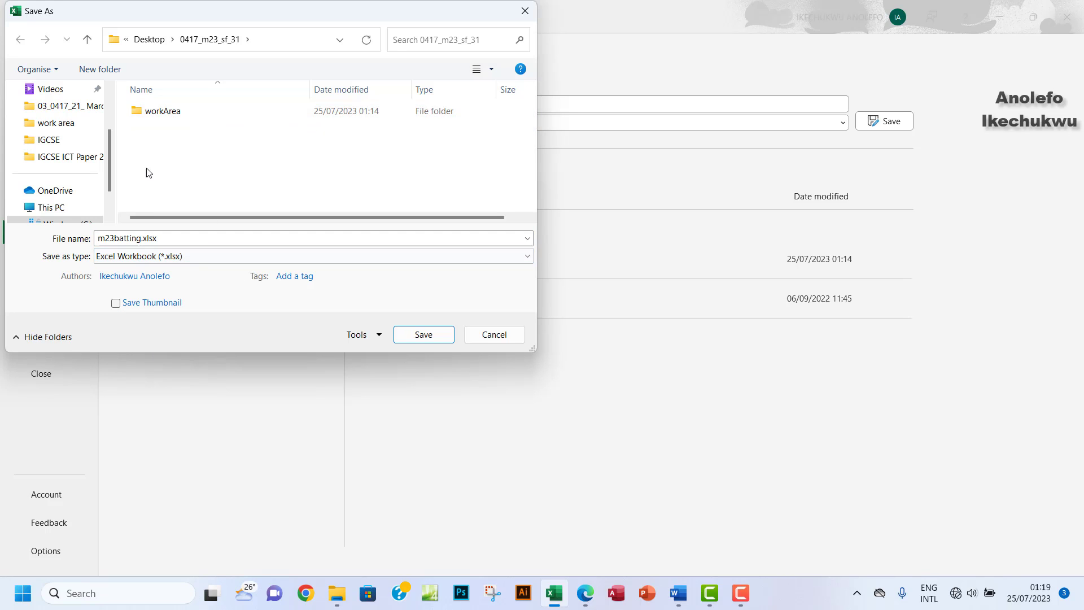
left_click(159, 110)
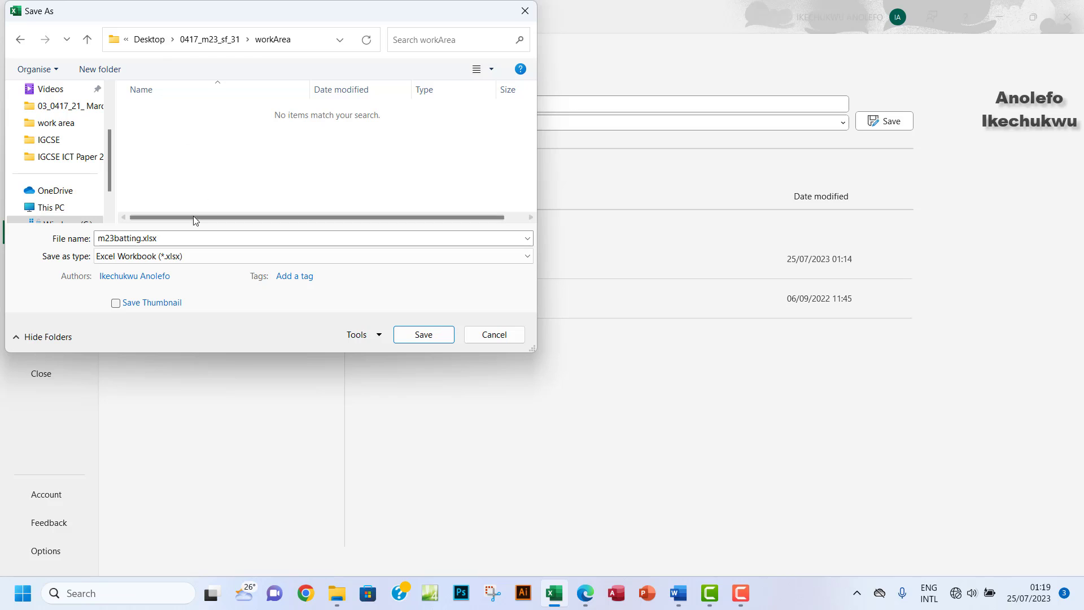
left_click(164, 239)
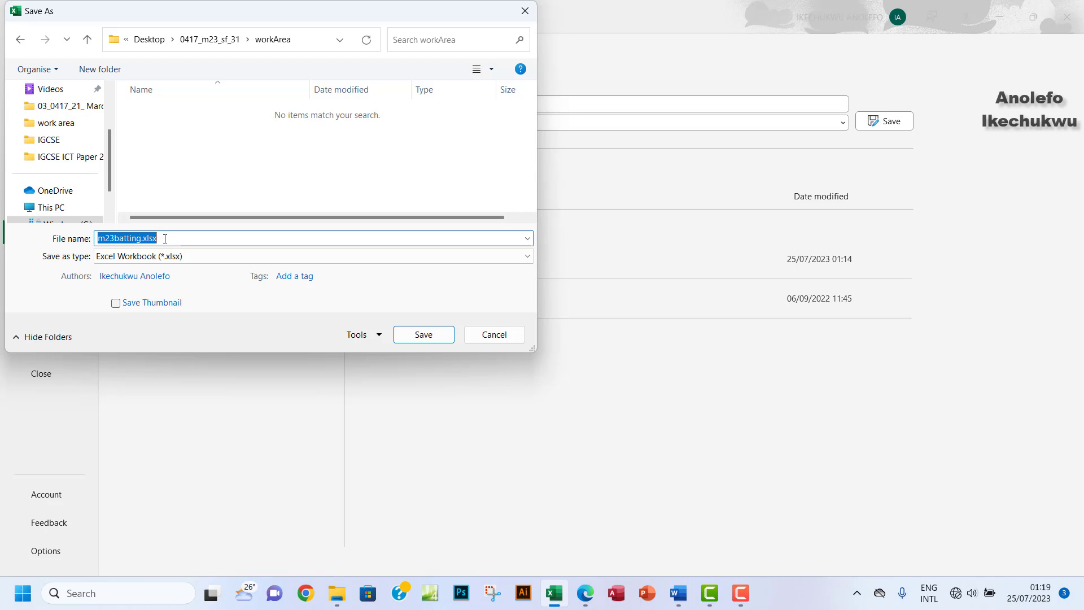
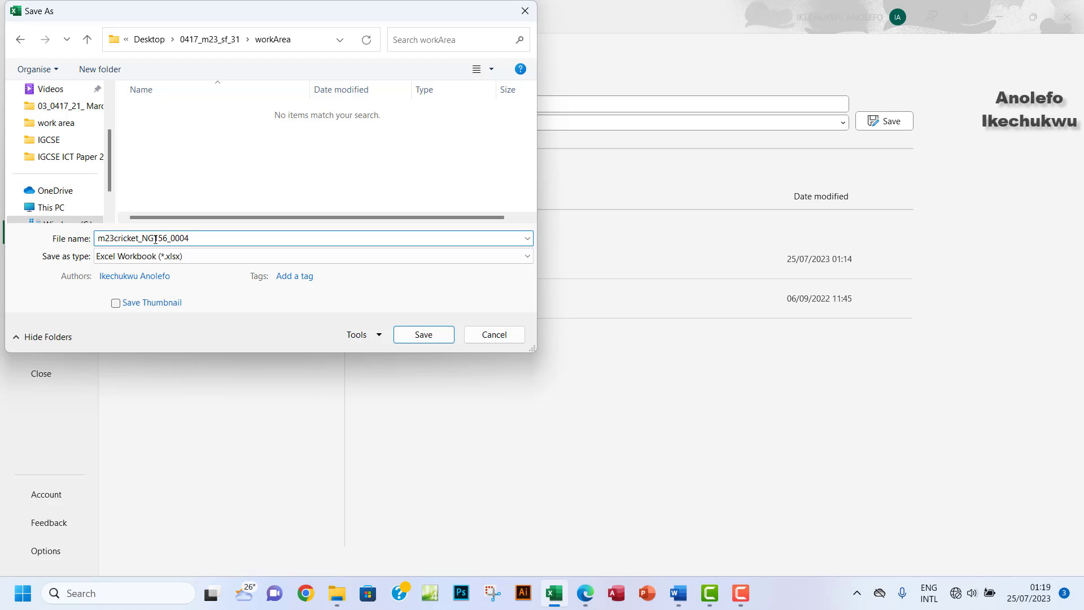
left_click(423, 334)
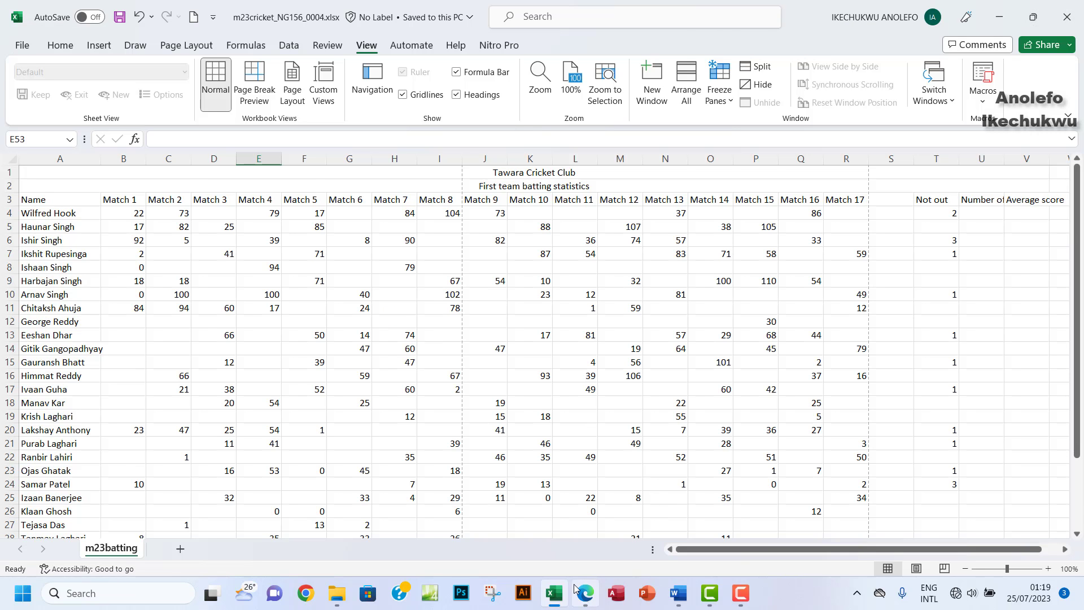
left_click(585, 594)
Step: Highlight the save instruction in yellow, review the page 3 example, then select the scores from B4 down
scroll(371, 362, "down", 1)
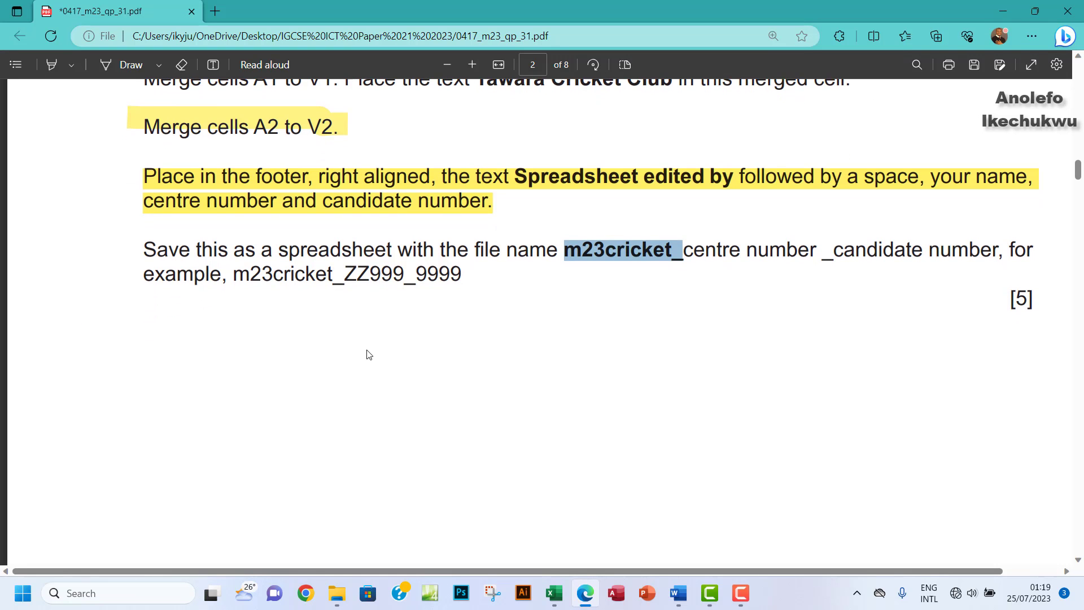
left_click(51, 64)
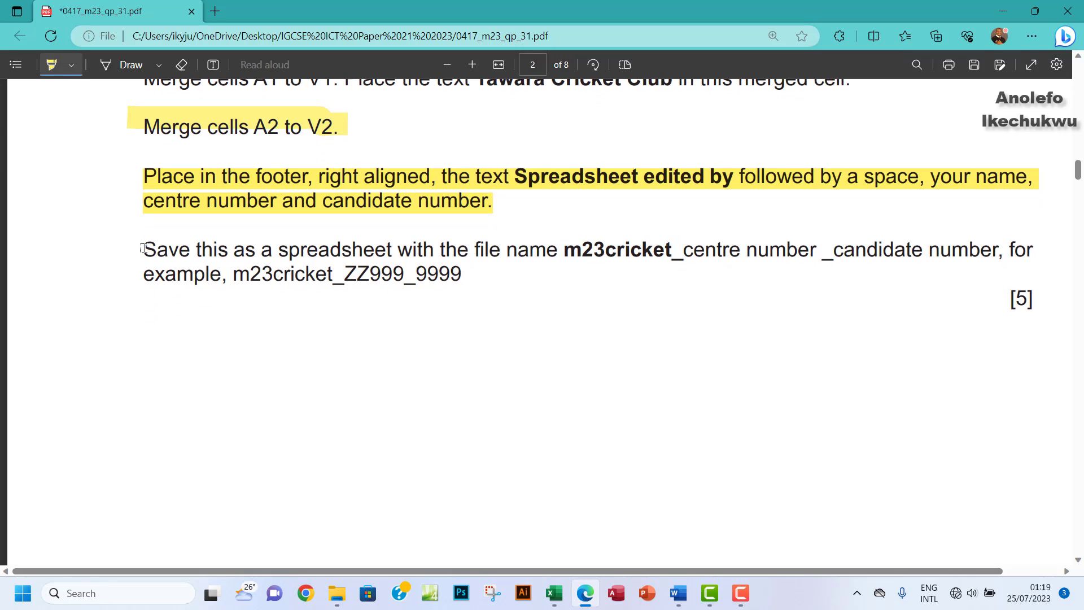
left_click_drag(143, 249, 462, 275)
scroll(519, 323, "down", 10)
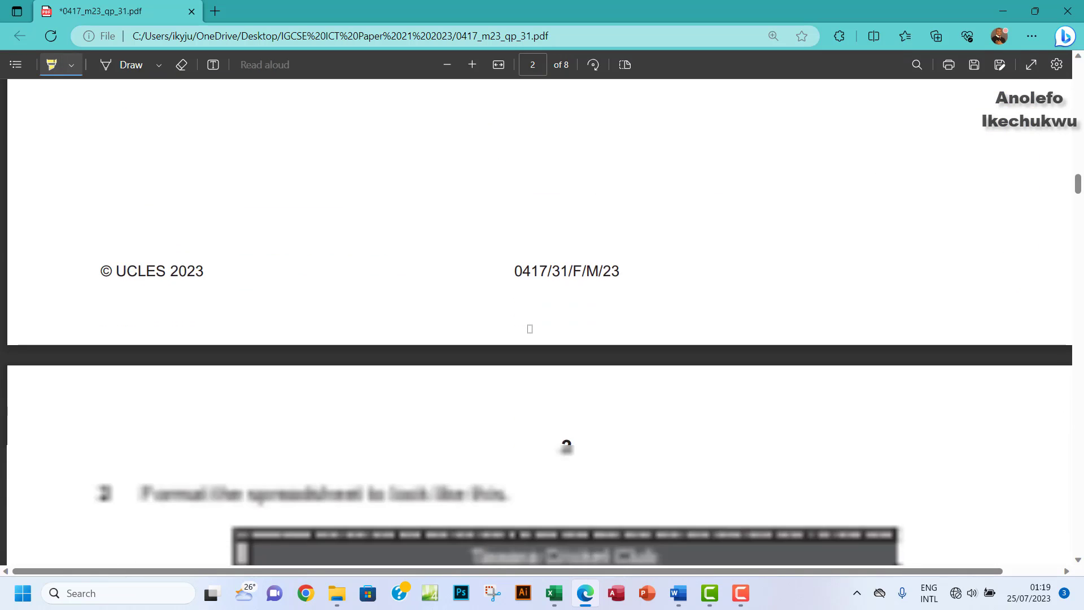
scroll(529, 328, "up", 2)
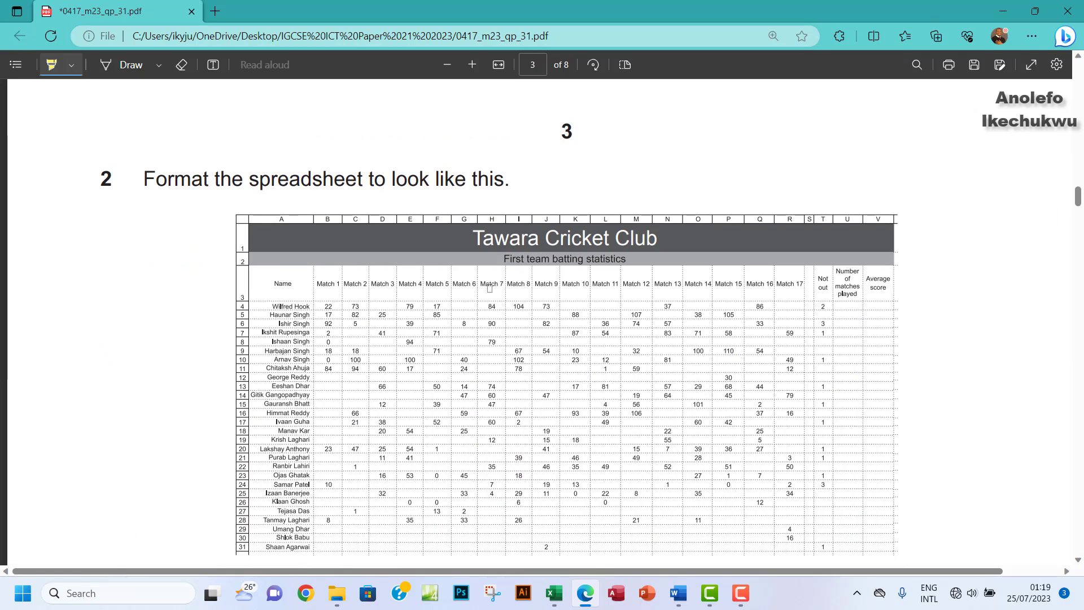
scroll(489, 288, "down", 2)
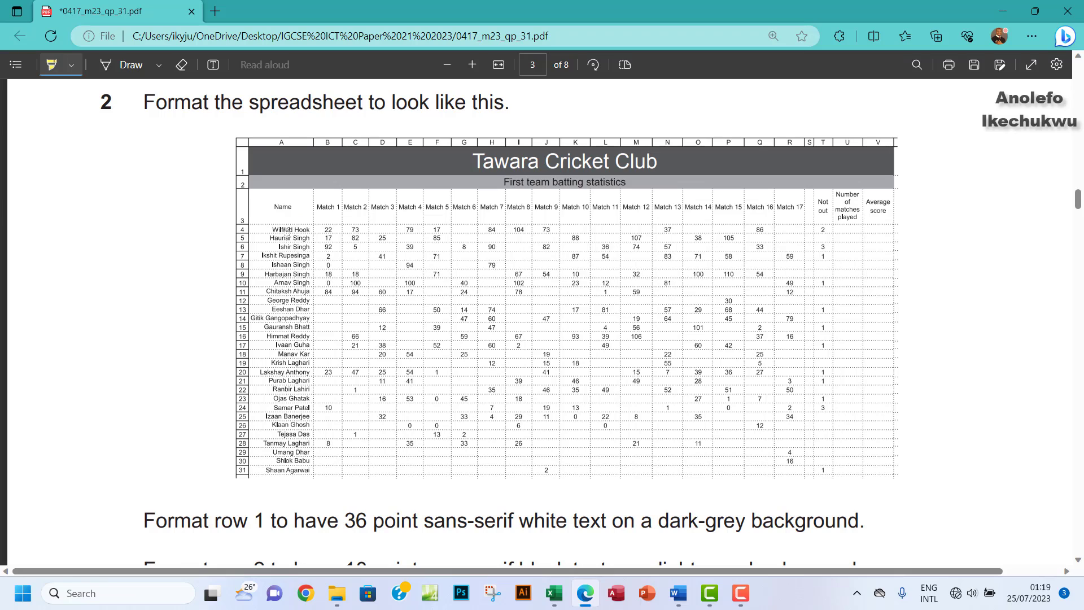
left_click(51, 68)
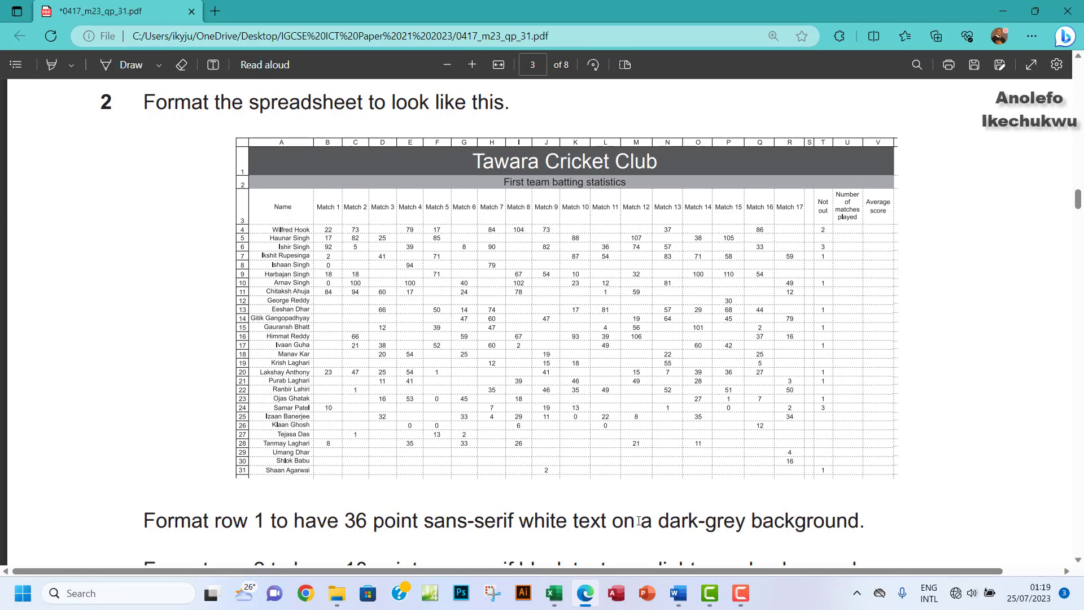
left_click(554, 593)
left_click_drag(124, 216, 1011, 485)
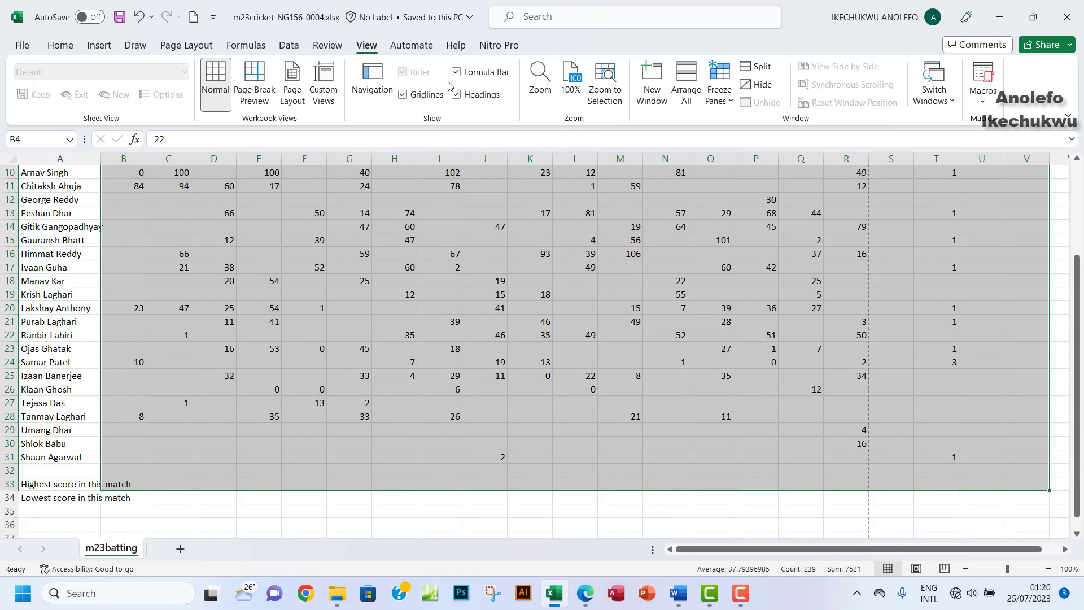
Step: Centre the selected match scores both horizontally and vertically in their cells
left_click(69, 45)
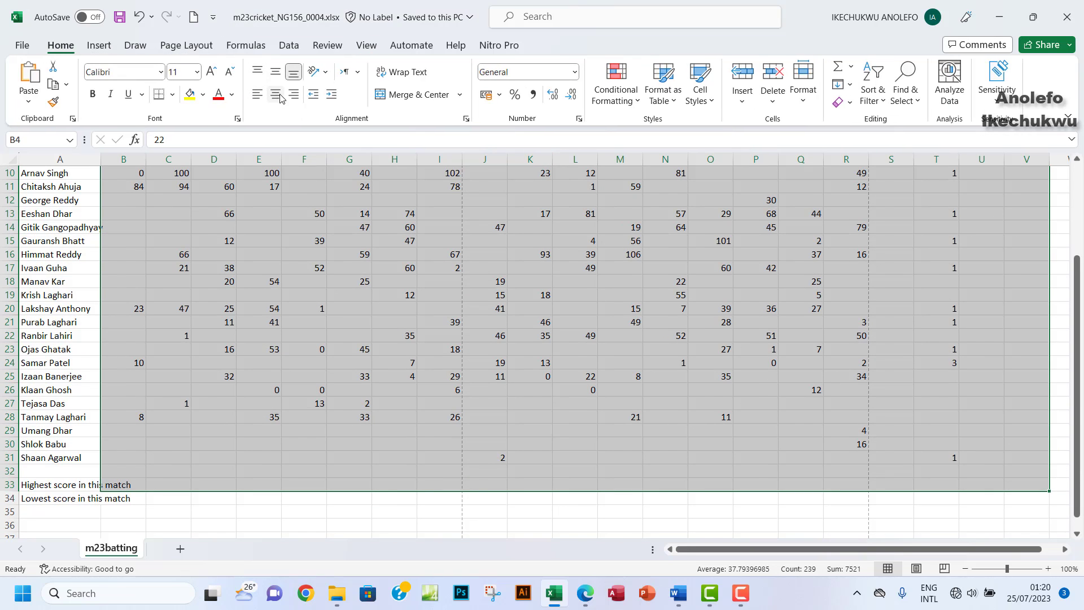
left_click(274, 94)
left_click(273, 71)
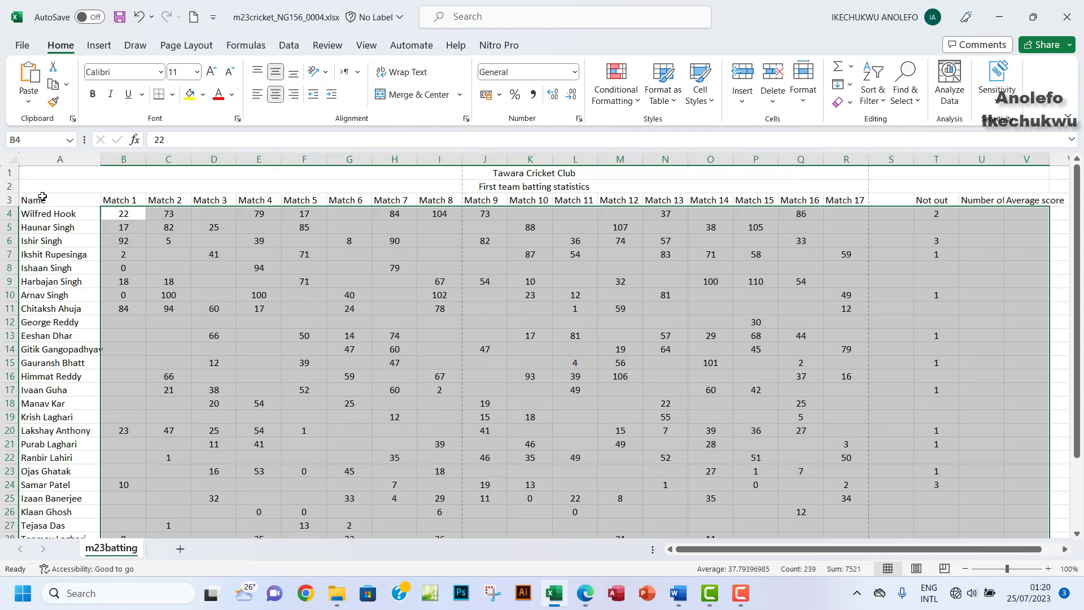
left_click(586, 594)
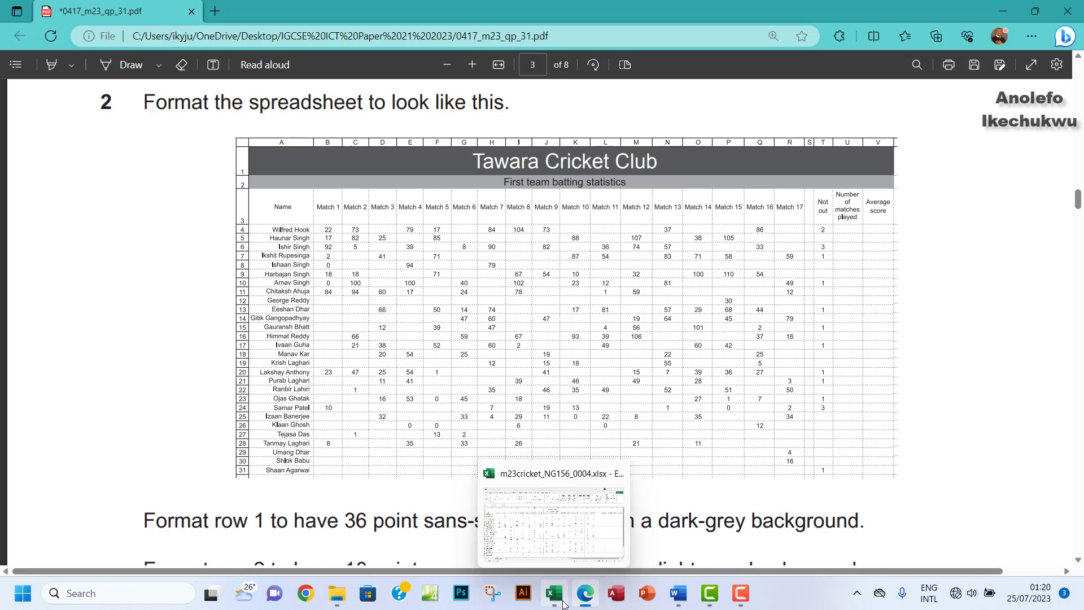
left_click(542, 525)
left_click(906, 202)
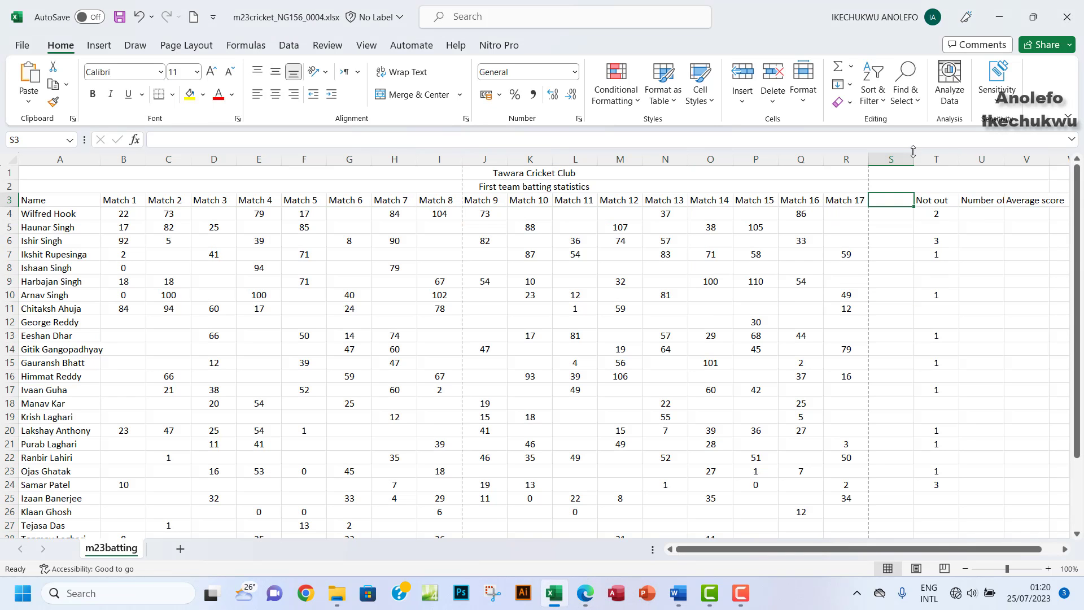
Step: Narrow empty column S, wrap the T3:V3 headings, and centre all row 3 headings
left_click_drag(914, 160, 1008, 200)
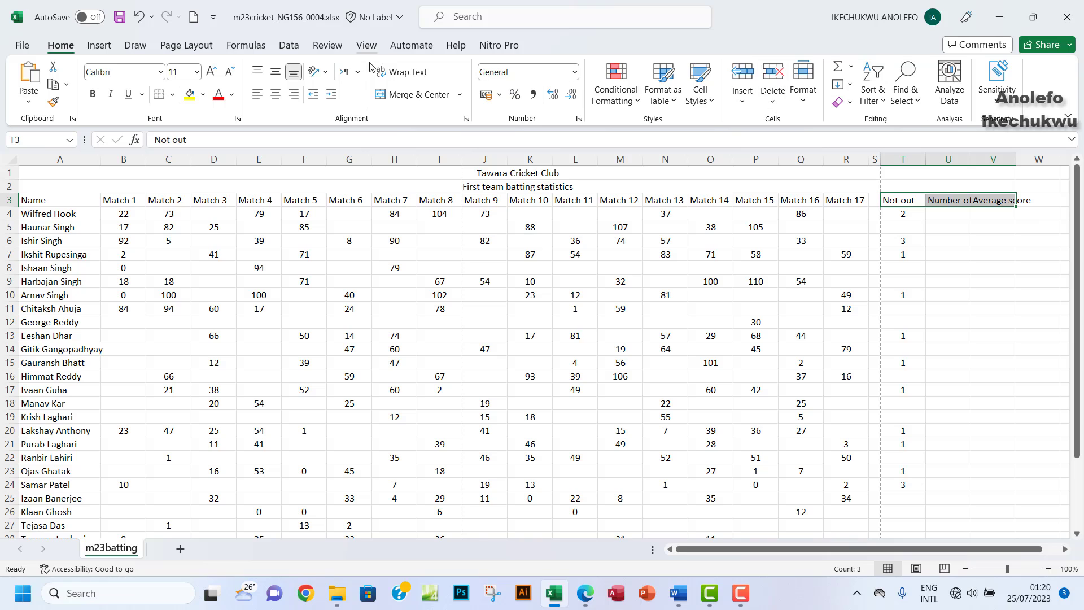
left_click(402, 72)
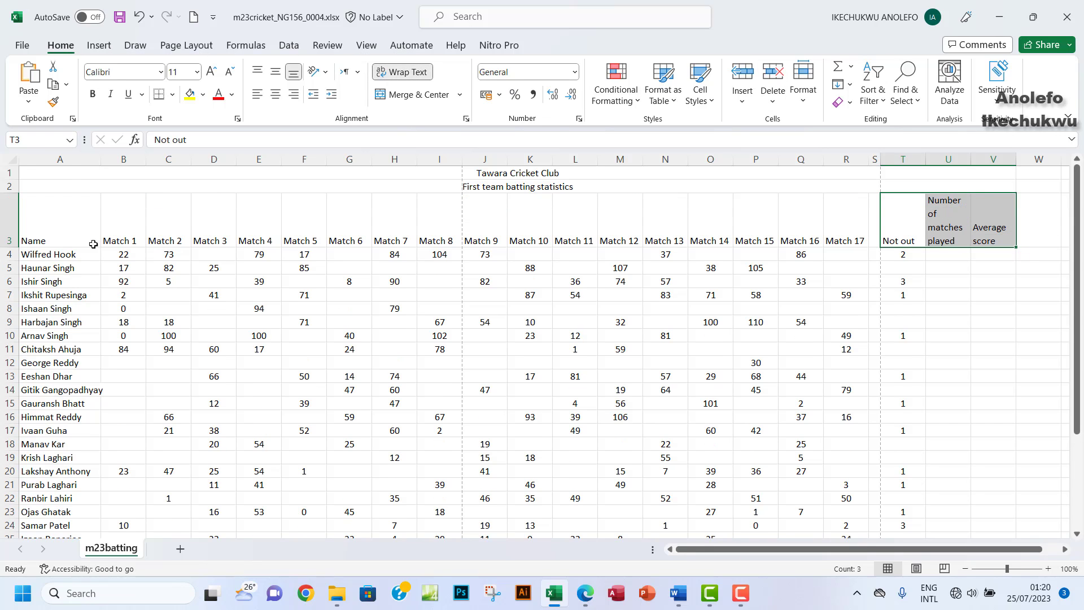
left_click_drag(34, 229, 990, 227)
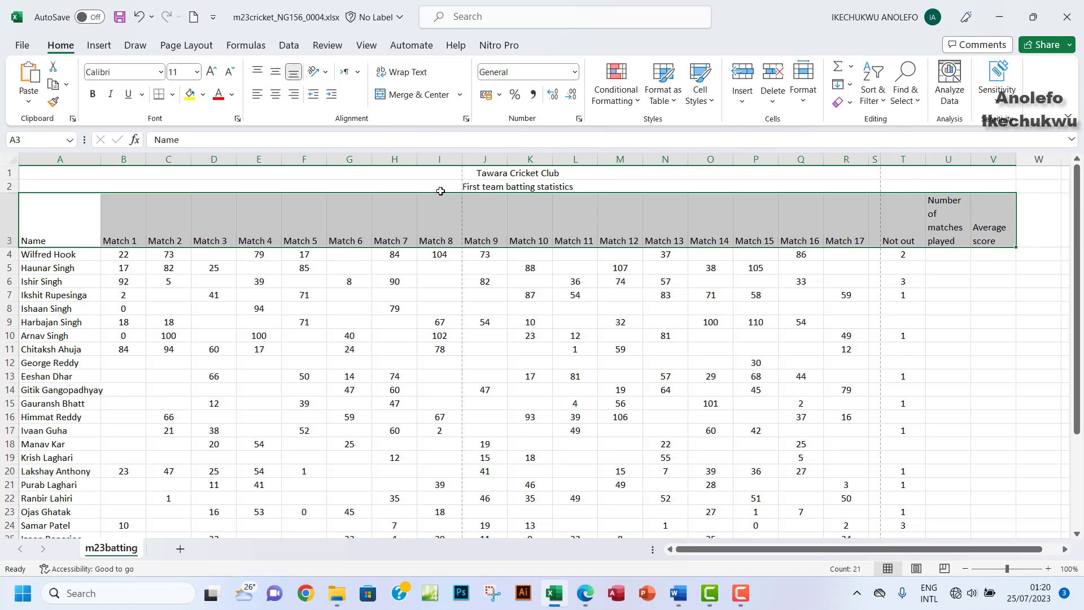
left_click(276, 72)
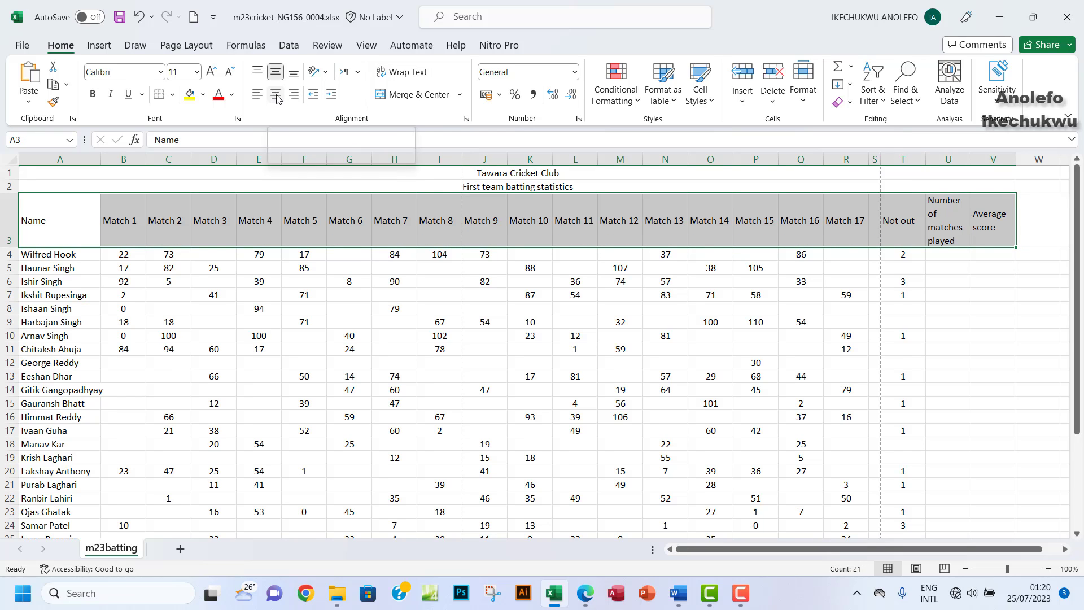
left_click(276, 94)
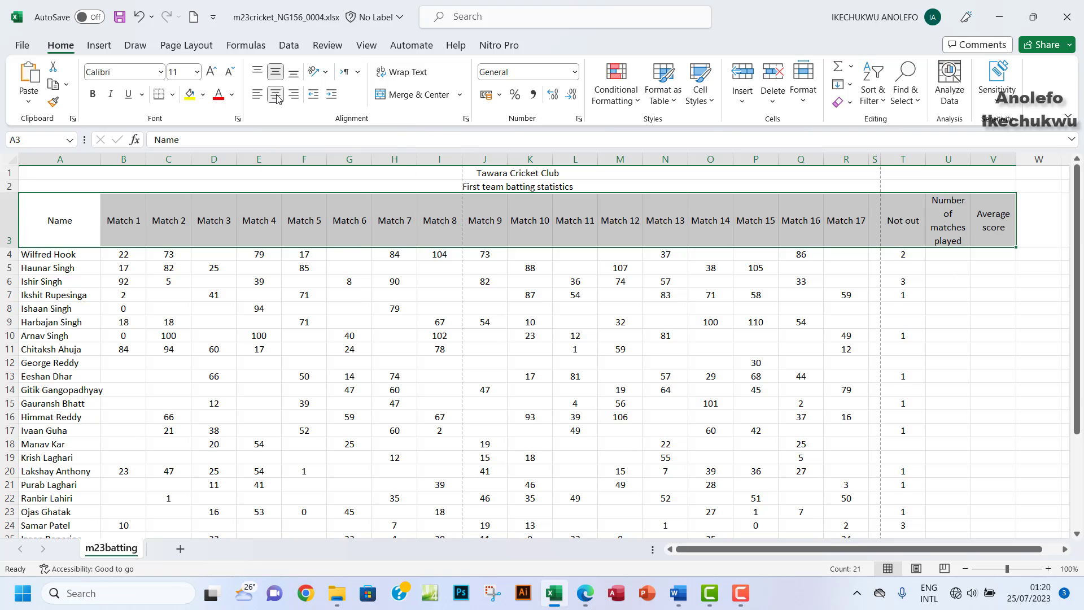
Step: Narrow column T so the 'Not out' heading wraps onto two lines
left_click(585, 594)
left_click(585, 599)
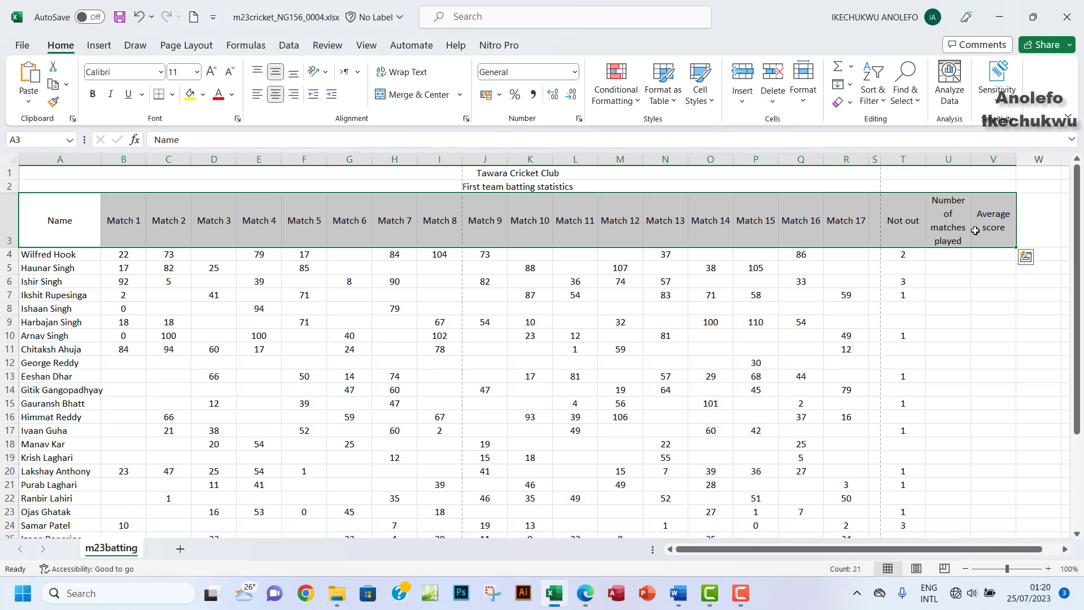
left_click(897, 224)
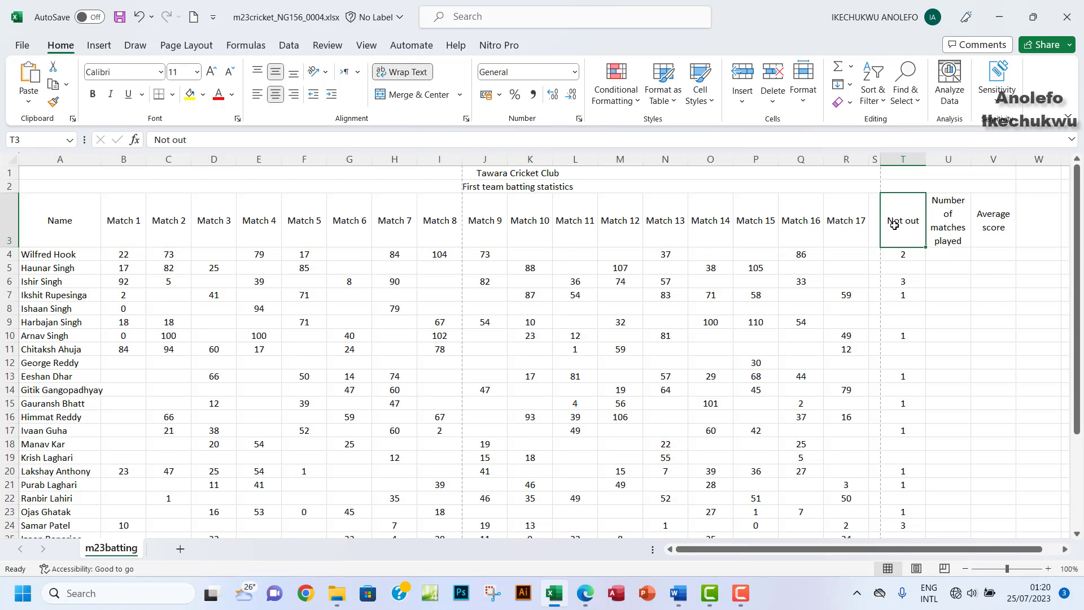
key("ctrl+space")
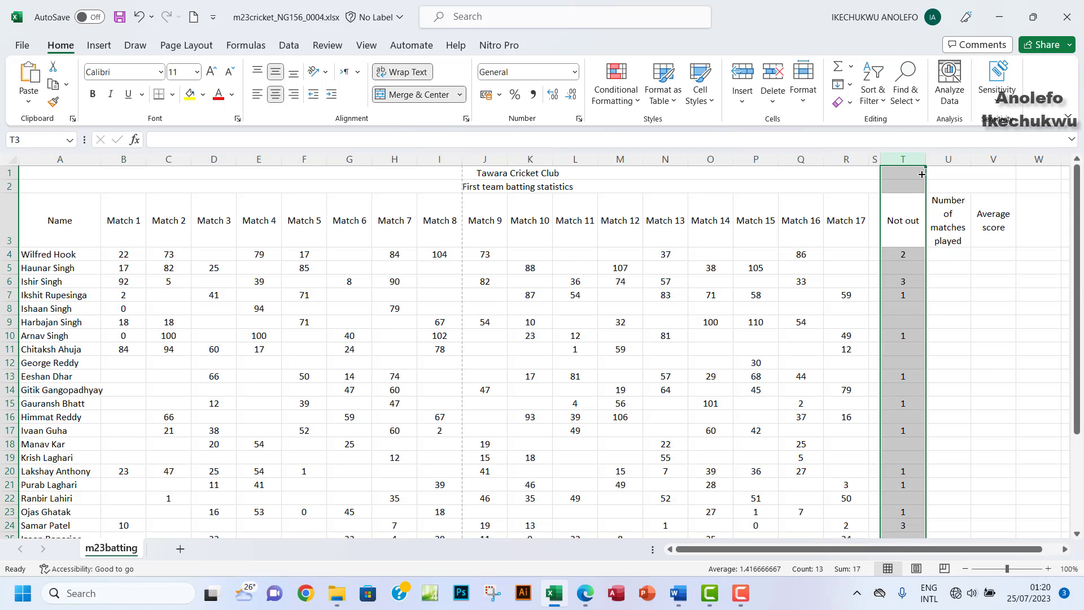
left_click(900, 203)
left_click_drag(926, 160, 907, 168)
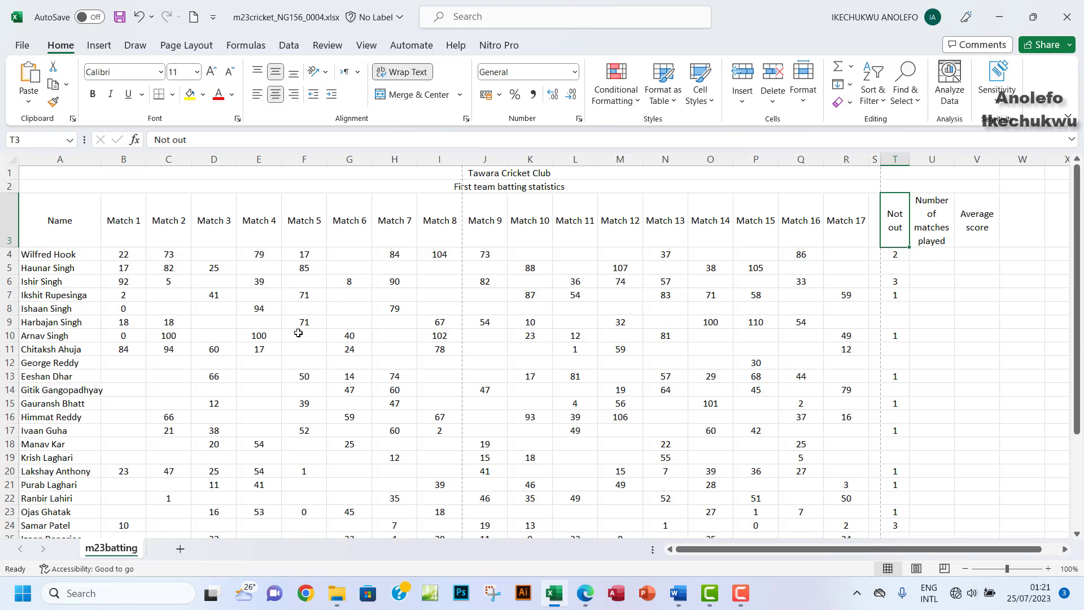
left_click(585, 593)
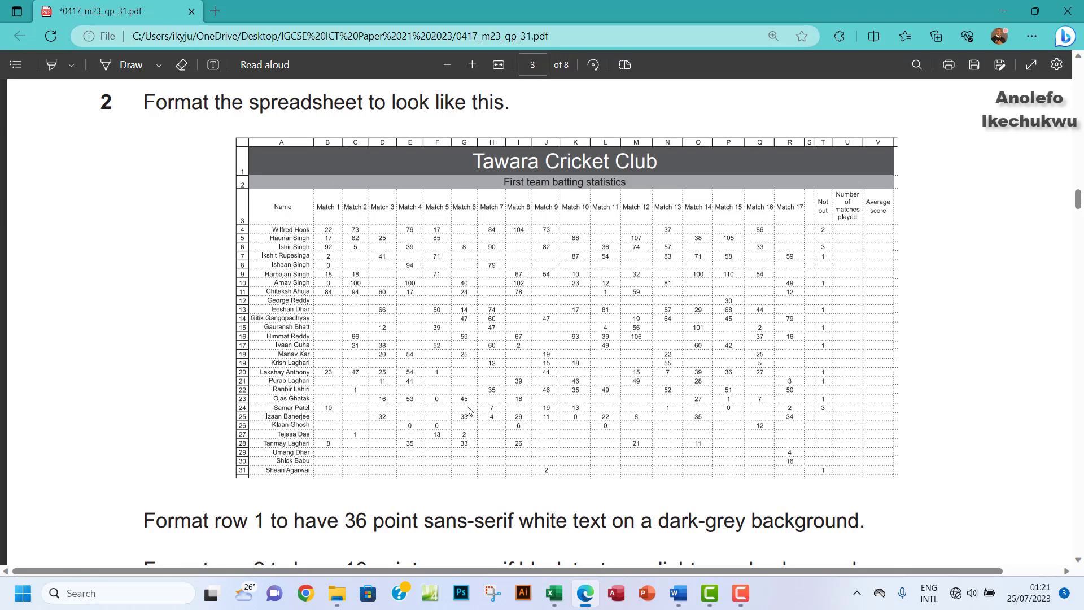
Step: Right-align and middle-align the player names in column A, auto-fitting column A to the longest name
left_click(554, 593)
left_click_drag(51, 255, 64, 498)
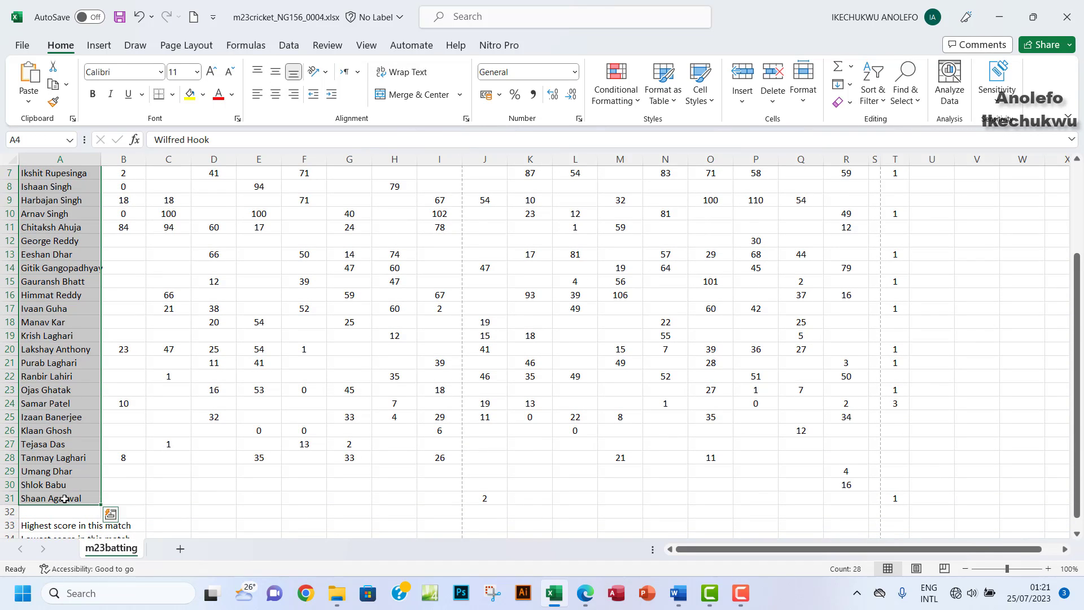
left_click(276, 76)
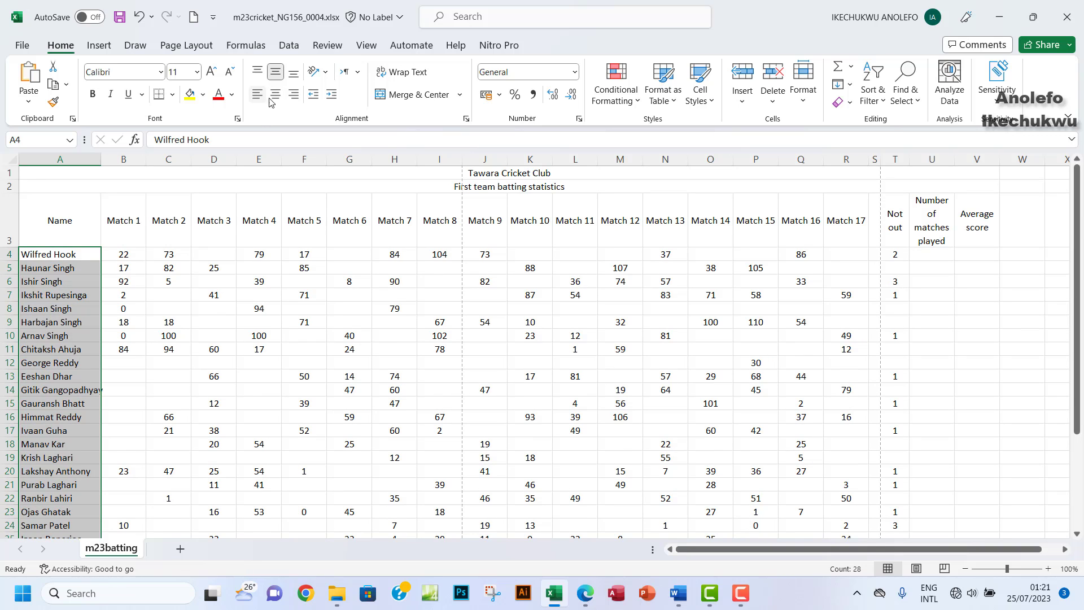
left_click(294, 94)
scroll(153, 234, "down", 2)
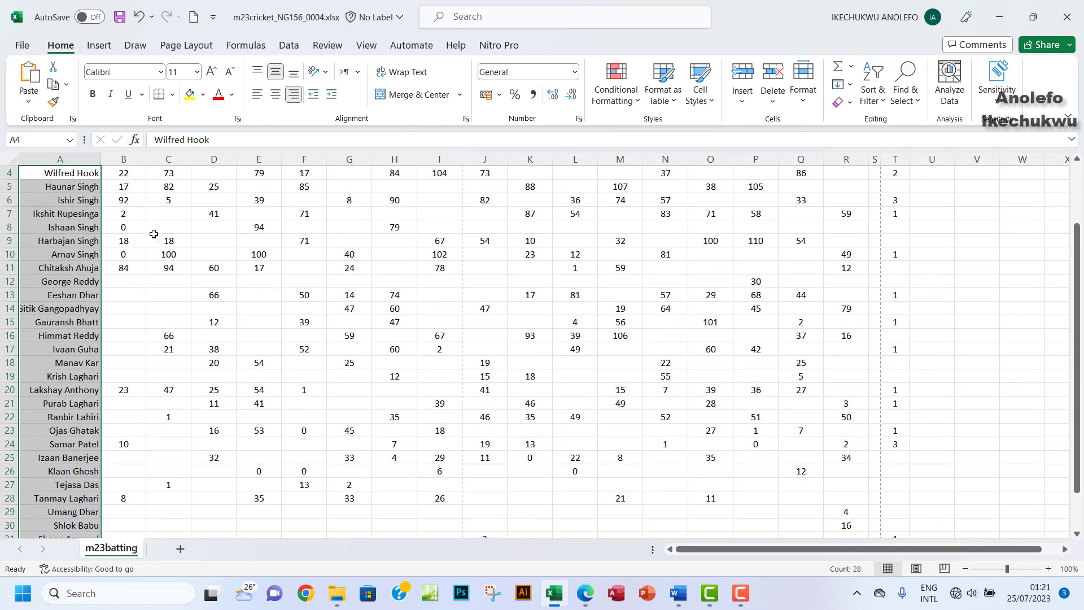
double_click(100, 161)
scroll(210, 349, "down", 3)
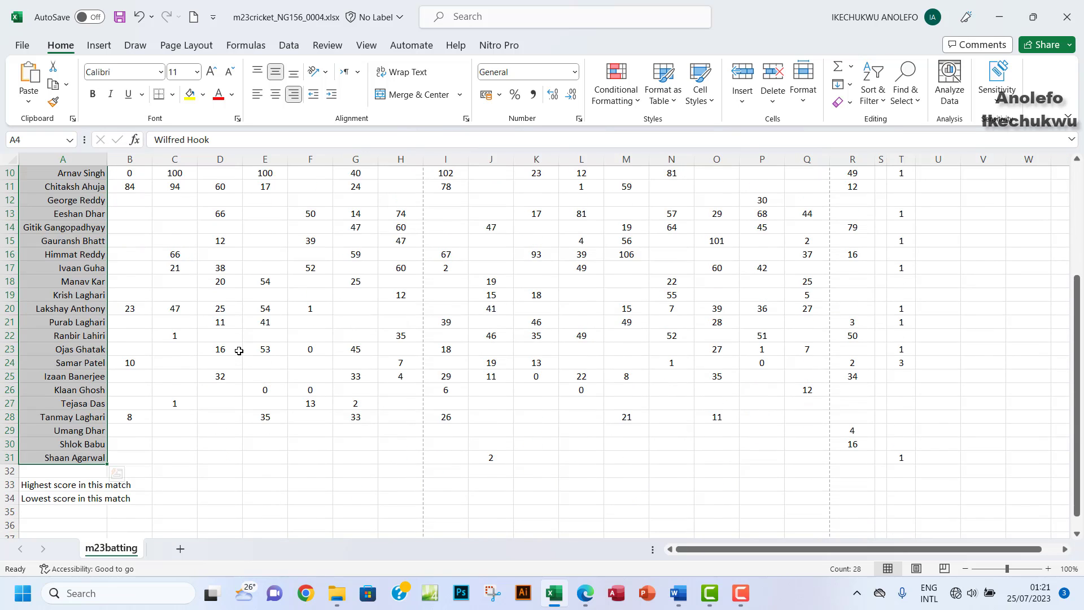
scroll(238, 351, "up", 4)
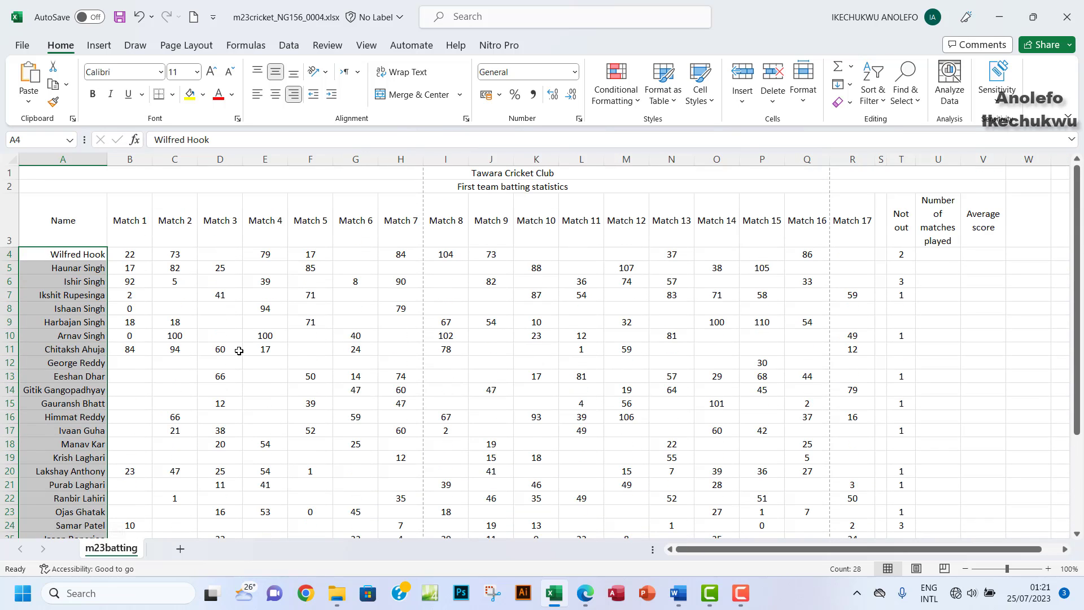
left_click(370, 361)
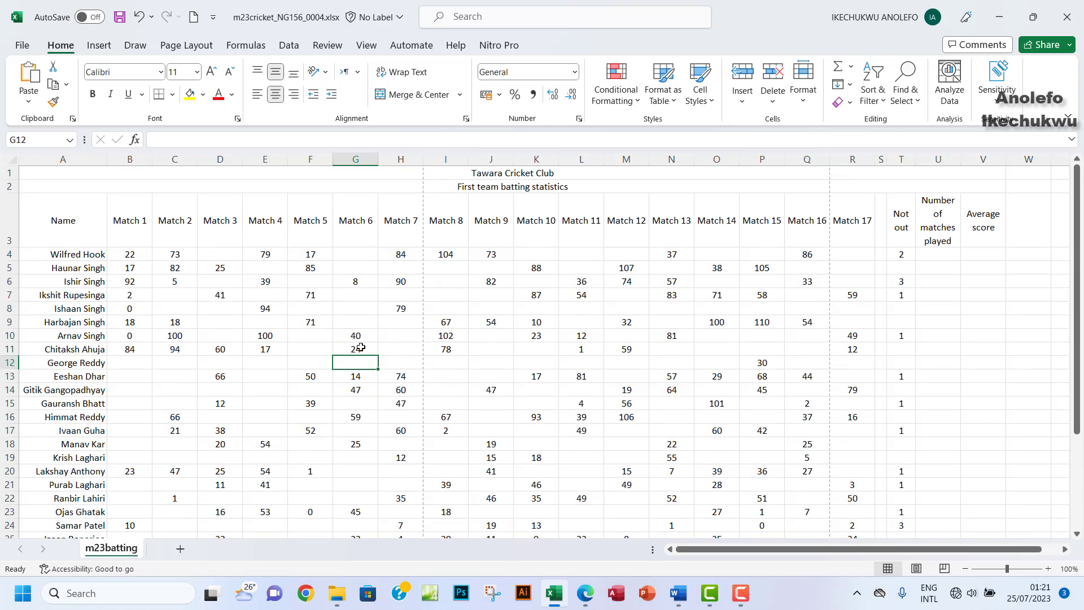
Step: Compare with the paper's layout and select the Match 1 to Match 17 columns
left_click(585, 593)
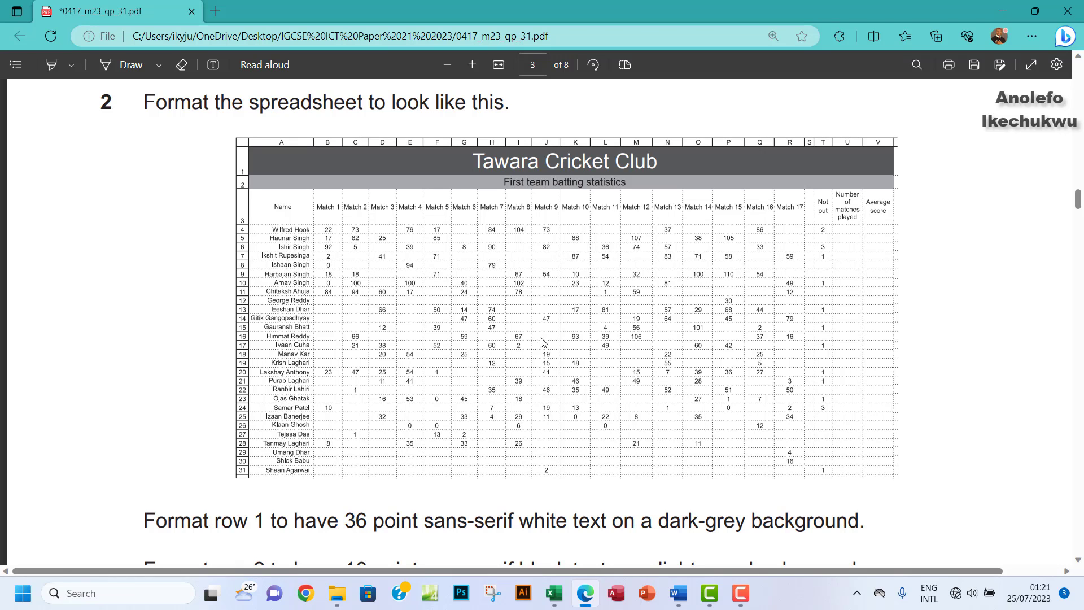
left_click(558, 605)
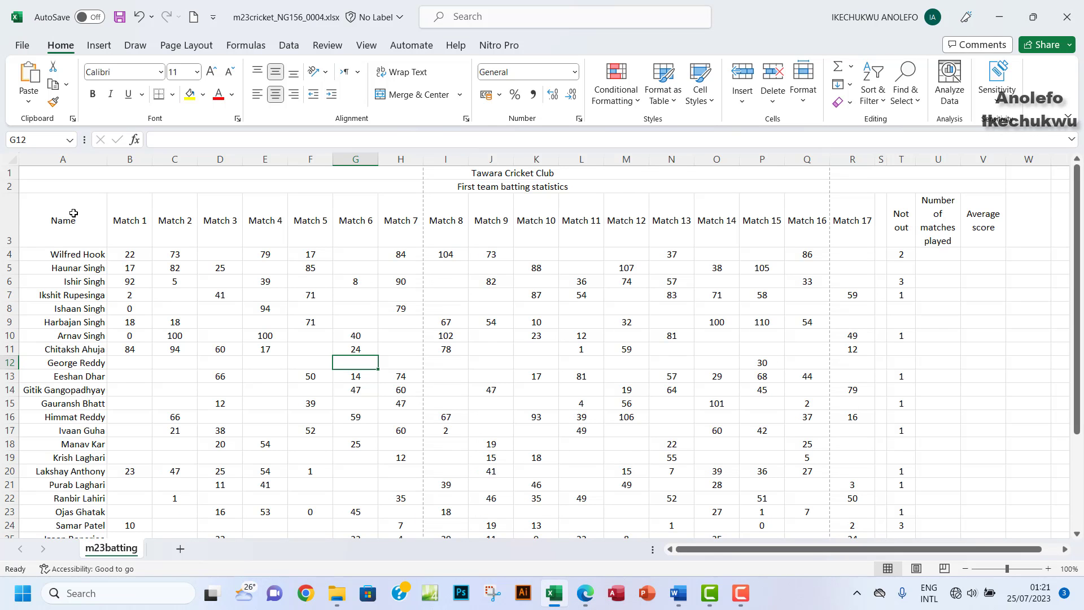
left_click_drag(134, 211, 372, 223)
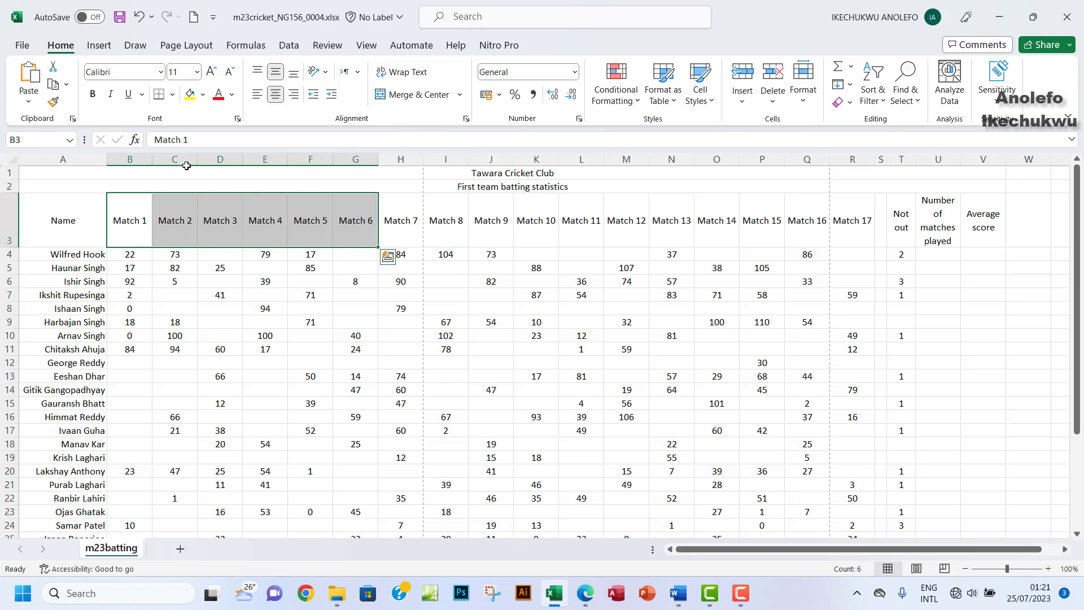
left_click(131, 160)
left_click_drag(130, 160, 855, 228)
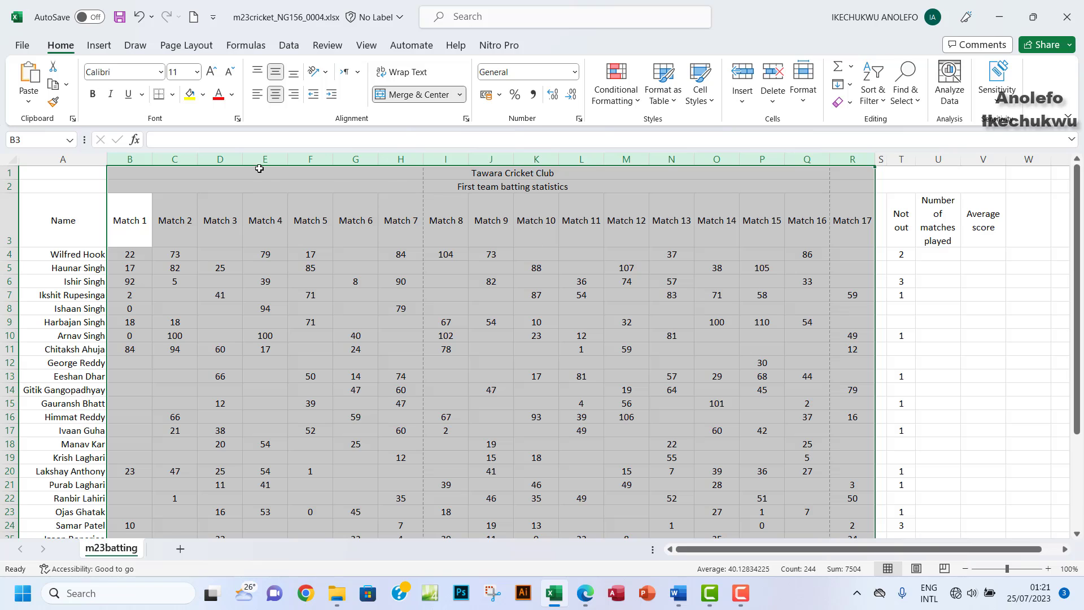
Step: Auto-fit the Match 1–17 columns (B:R) and the Not out to Average score columns (T:V)
double_click(244, 159)
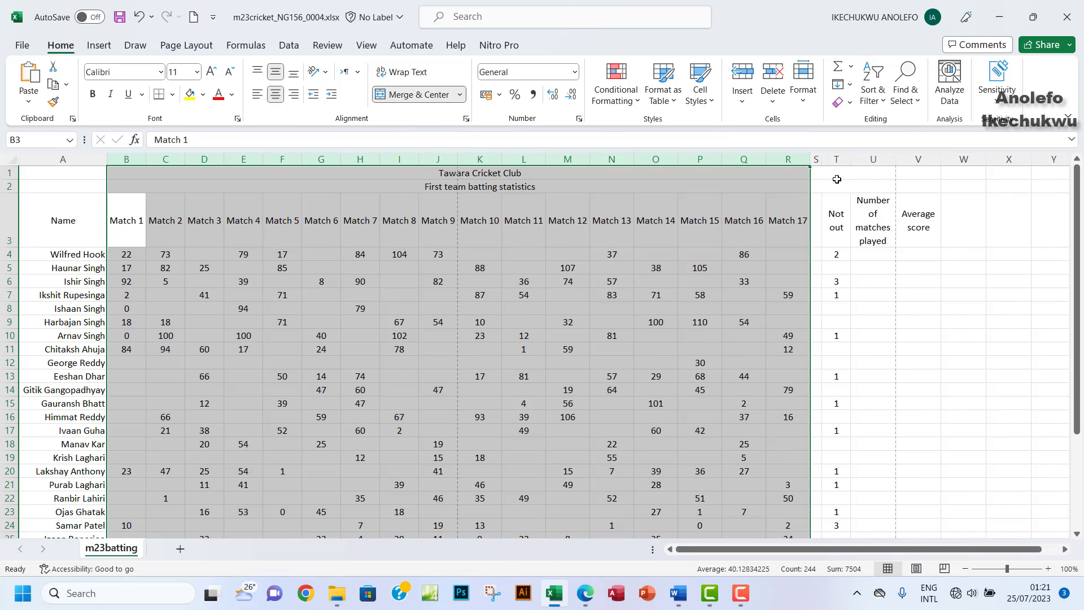
left_click_drag(837, 160, 907, 160)
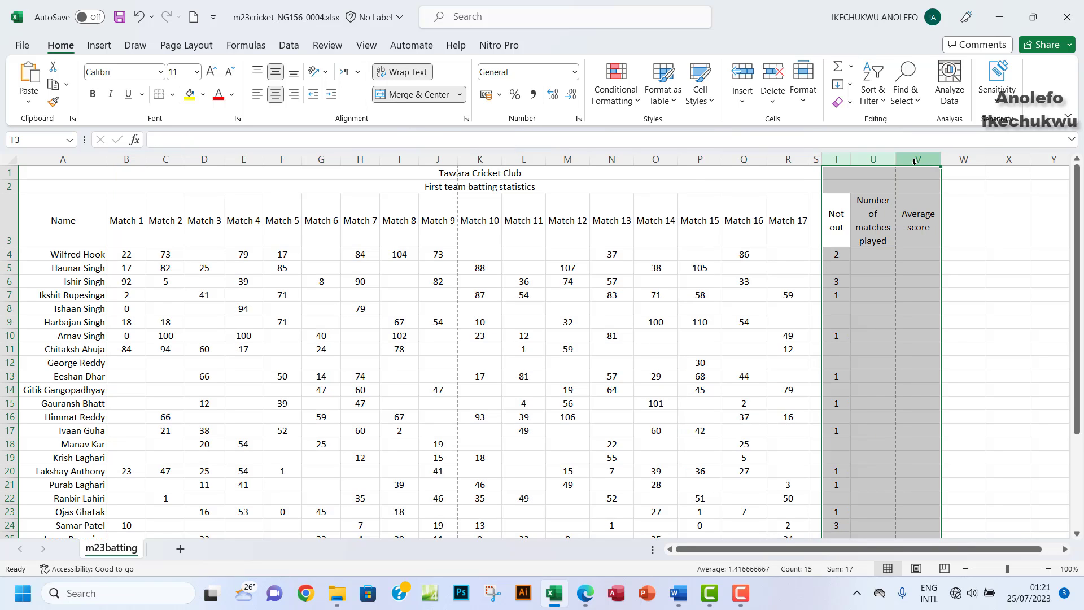
double_click(894, 159)
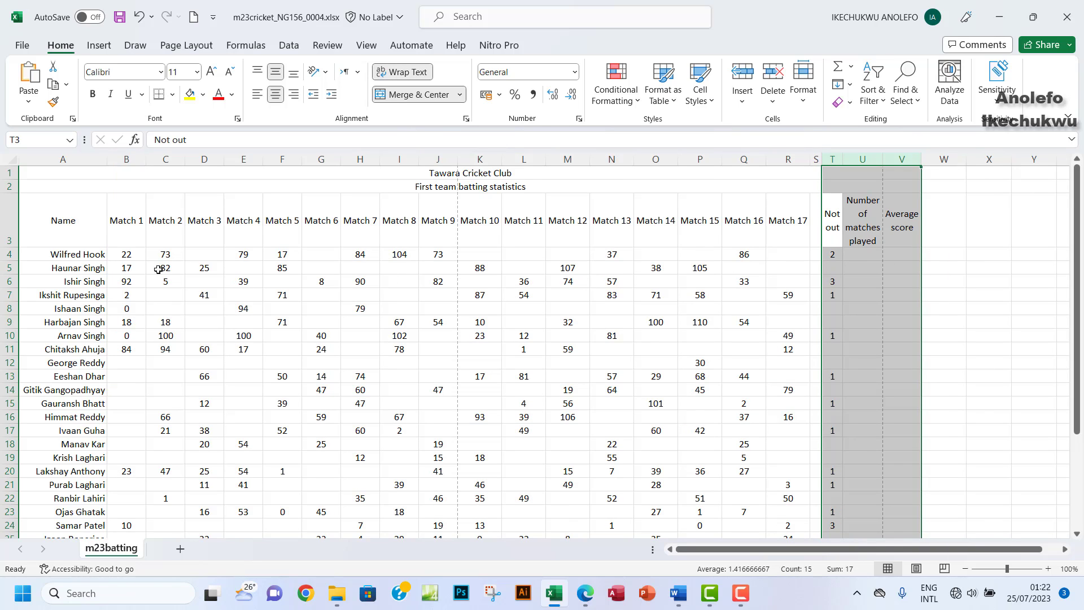
left_click(45, 161)
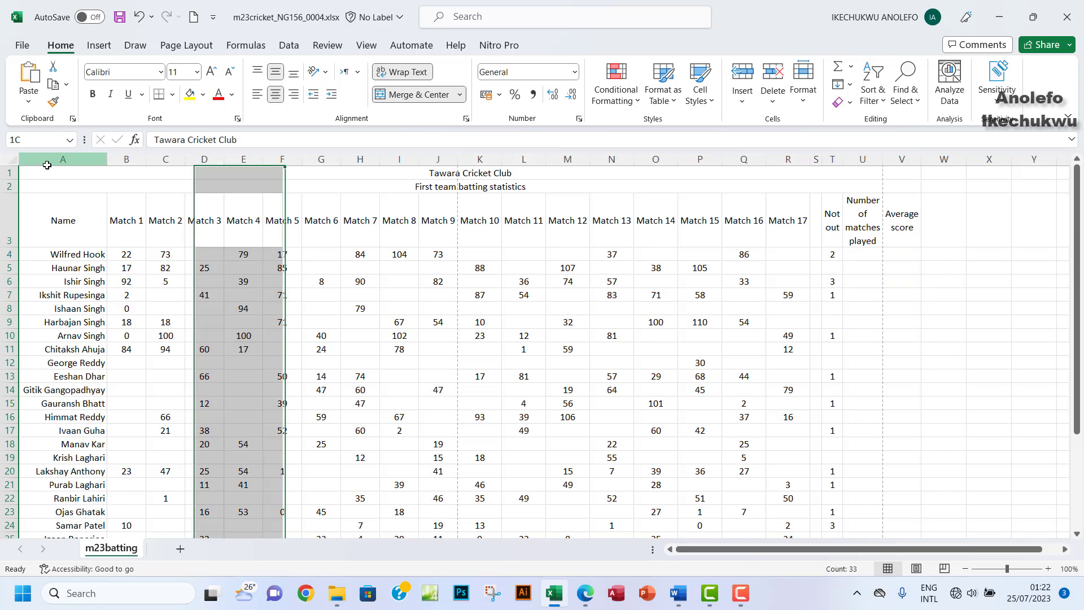
Step: Wrap the A33:A34 score labels and narrow column A to about 166 pixels
double_click(107, 160)
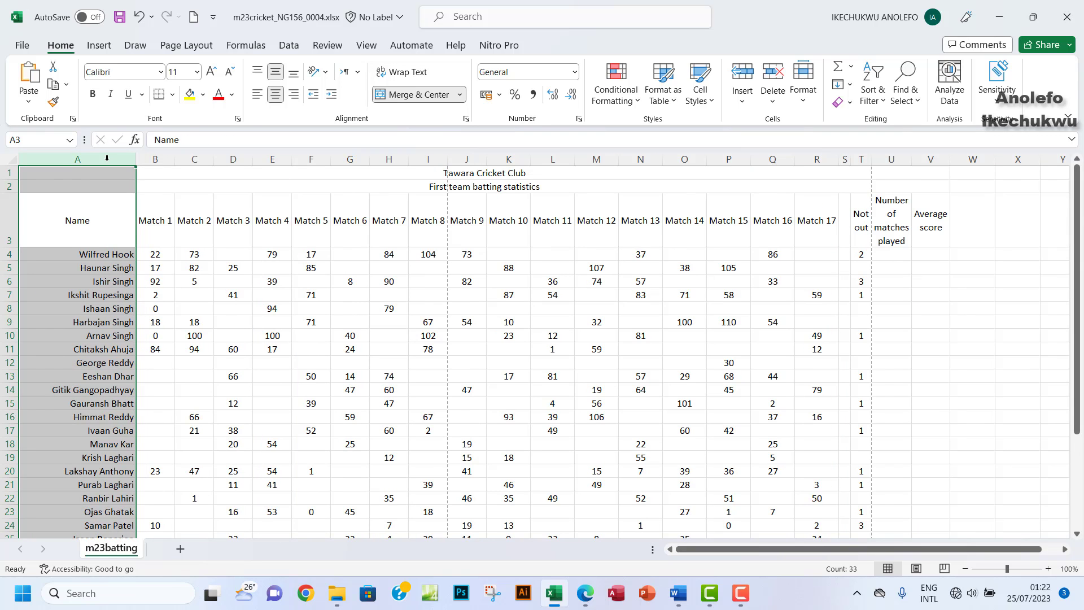
scroll(181, 333, "down", 6)
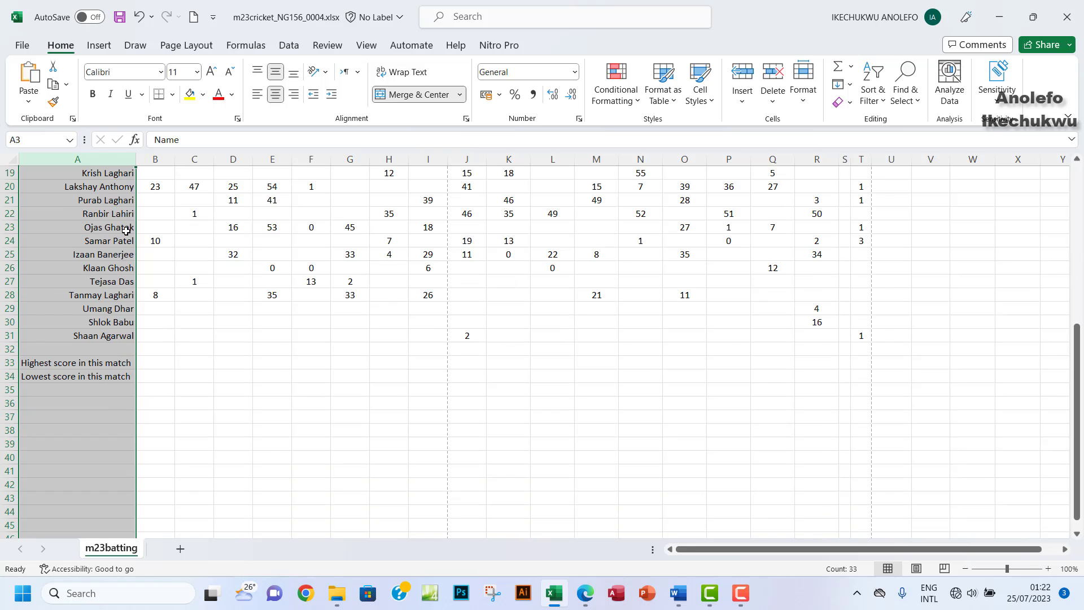
left_click_drag(85, 362, 86, 373)
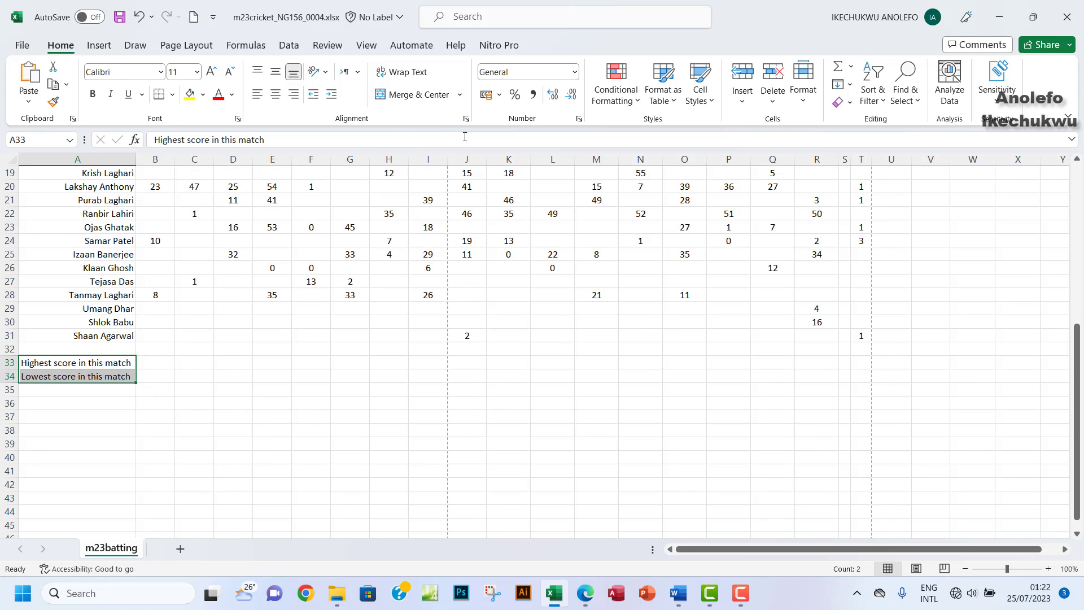
left_click(403, 72)
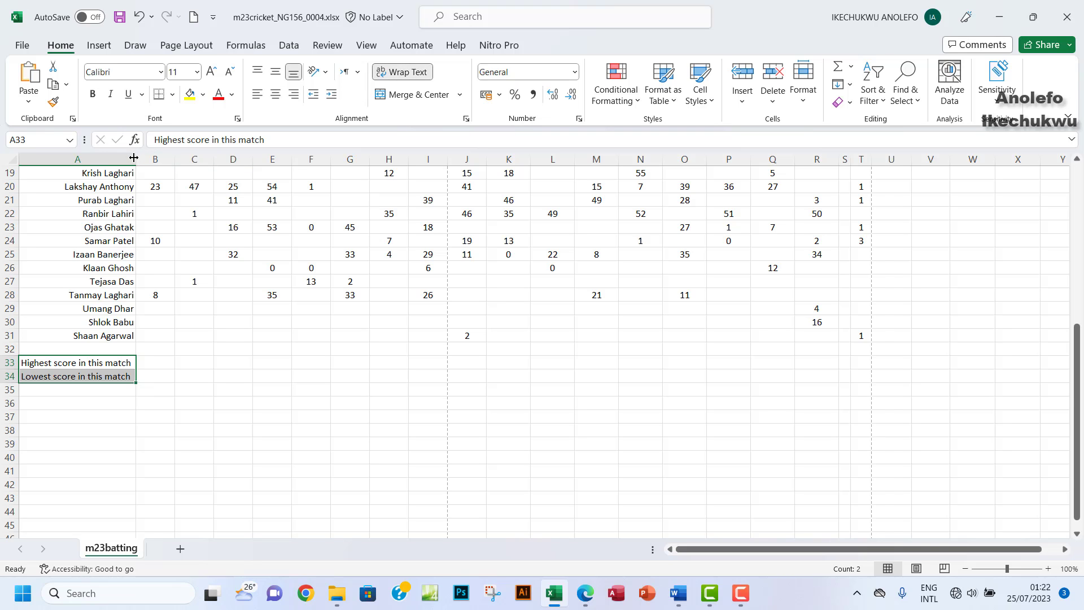
left_click_drag(135, 159, 112, 168)
Step: Make rows 33 and 34 tall enough to show the wrapped labels
scroll(113, 229, "up", 4)
scroll(112, 229, "up", 1)
scroll(205, 306, "down", 4)
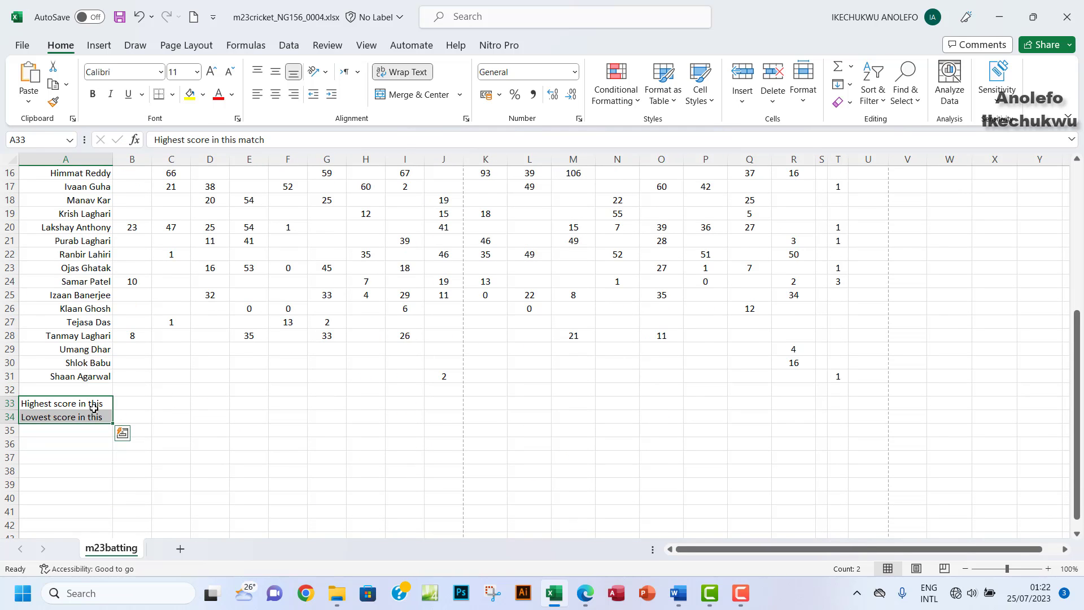
left_click_drag(7, 410, 13, 445)
left_click(95, 437)
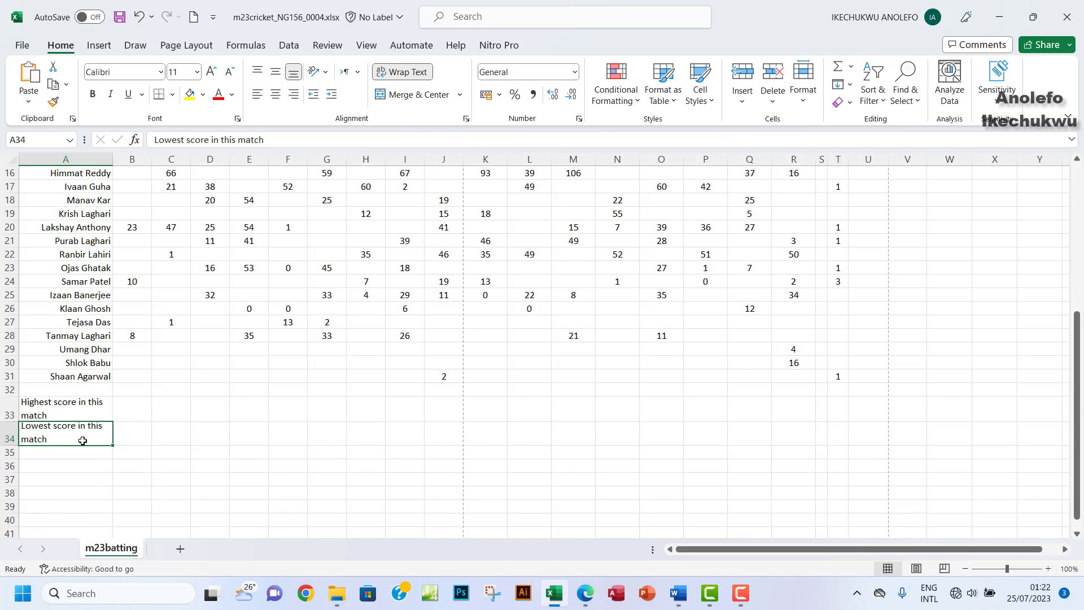
scroll(288, 344, "up", 5)
scroll(288, 344, "up", 1)
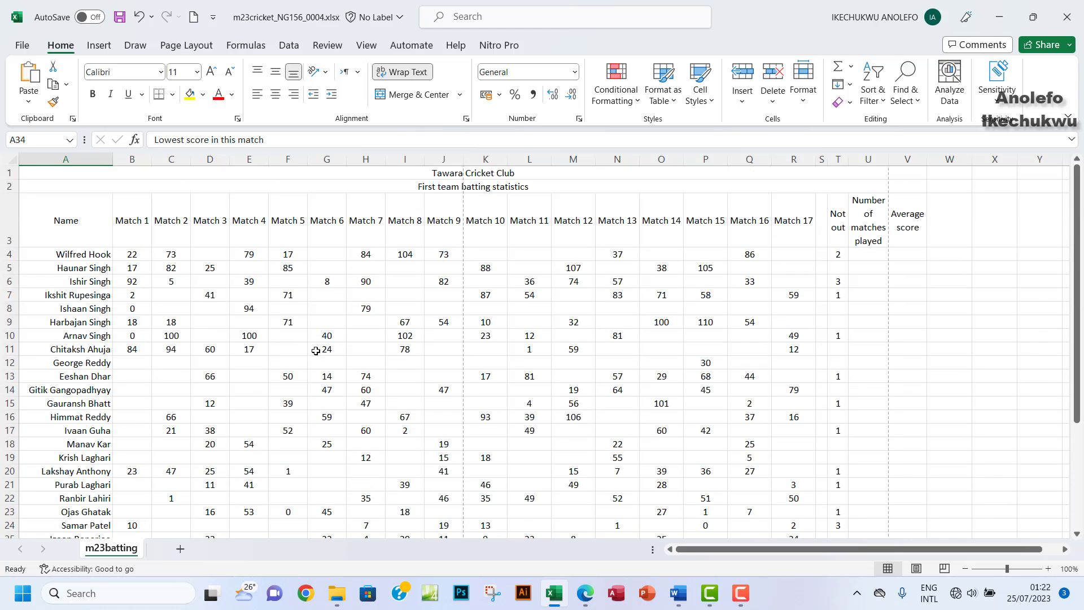
left_click(585, 593)
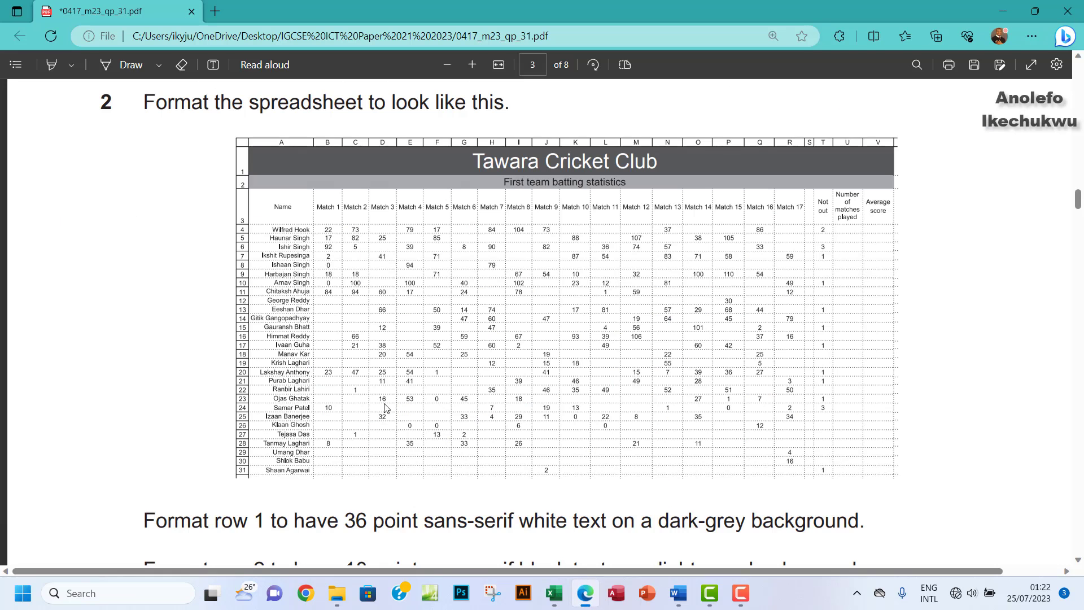
scroll(225, 380, "down", 5)
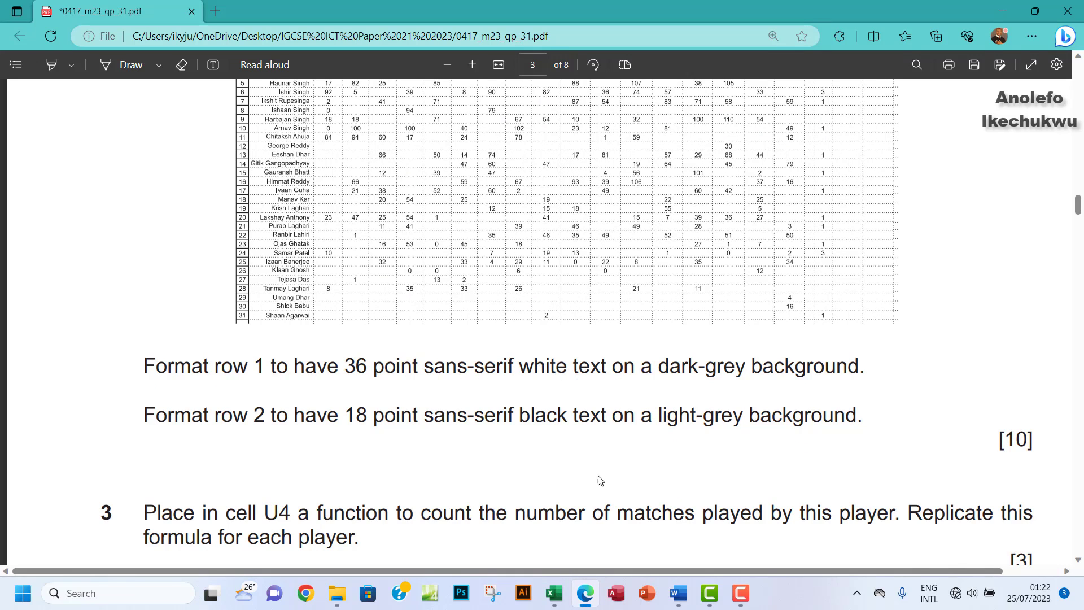
left_click(554, 593)
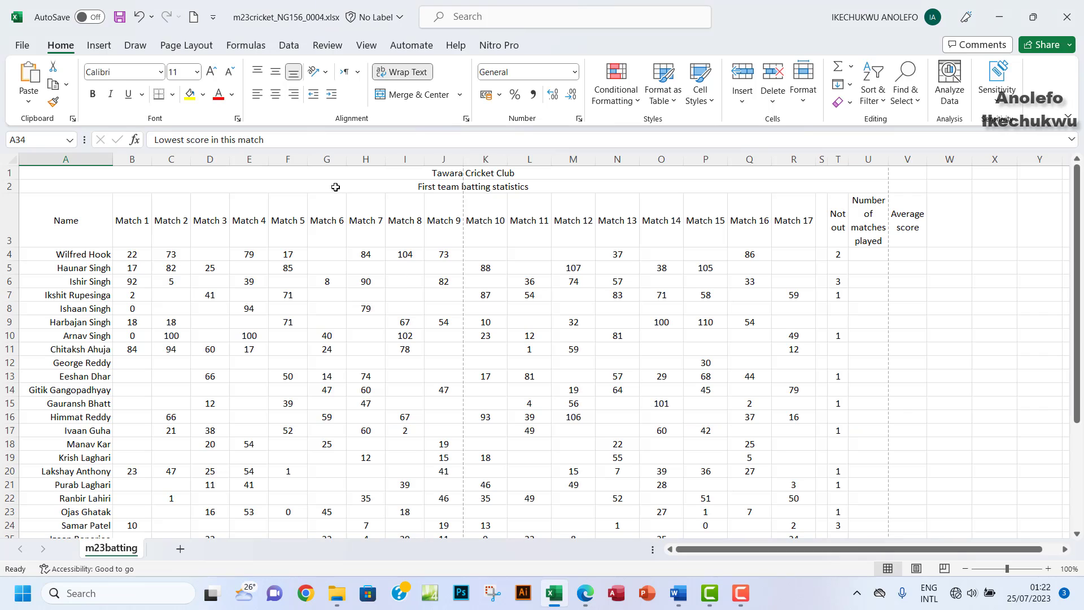
Step: Set the Tawara Cricket Club title in A1 to 36 point Arial
left_click(320, 174)
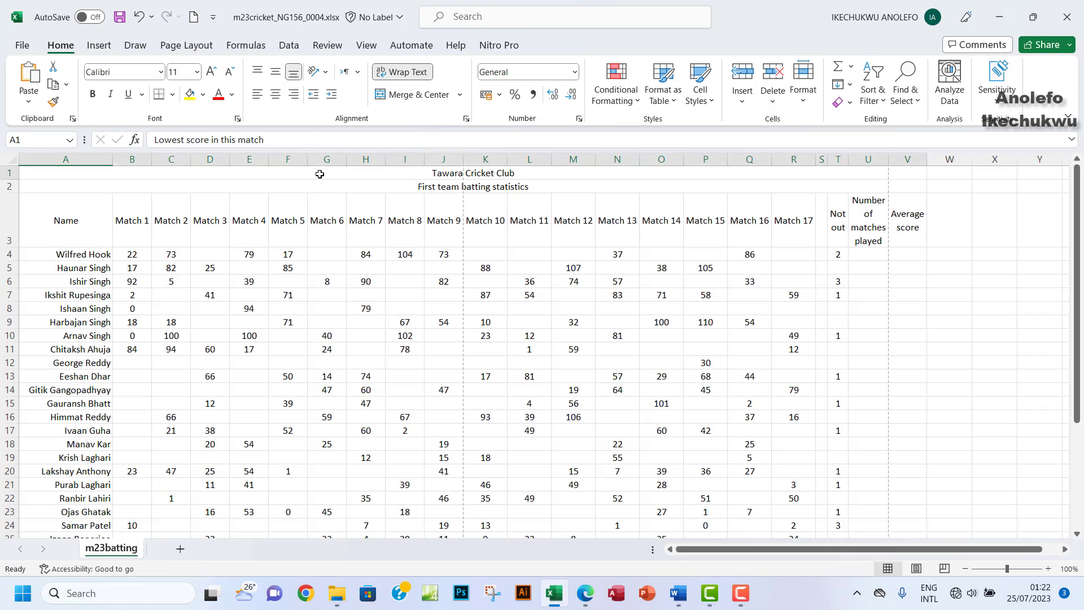
left_click(196, 72)
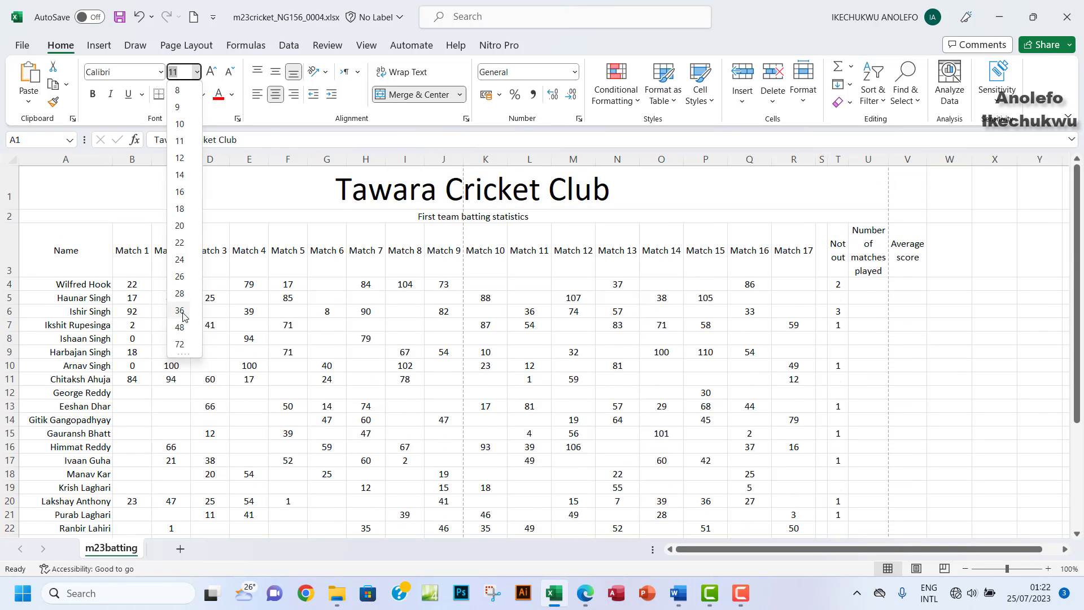
left_click(179, 311)
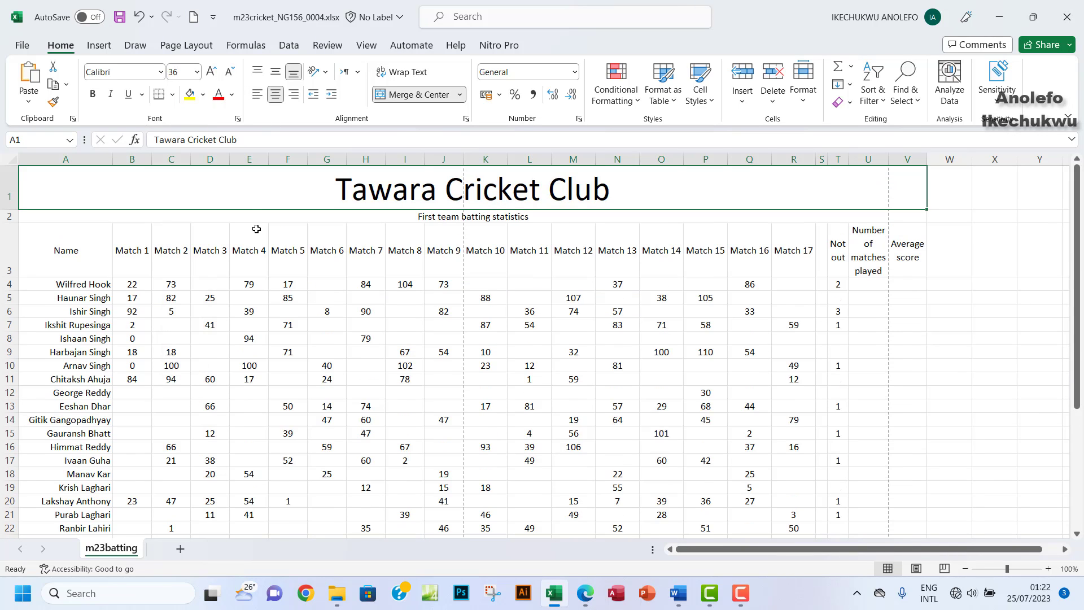
left_click(161, 73)
left_click(161, 72)
left_click(124, 72)
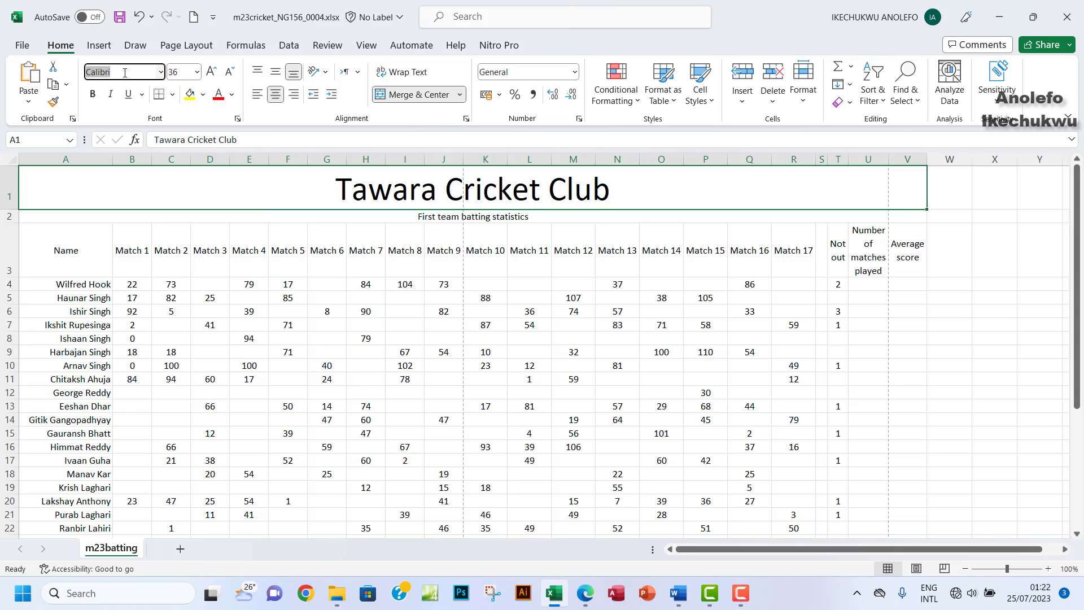
type("Arial")
key("Return")
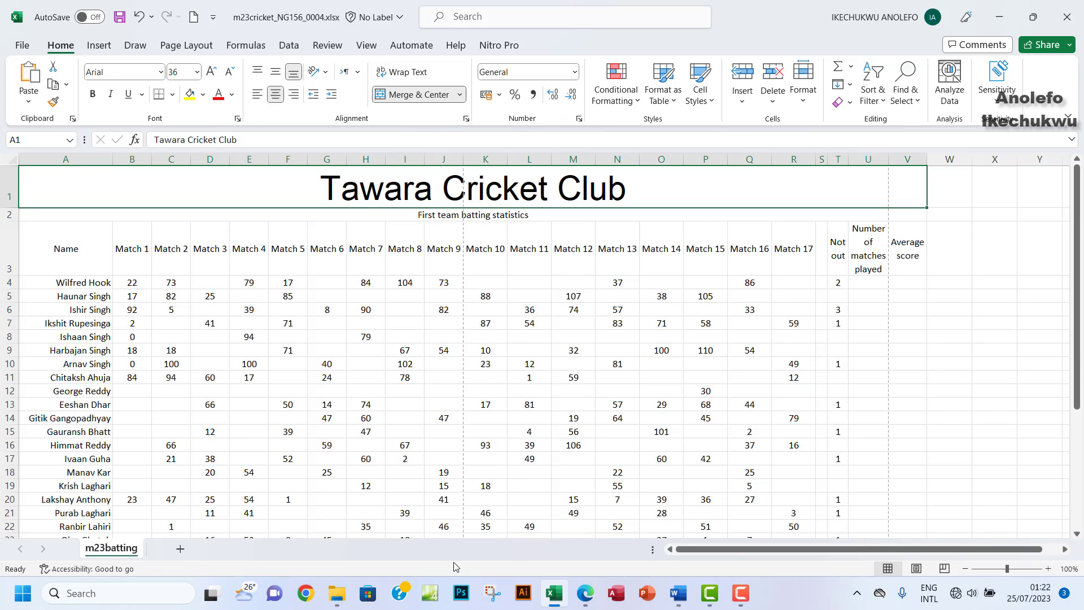
Step: Colour the row 1 title white on a dark-grey fill, as the exam paper specifies
left_click(586, 594)
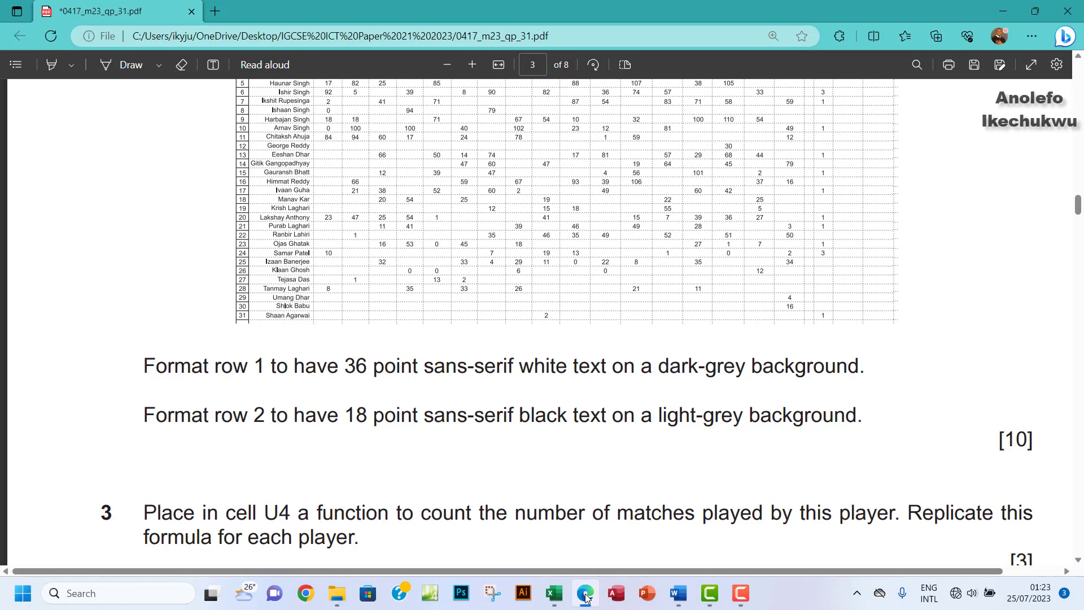
left_click(585, 593)
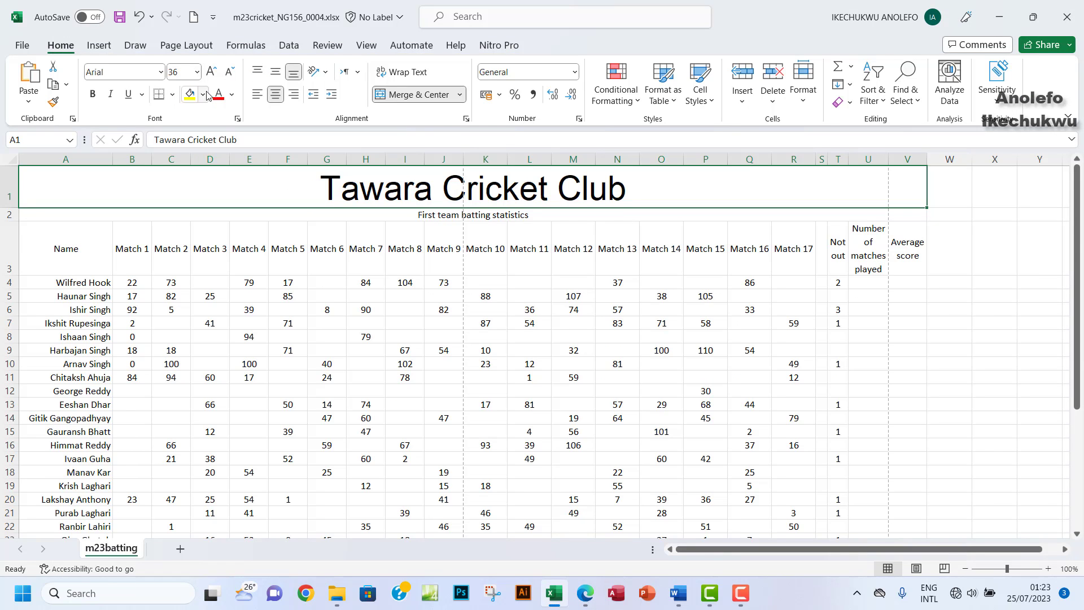
left_click(232, 94)
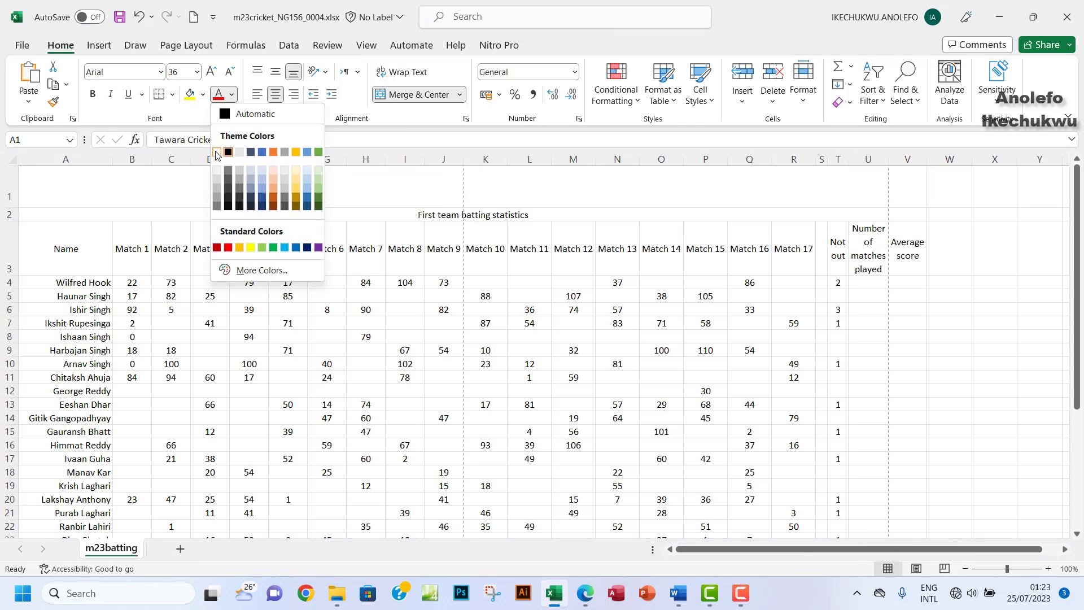
left_click(217, 153)
left_click(203, 95)
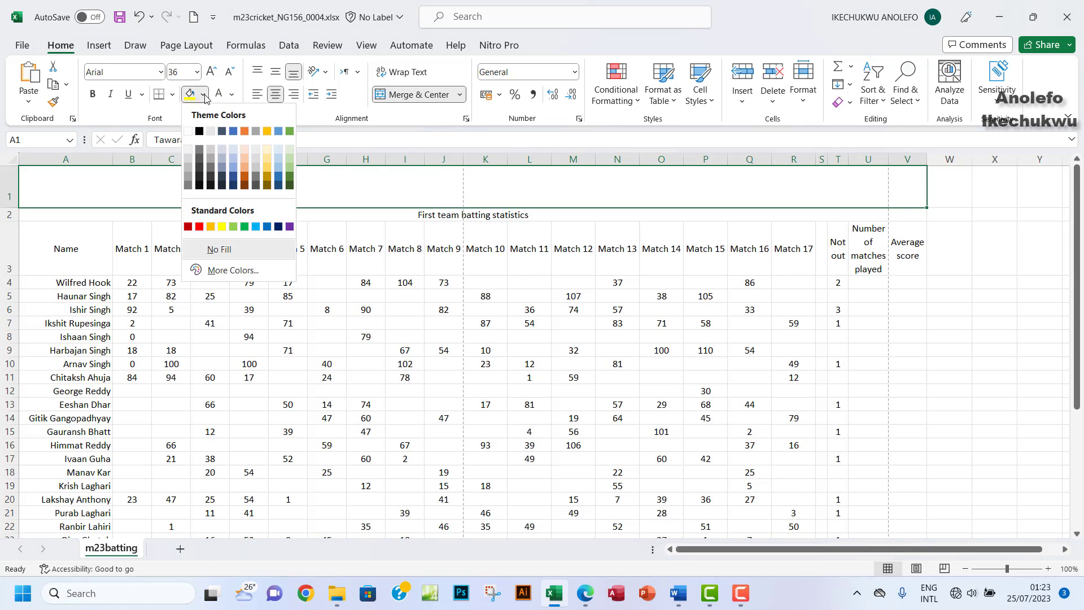
left_click(198, 161)
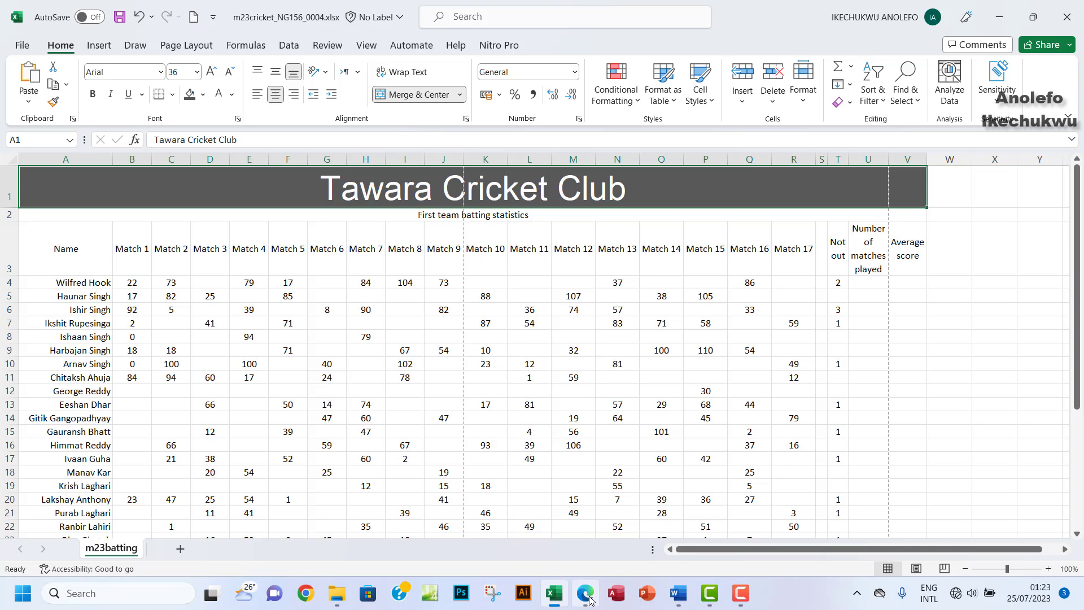
mouse_move(588, 598)
left_click(565, 508)
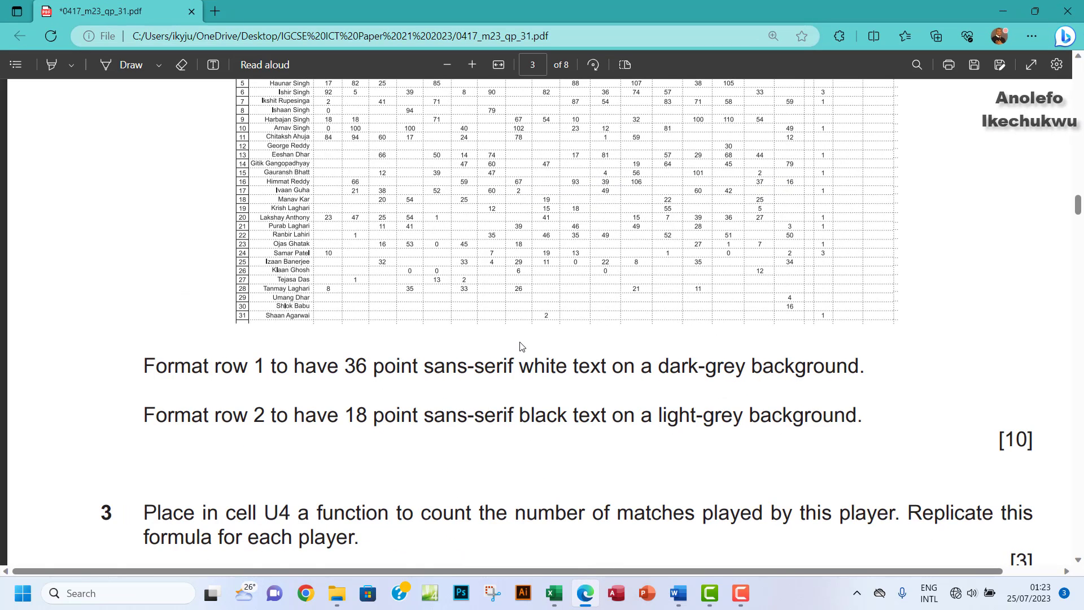
Step: Read question 2's row 2 rule (18 point black on light grey), then return to the workbook
scroll(520, 346, "up", 4)
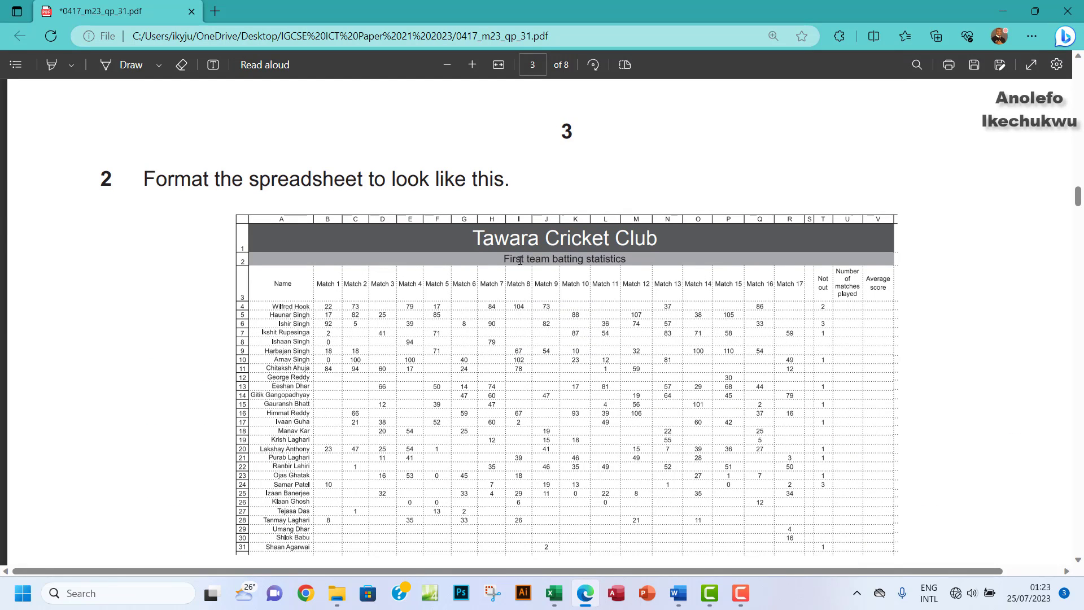
scroll(548, 371, "down", 3)
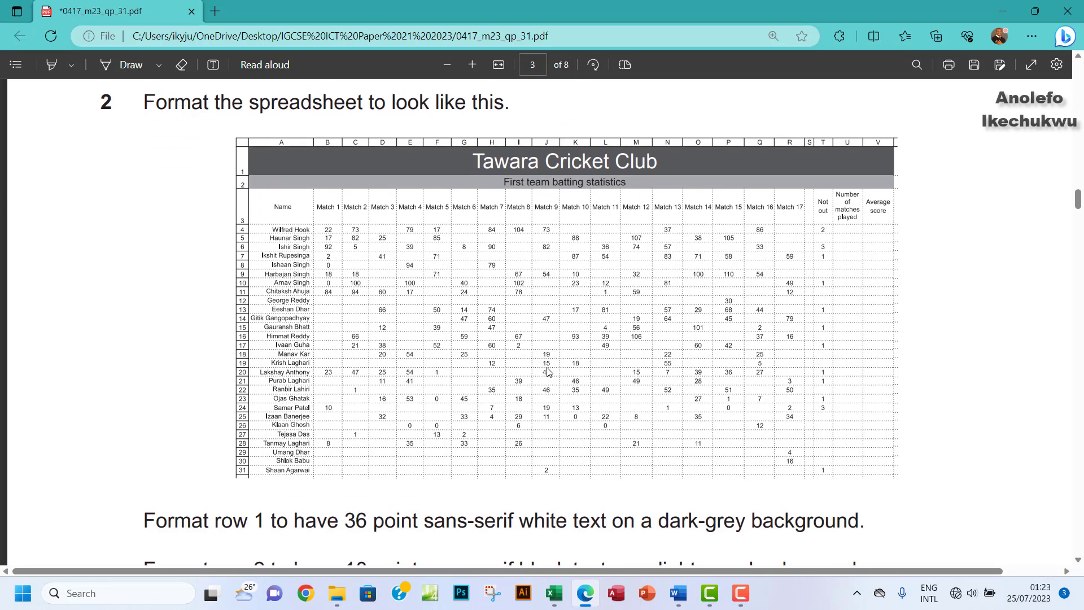
scroll(546, 372, "down", 1)
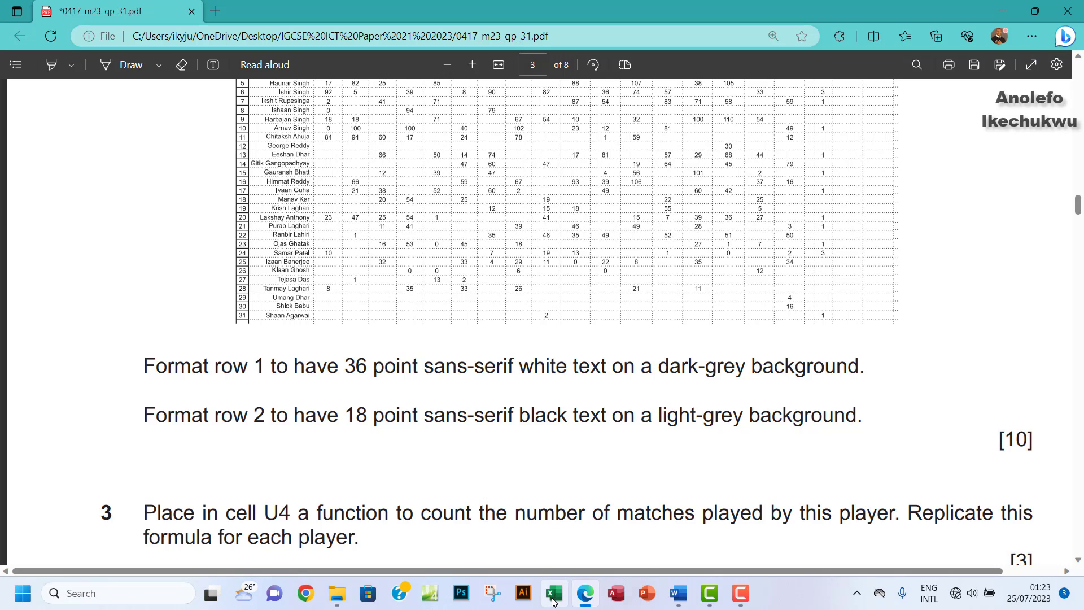
mouse_move(554, 593)
left_click(486, 469)
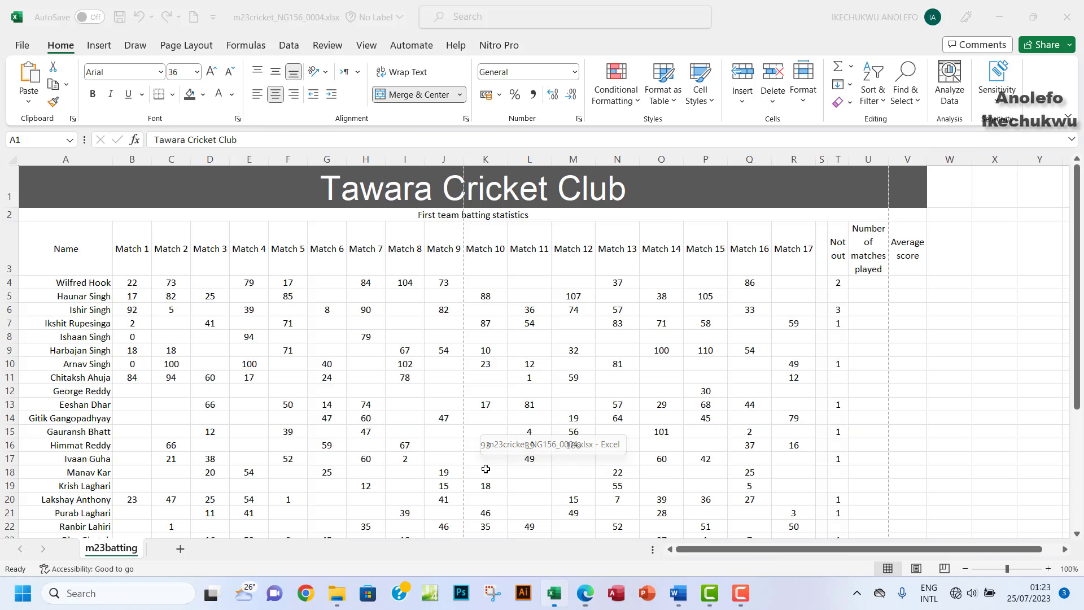
Step: Set the First team batting statistics subtitle in A2 to 18 point
left_click(239, 215)
left_click(198, 71)
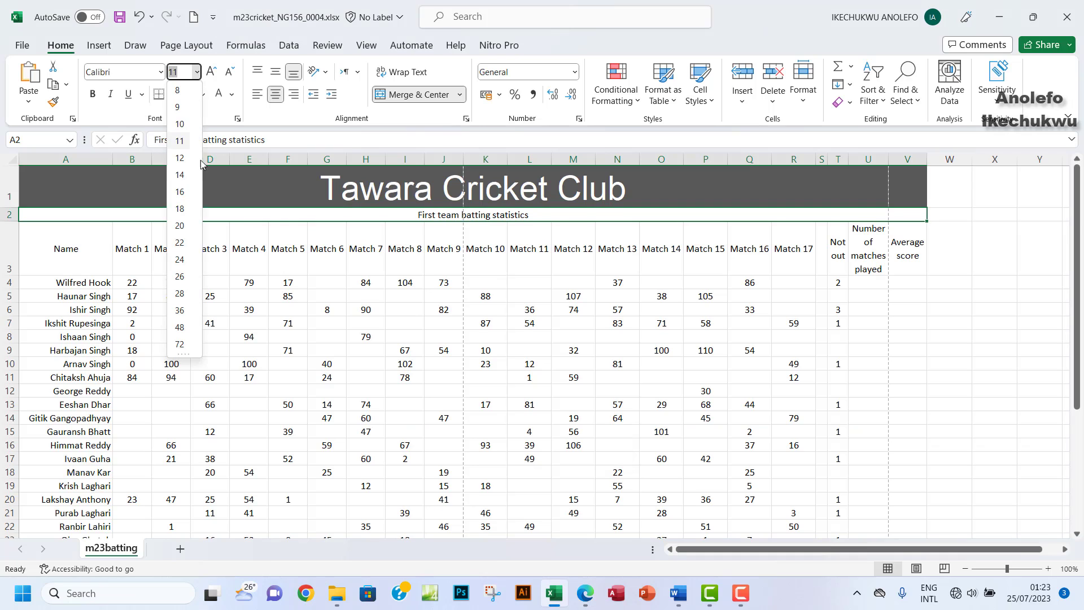
left_click(181, 212)
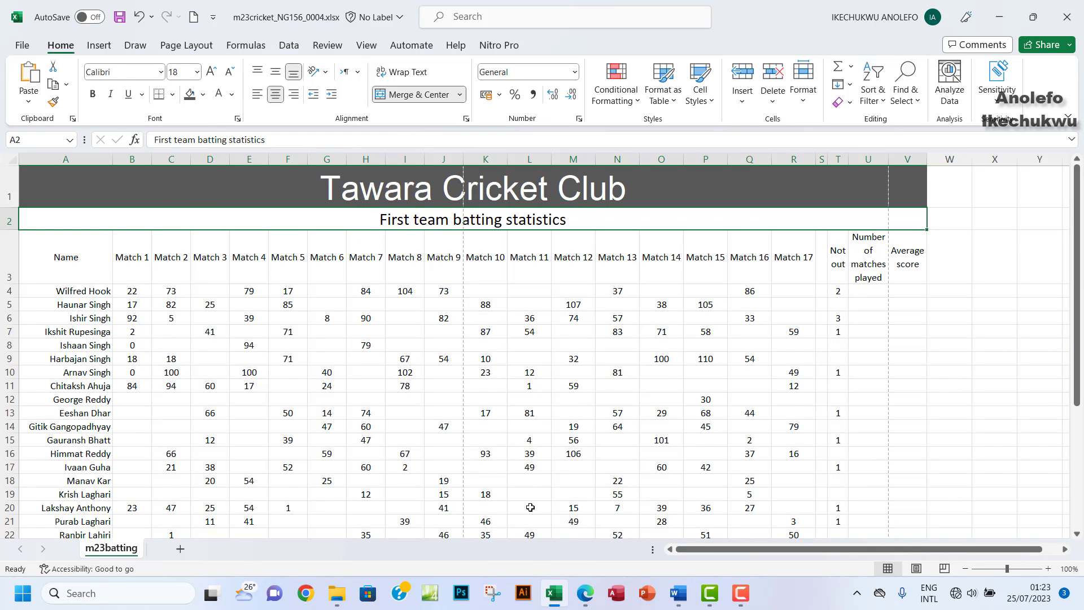
left_click(591, 601)
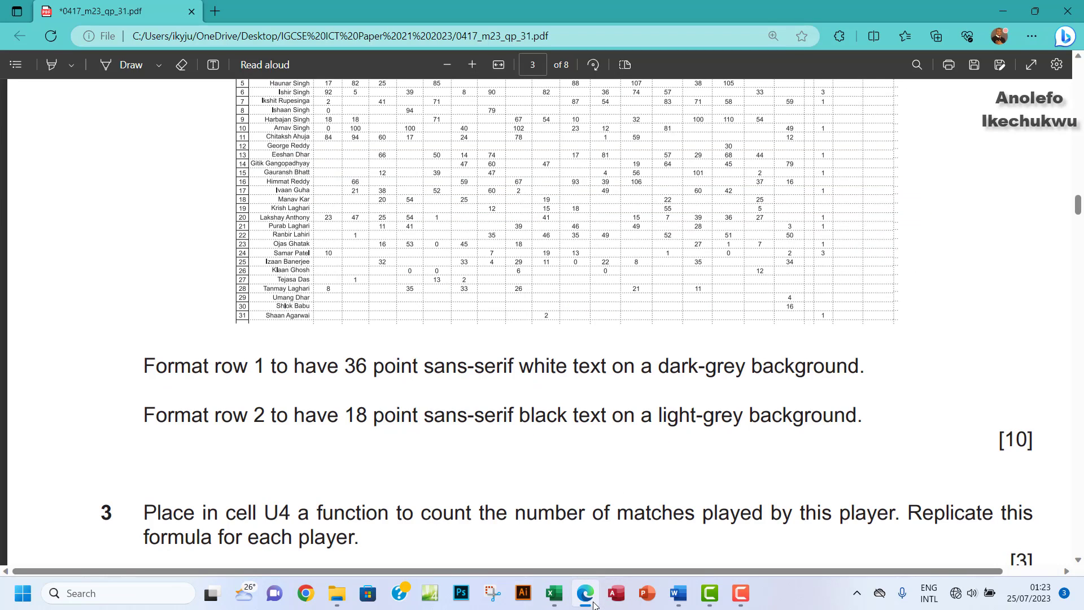
left_click(593, 603)
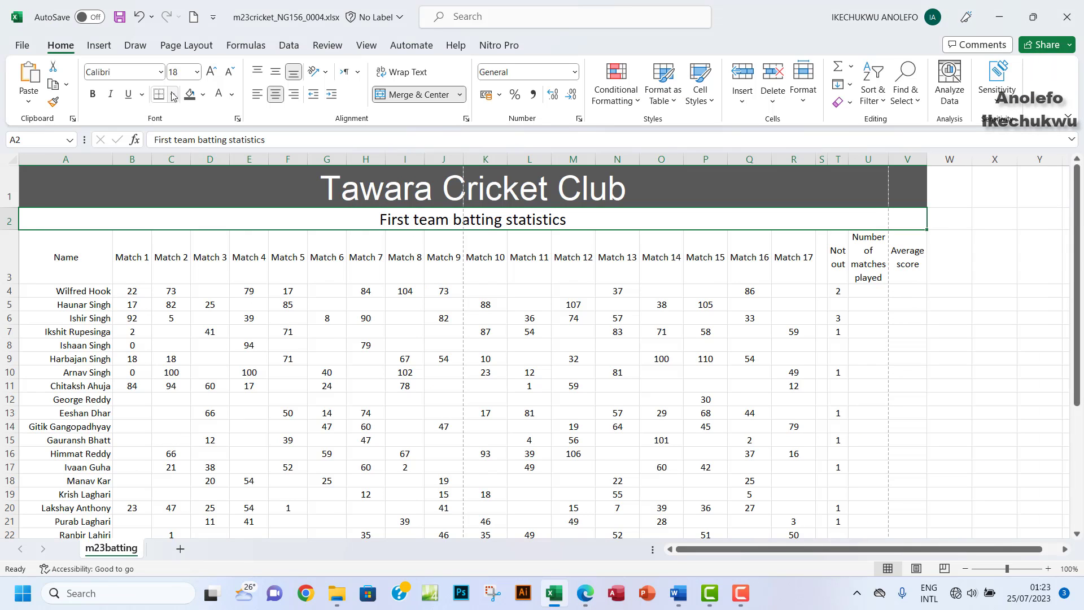
Step: Change the subtitle's font to Arial
left_click(139, 70)
type("Kai")
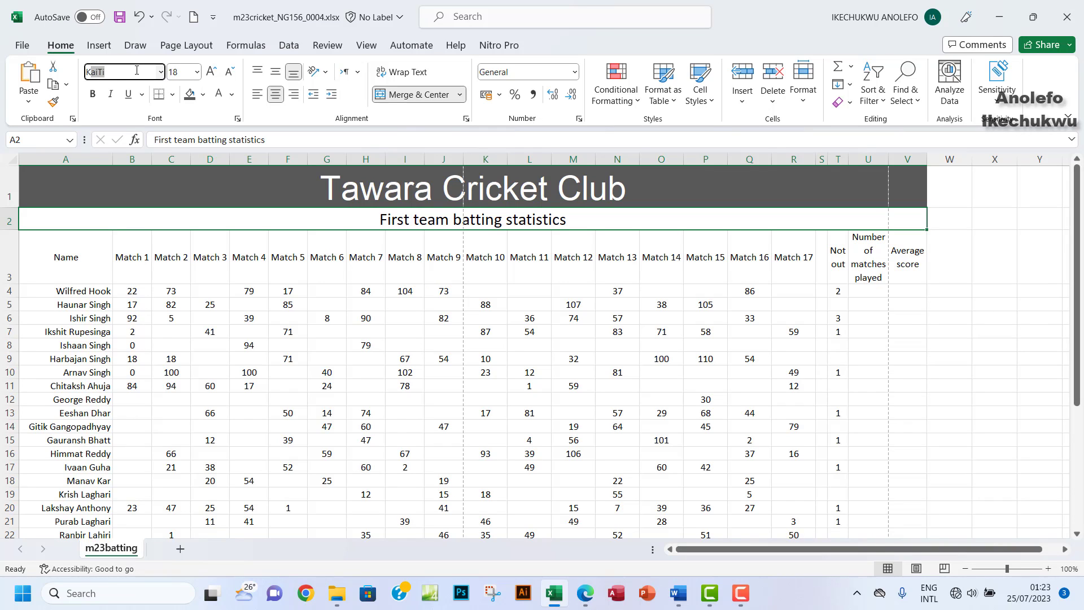
key("BackSpace")
key("BackSpace")
key("BackSpace")
key("BackSpace")
type("Ari")
key("Return")
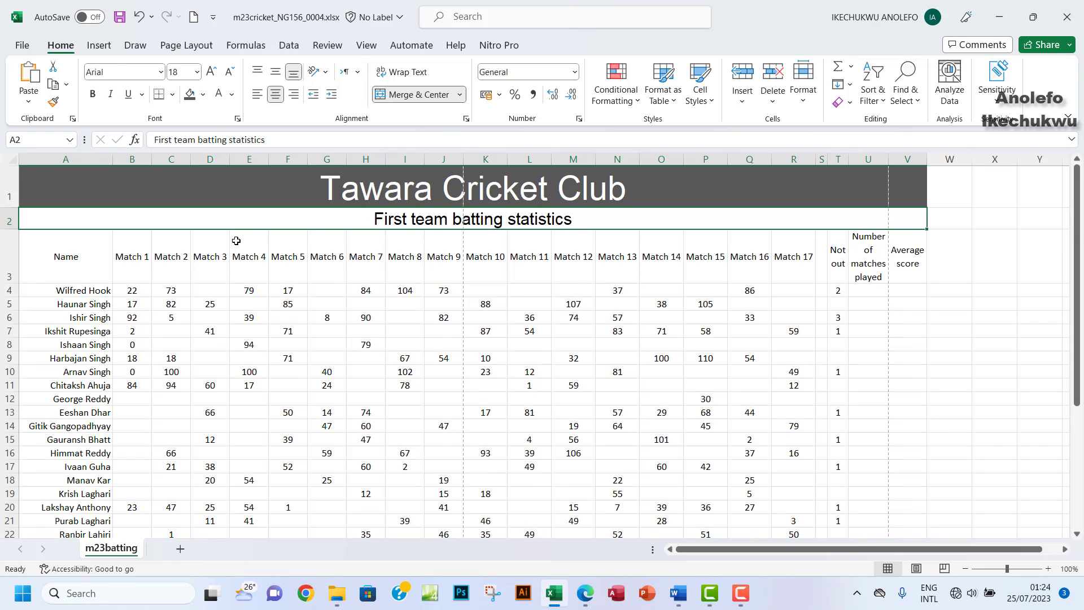
Step: Give row 2 a light-grey background after rechecking the exam paper
left_click(586, 596)
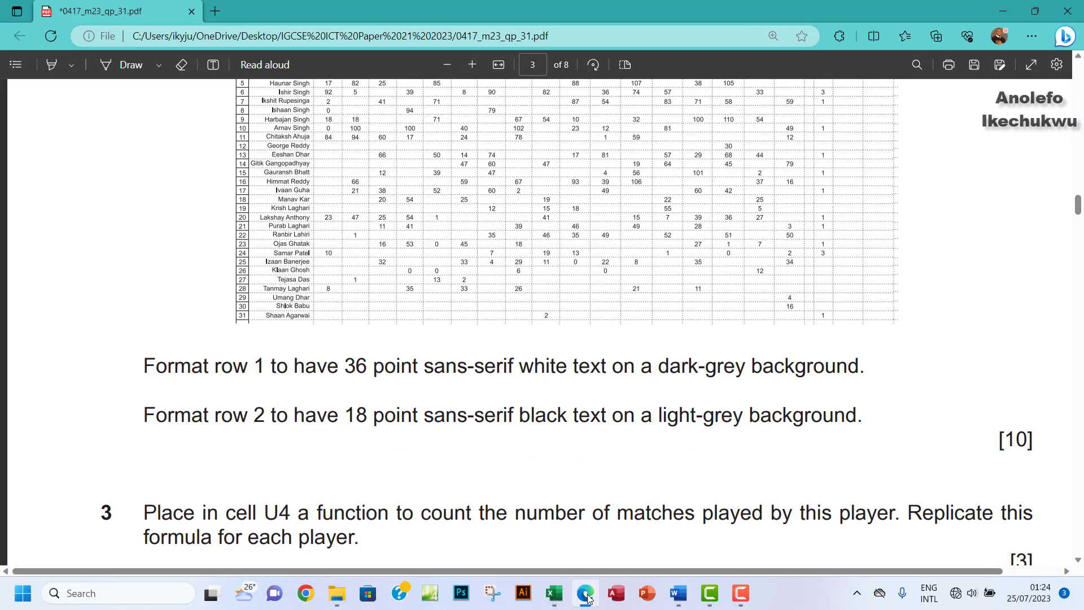
left_click(588, 598)
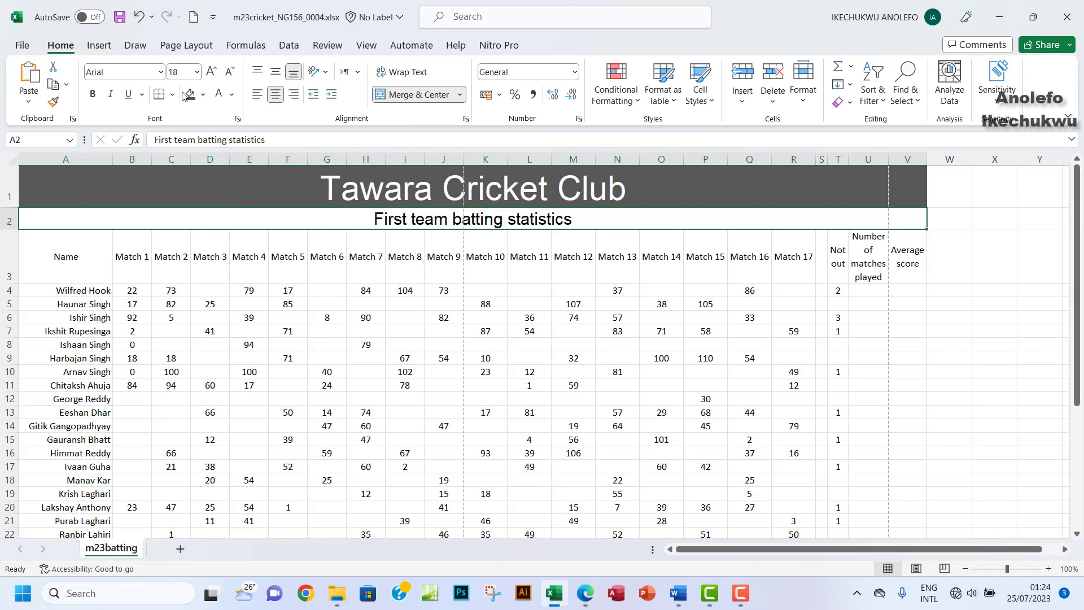
left_click(202, 95)
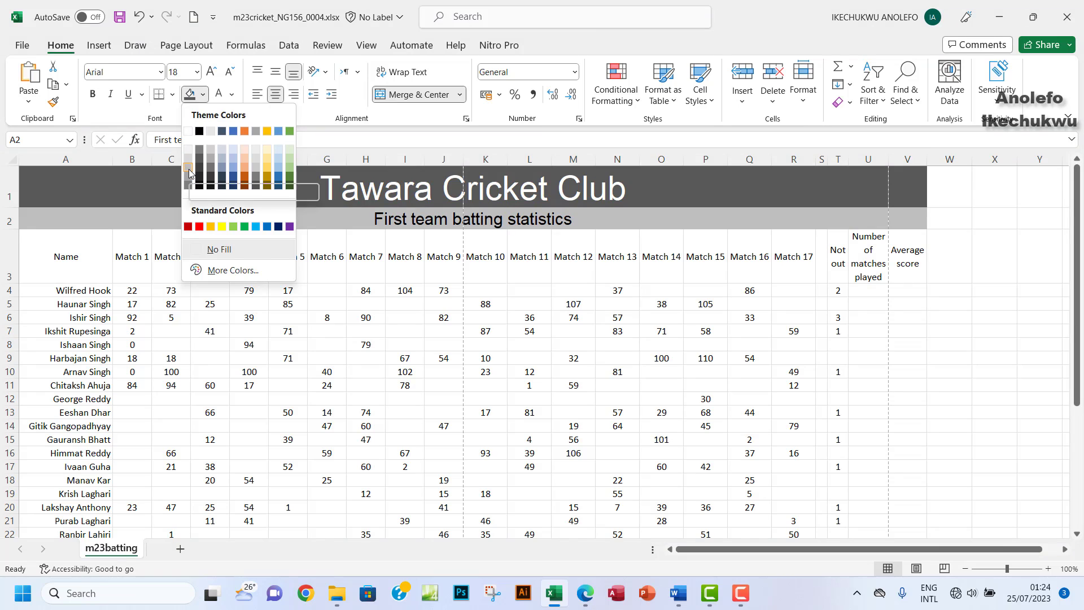
left_click(189, 171)
left_click(586, 593)
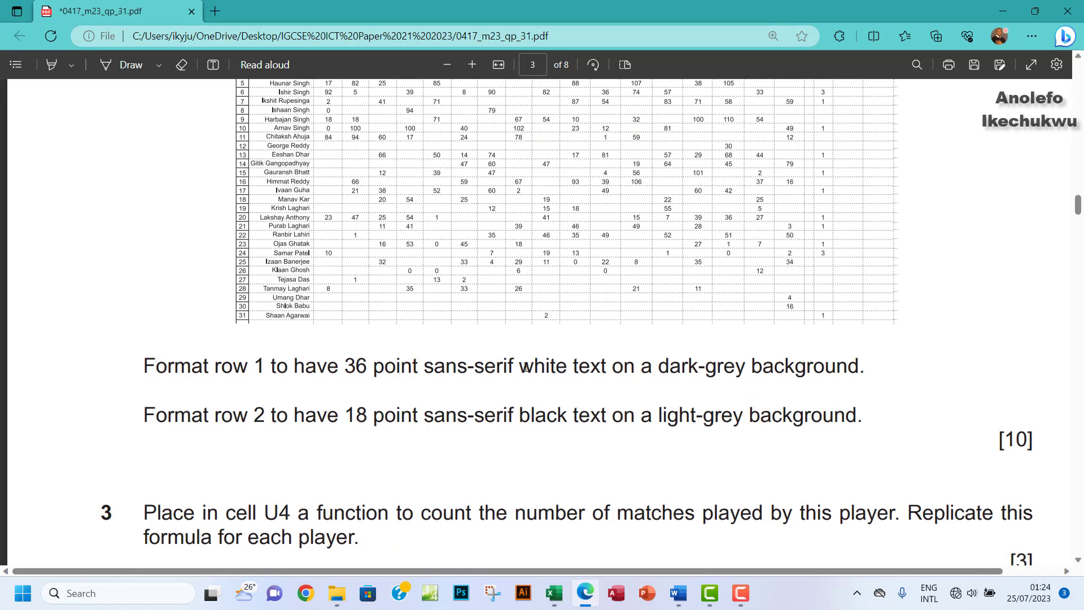
Step: Glance at the cricket spreadsheet, then return to the exam paper
scroll(525, 368, "up", 4)
scroll(664, 542, "down", 1)
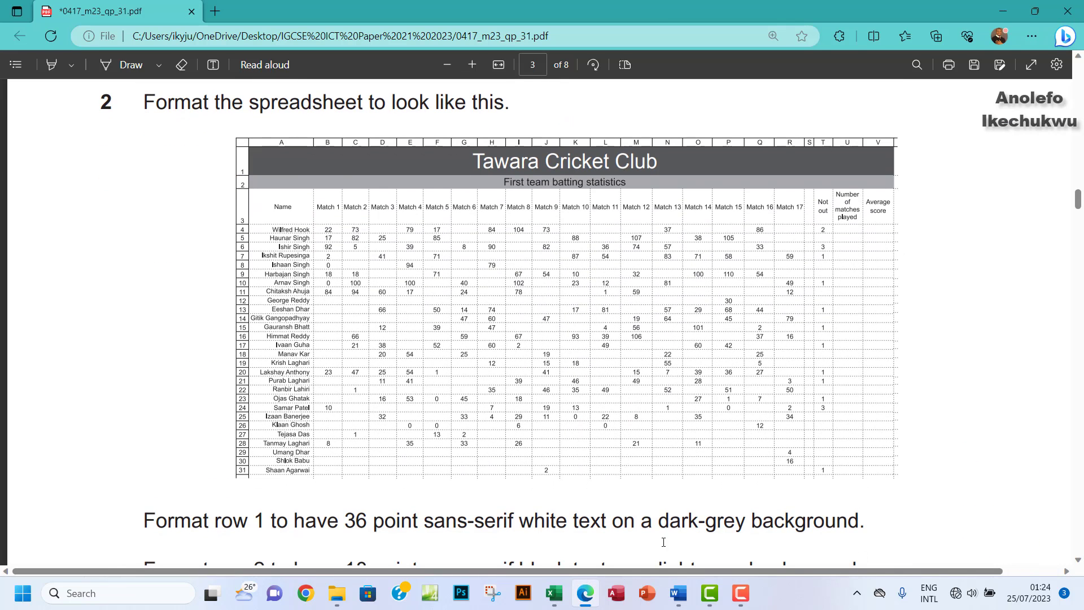
left_click(553, 593)
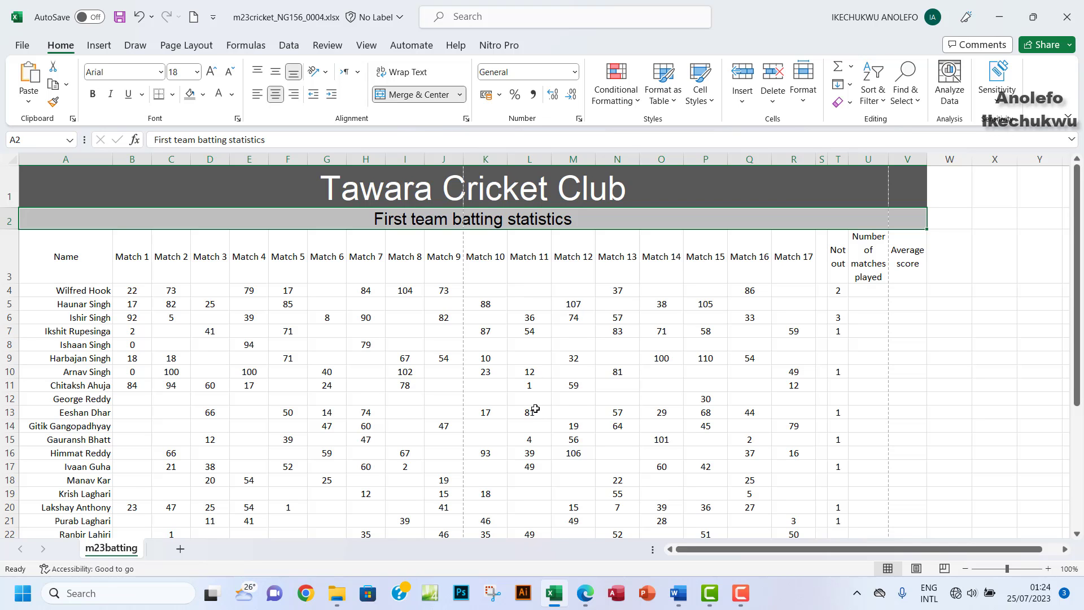
scroll(535, 409, "down", 1)
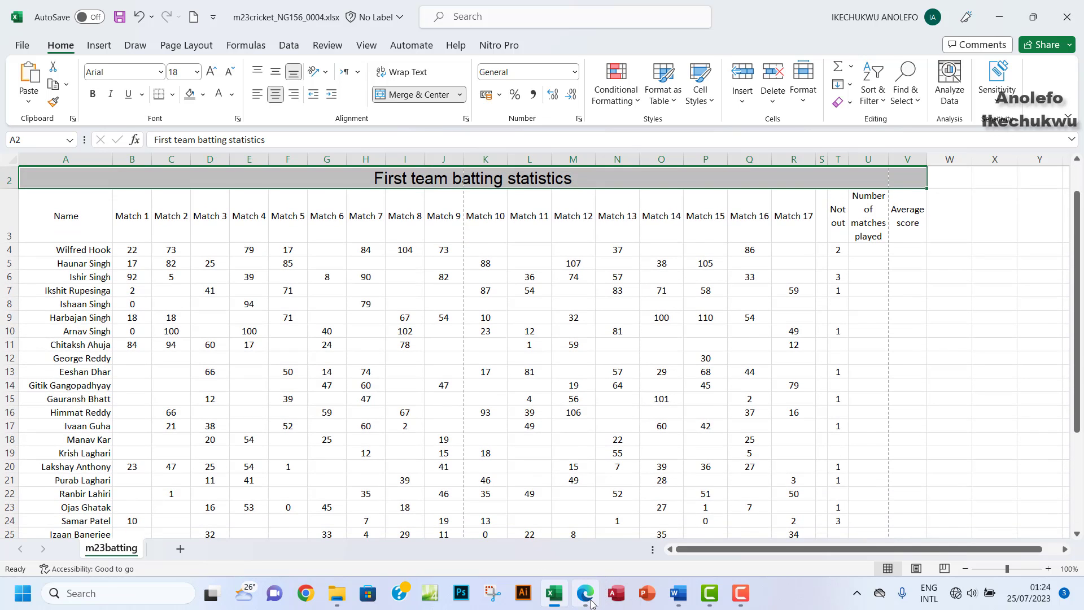
left_click(591, 603)
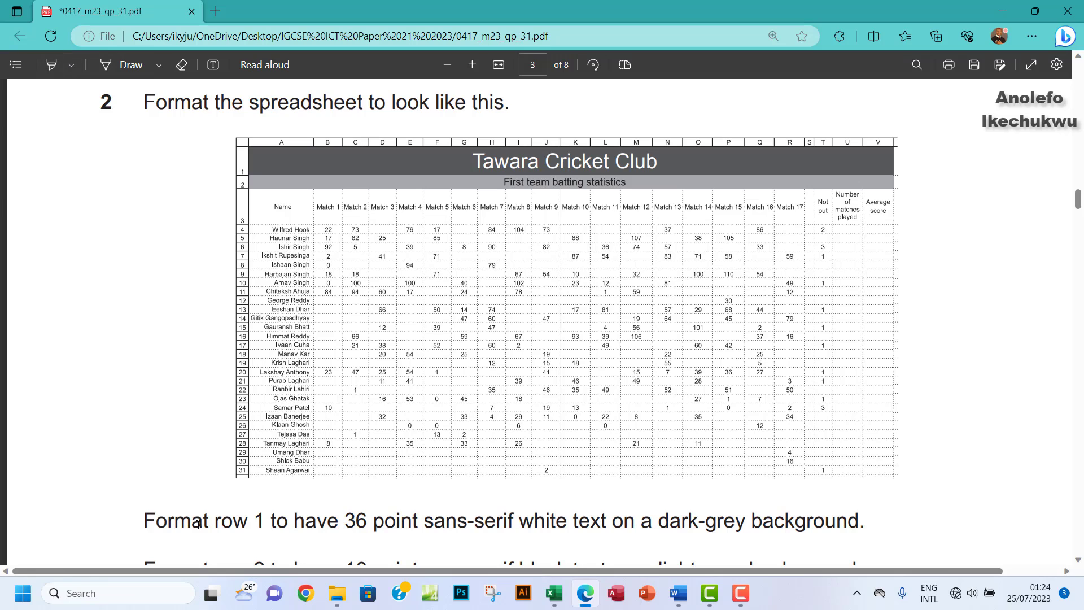
Step: Highlight the two 'Format row' instructions in yellow and scroll to questions 3–5
mouse_move(141, 516)
left_mouse_down()
mouse_move(419, 565)
mouse_move(738, 559)
mouse_move(715, 491)
mouse_move(855, 513)
mouse_move(863, 497)
left_mouse_up()
left_click(51, 64)
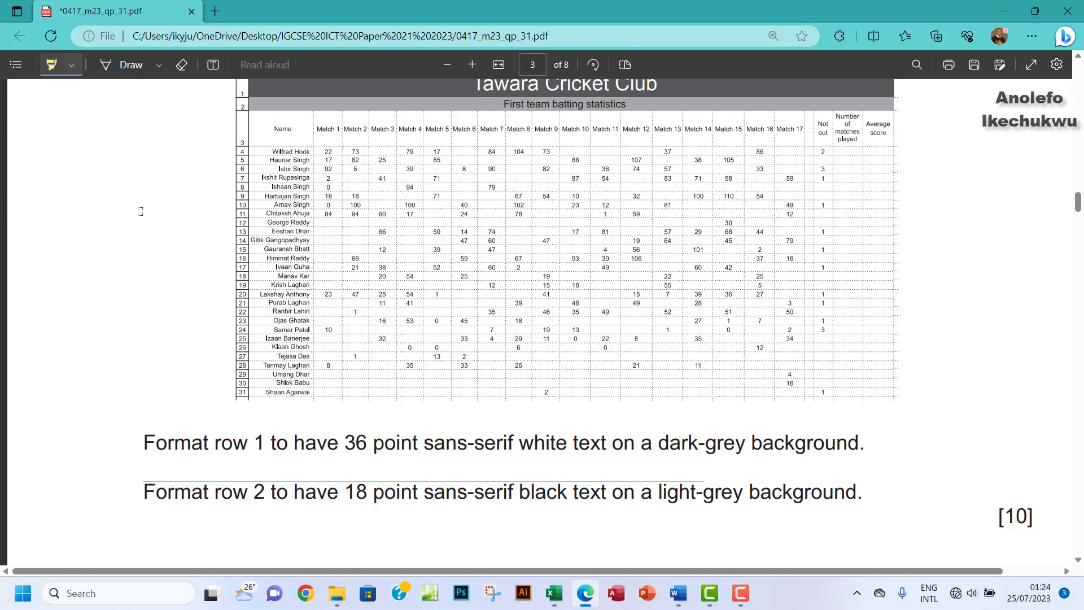
mouse_move(133, 436)
left_mouse_down()
mouse_move(698, 432)
mouse_move(875, 475)
mouse_move(820, 477)
left_mouse_up()
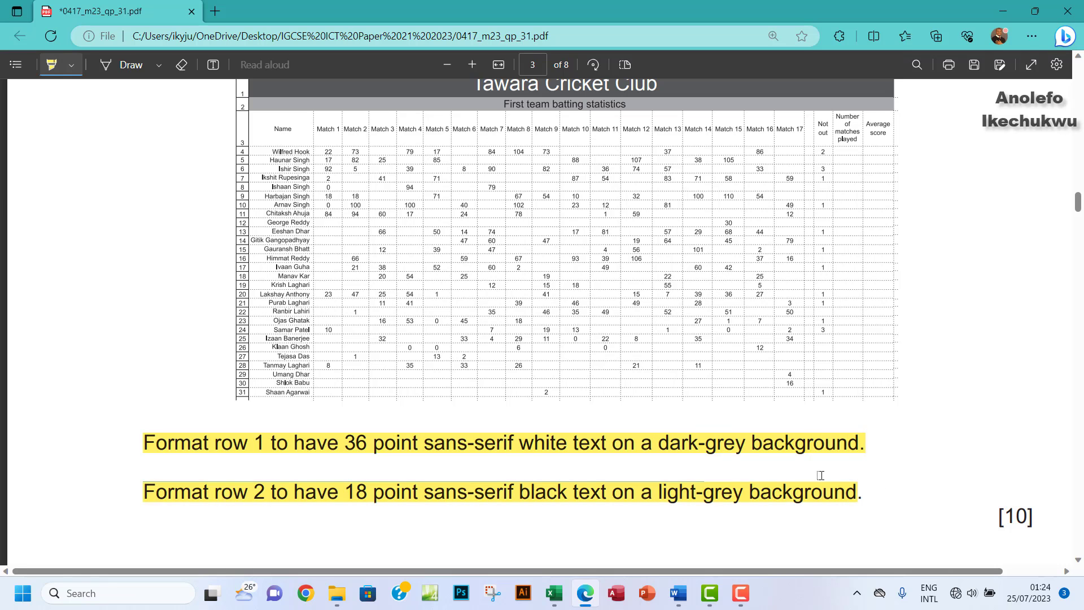
scroll(525, 327, "down", 1)
scroll(525, 326, "down", 5)
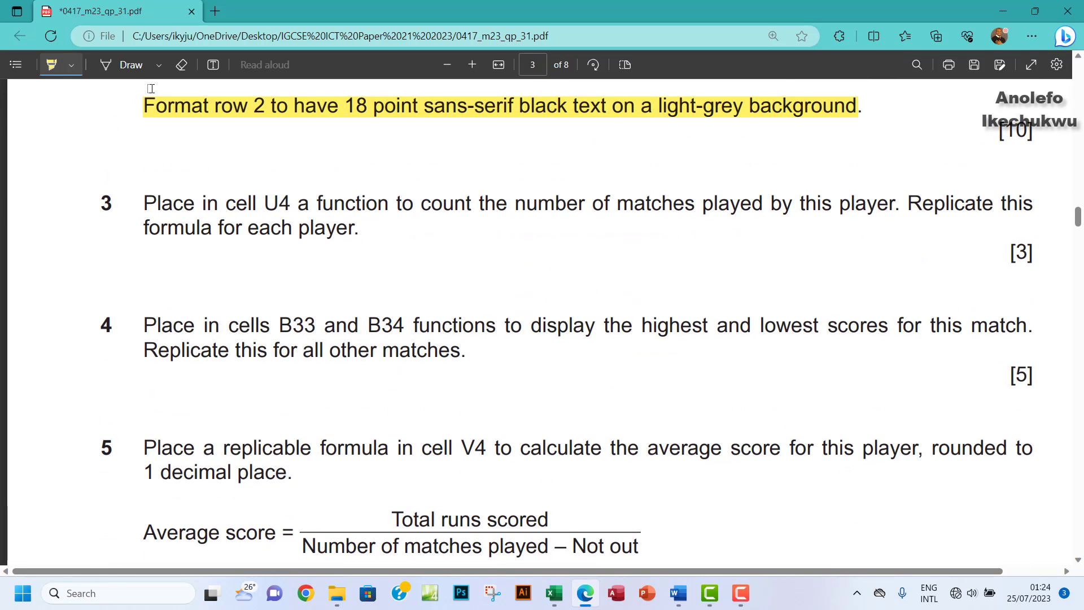
left_click(52, 70)
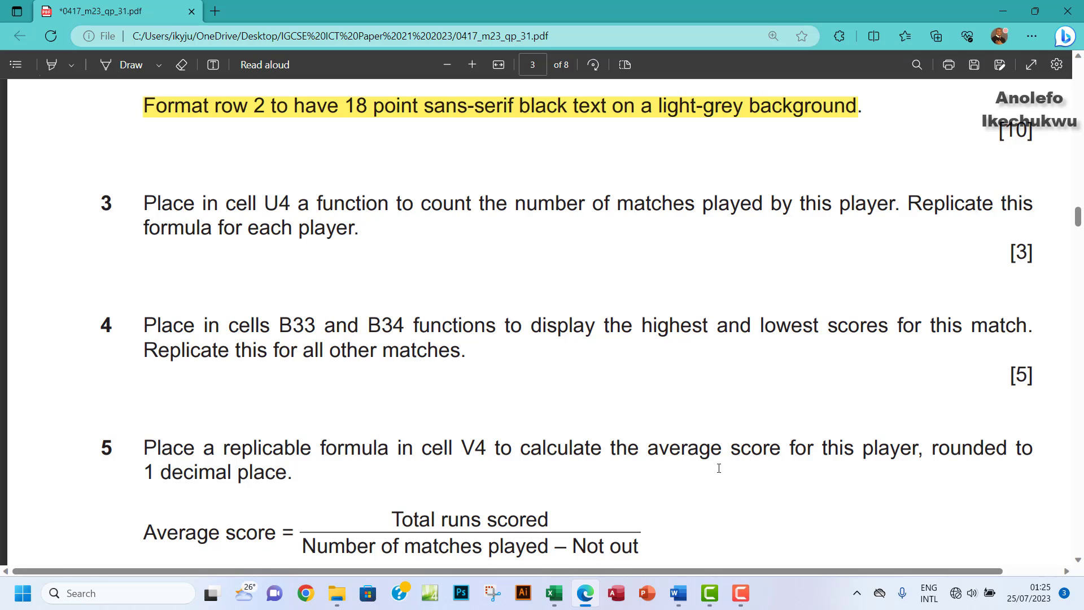
Step: Enter =COUNT(B4:R4) in U4 to count the first player's matches
left_click(555, 593)
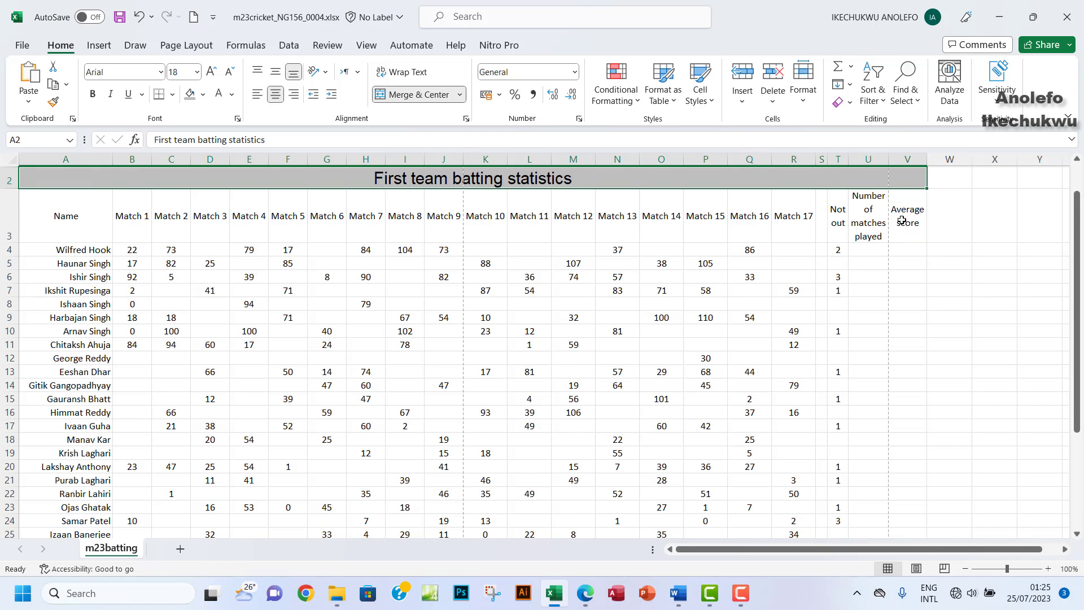
left_click(864, 249)
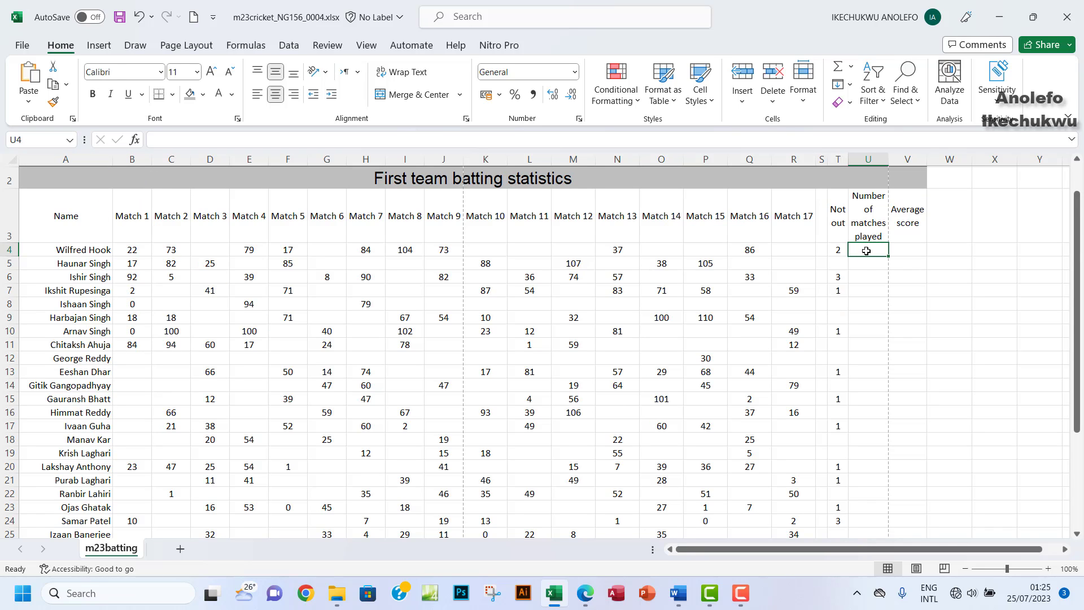
type("=")
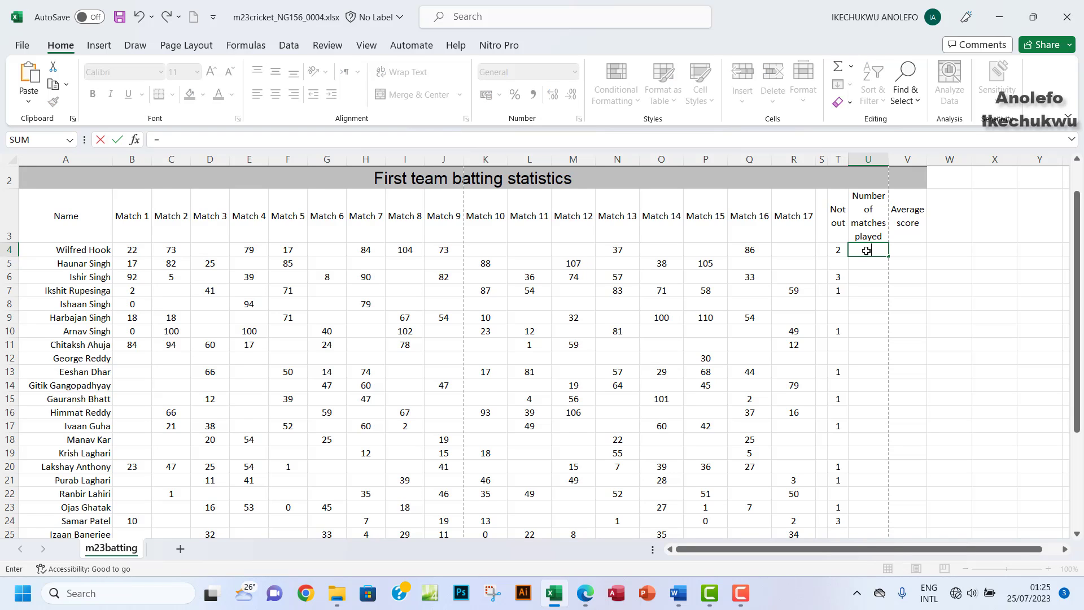
type("co")
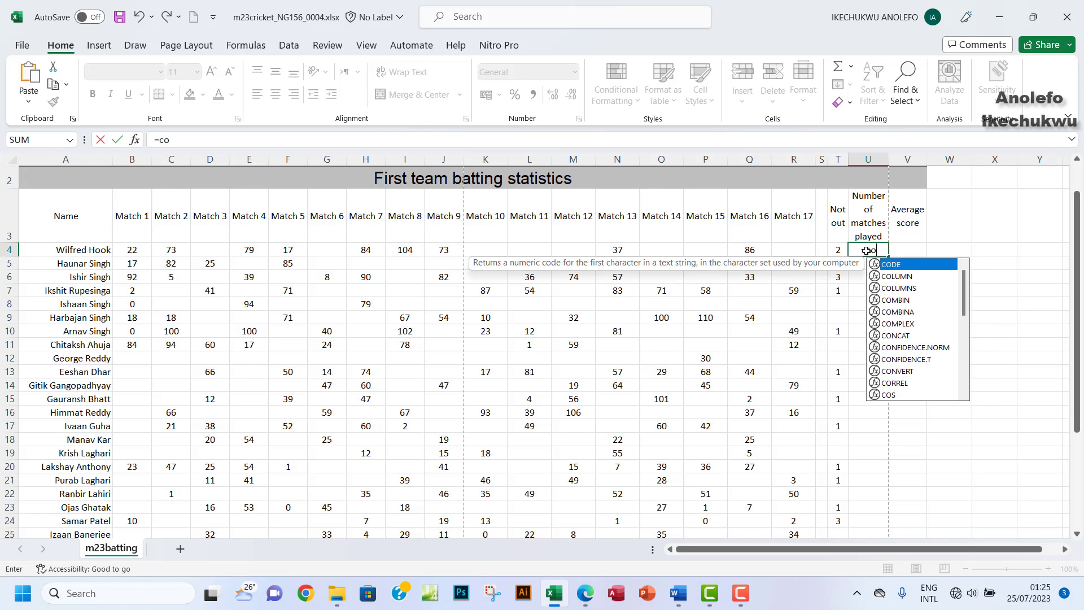
type("unt")
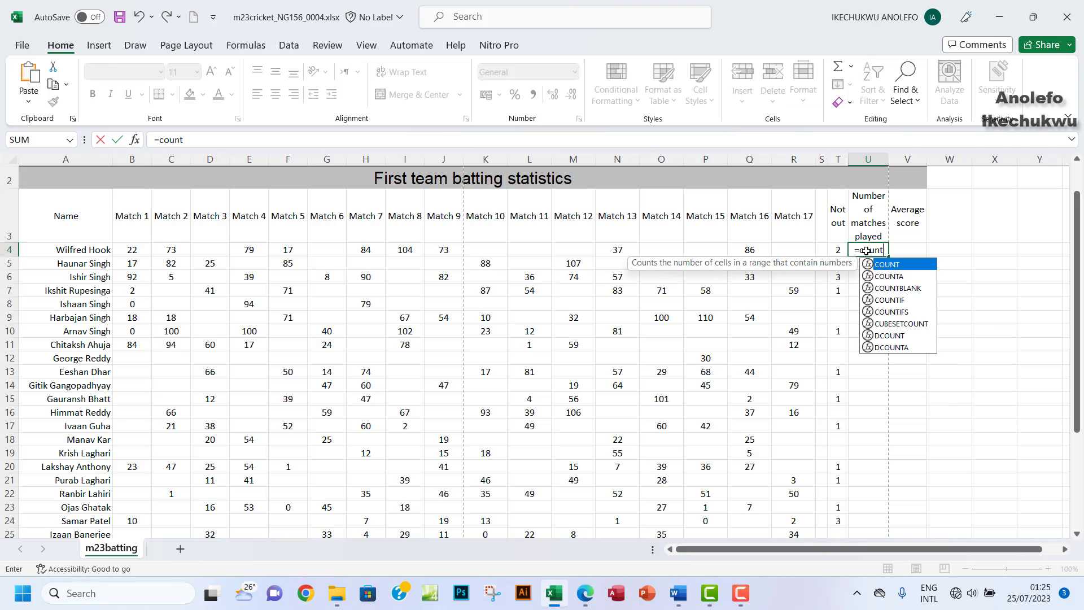
double_click(867, 264)
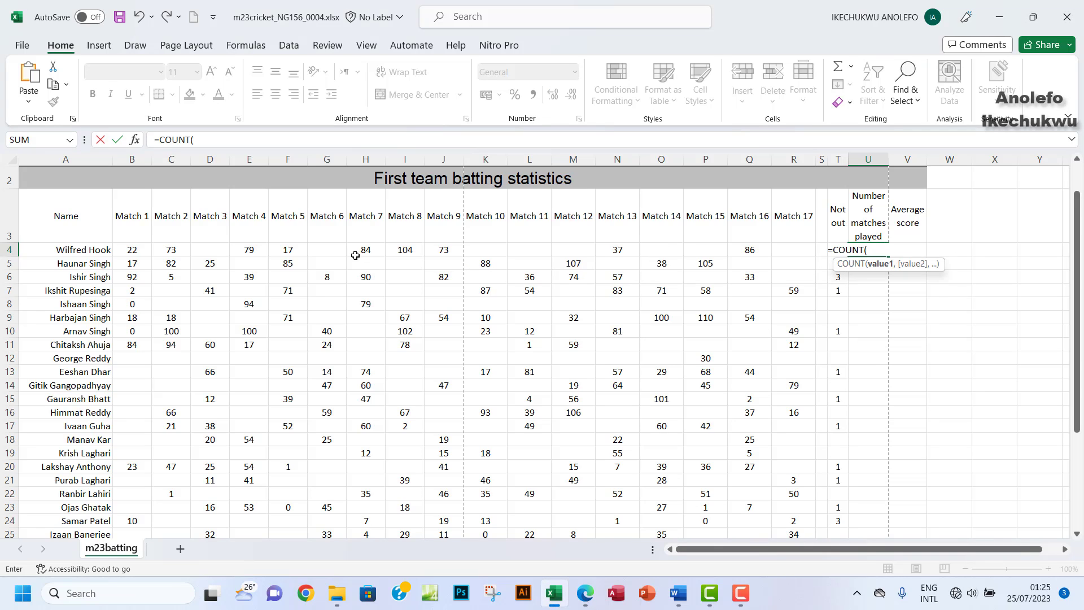
left_click(131, 251)
left_click_drag(131, 251, 791, 253)
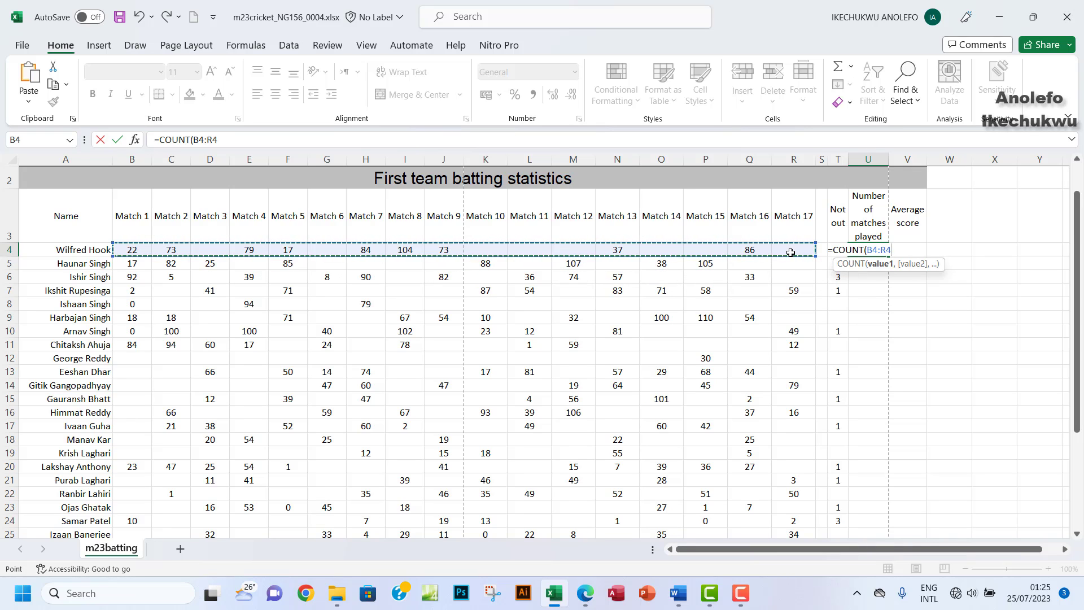
key("Return")
Step: Copy the COUNT formula down column U to row 31
left_click(874, 250)
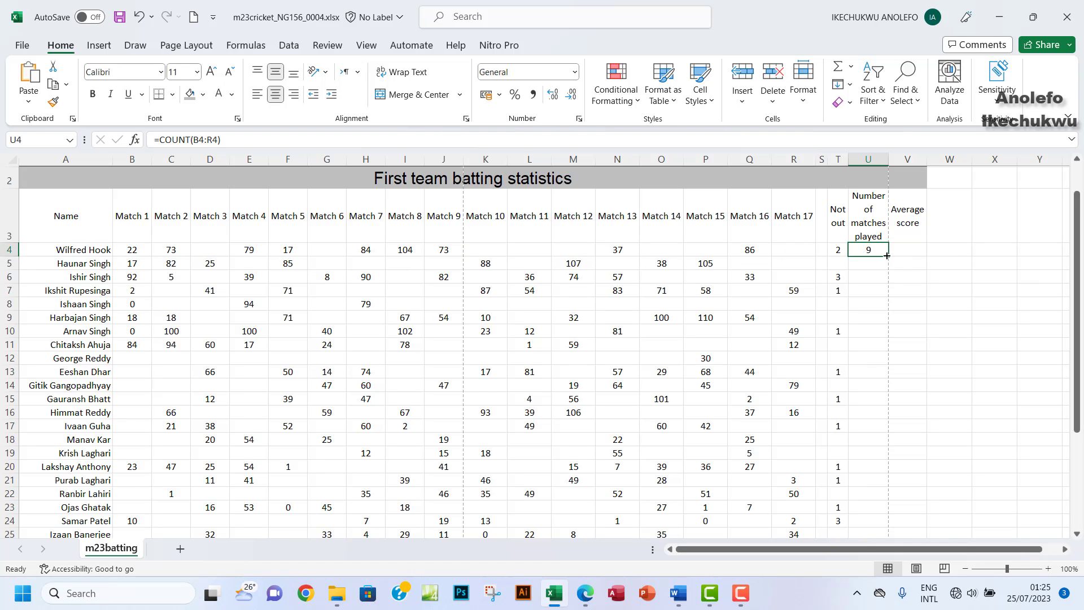
double_click(887, 256)
scroll(868, 311, "down", 7)
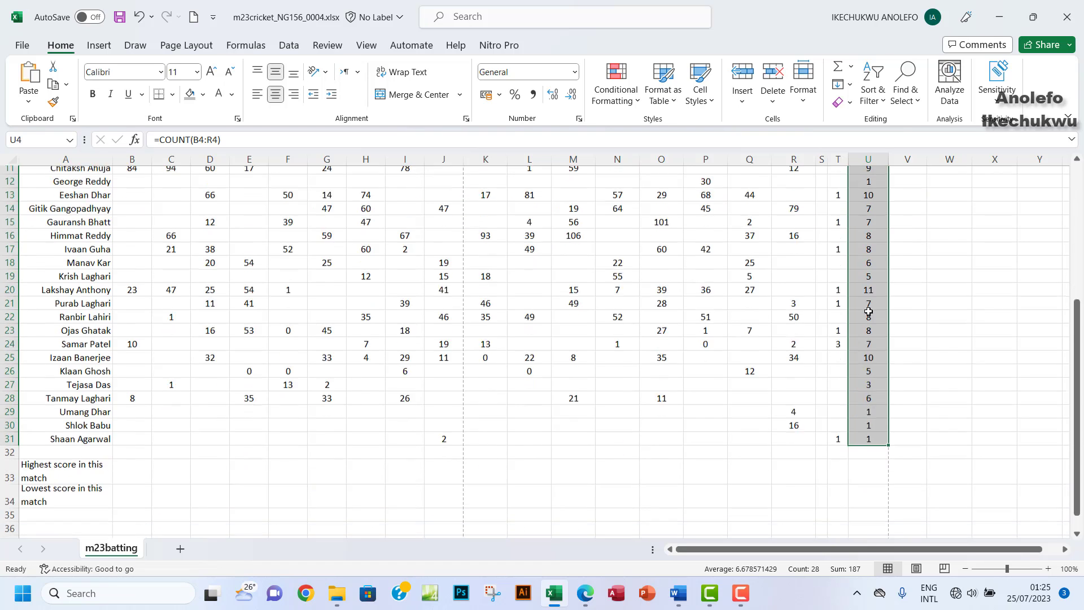
scroll(869, 311, "up", 6)
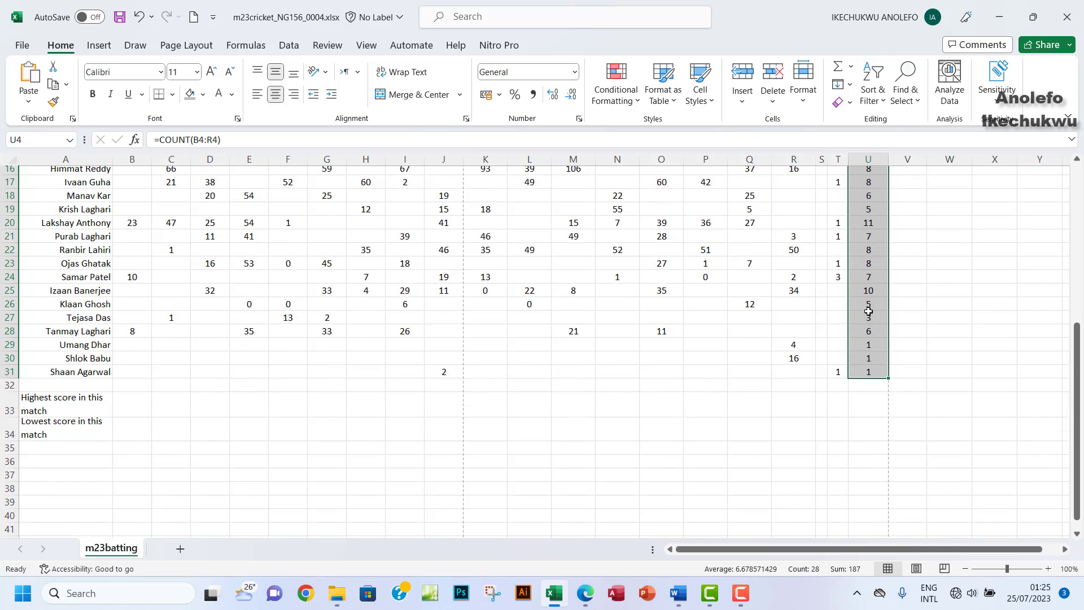
scroll(868, 311, "up", 1)
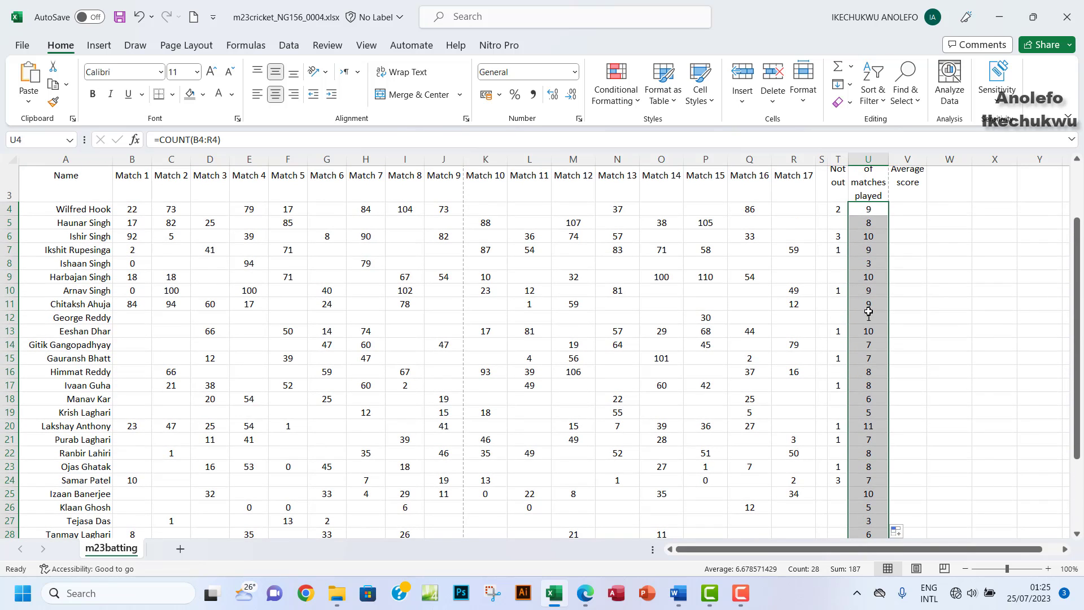
left_click(861, 210)
scroll(852, 256, "down", 5)
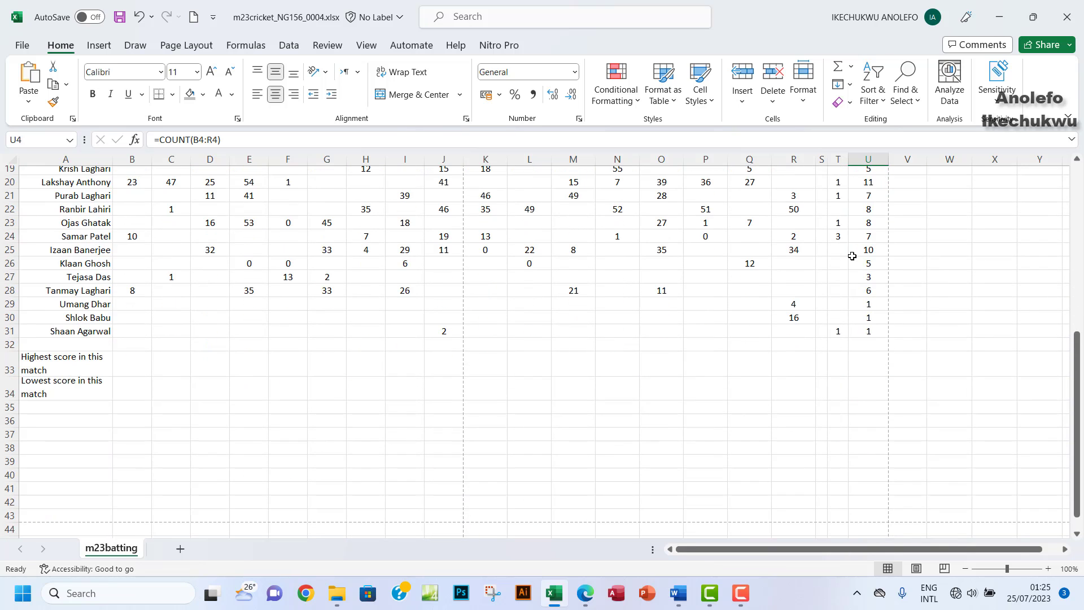
scroll(852, 256, "up", 6)
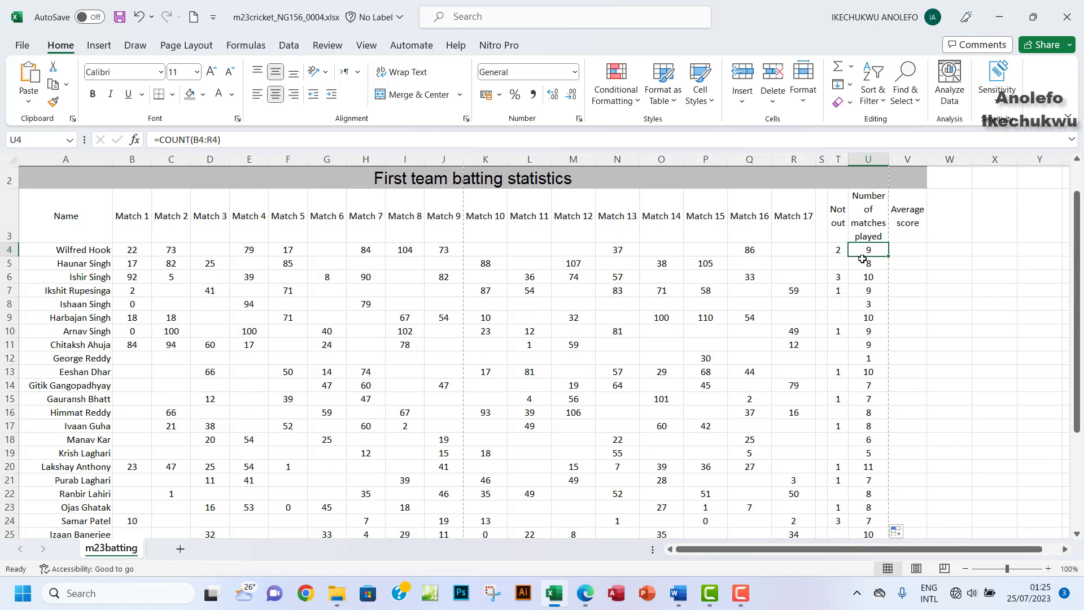
left_click(585, 593)
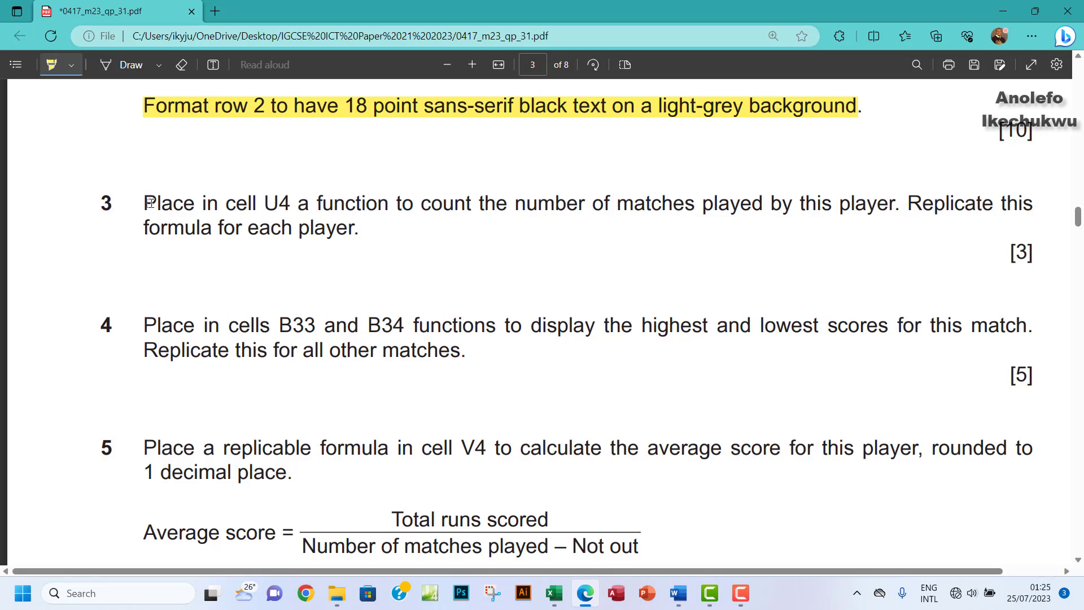
Step: Highlight question 3, read question 5 on B33:B34 and V4, and return to Excel
left_click_drag(150, 202, 360, 236)
scroll(360, 237, "down", 3)
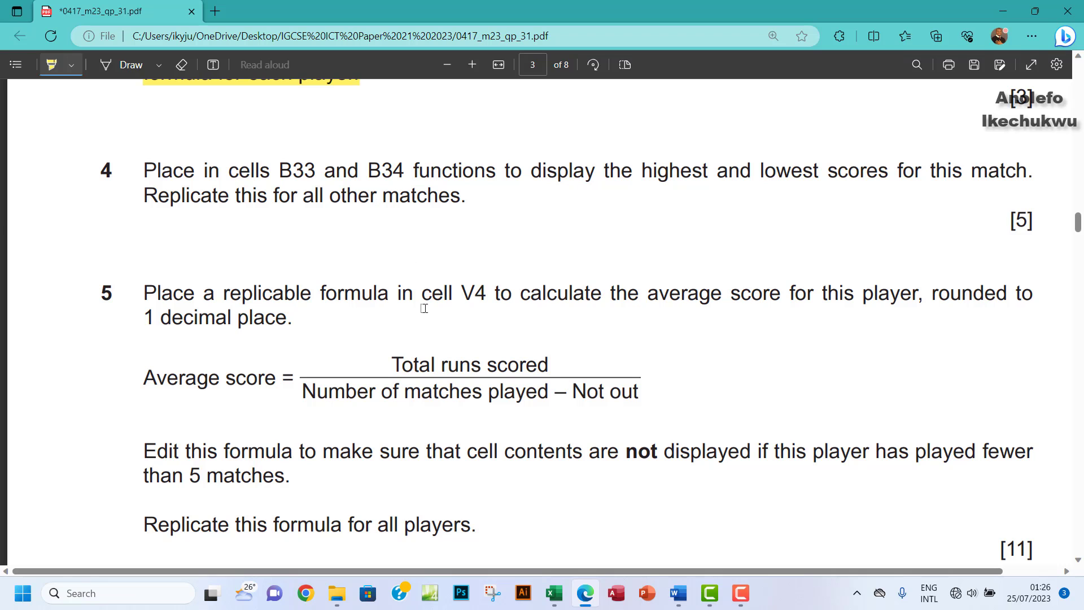
left_click(555, 594)
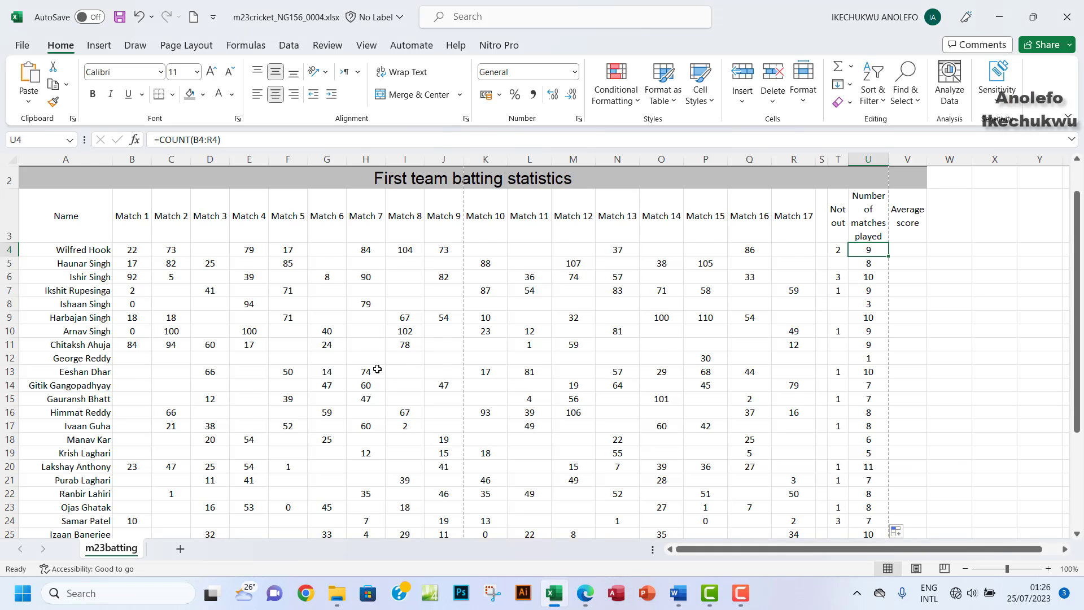
Step: Enter =MAX(B4:B31) in B33, giving Match 1's highest score of 92
scroll(324, 368, "down", 5)
left_click(66, 401)
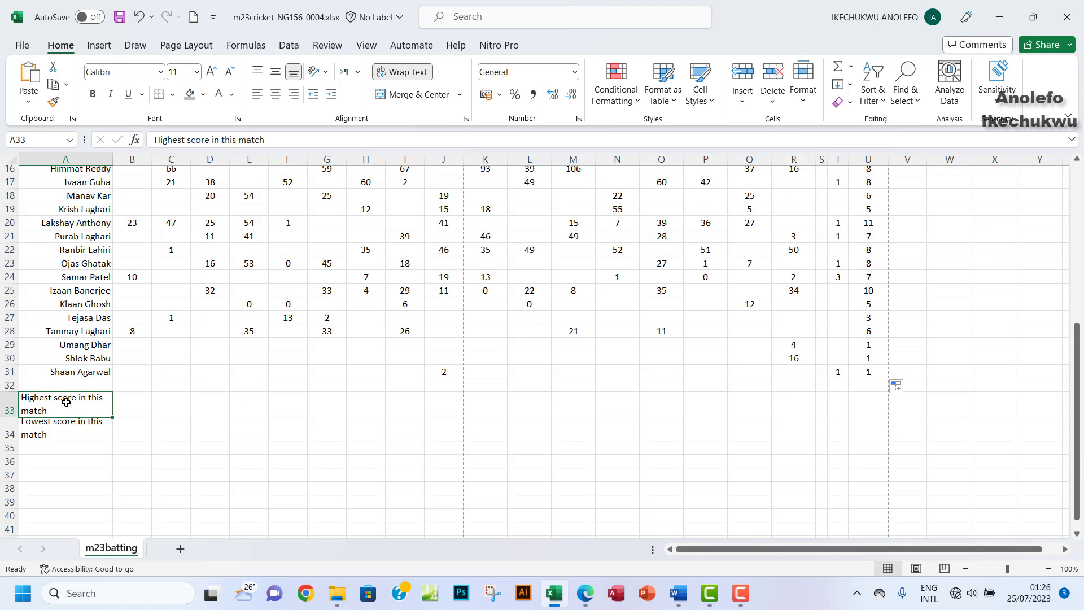
left_click(129, 402)
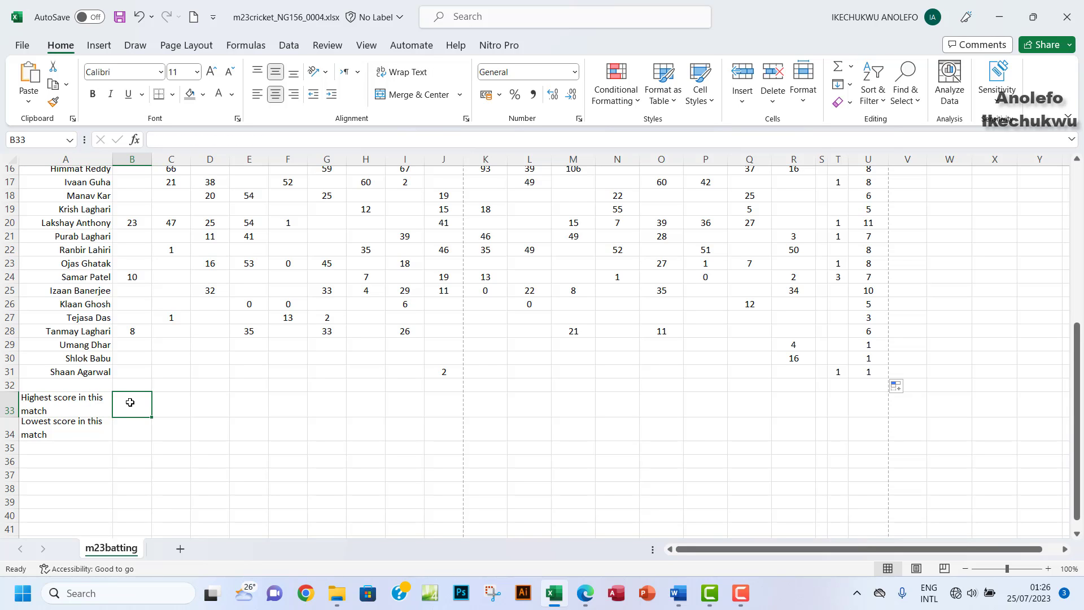
type("=")
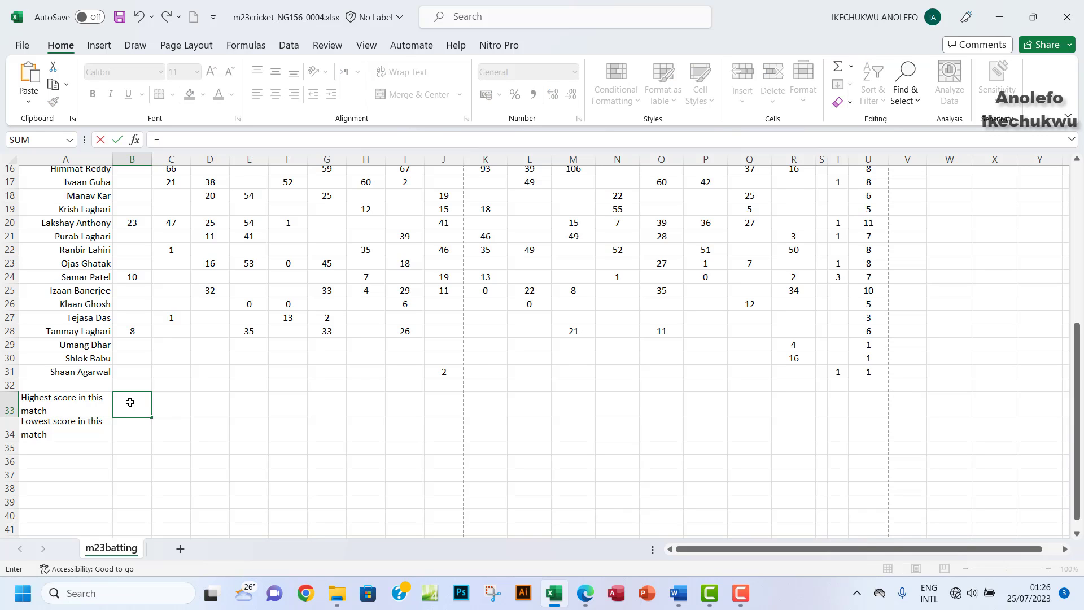
type("max")
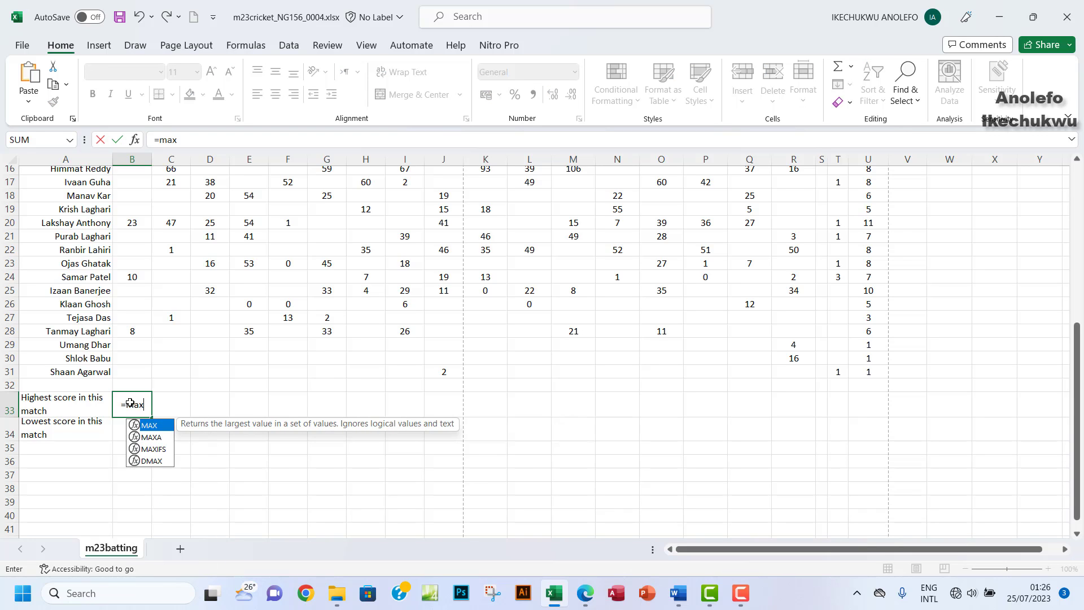
type("(")
scroll(129, 402, "up", 5)
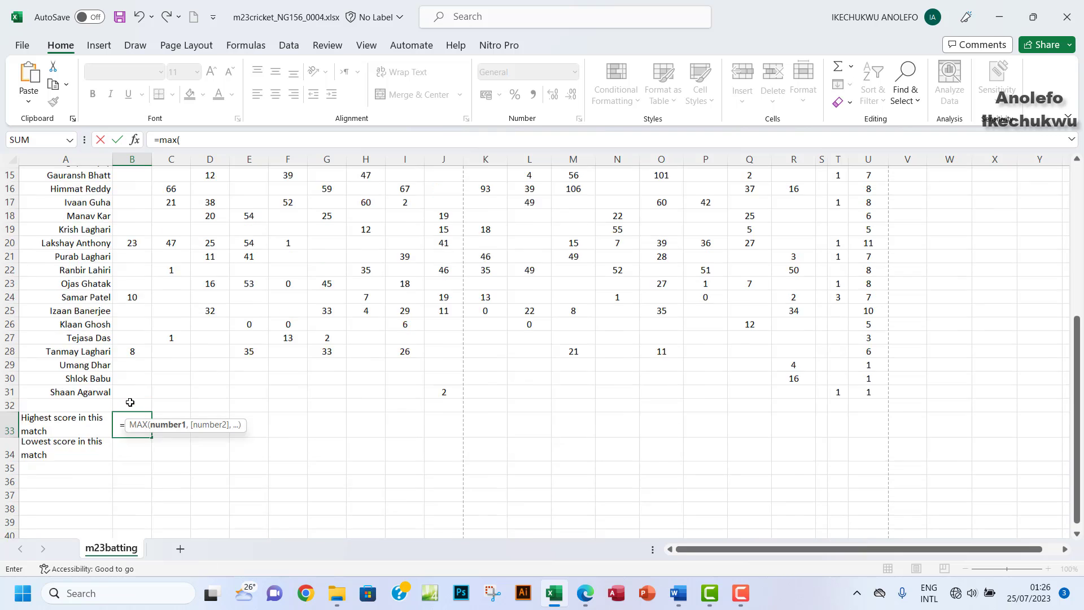
left_click_drag(132, 249, 126, 450)
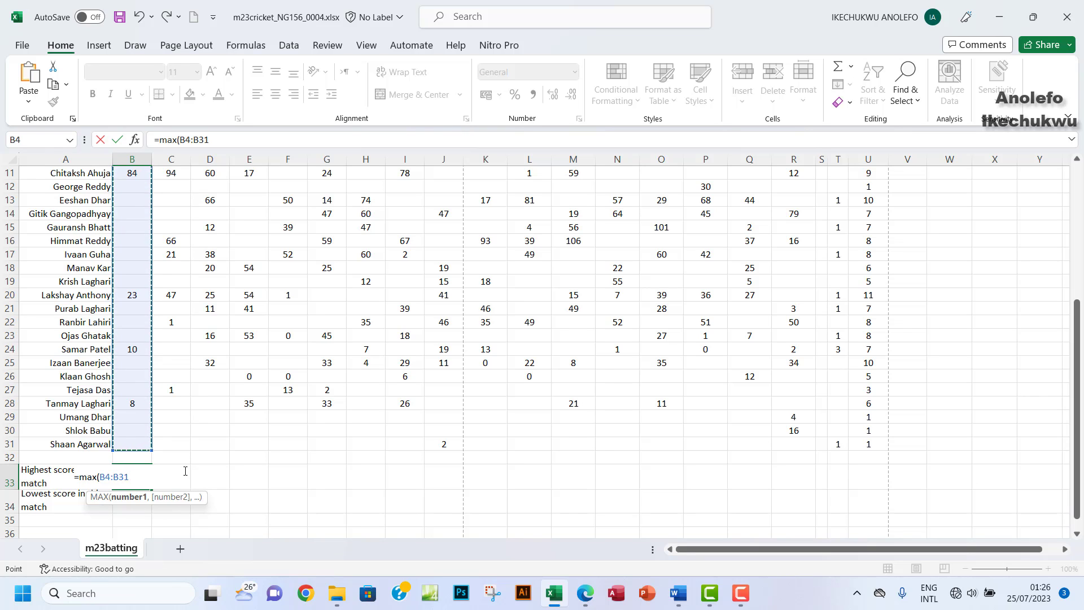
key("Return")
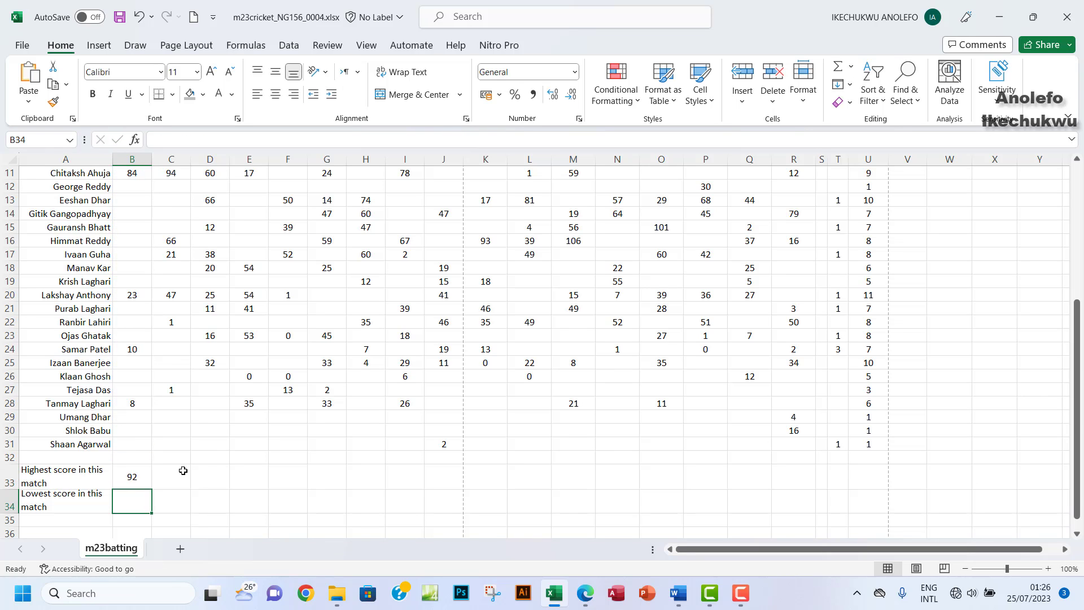
left_click(133, 479)
Step: Enter =MIN(B4:B31) in B34, giving the lowest score of 0, and select B33:B34
left_click(136, 511)
type("=m")
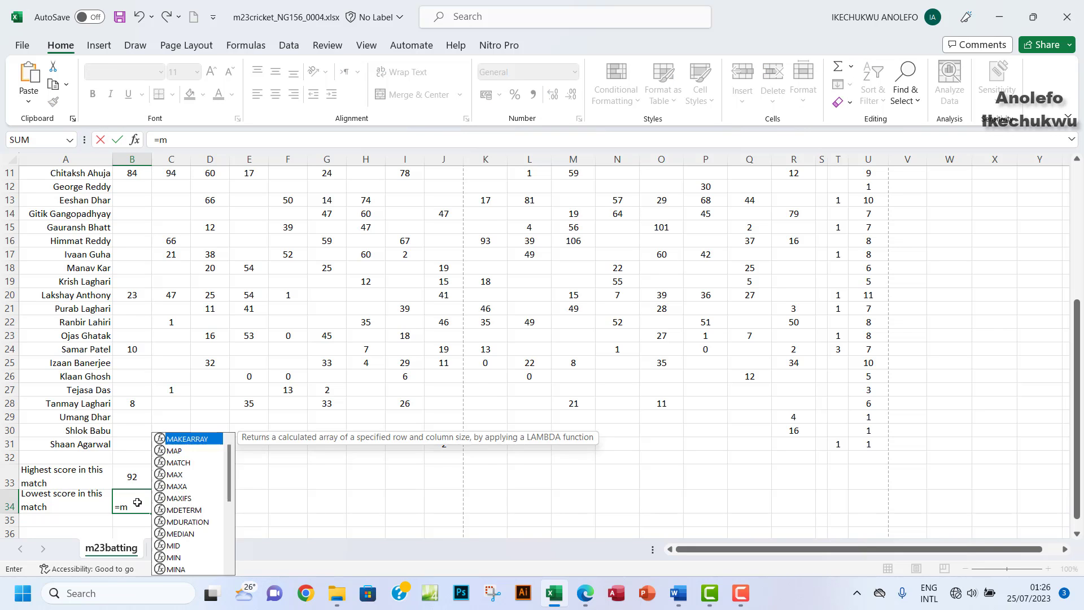
type("in(")
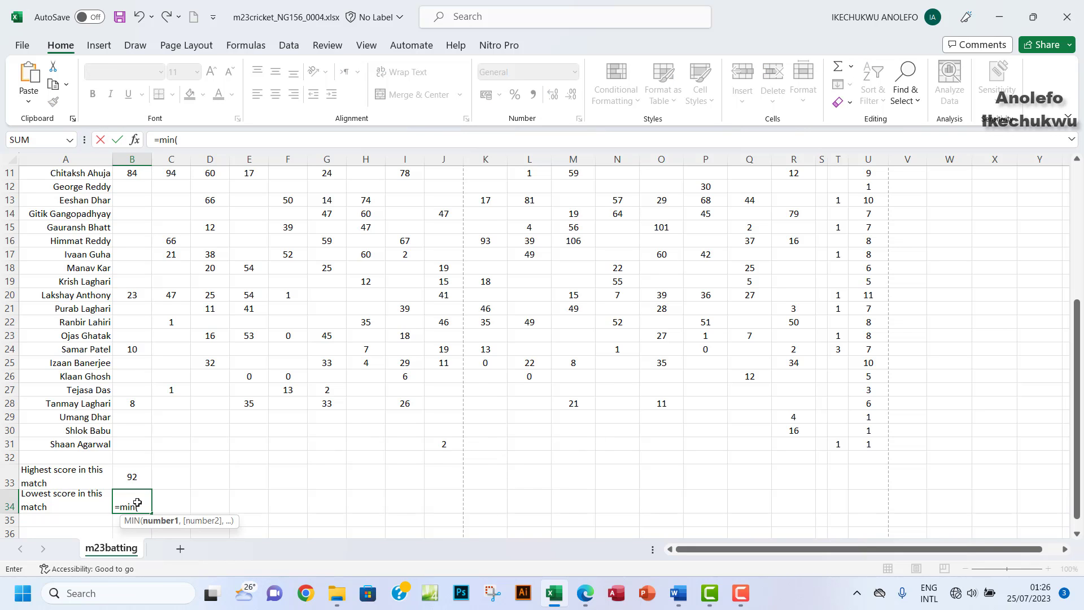
scroll(155, 362, "up", 4)
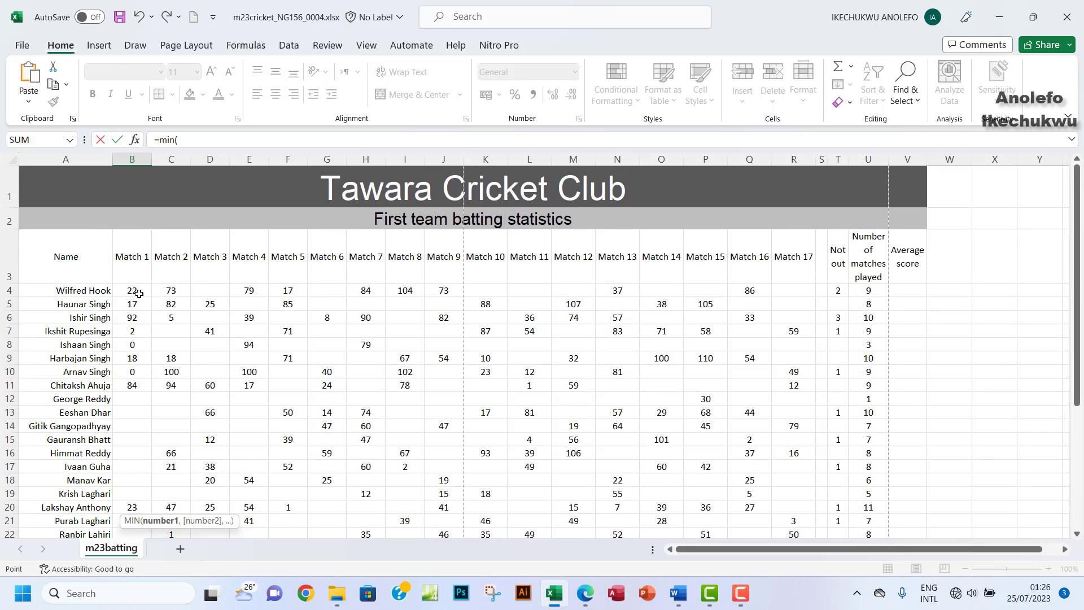
left_click_drag(135, 292, 135, 449)
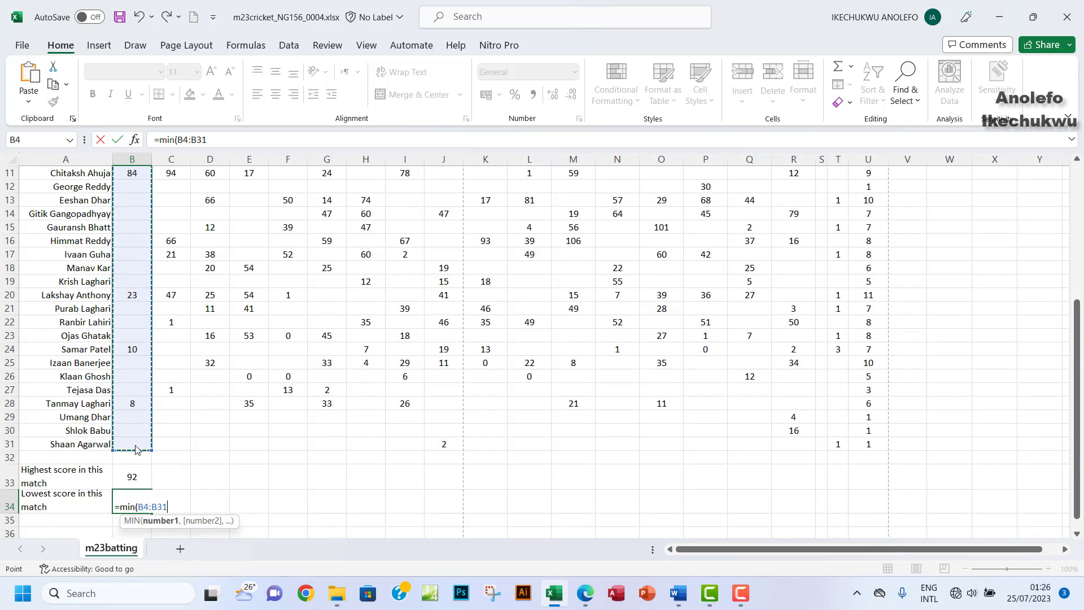
key("Return")
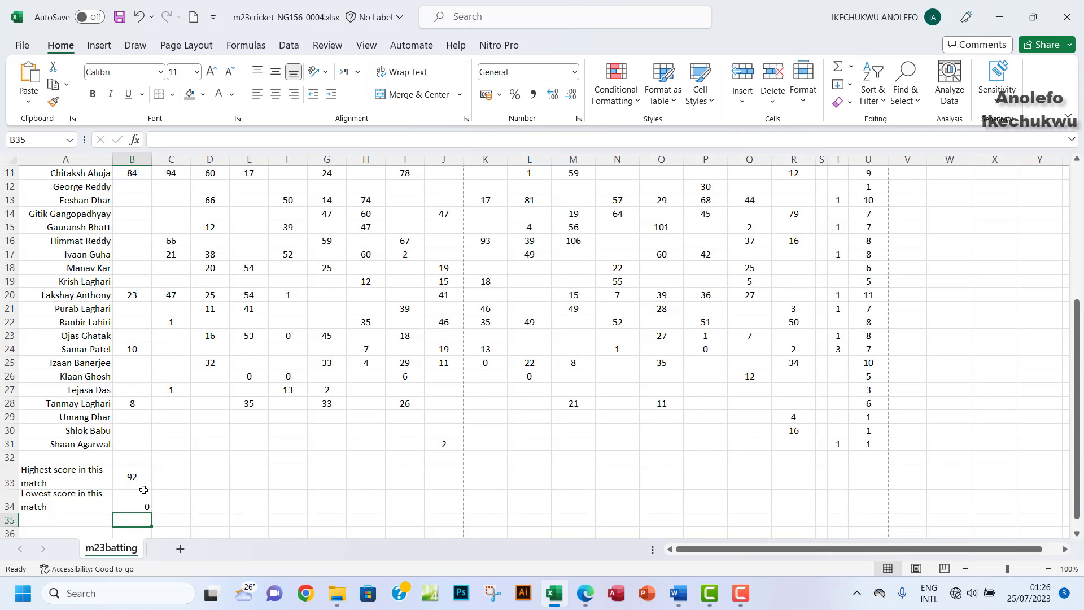
left_click_drag(139, 485, 141, 501)
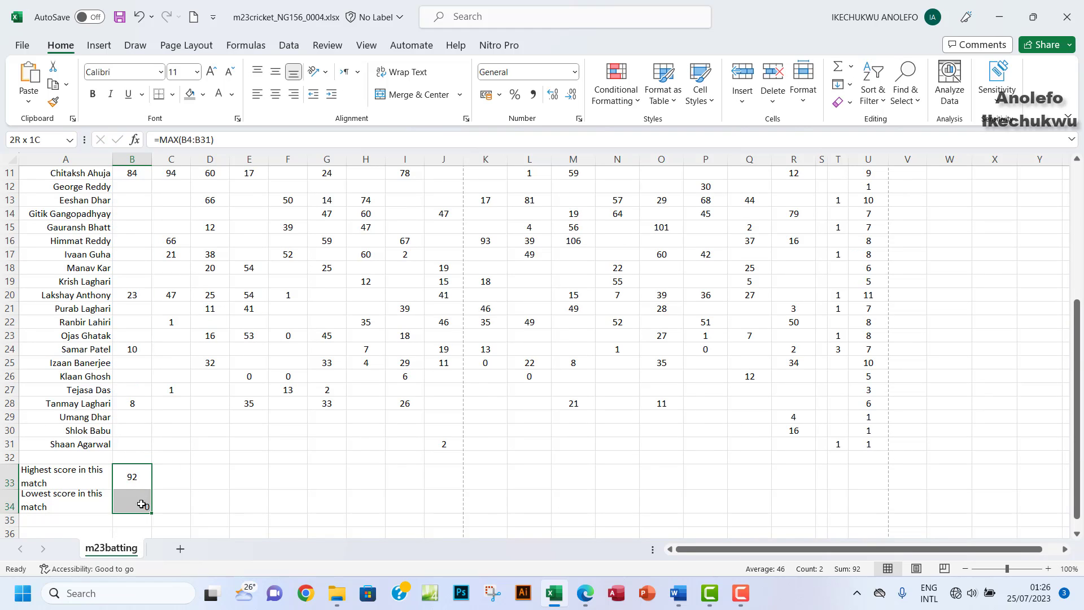
Step: Adjust the alignment of B33:B34, centring the lowest score vertically and horizontally
left_click(275, 95)
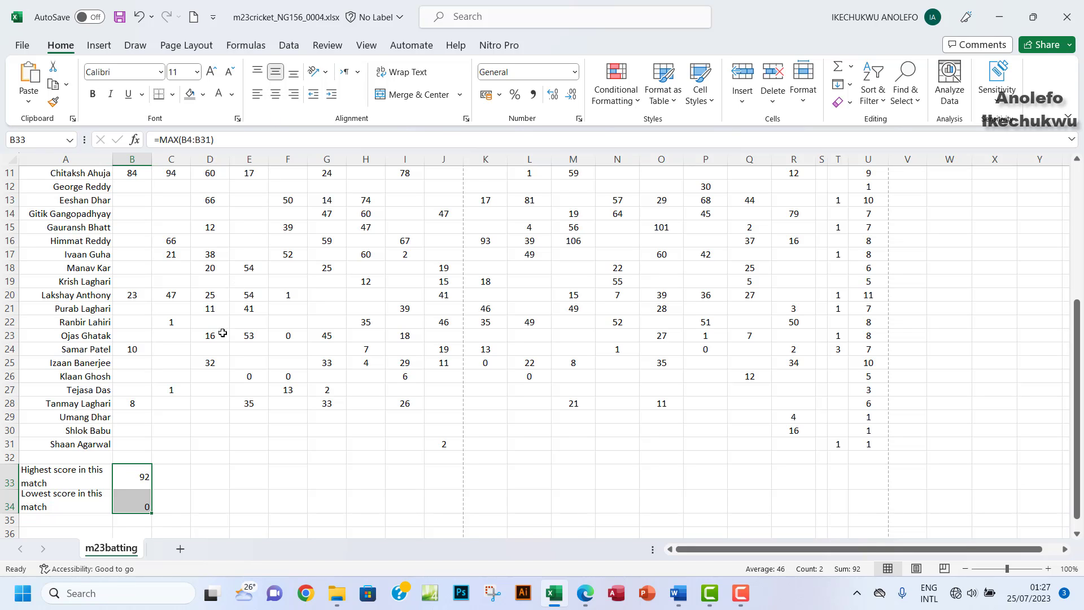
left_click(137, 499)
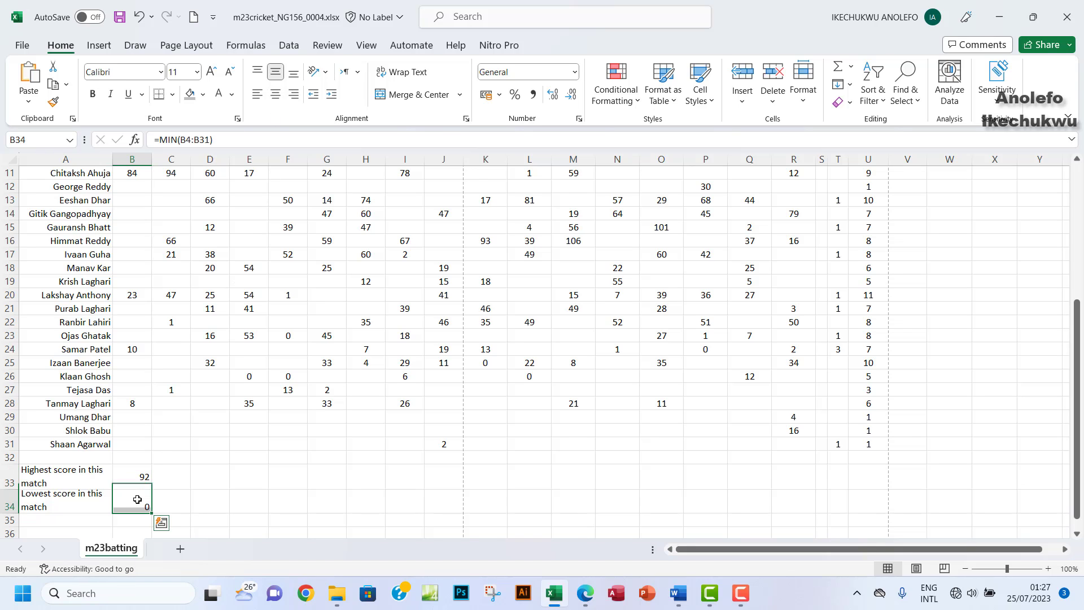
left_click(276, 72)
left_click(276, 93)
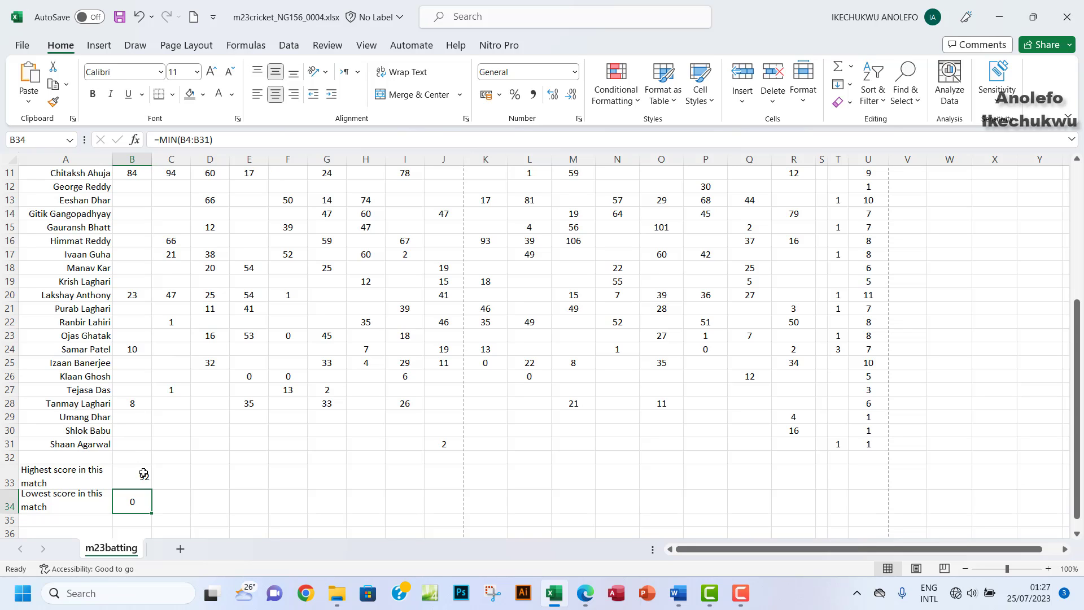
left_click_drag(143, 475, 516, 499)
Step: Fill the MAX and MIN formulas from B33 and B34 across to column R (Match 17)
left_click(141, 479)
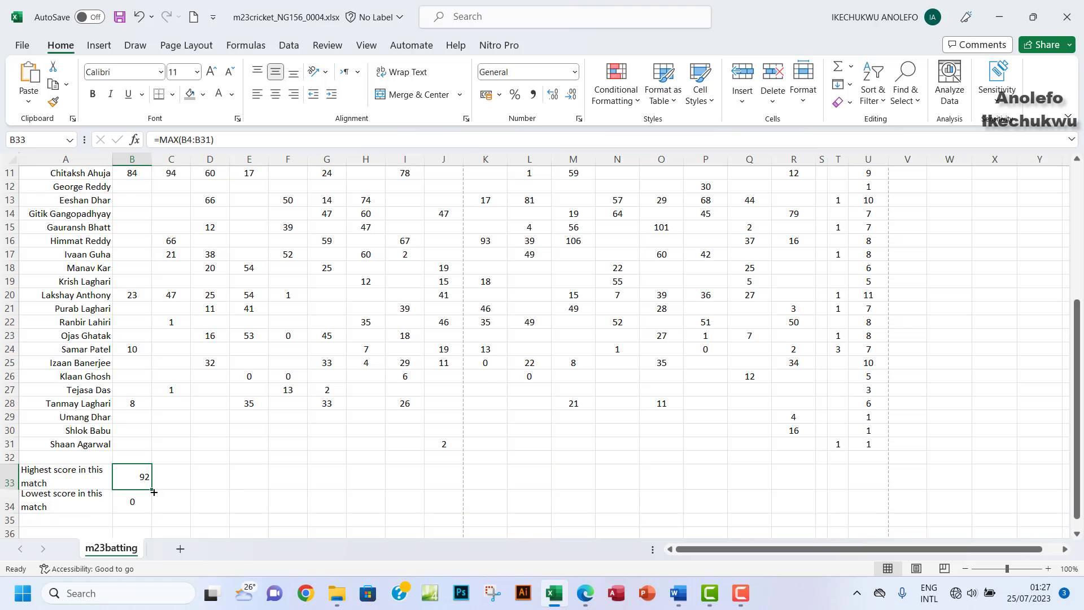
left_click_drag(154, 492, 809, 469)
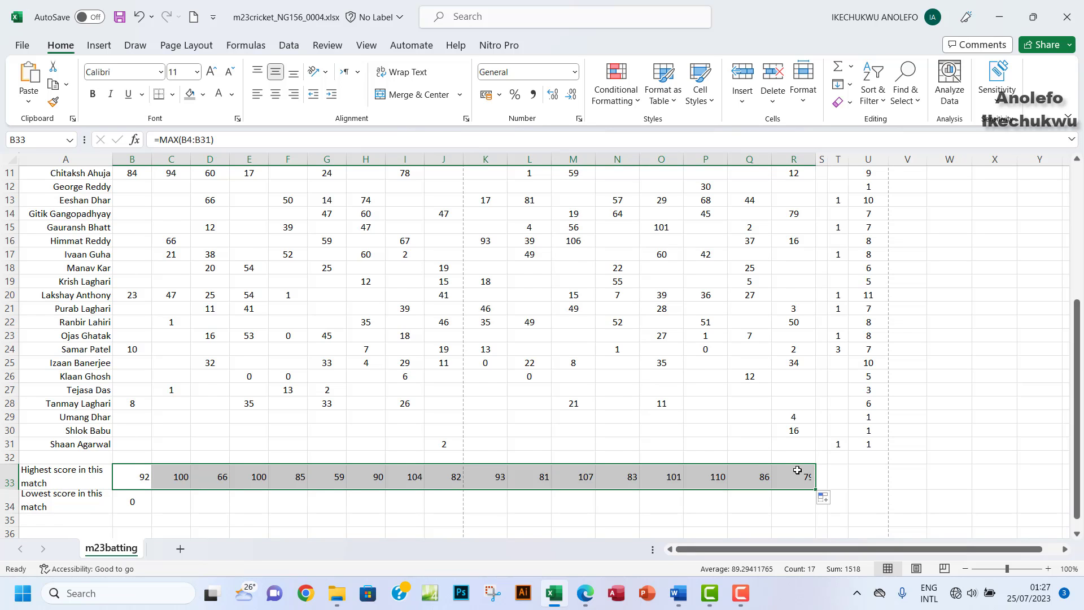
scroll(796, 469, "up", 4)
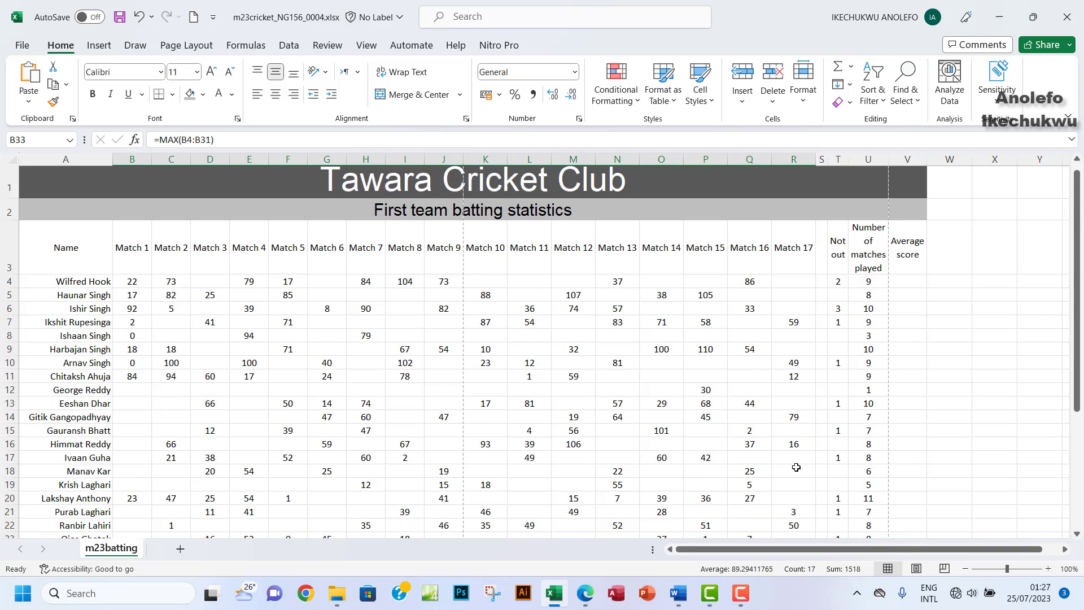
scroll(796, 468, "down", 5)
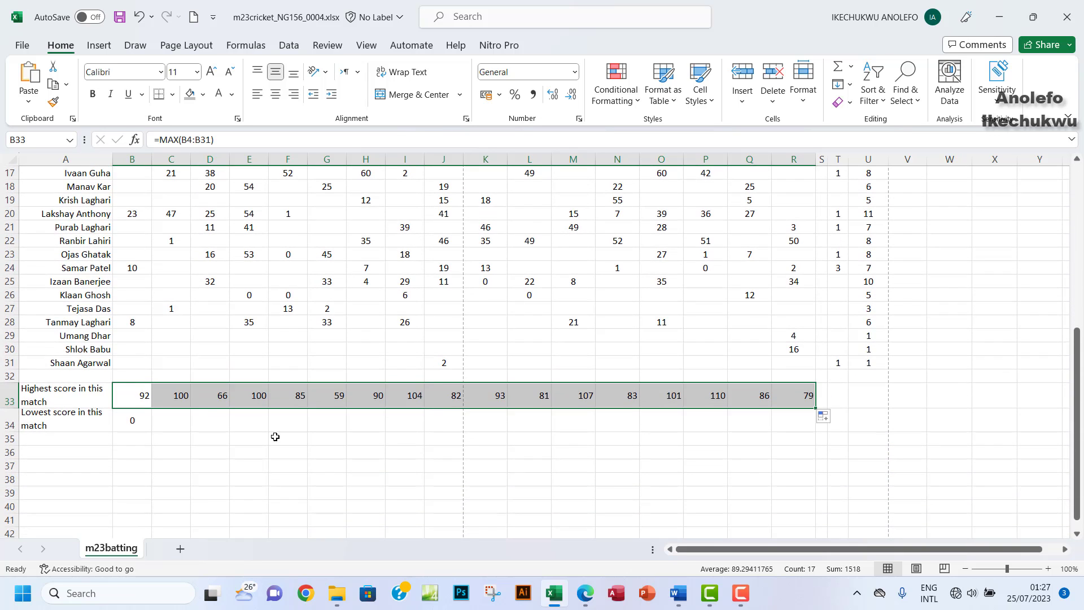
left_click(131, 421)
scroll(178, 304, "up", 4)
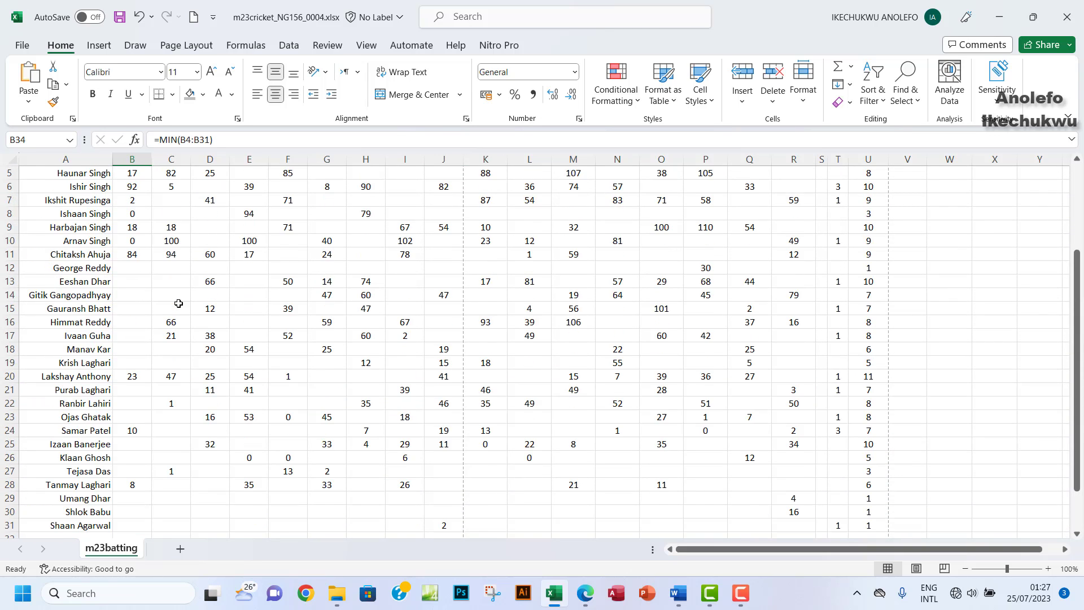
scroll(178, 304, "up", 2)
scroll(178, 310, "down", 5)
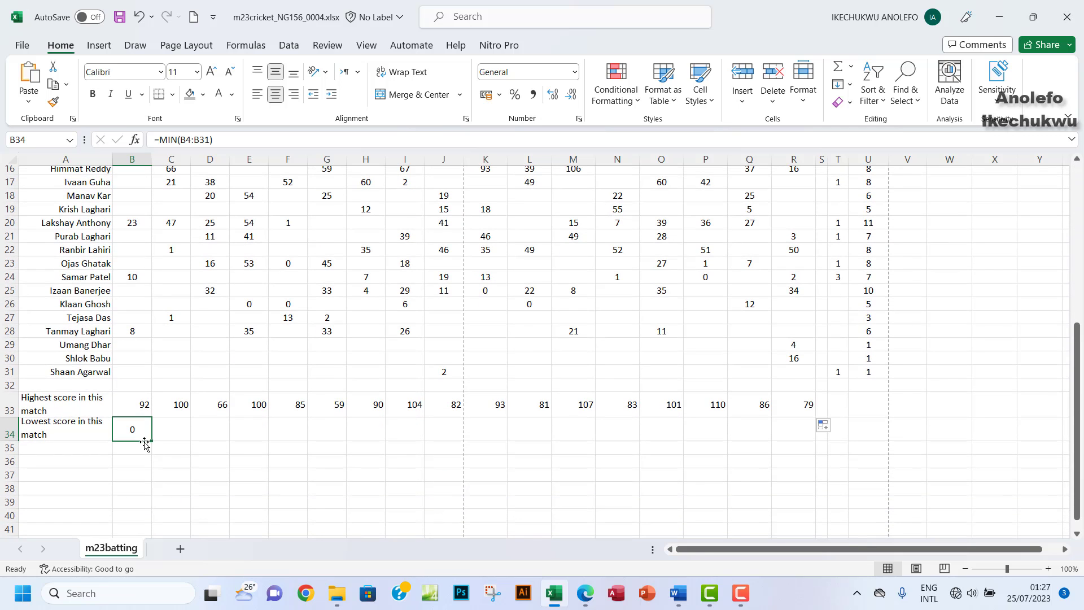
left_click_drag(151, 440, 804, 428)
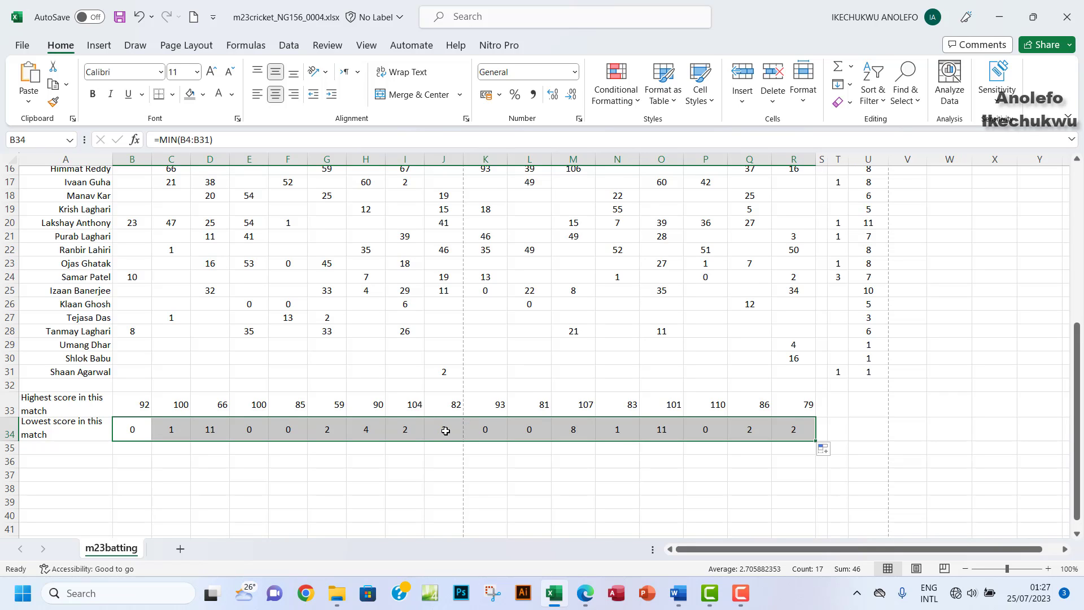
Step: Centre all the highest and lowest score values in B33:R34
scroll(446, 431, "up", 2)
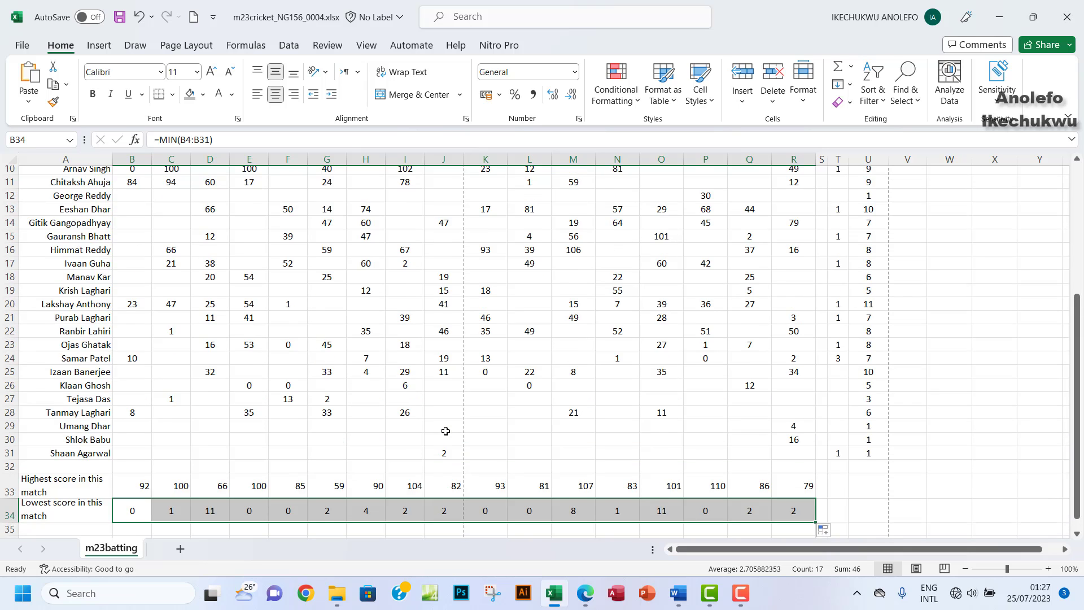
scroll(445, 431, "up", 3)
scroll(446, 431, "down", 6)
left_click_drag(138, 364, 802, 384)
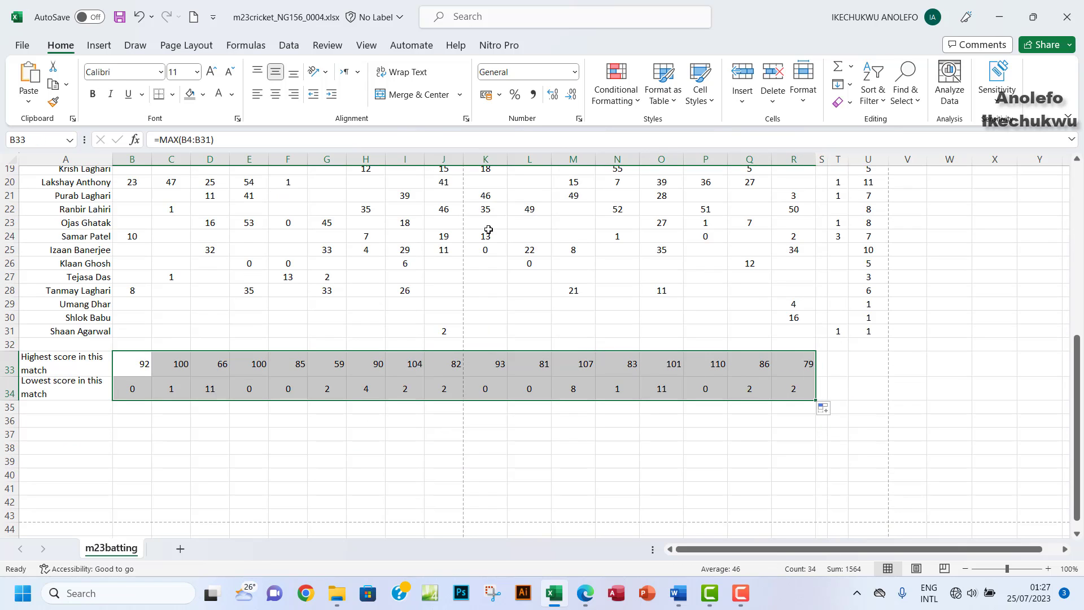
left_click(275, 97)
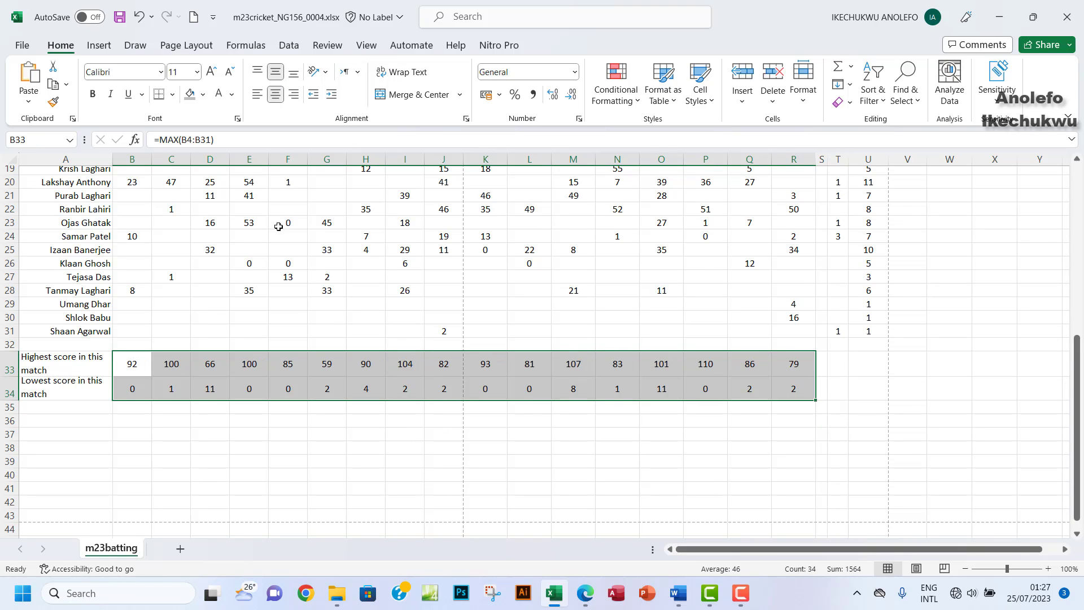
left_click(381, 379)
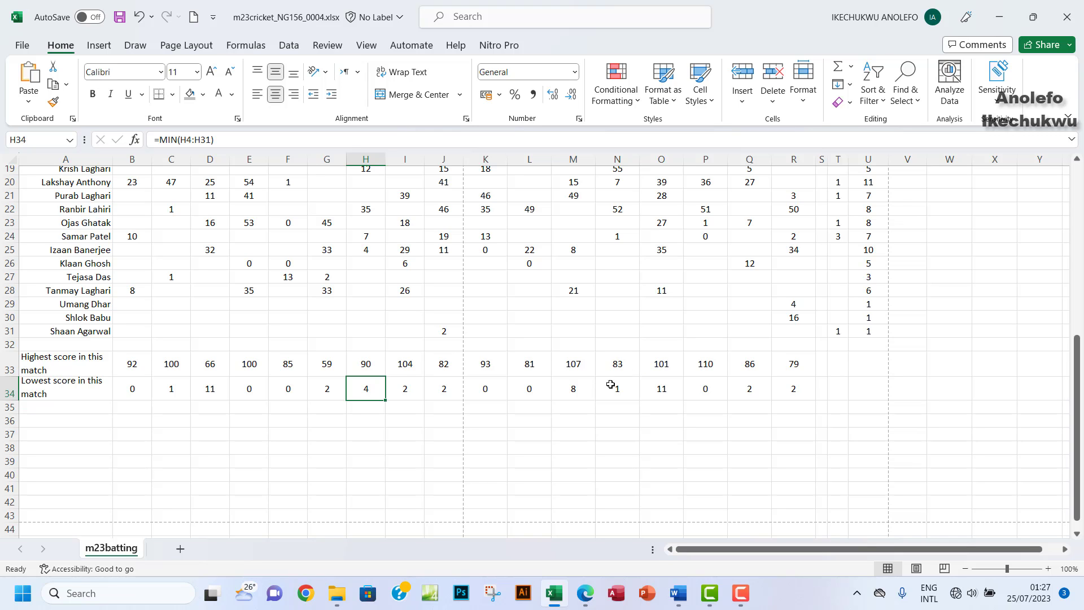
Step: Mark question 4 done with a yellow highlight on the exam paper, then return to Excel
left_click(585, 594)
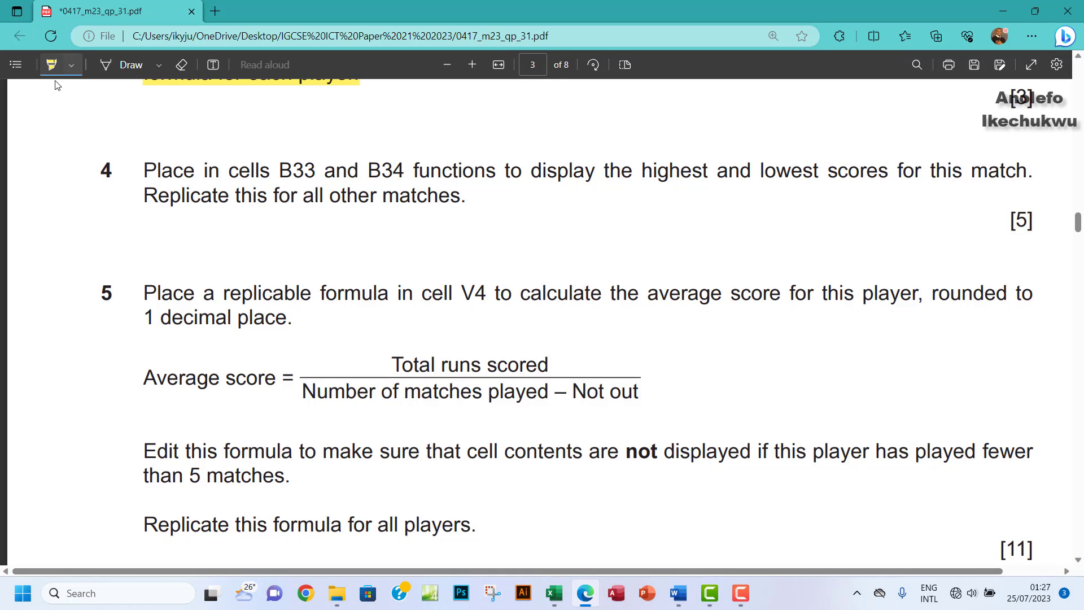
mouse_move(144, 168)
left_mouse_down()
mouse_move(455, 213)
mouse_move(465, 204)
left_mouse_up()
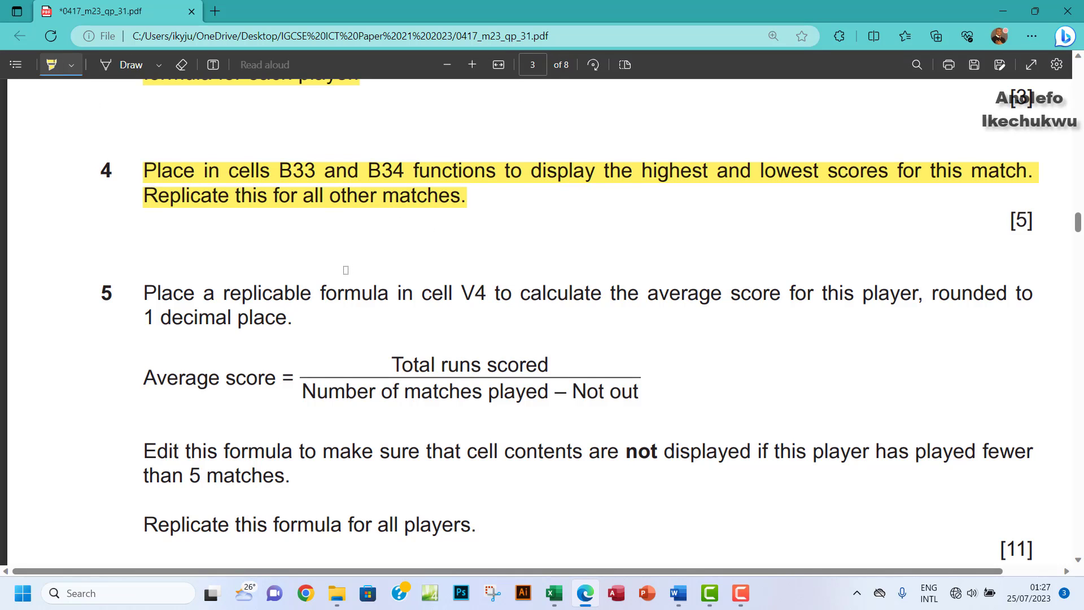
scroll(345, 270, "down", 1)
left_click(50, 66)
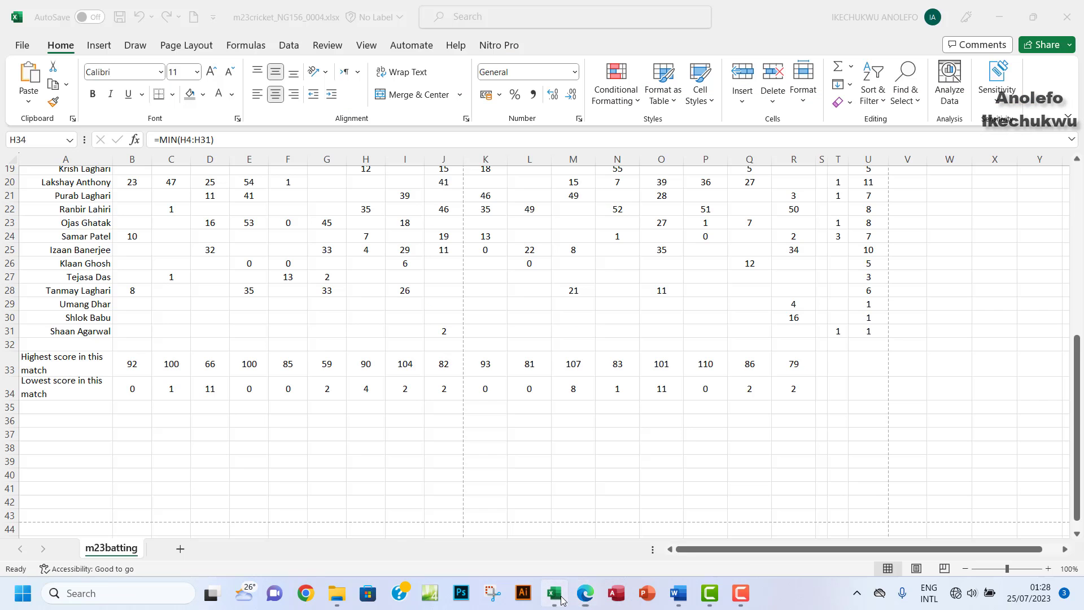
left_click(554, 593)
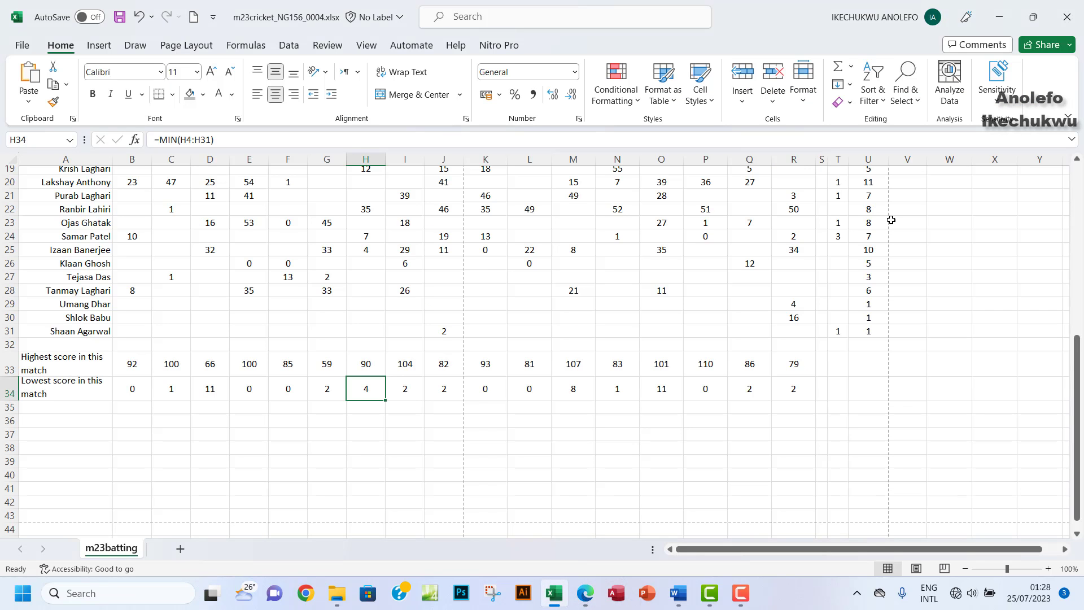
Step: Select V4, then highlight '1 decimal place.' in question 5 of the exam PDF in yellow
scroll(891, 219, "up", 6)
left_click(913, 292)
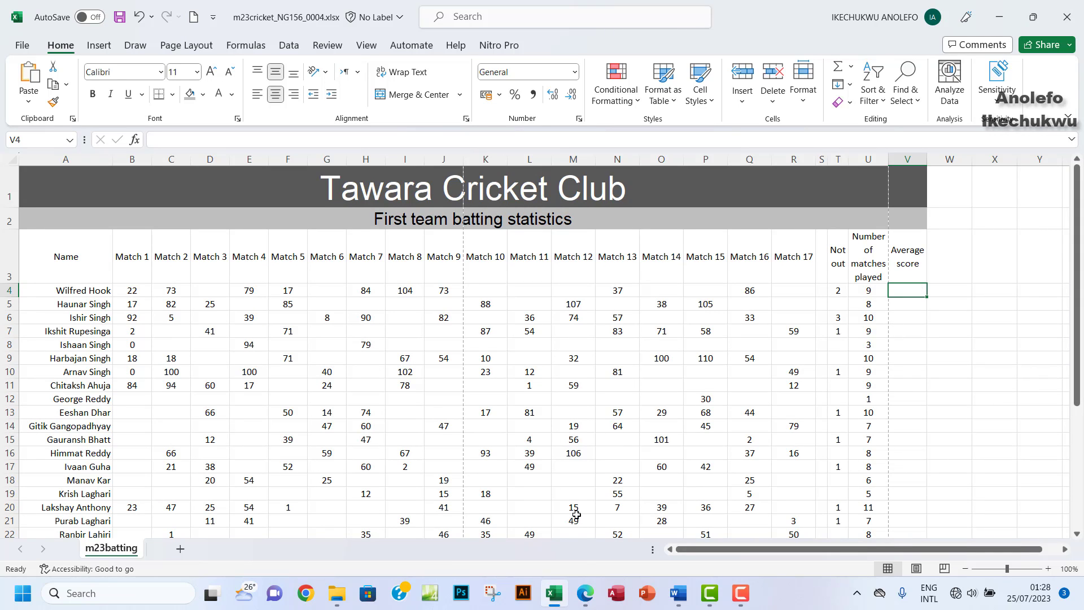
left_click(585, 593)
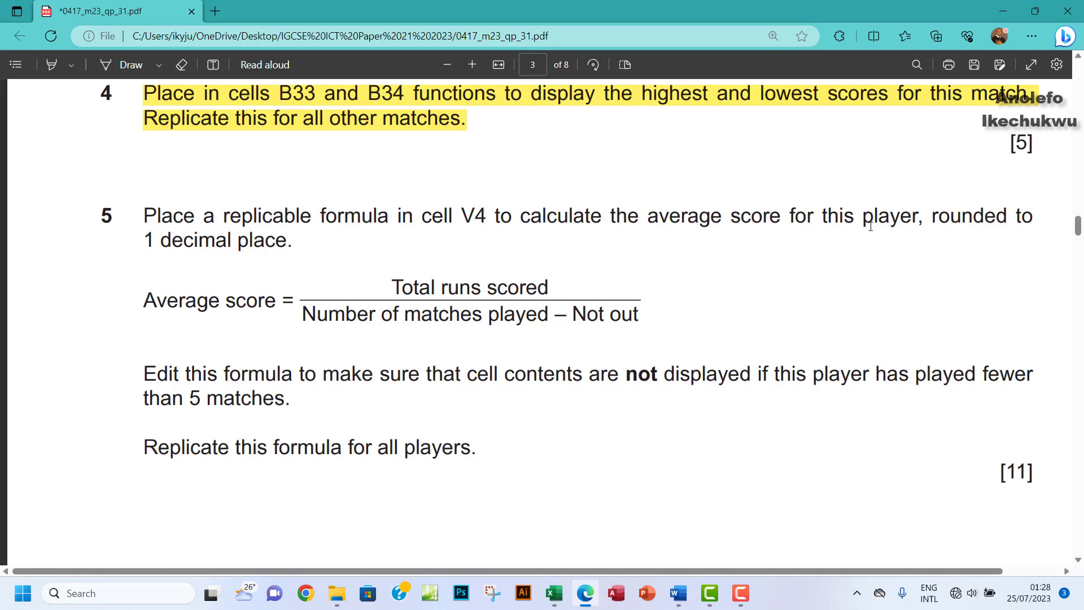
left_click_drag(145, 238, 310, 243)
left_click(54, 67)
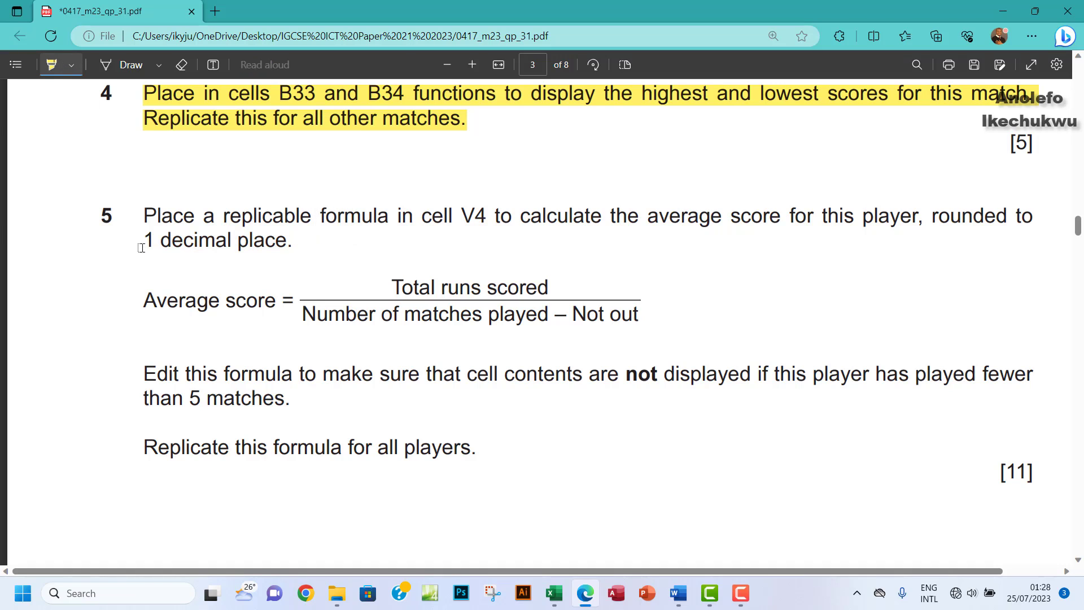
left_click_drag(142, 244, 293, 249)
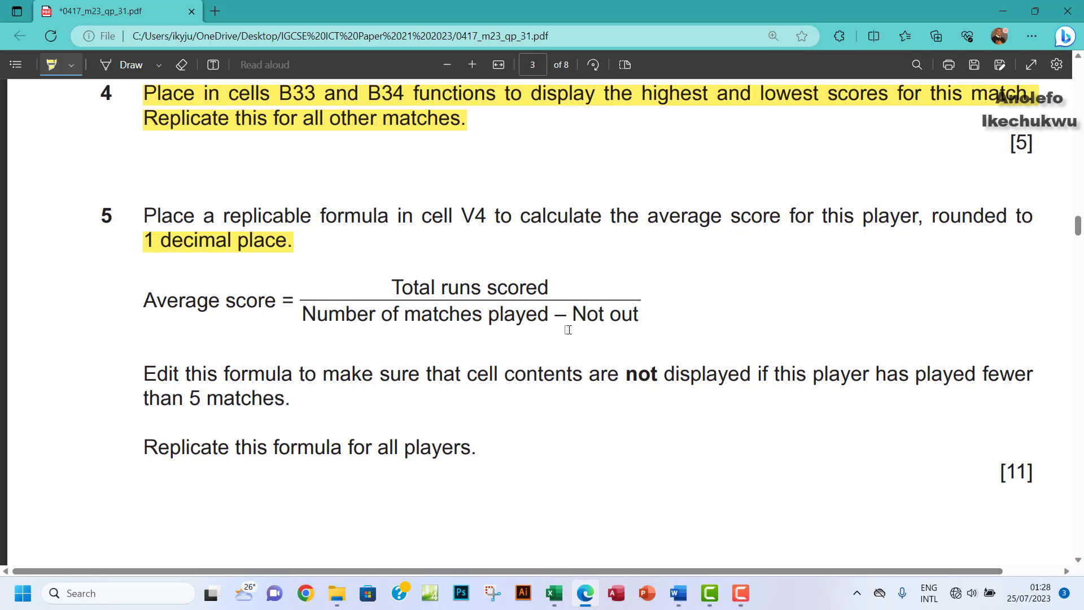
left_click(554, 593)
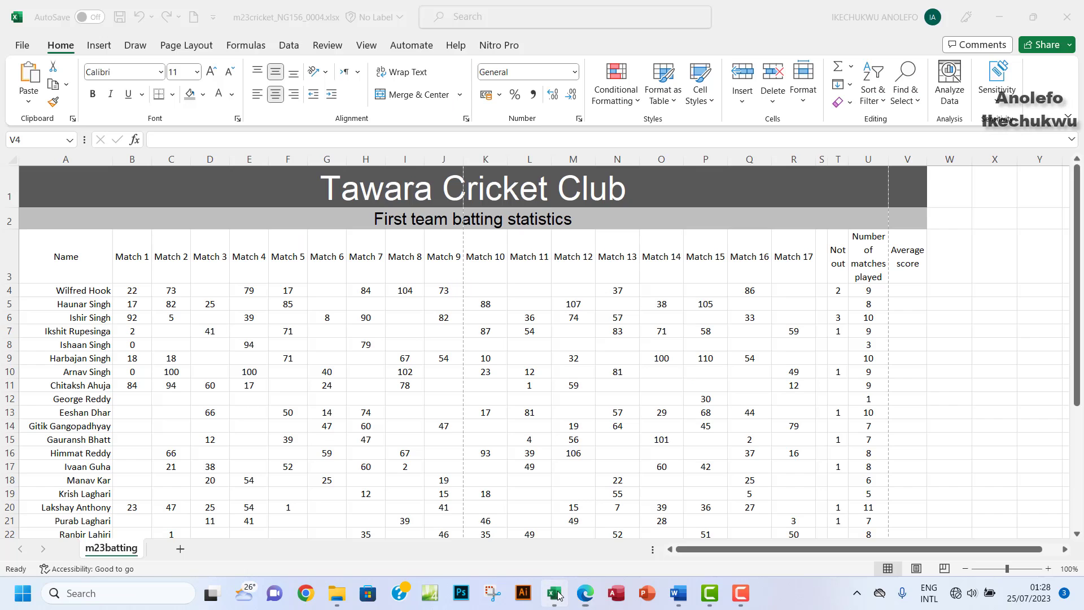
Step: Check the U4 matches-played formula and the Not out column T, then select V4
left_click(873, 291)
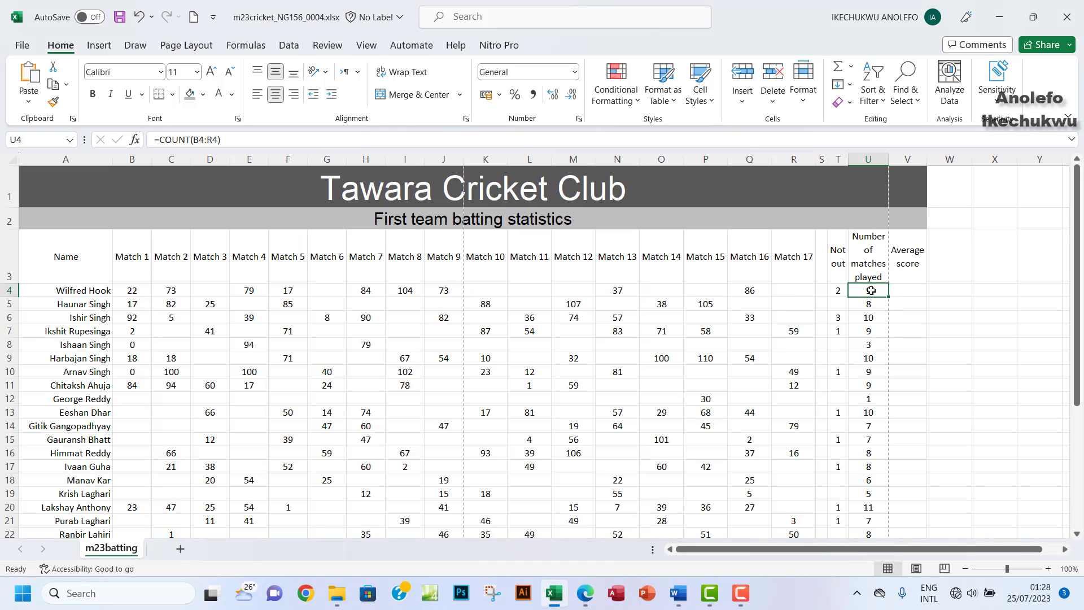
left_click(842, 291)
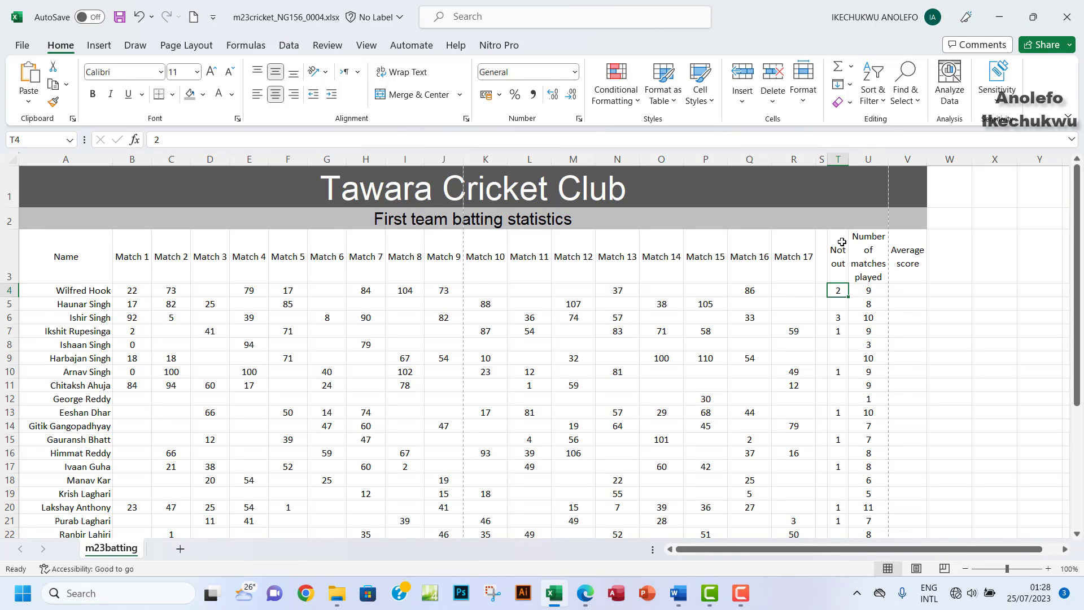
left_click(838, 160)
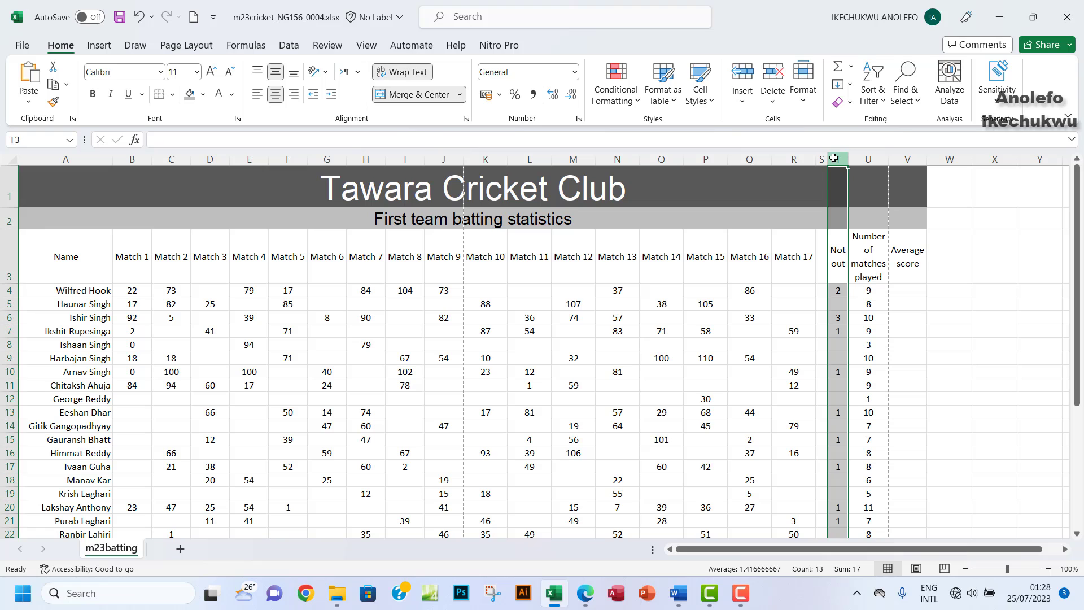
left_click(898, 290)
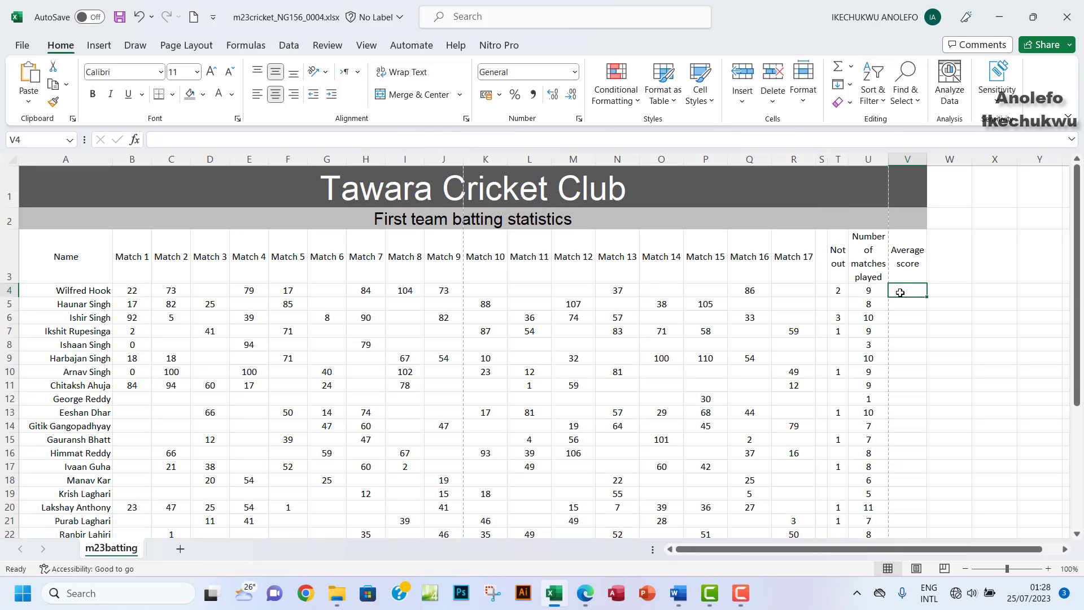
left_click(585, 594)
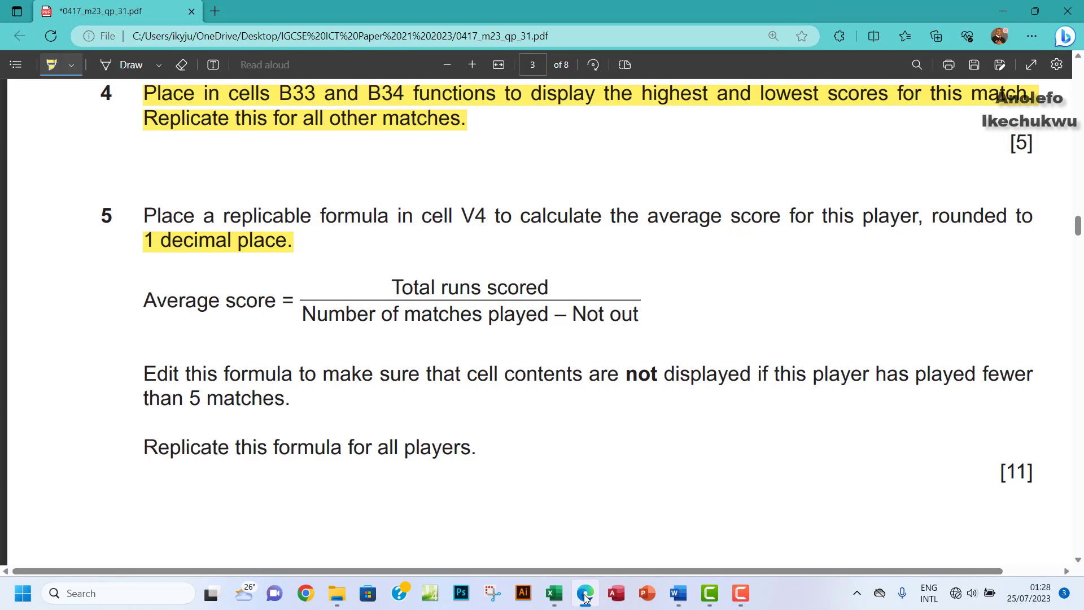
left_click(585, 594)
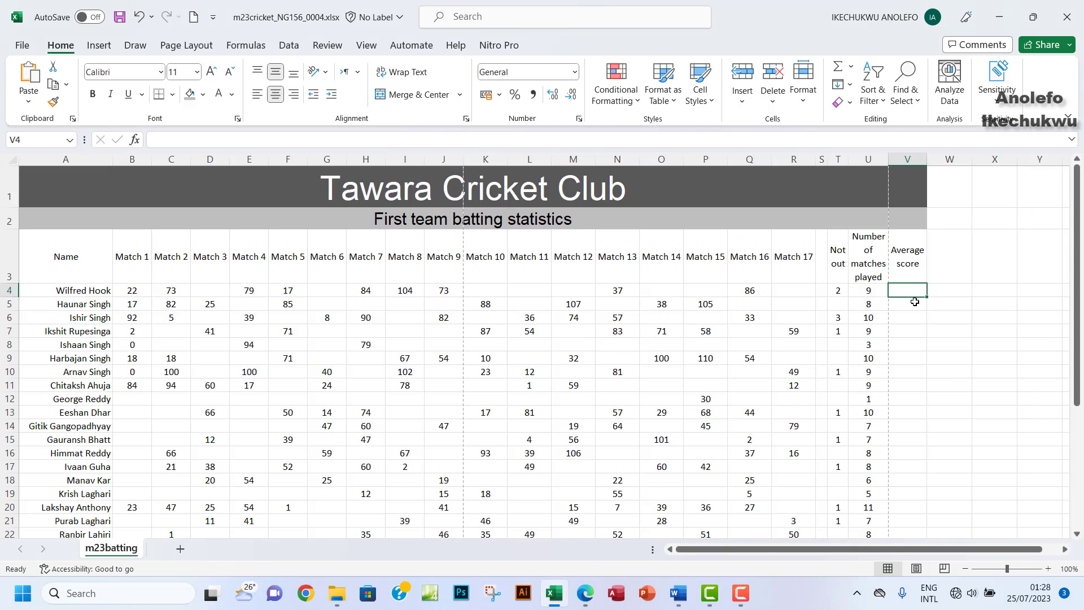
Step: Enter =SUM(B4:R4) in V4 to total the first player's runs (575), then recheck the exam task
type("=")
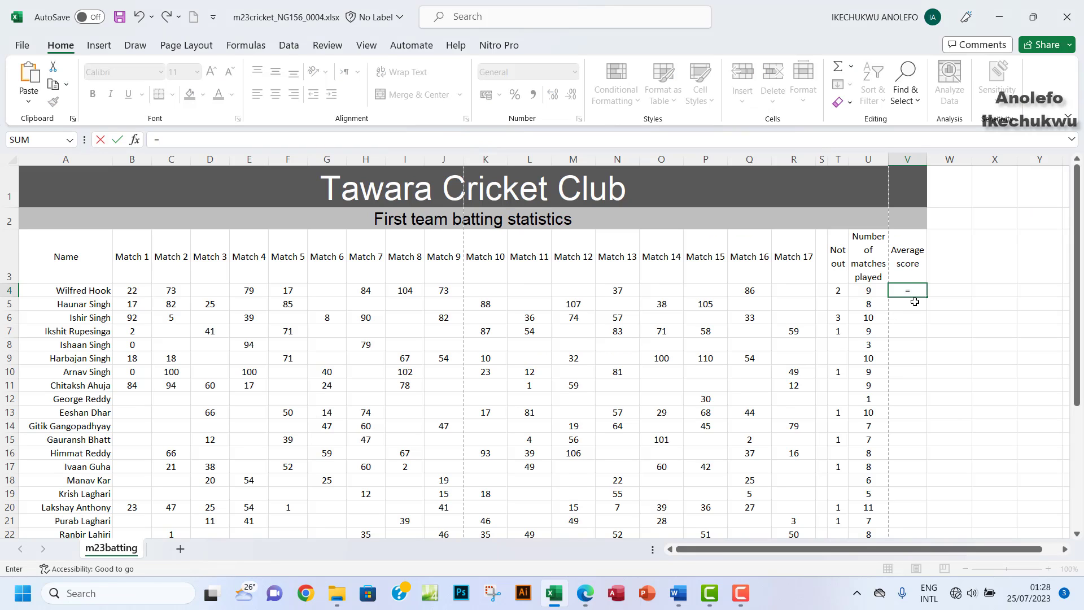
type("sum")
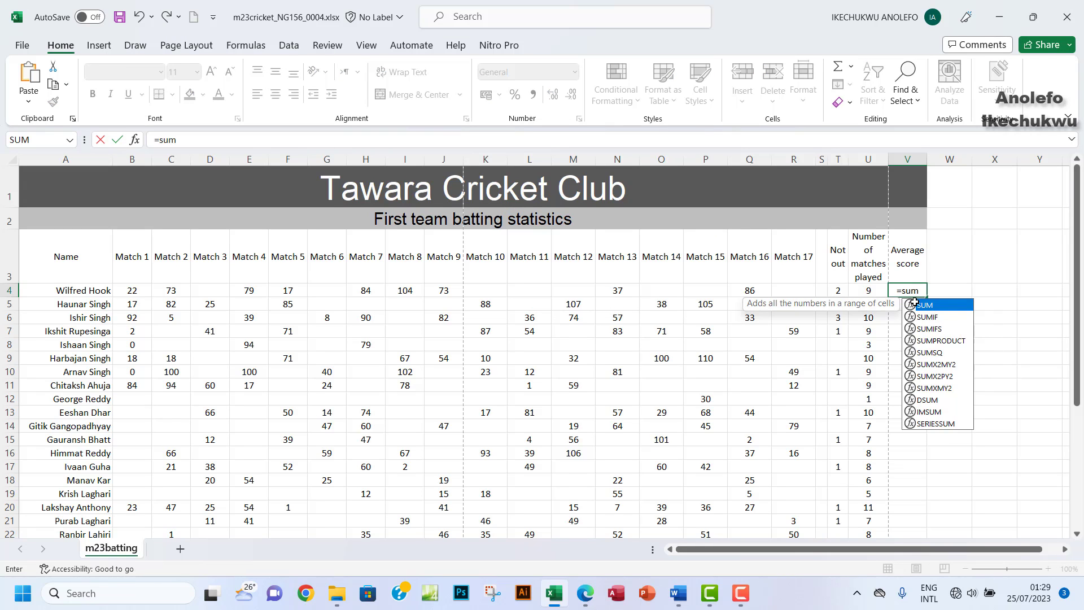
type("(")
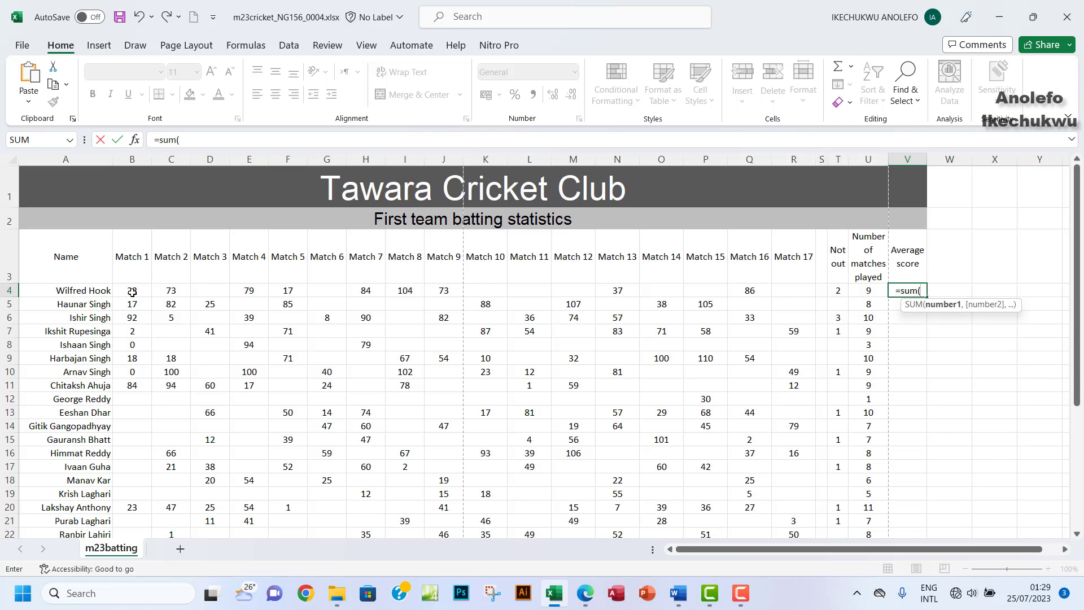
left_click_drag(132, 292, 792, 288)
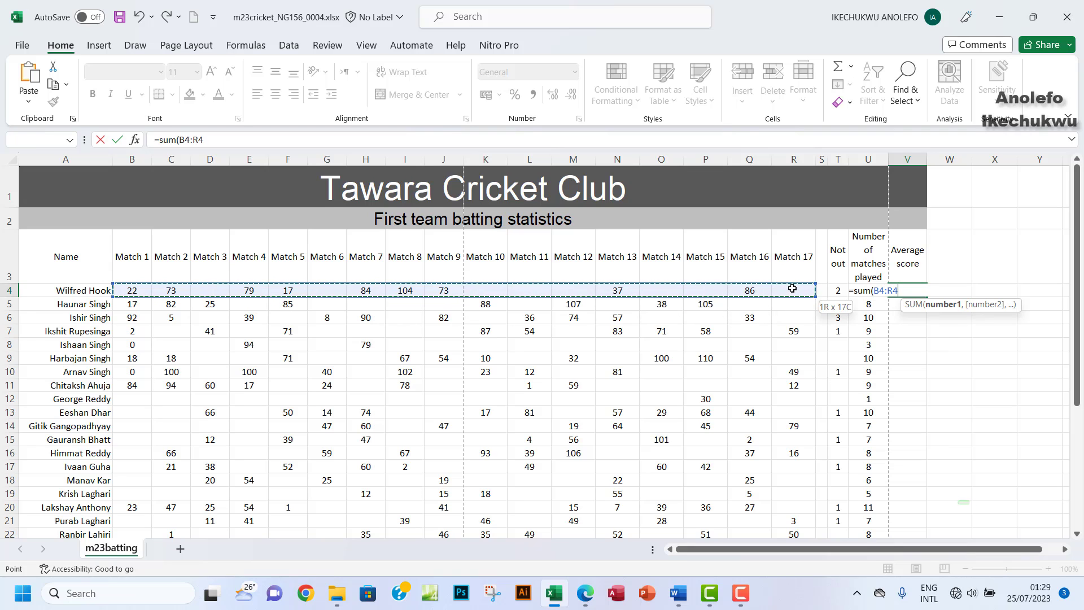
left_click_drag(793, 288, 792, 289)
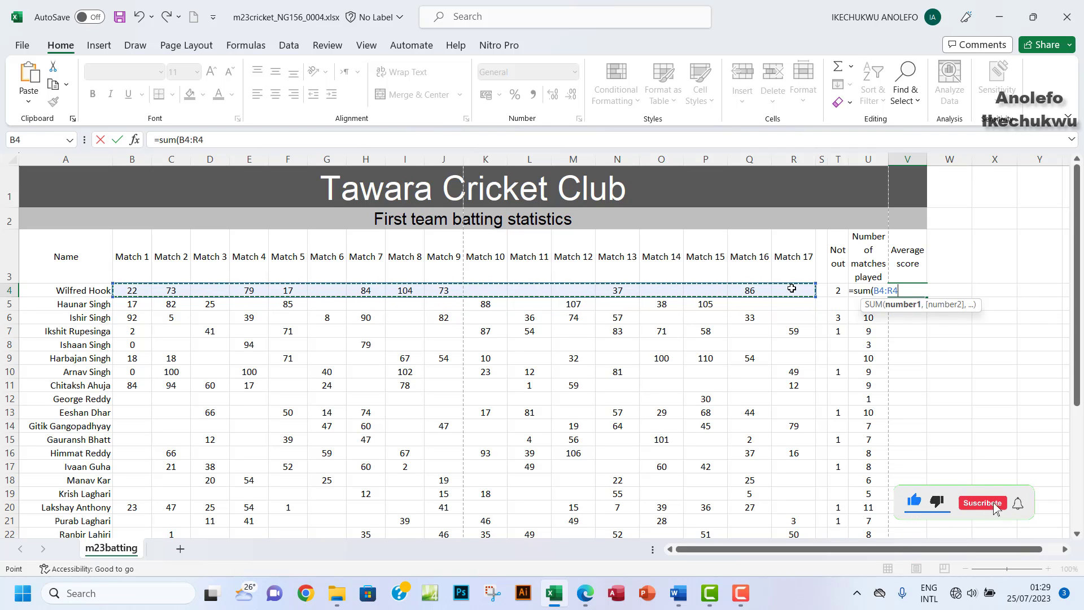
type(")")
key("Return")
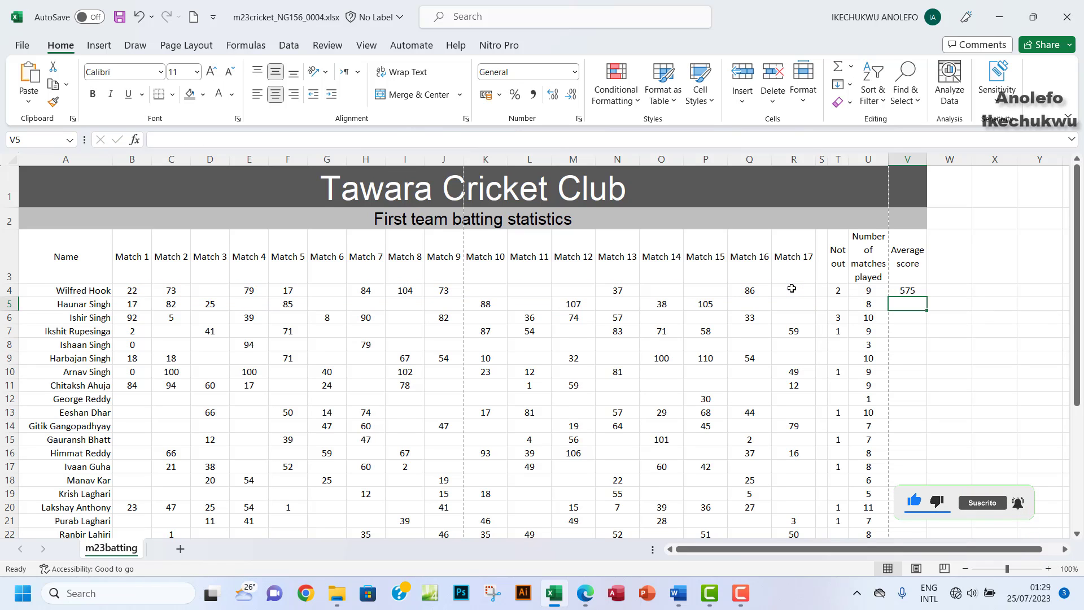
left_click(907, 291)
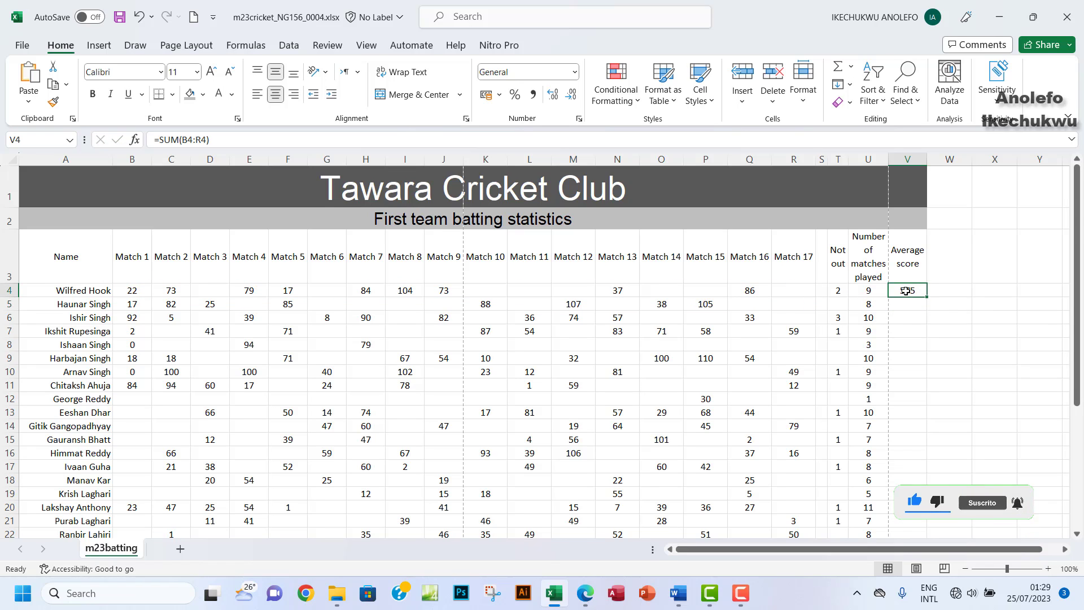
left_click(586, 595)
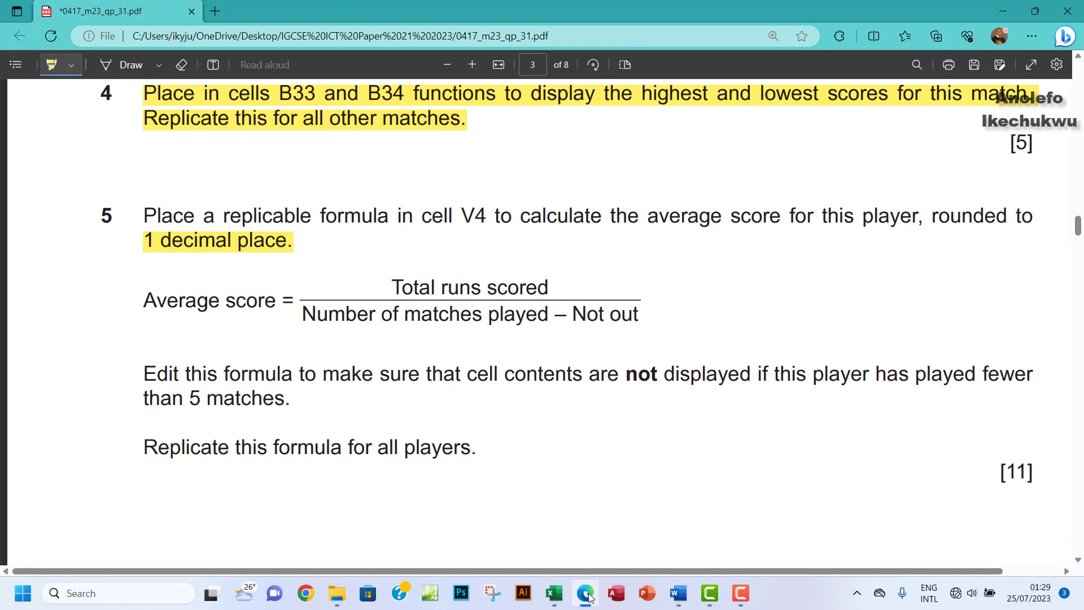
left_click(587, 595)
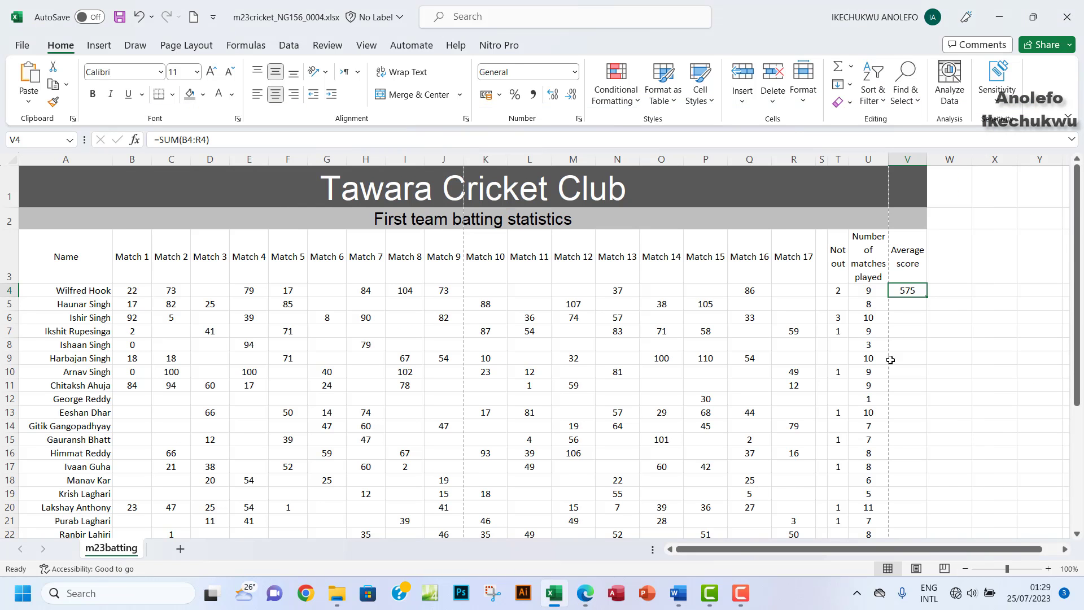
Step: Extend V4's formula with /(COUNT(B4:R4)) to divide the runs by matches played
left_click(218, 139)
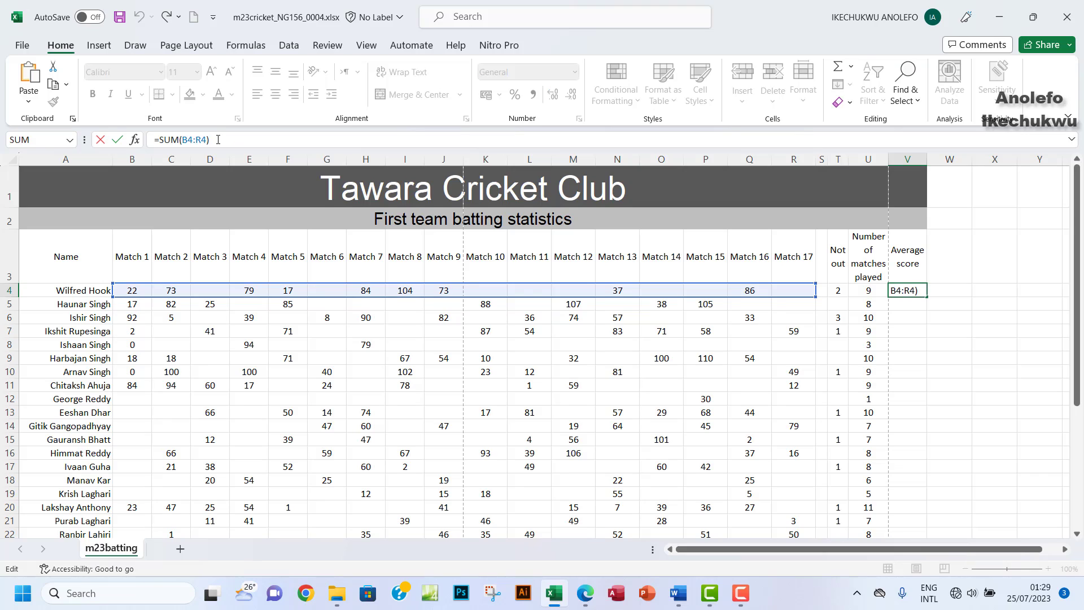
type("/(count")
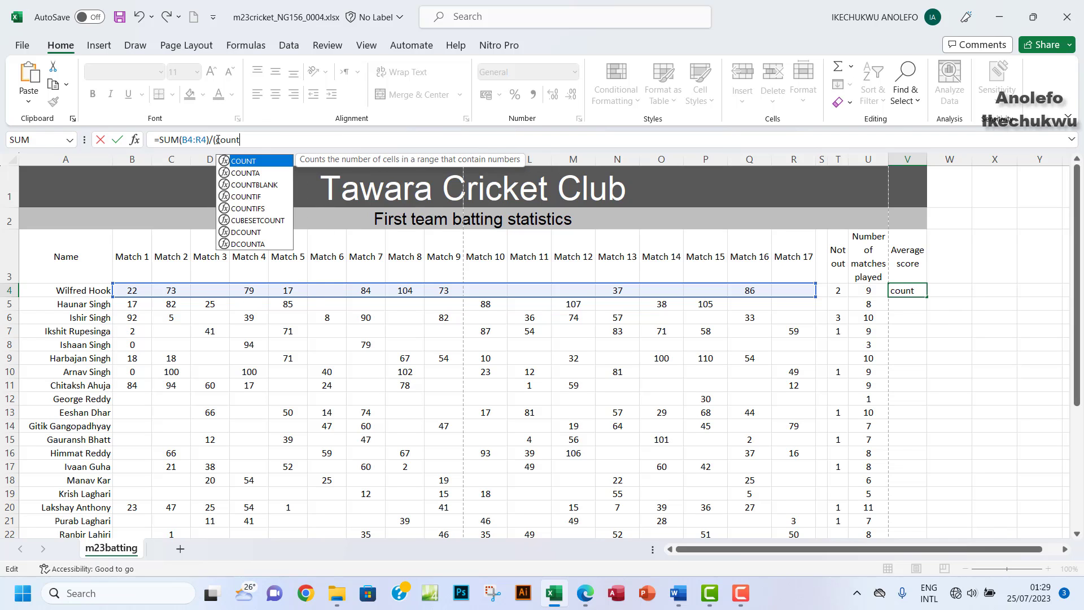
double_click(258, 163)
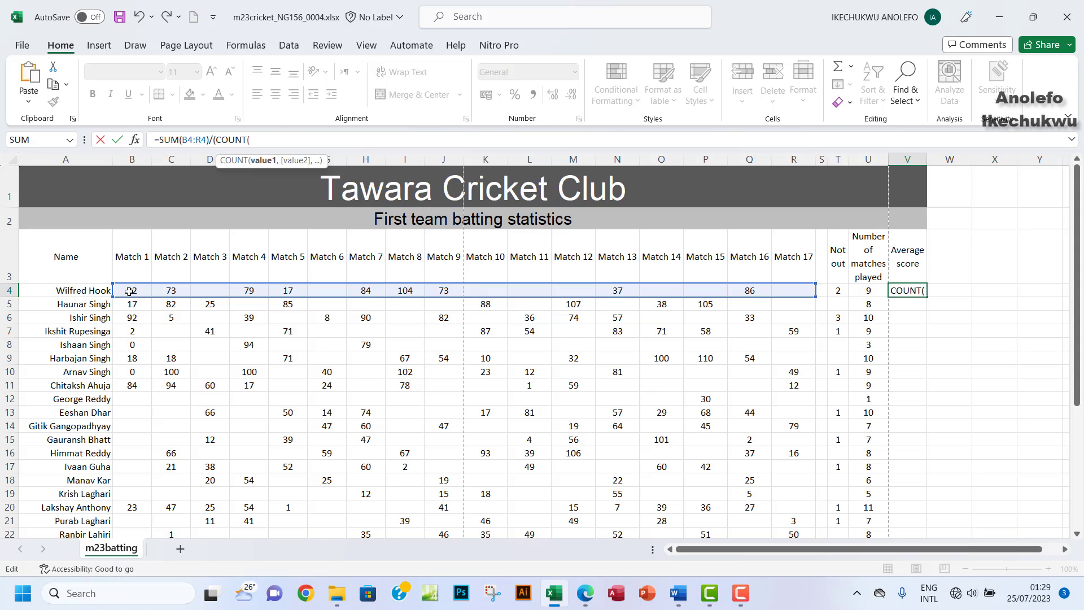
left_click_drag(134, 291, 799, 294)
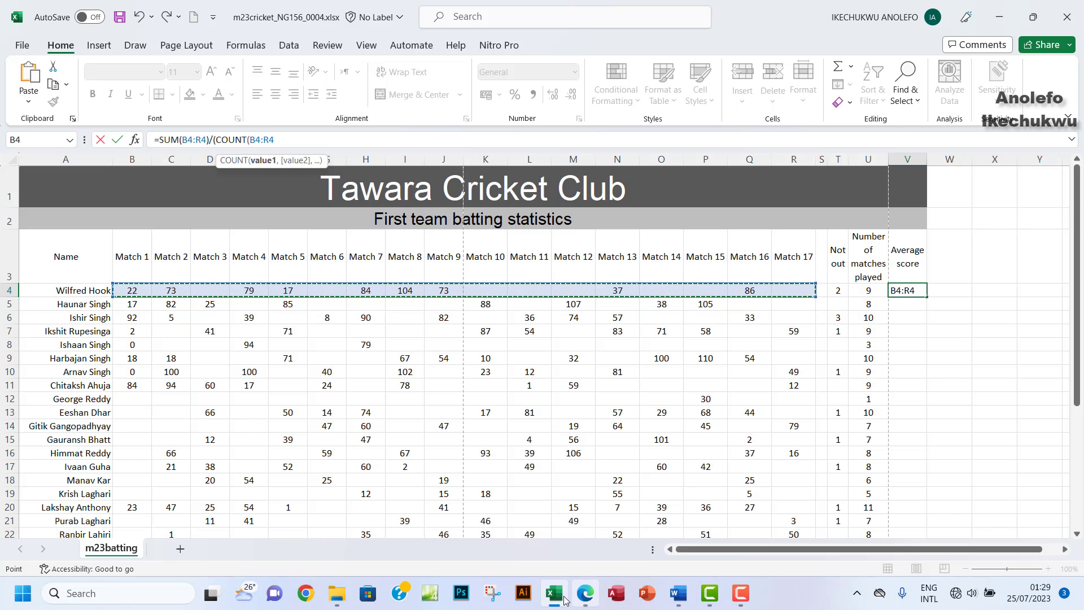
left_click(591, 599)
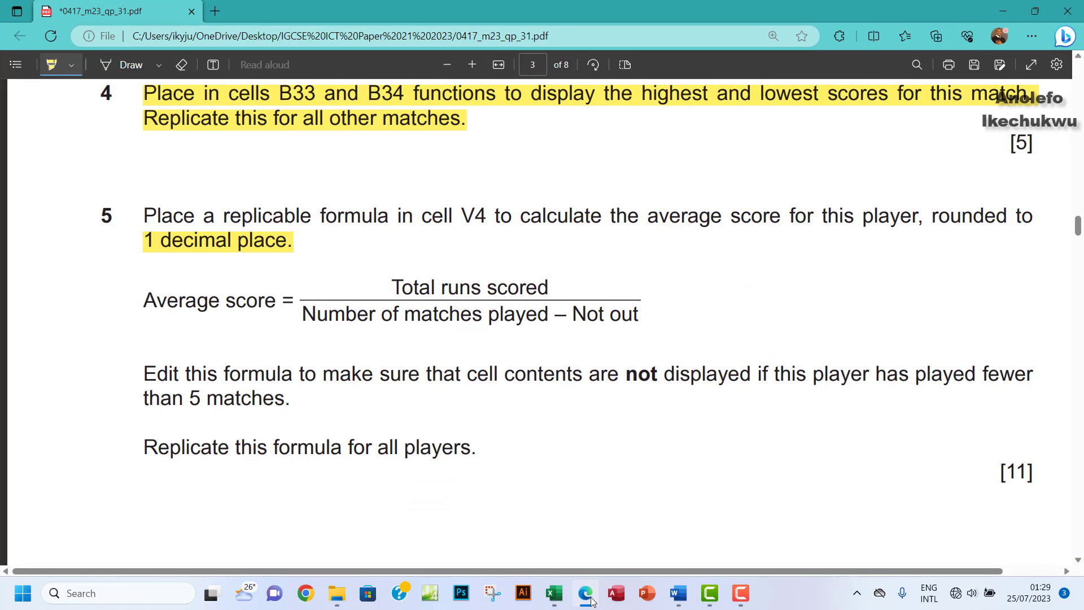
left_click(587, 596)
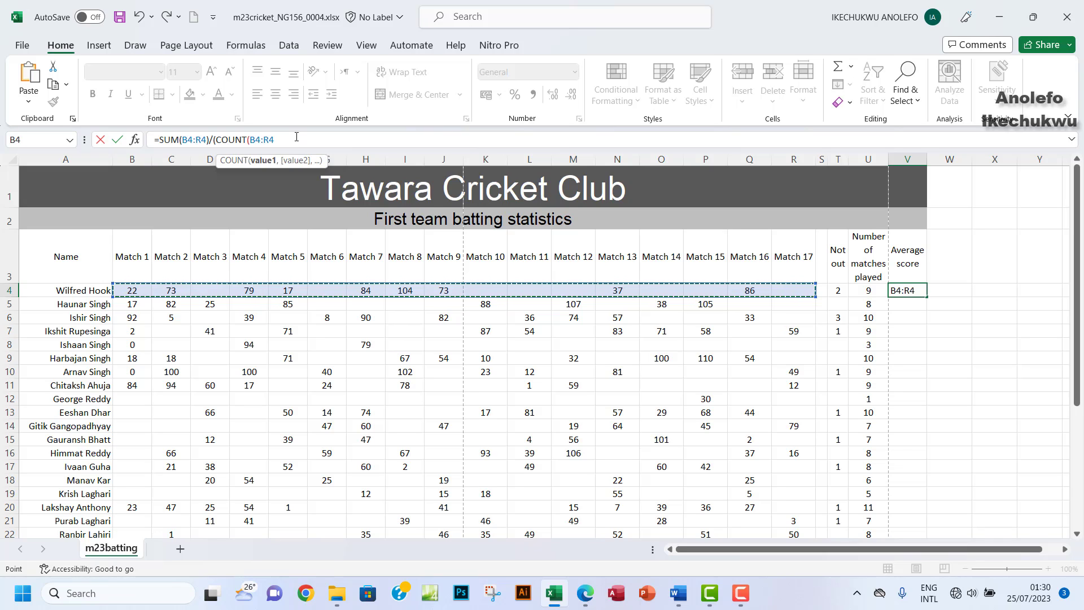
type(")")
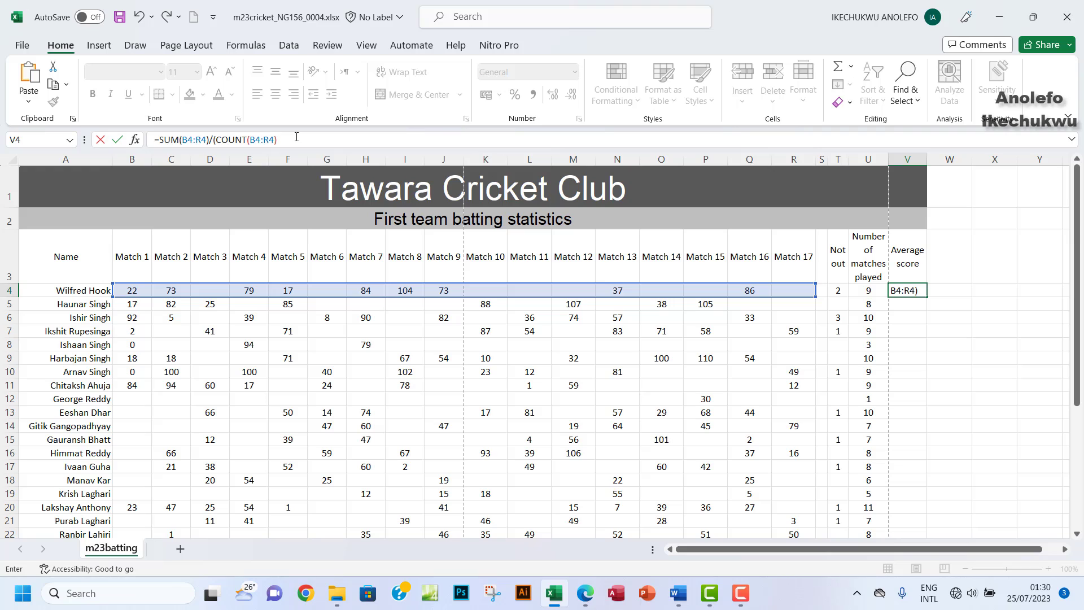
Step: Finish the average formula in V4, giving 63.889, and reopen it for further editing
left_click(210, 142)
type("/")
left_click(586, 598)
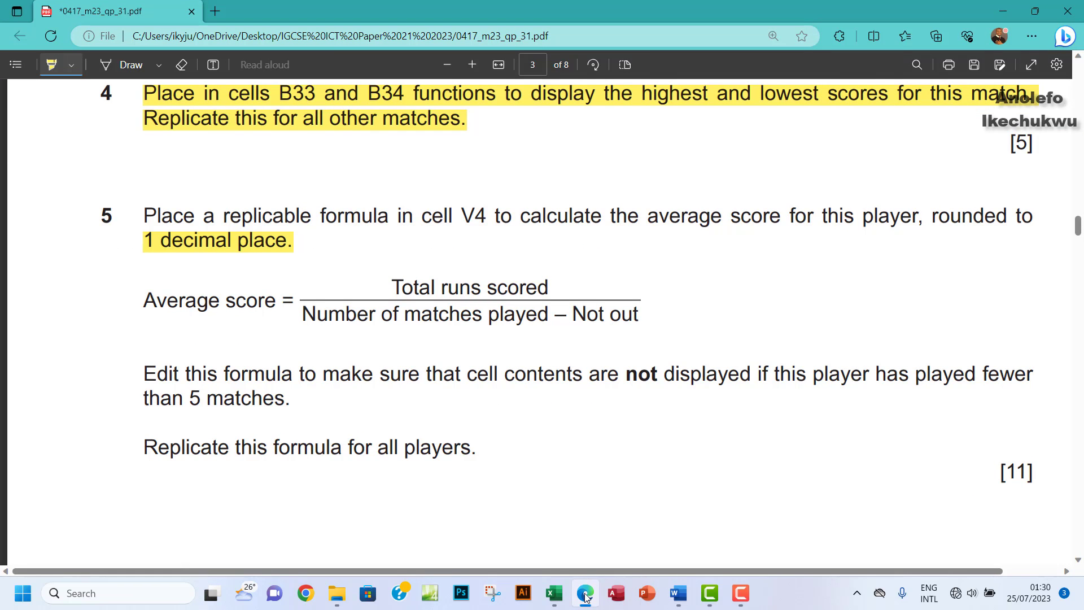
left_click(586, 598)
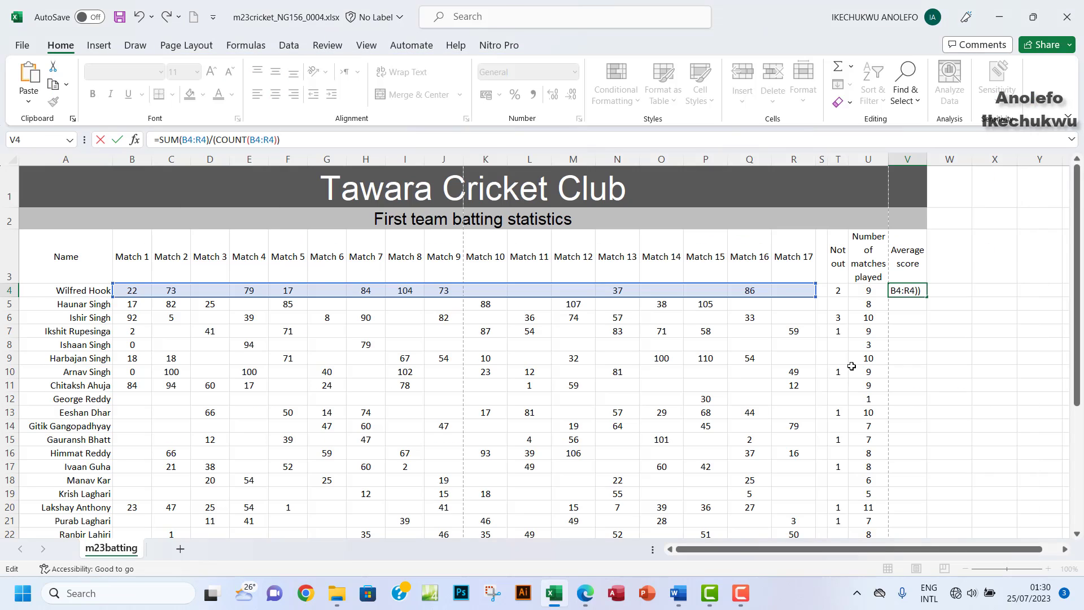
left_click(837, 292)
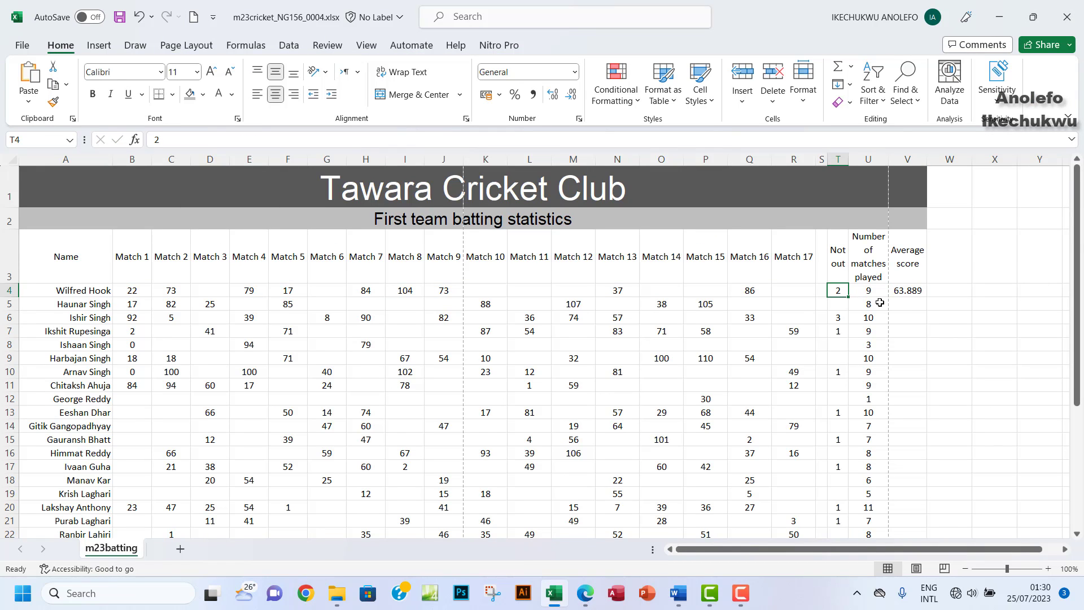
left_click(913, 291)
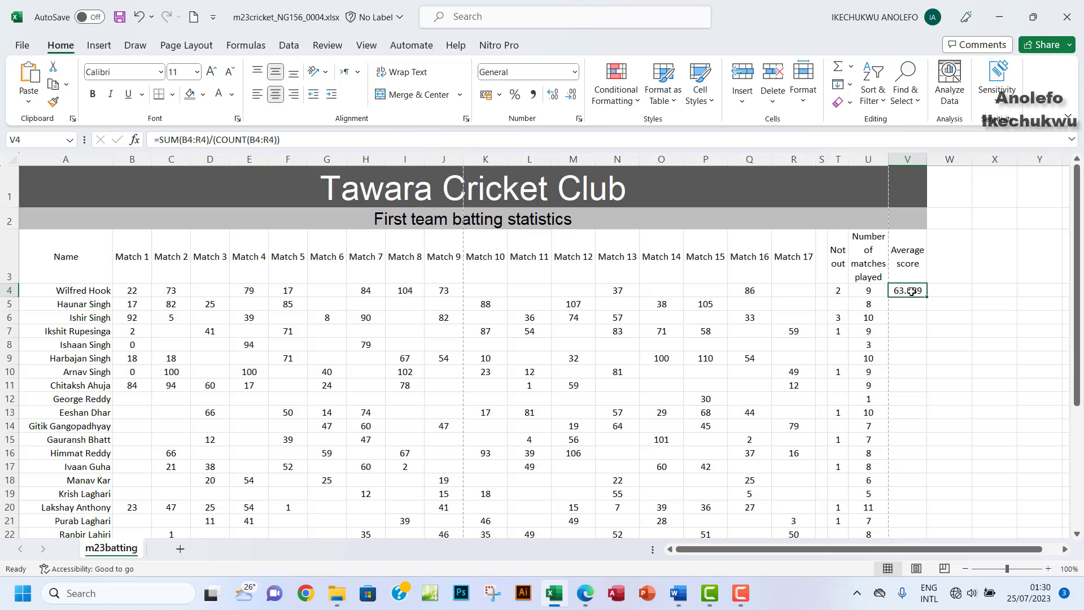
left_click(277, 140)
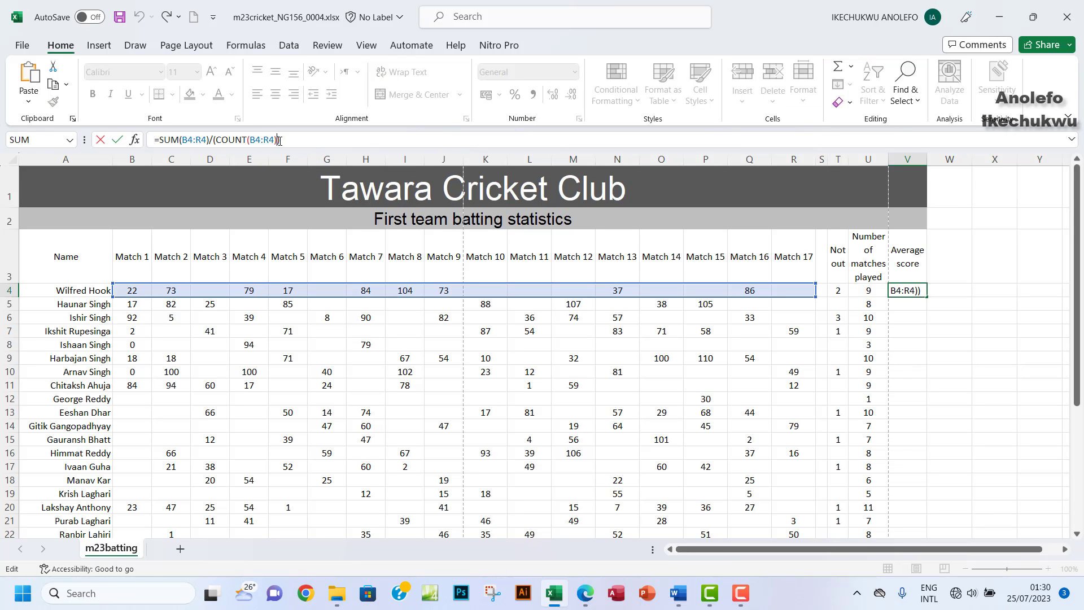
Step: Change V4 to =SUM(B4:R4)/(COUNT(B4:R4)-T4) so the average becomes 82.143
type("-")
left_click(839, 291)
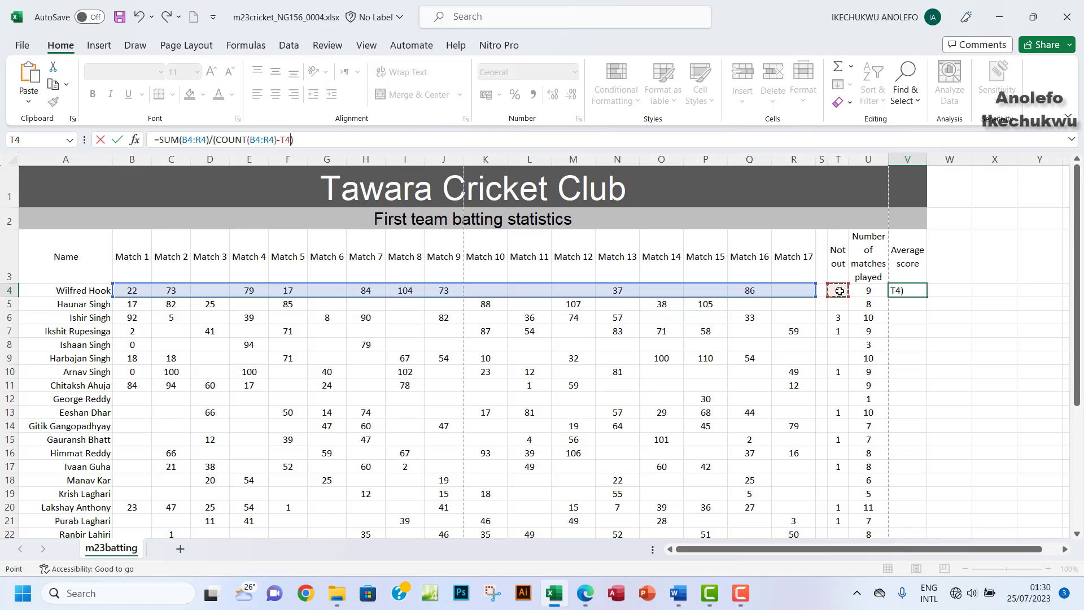
key("Return")
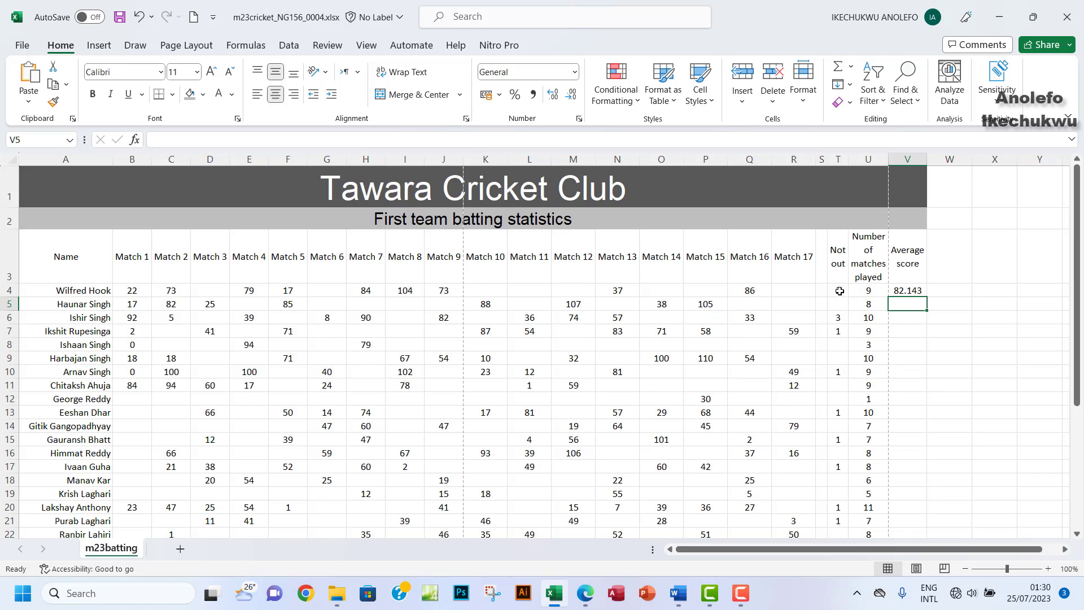
left_click(912, 291)
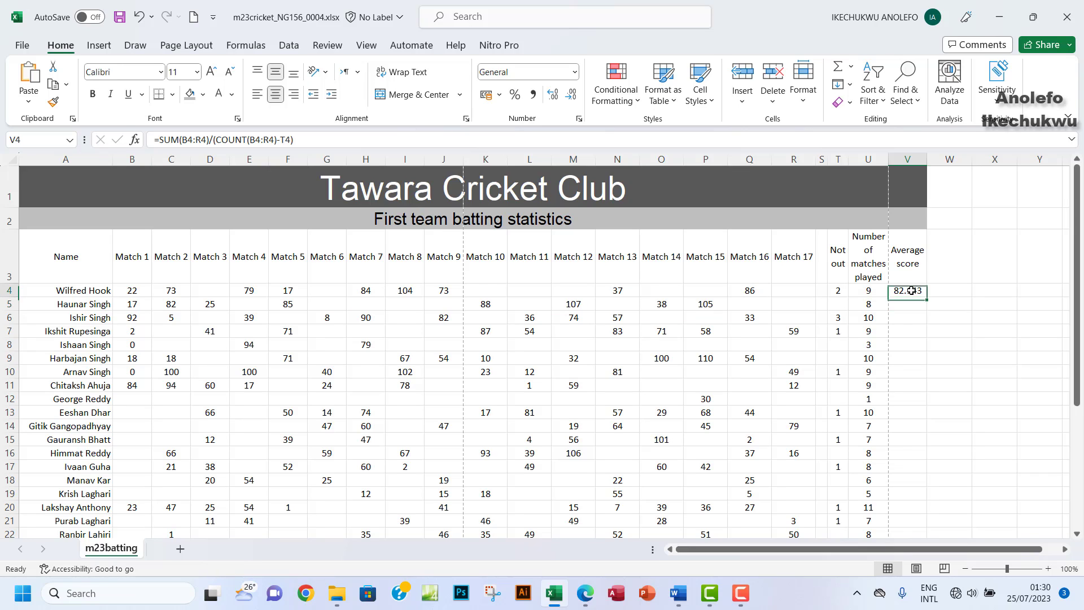
left_click(585, 593)
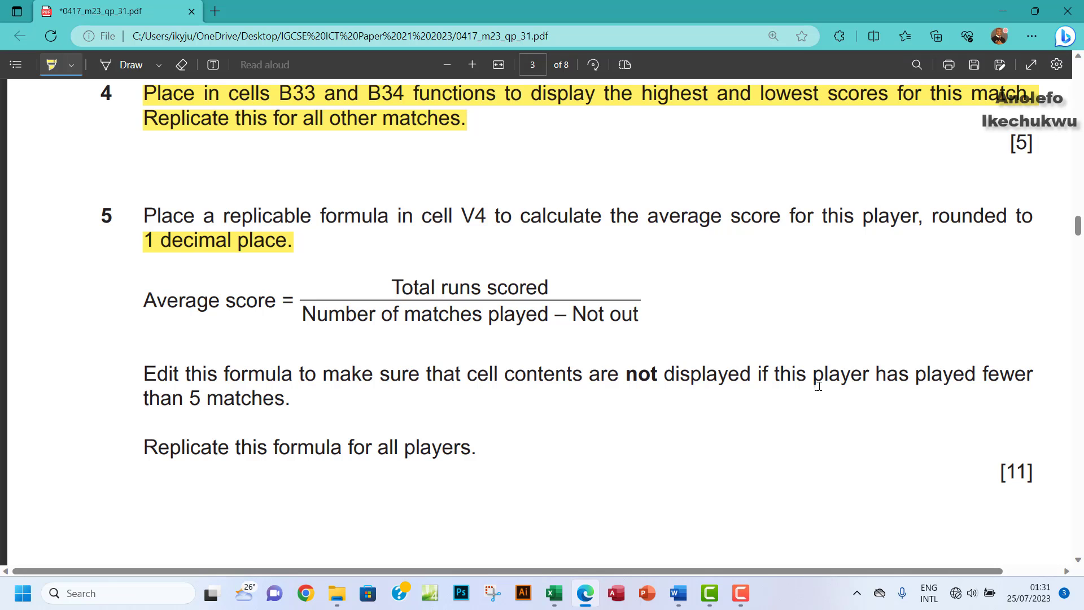
Step: Switch from the PDF back to the cricket batting workbook in Excel
left_click(555, 599)
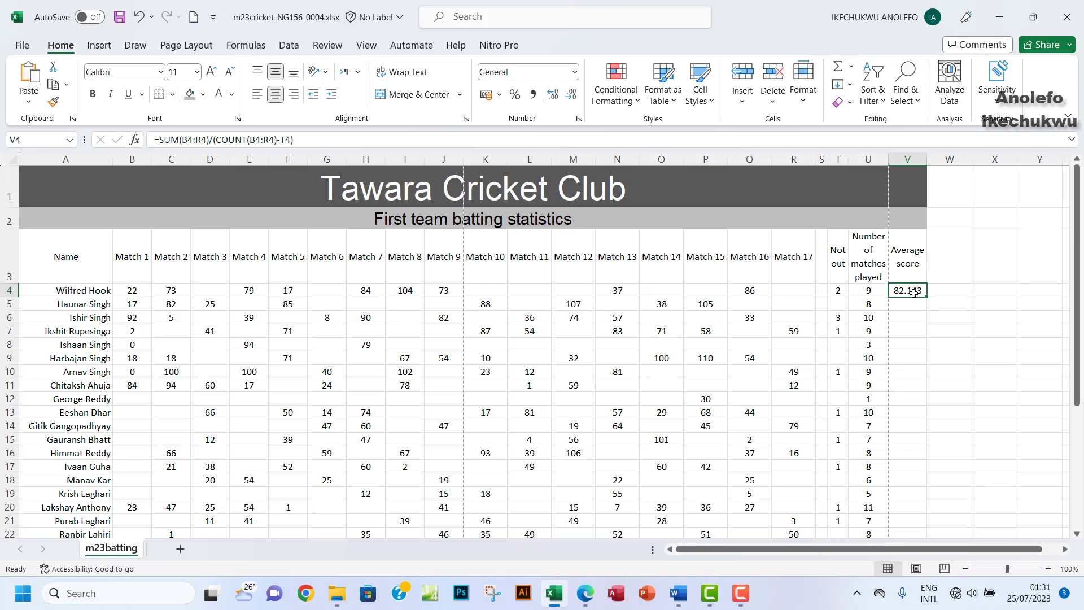
Step: Change V4 to =ROUND(SUM(B4:R4)/(COUNT(B4:R4)-T4),1), giving 82.1, then return to the question paper
left_click(179, 141)
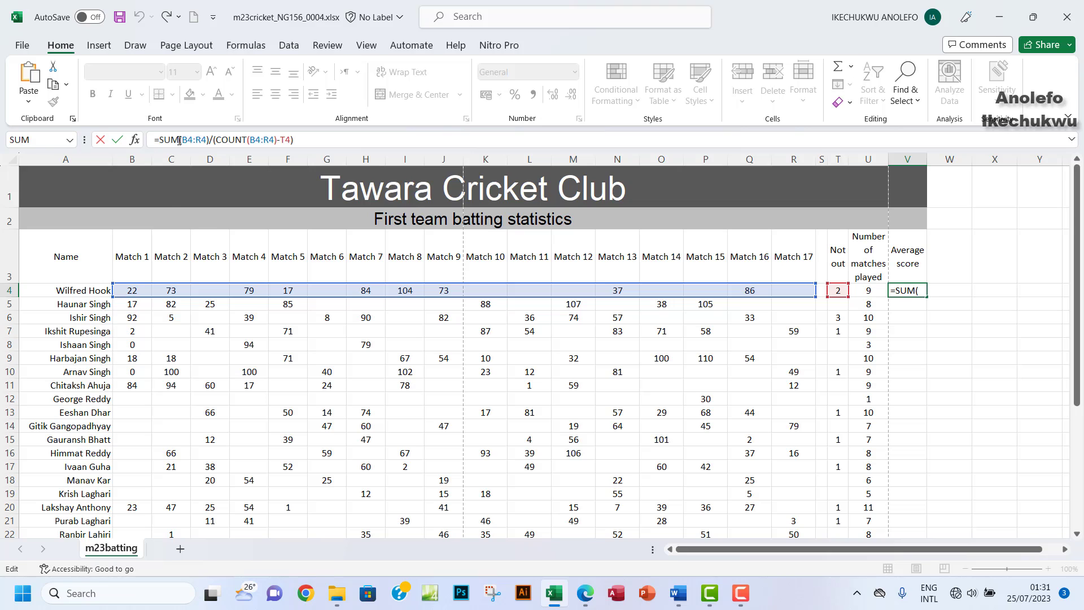
type("ROUN")
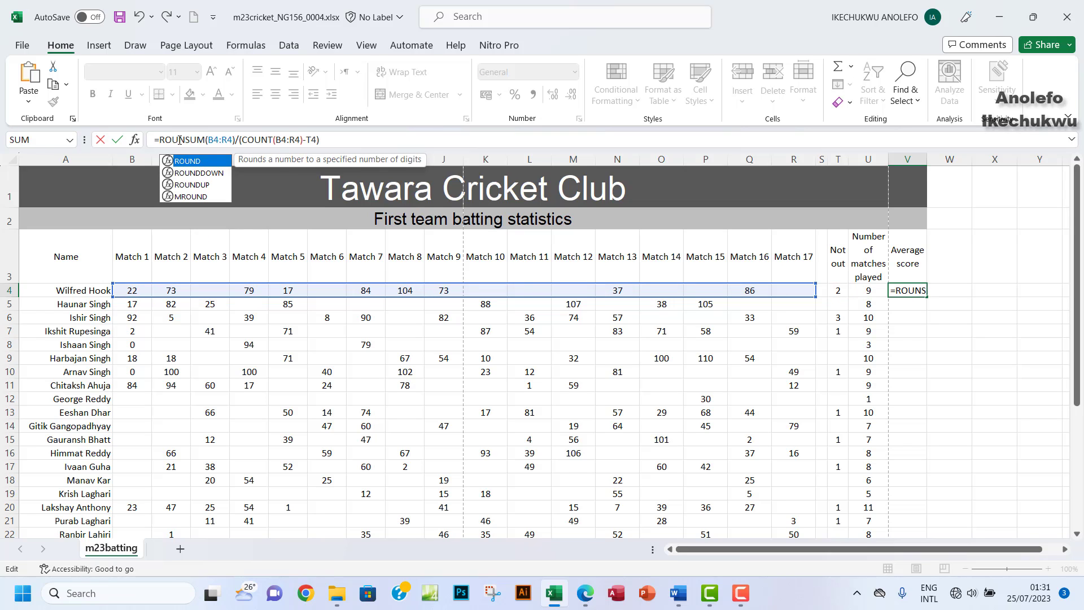
double_click(195, 161)
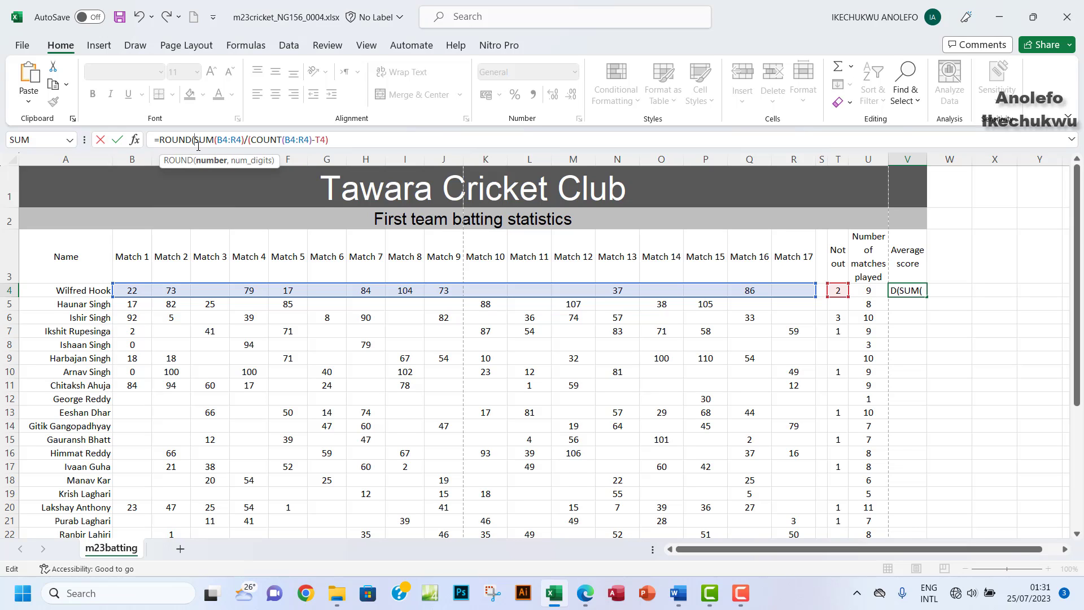
left_click(341, 144)
type(",")
type("1)")
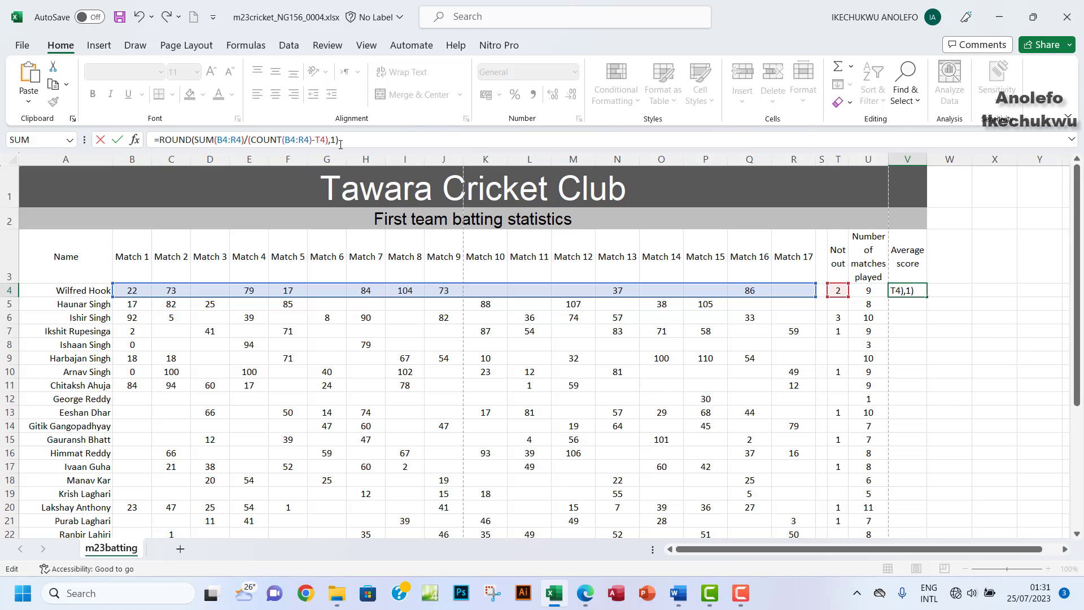
key("Return")
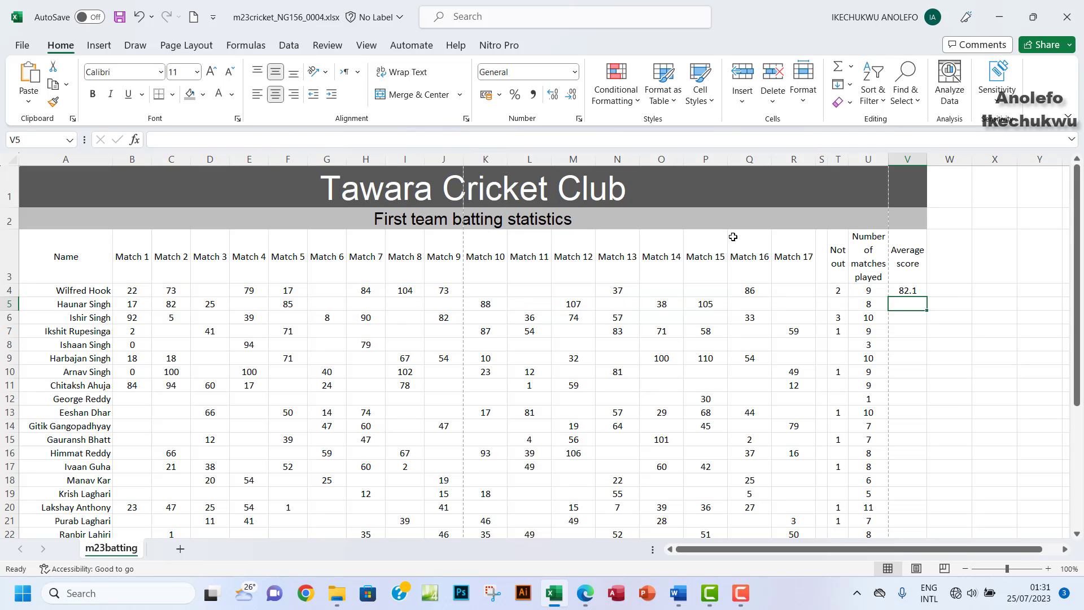
left_click(908, 292)
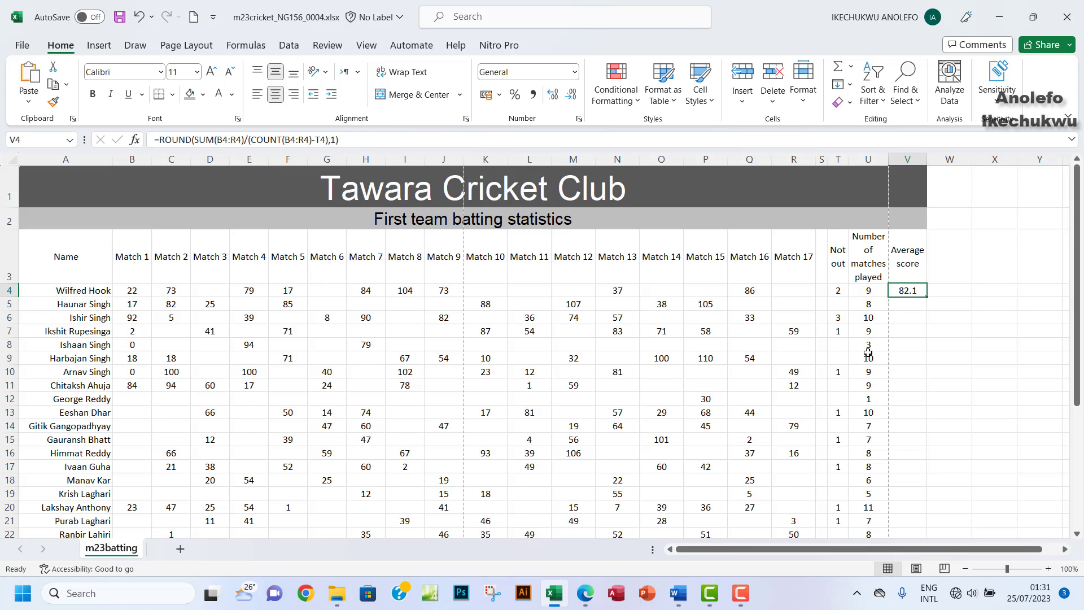
left_click(586, 594)
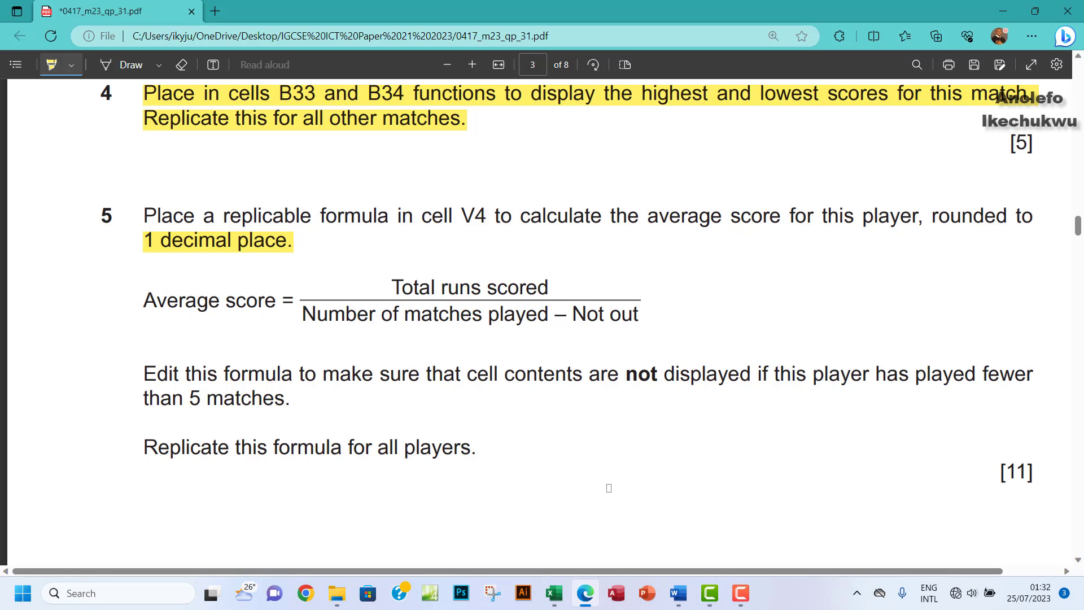
Step: Change V4 to =IF(U4<5,"",ROUND(SUM(B4:R4)/(COUNT(B4:R4)-T4),1)), accepting Excel's correction; it still shows 82.1
left_click(554, 593)
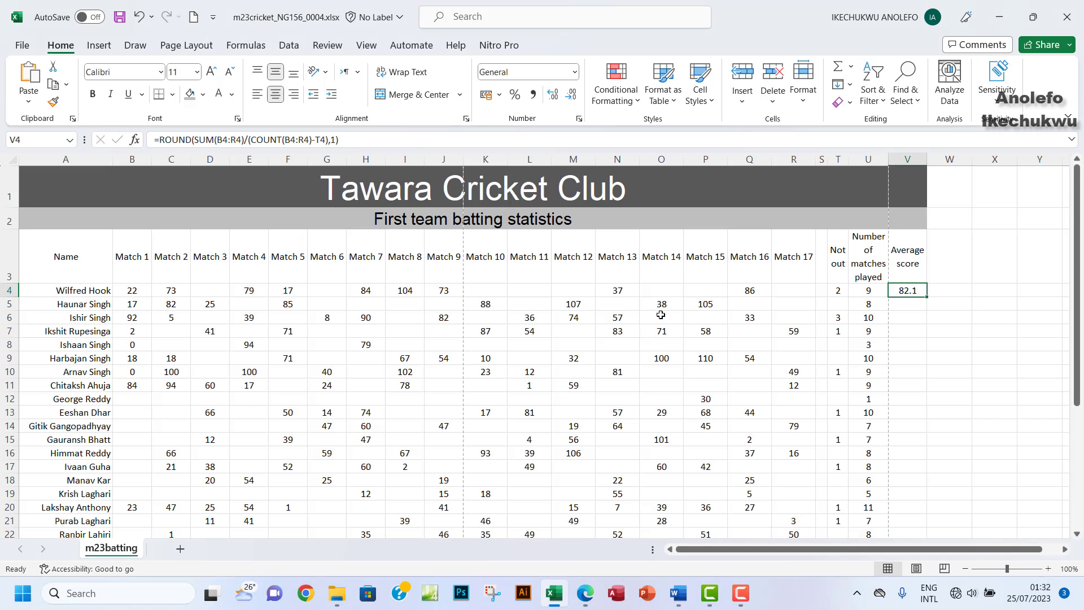
left_click(161, 139)
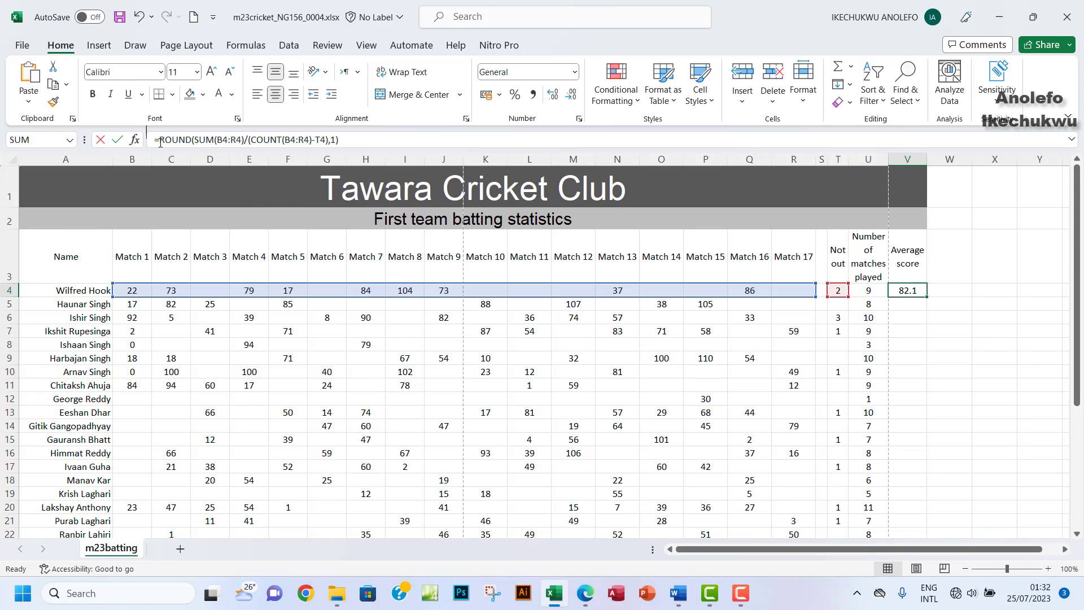
type("FI")
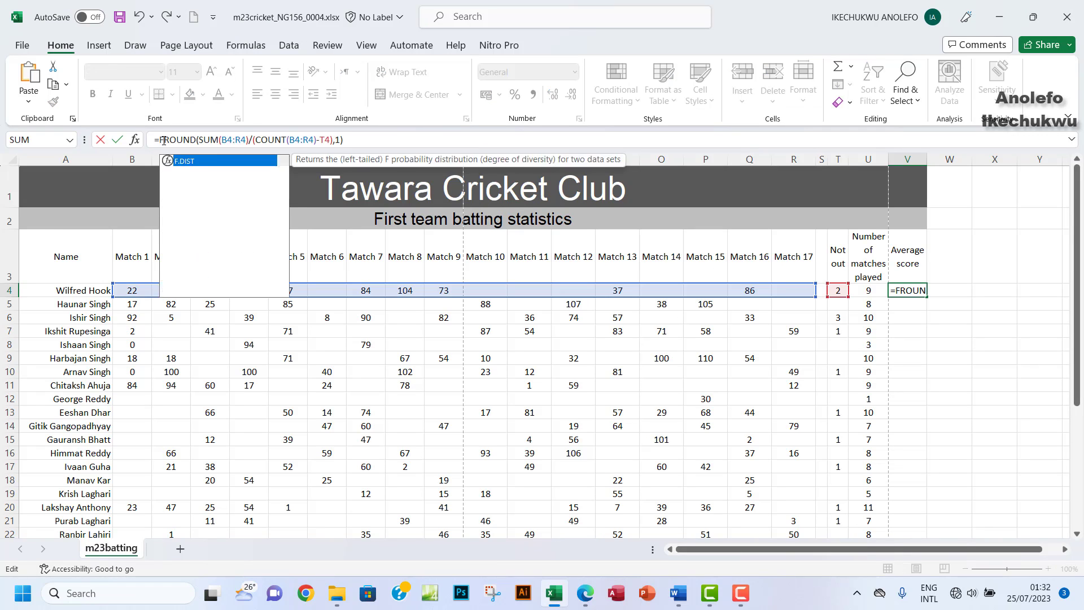
key("BackSpace")
key("BackSpace")
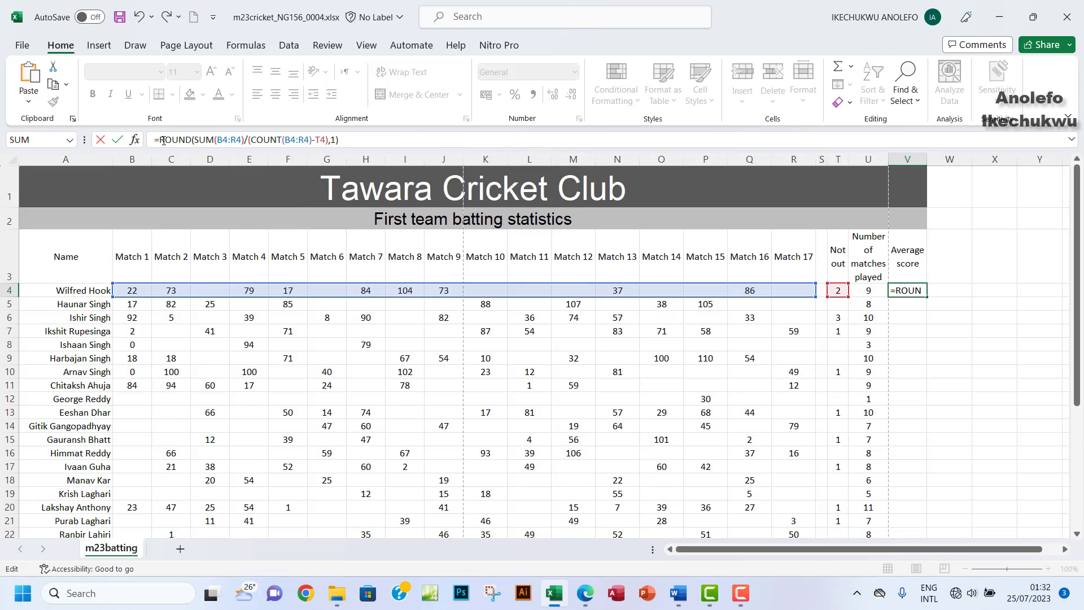
type("IF")
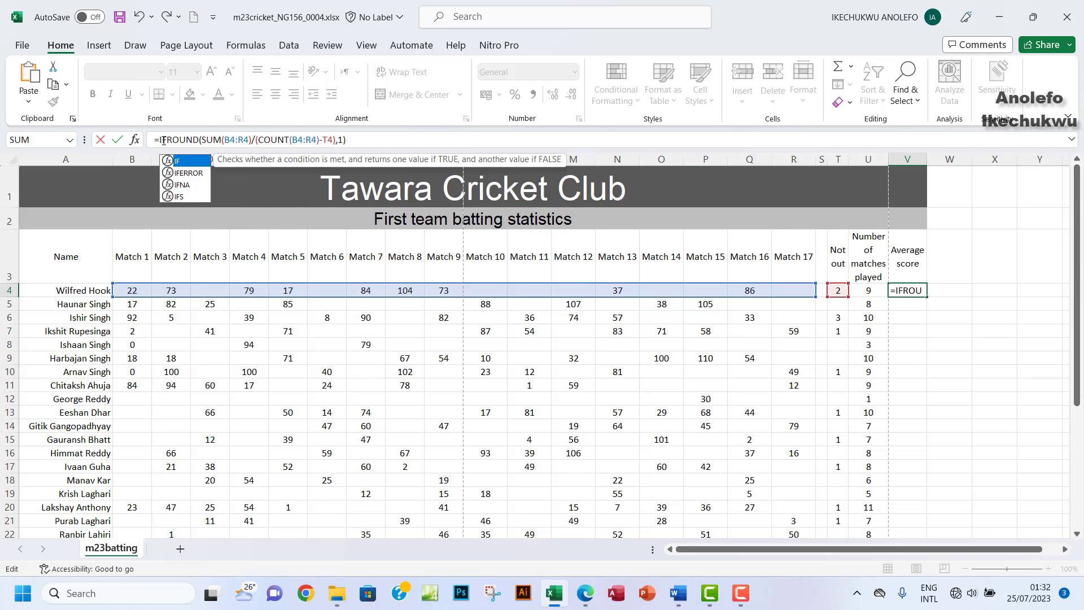
type("(")
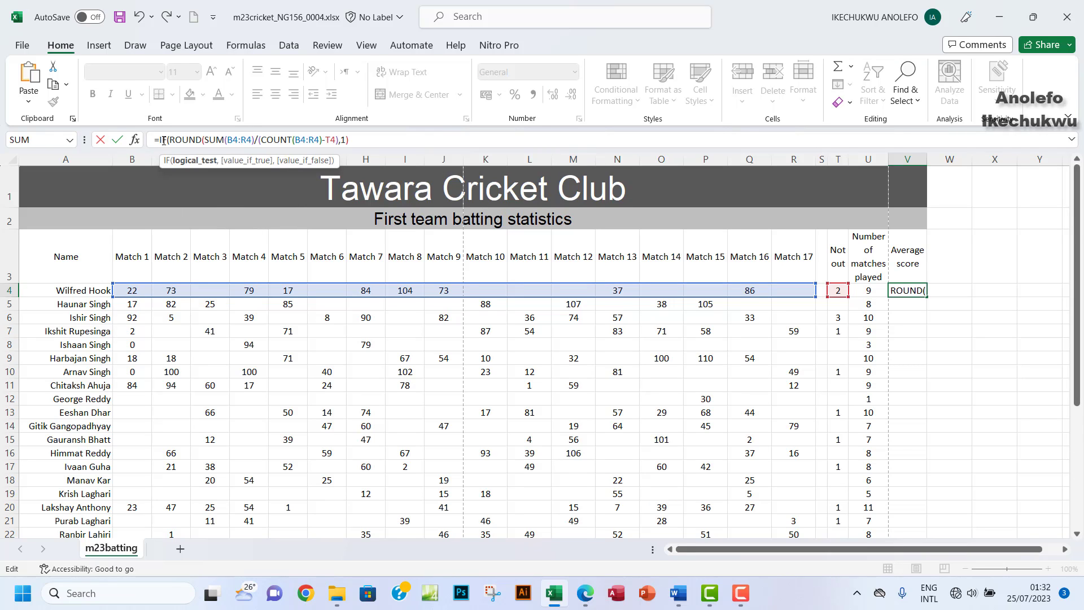
left_click(868, 292)
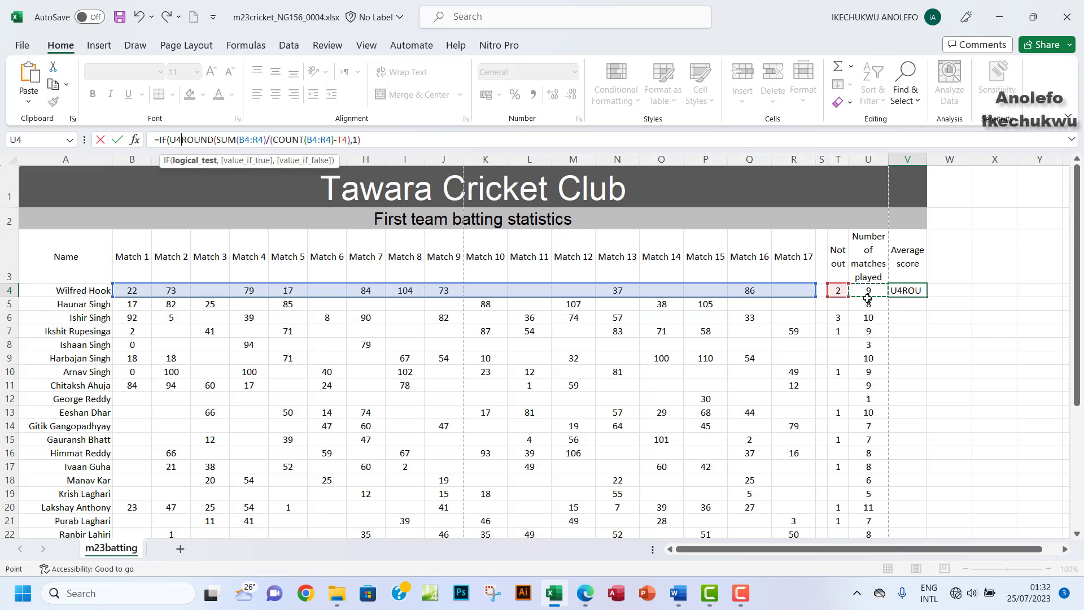
type("<")
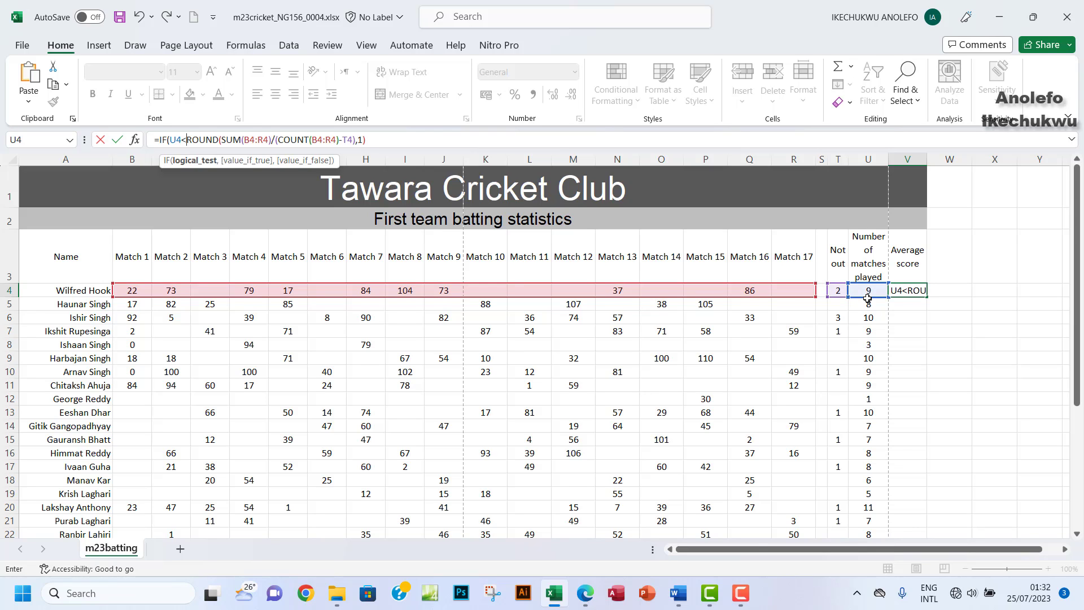
type("5,")
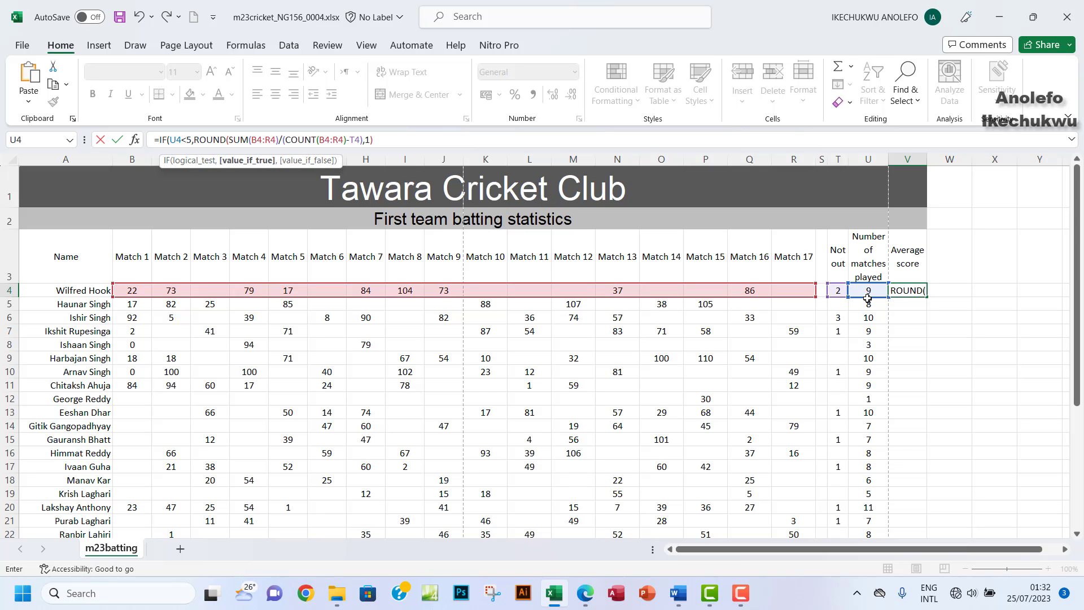
type("\"\"")
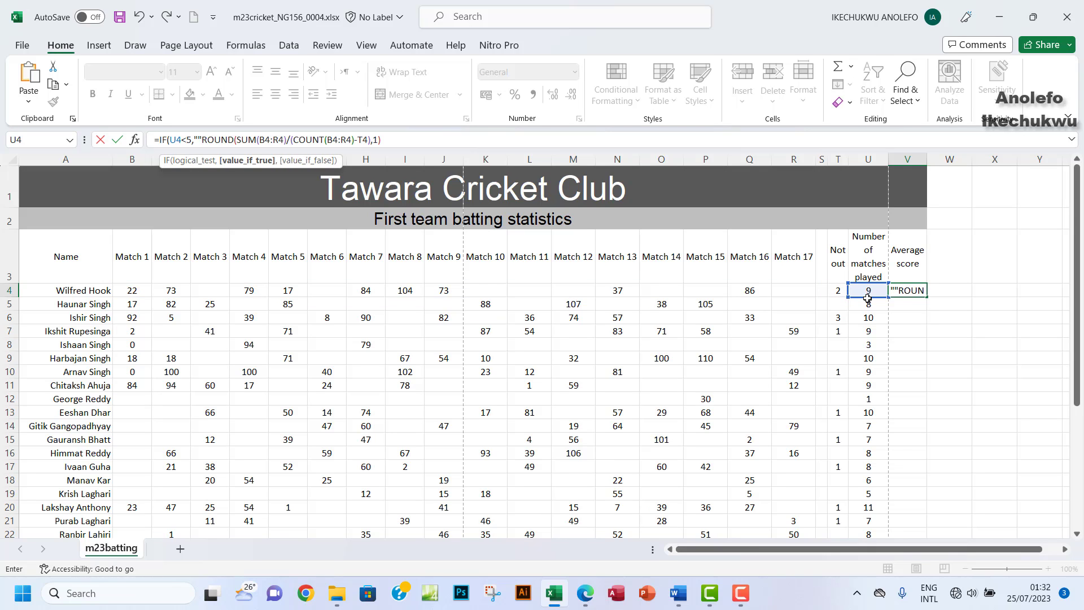
type(",")
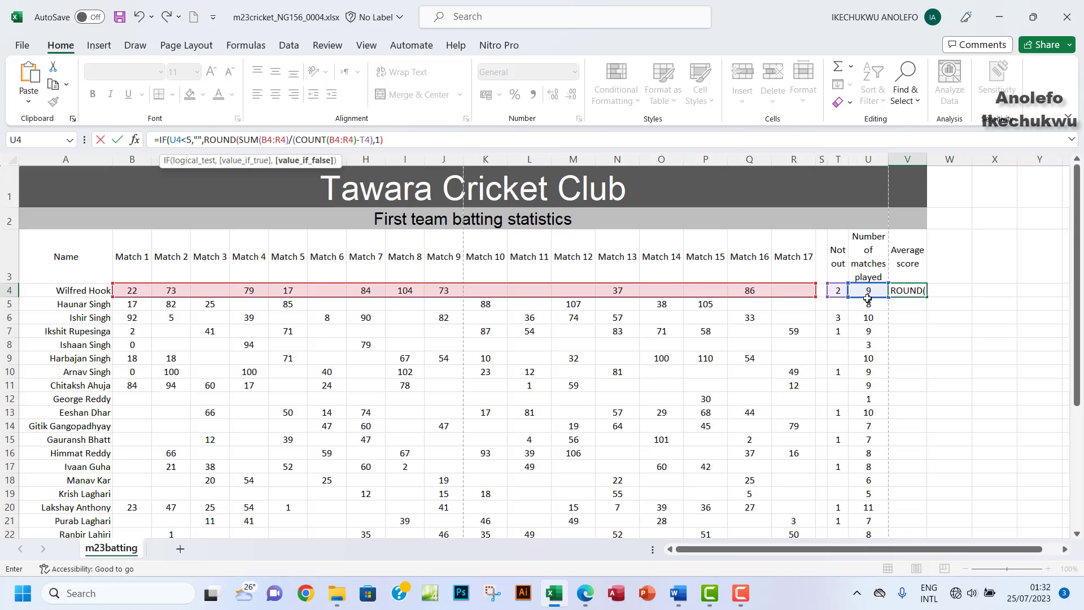
left_click(393, 143)
key("Return")
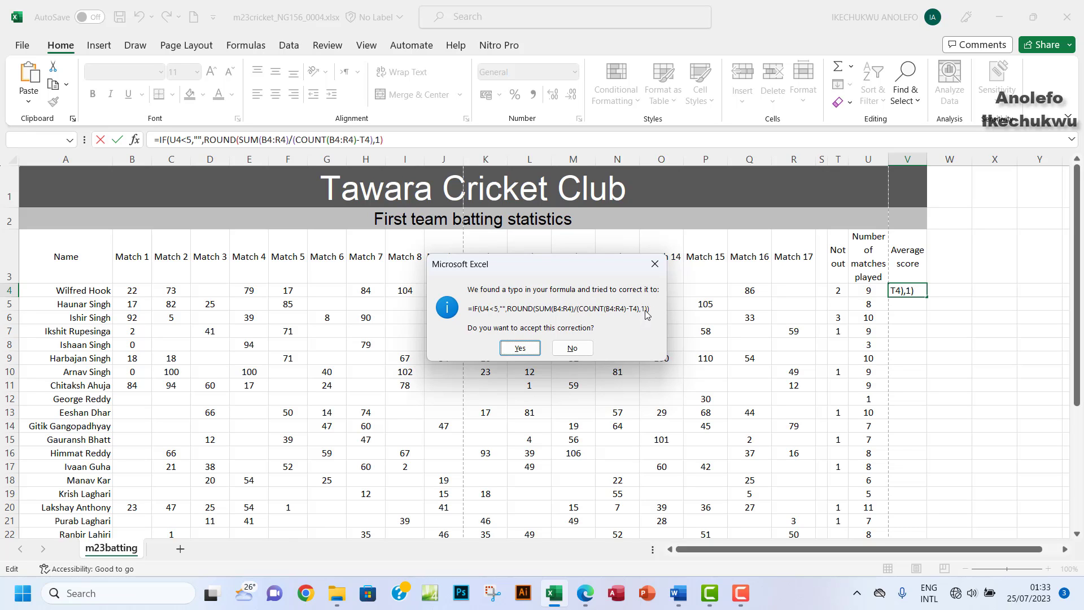
left_click(520, 349)
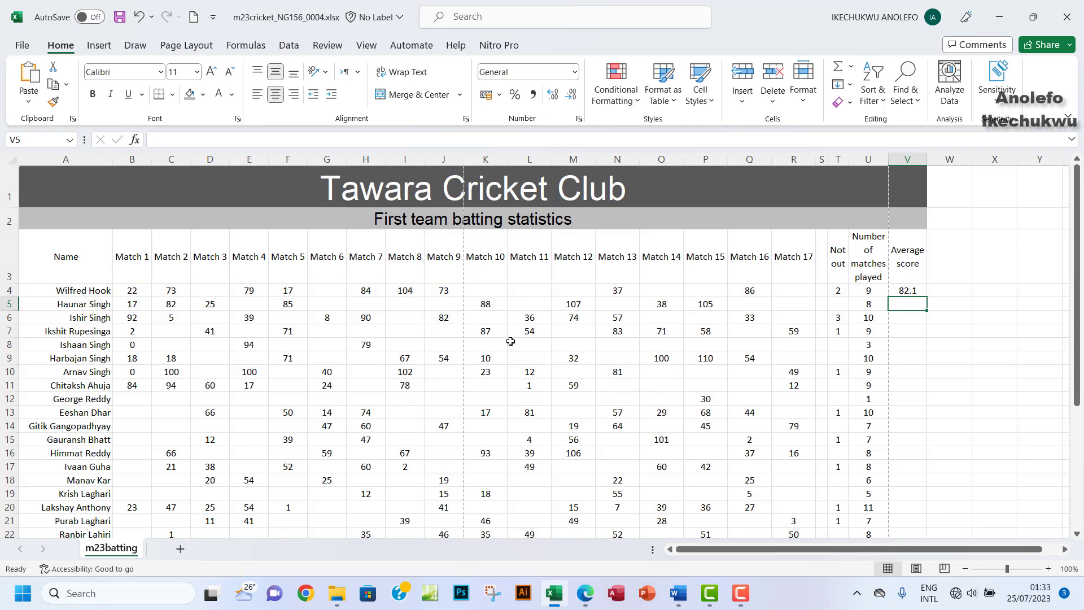
left_click(909, 292)
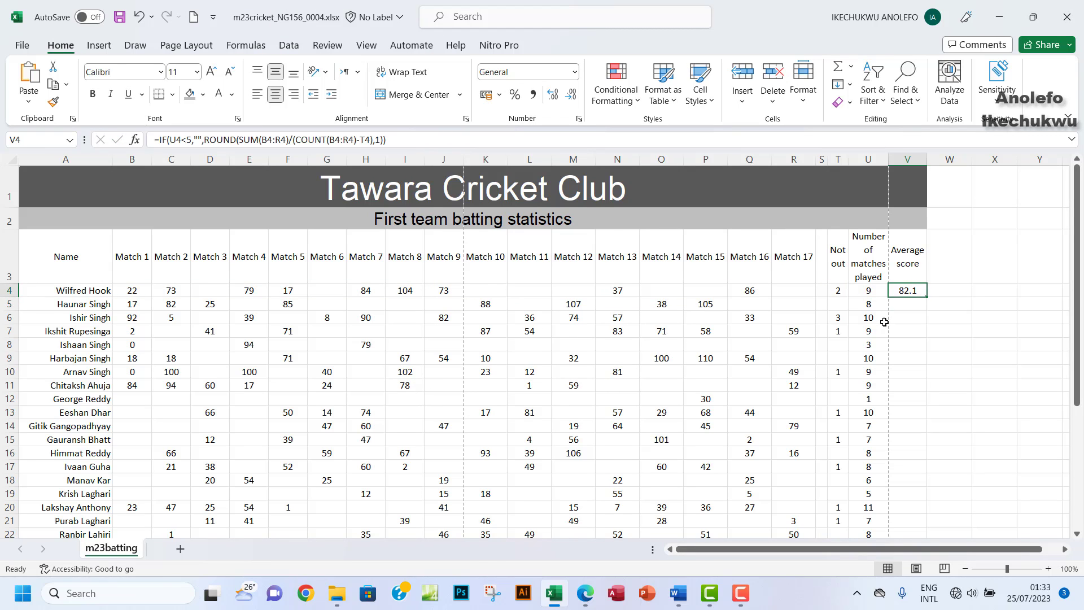
Step: Review the matches-played column U and the formula in V4
left_click(866, 160)
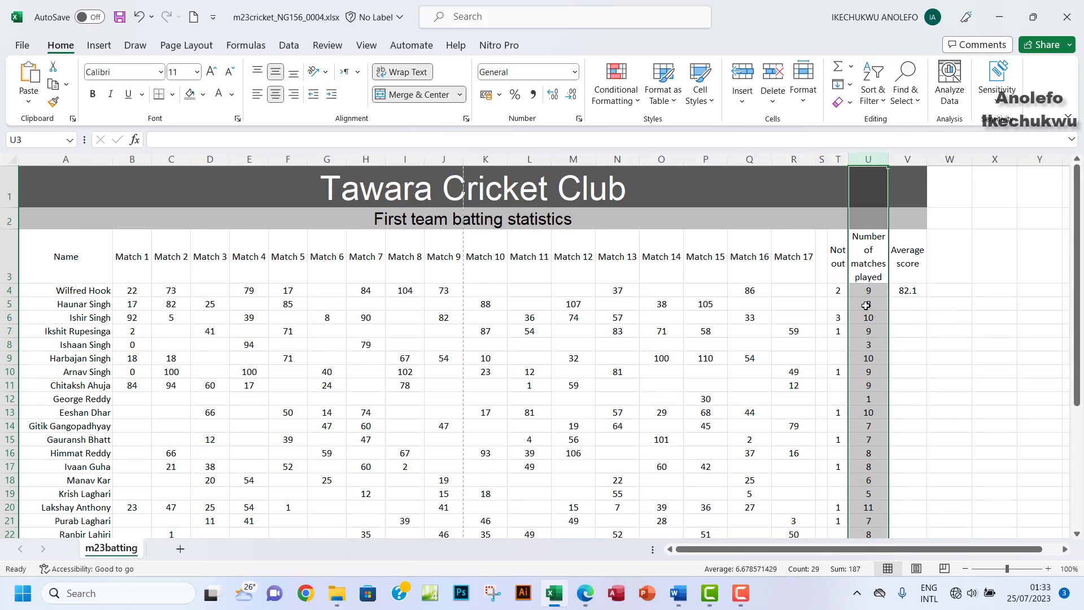
left_click(906, 306)
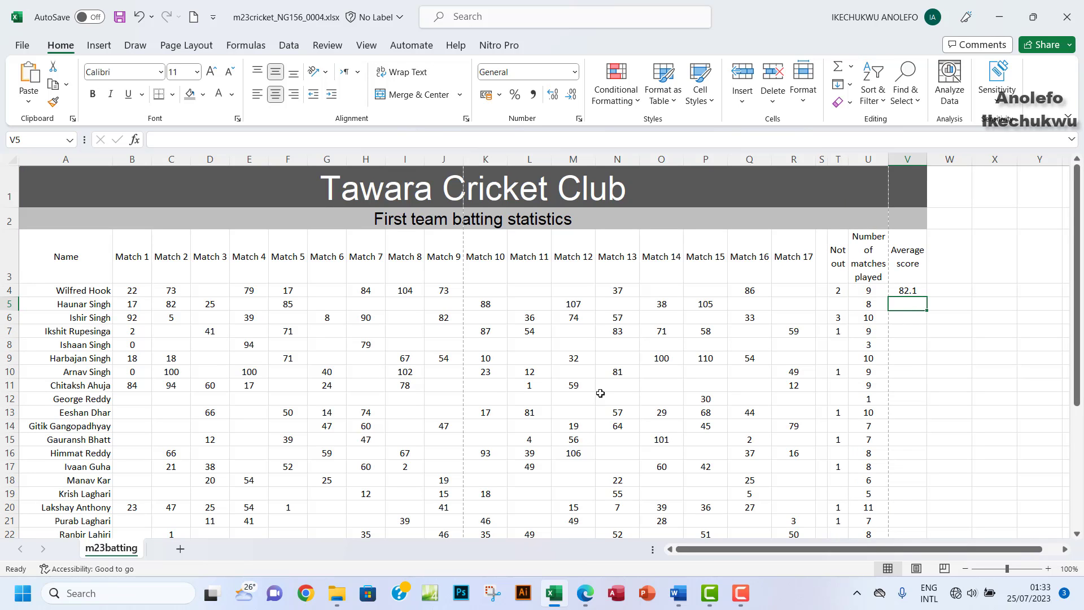
mouse_move(590, 603)
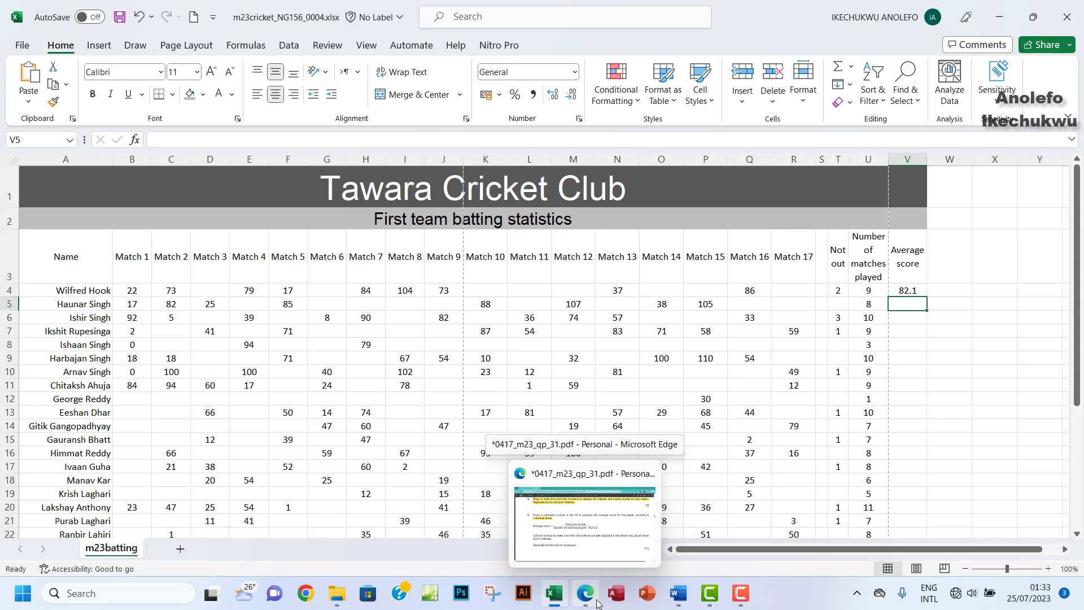
left_click(907, 290)
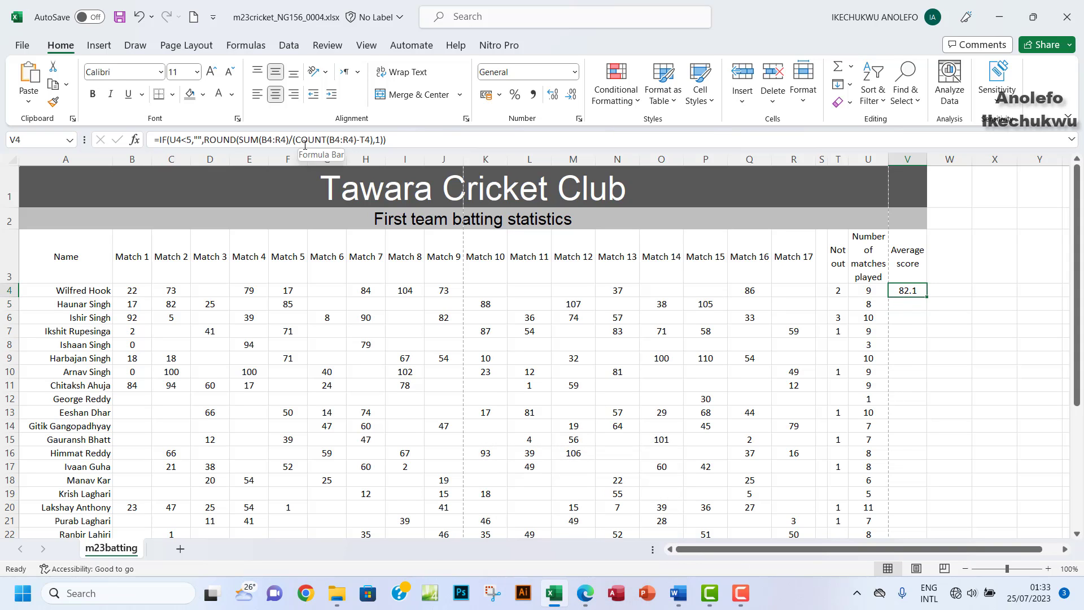
Step: Highlight 'Replicate this formula for all players.' in the question paper, then return to Excel
left_click(585, 593)
scroll(466, 384, "down", 2)
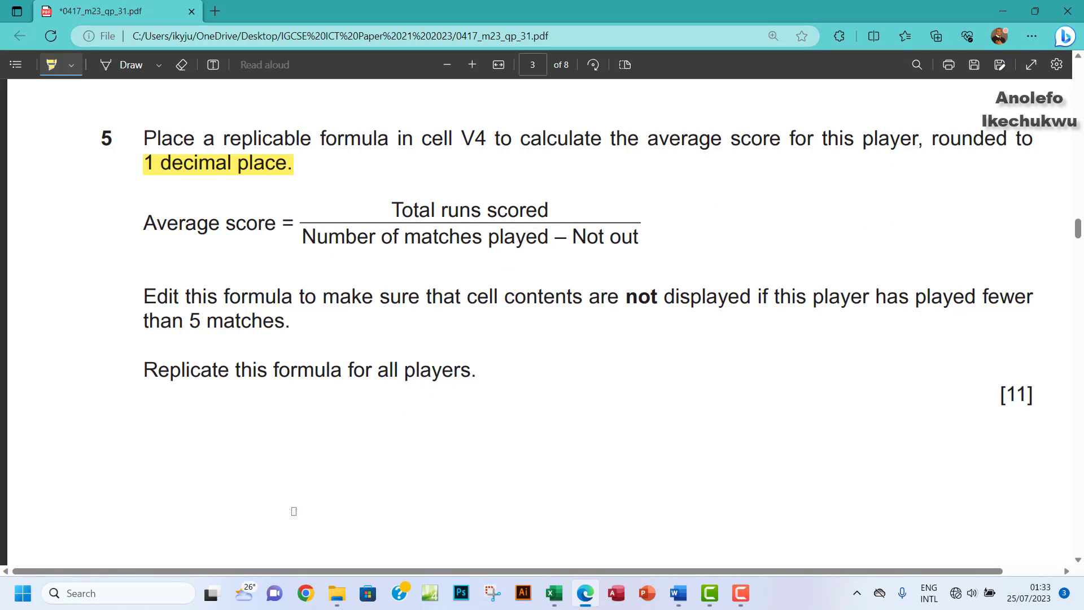
left_click_drag(155, 372, 480, 374)
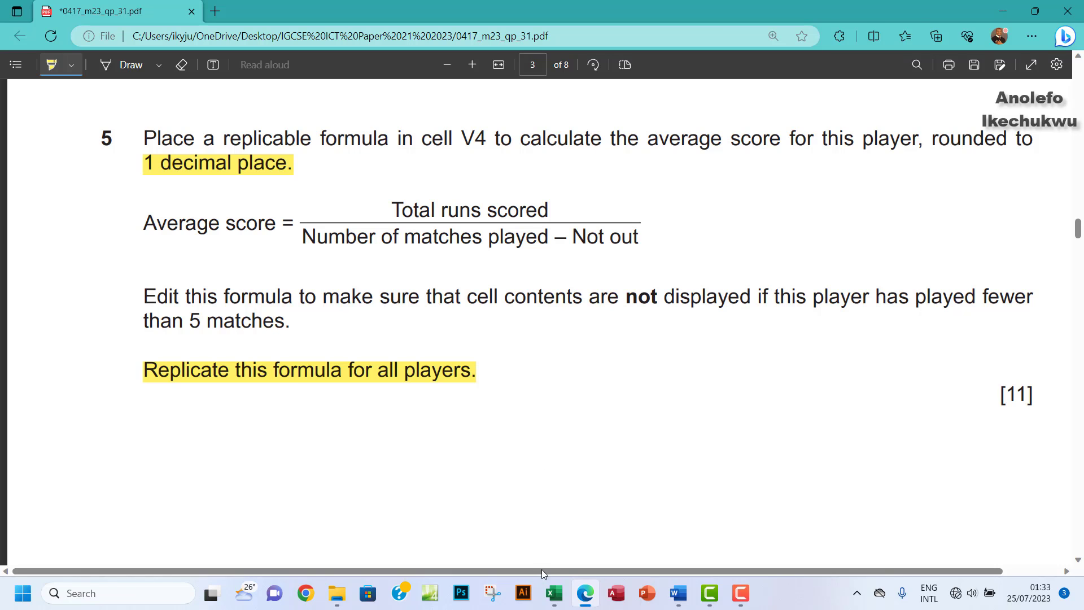
left_click(554, 593)
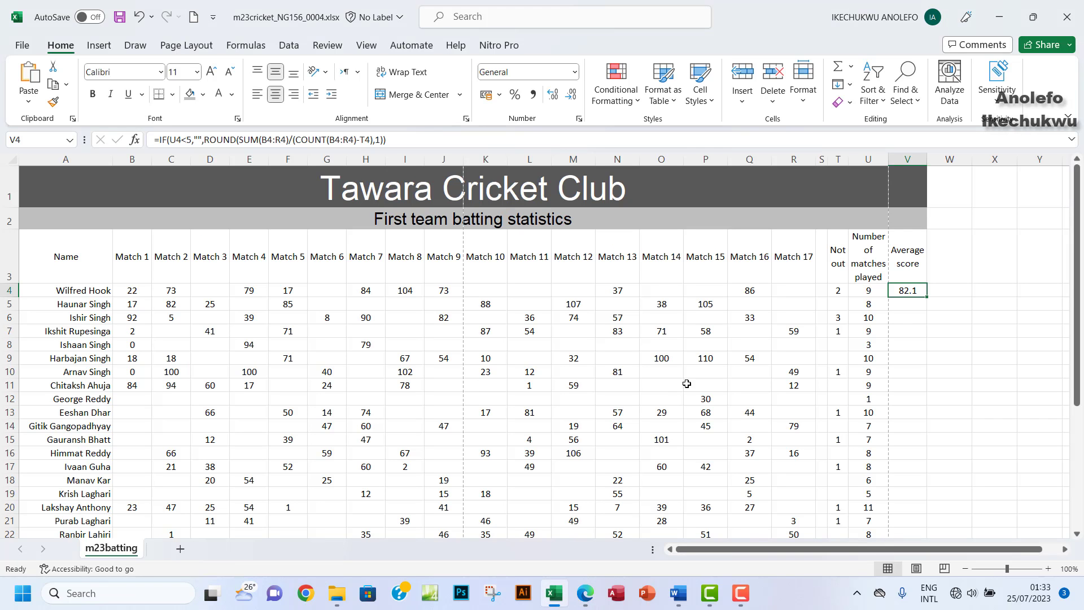
Step: Fill V4's average formula down column V for every player row
double_click(927, 298)
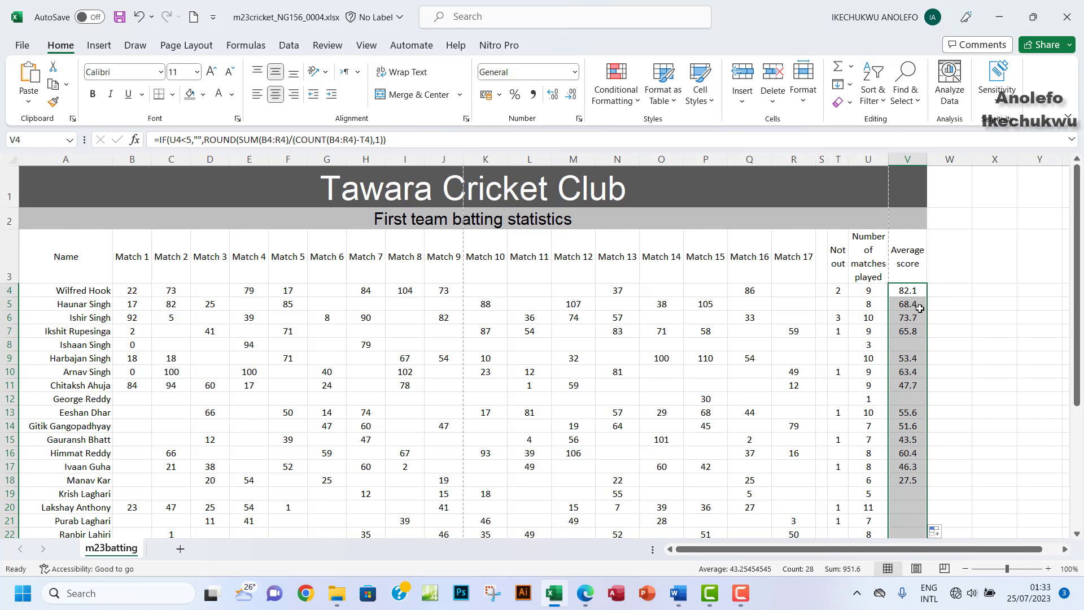
scroll(910, 366, "down", 2)
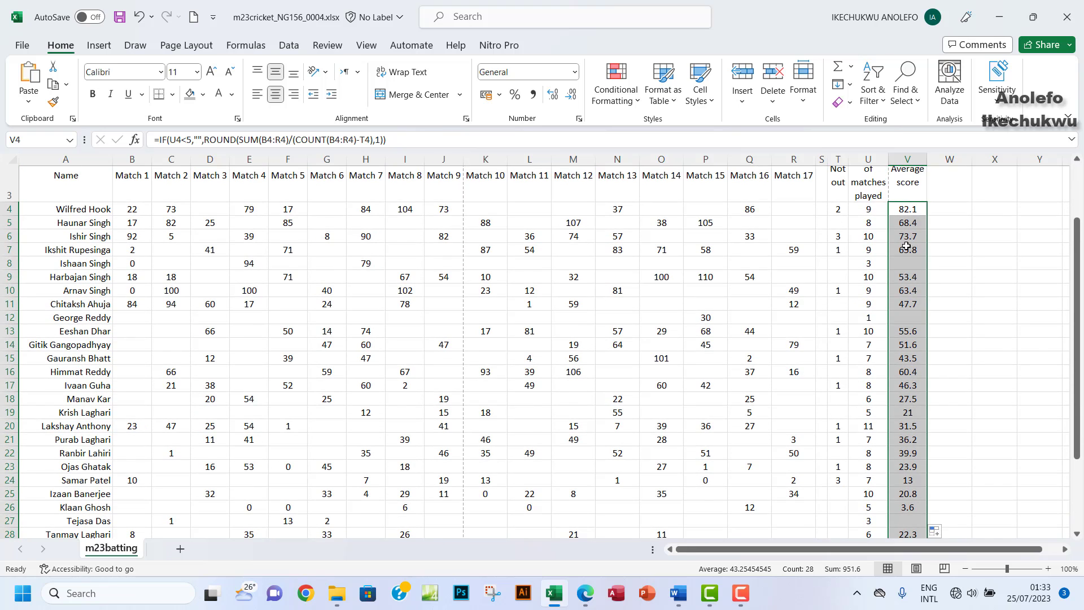
scroll(887, 279, "up", 1)
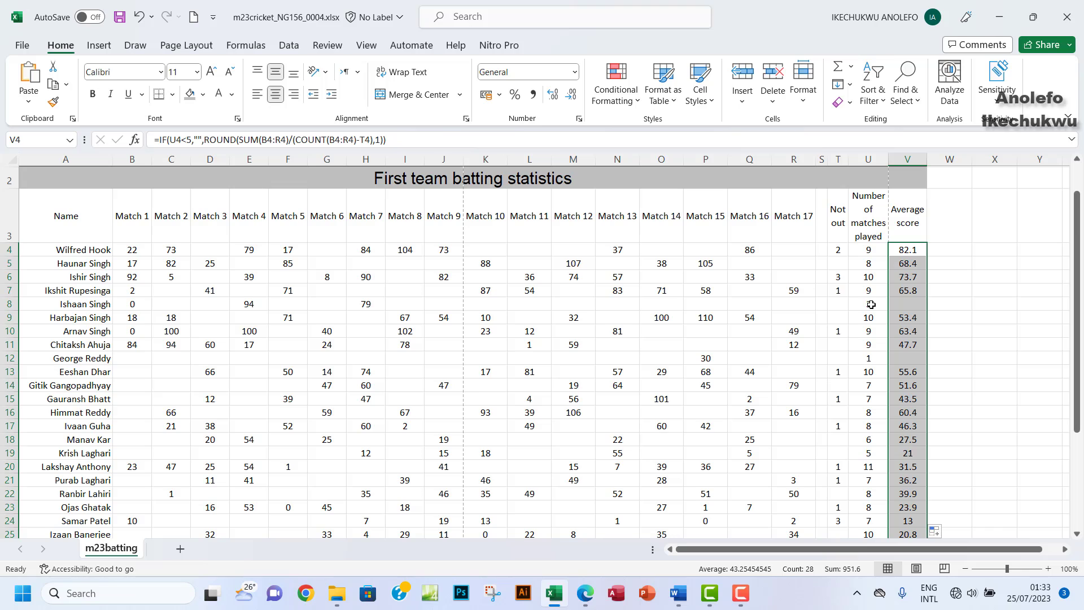
Step: Check U and V in rows 8, 12, 19 and 27, confirming blanks under 5 matches
left_click(872, 304)
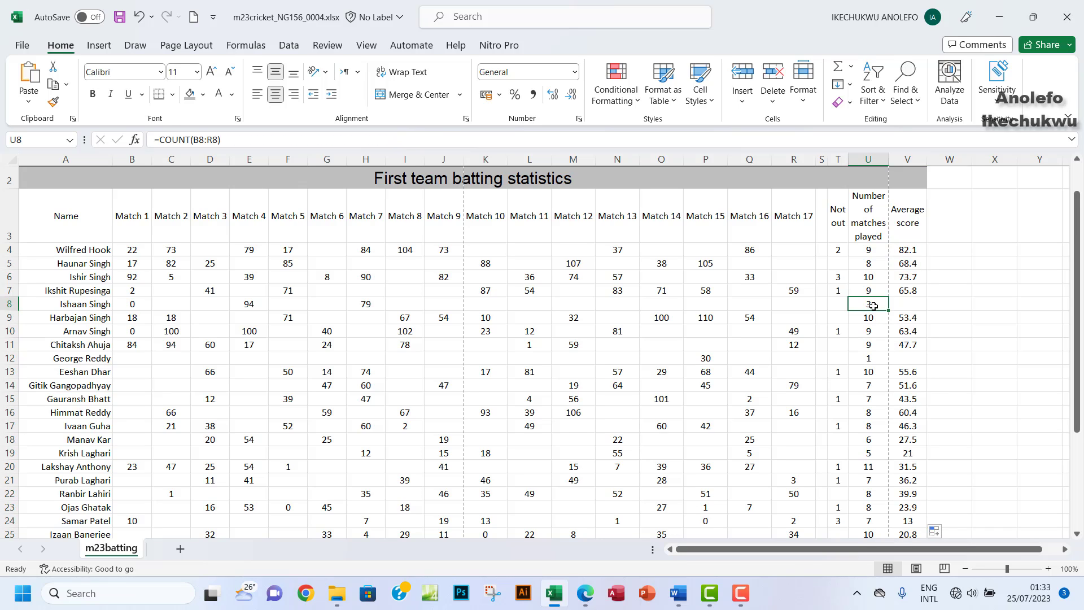
left_click(903, 305)
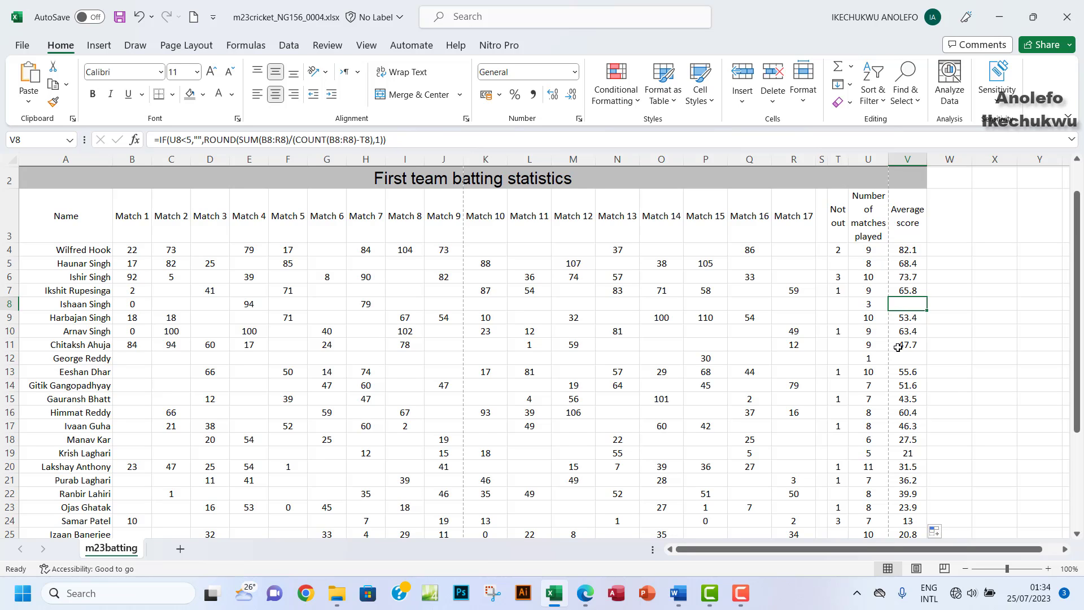
left_click(869, 363)
left_click(904, 362)
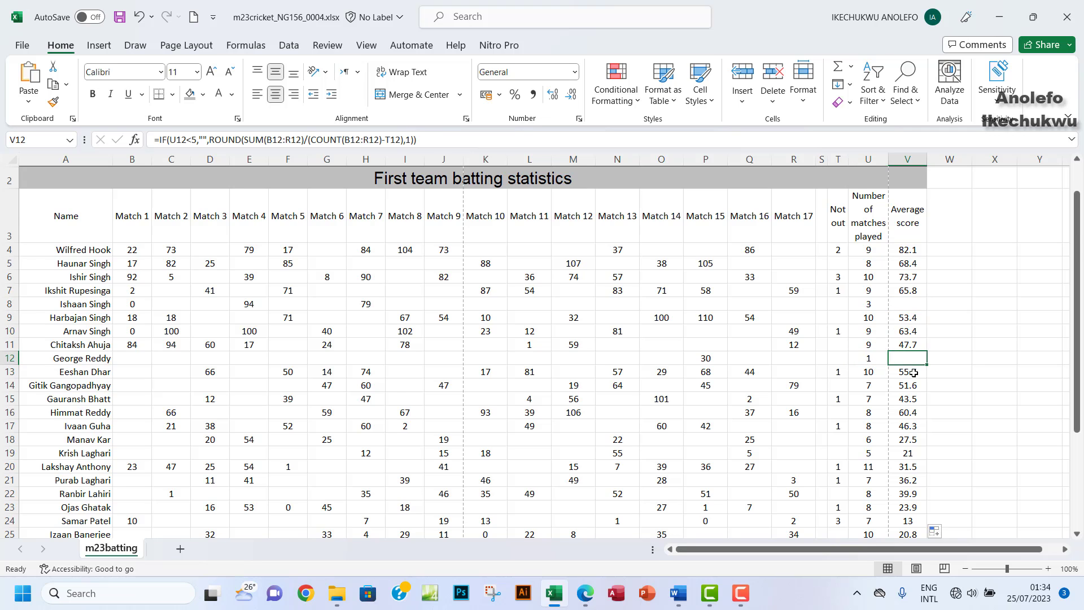
scroll(904, 362, "down", 2)
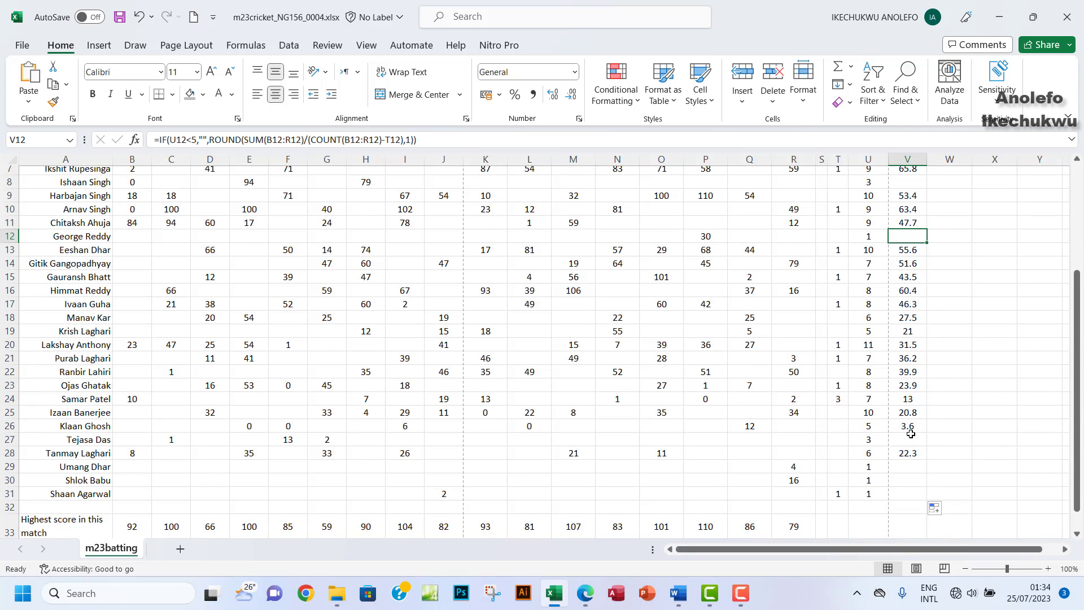
left_click(873, 334)
left_click(907, 336)
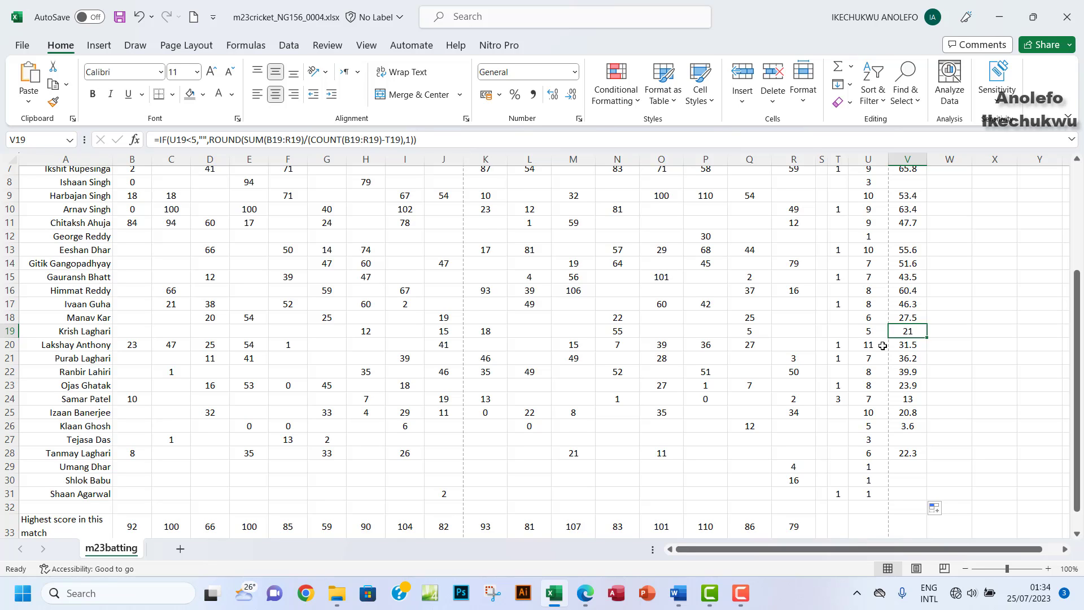
left_click(870, 441)
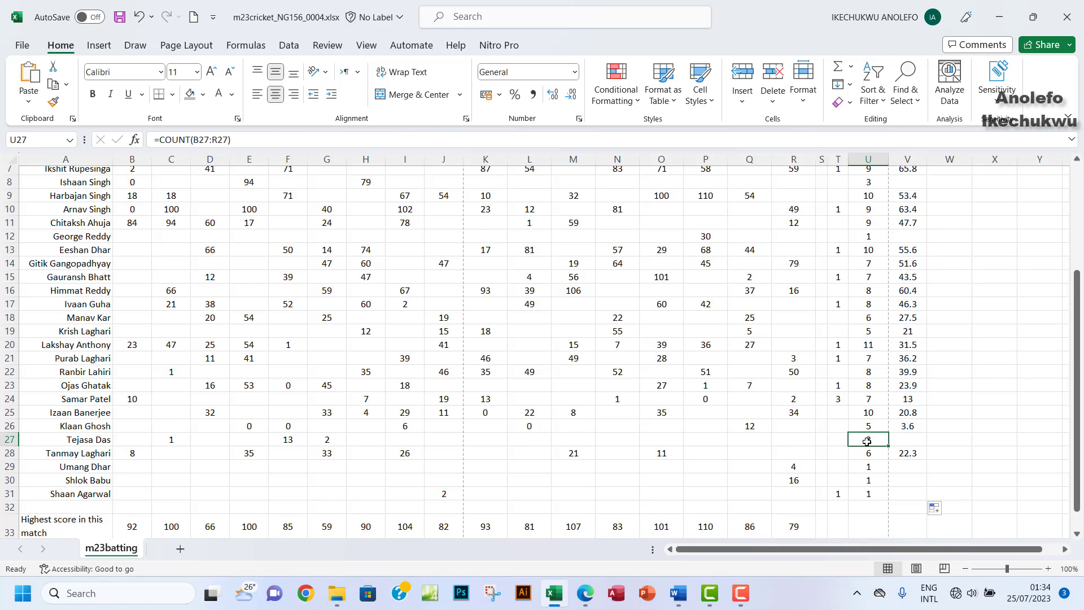
left_click(905, 442)
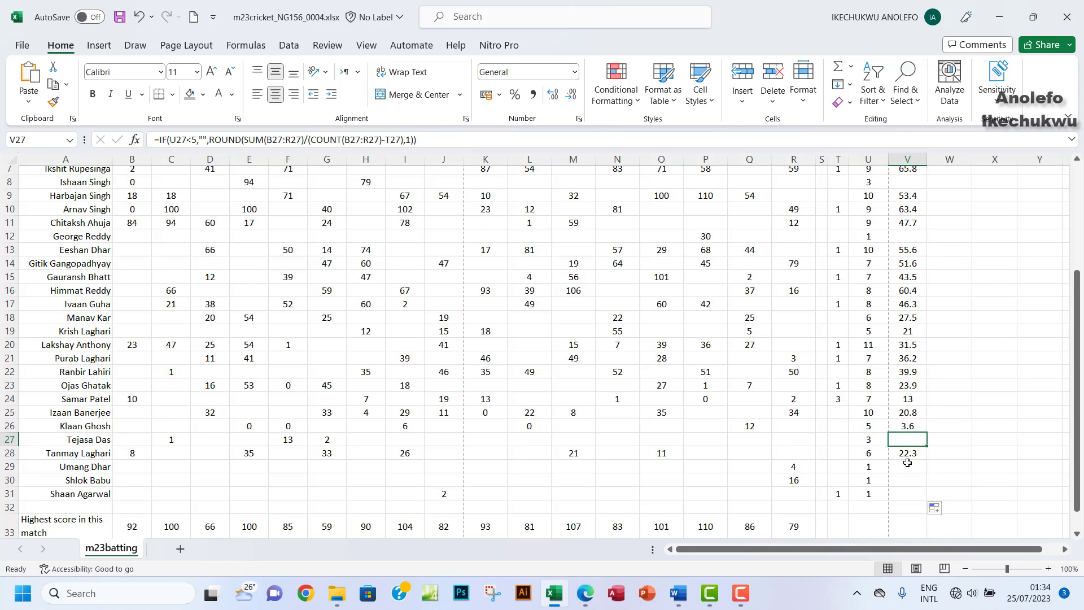
scroll(907, 463, "up", 2)
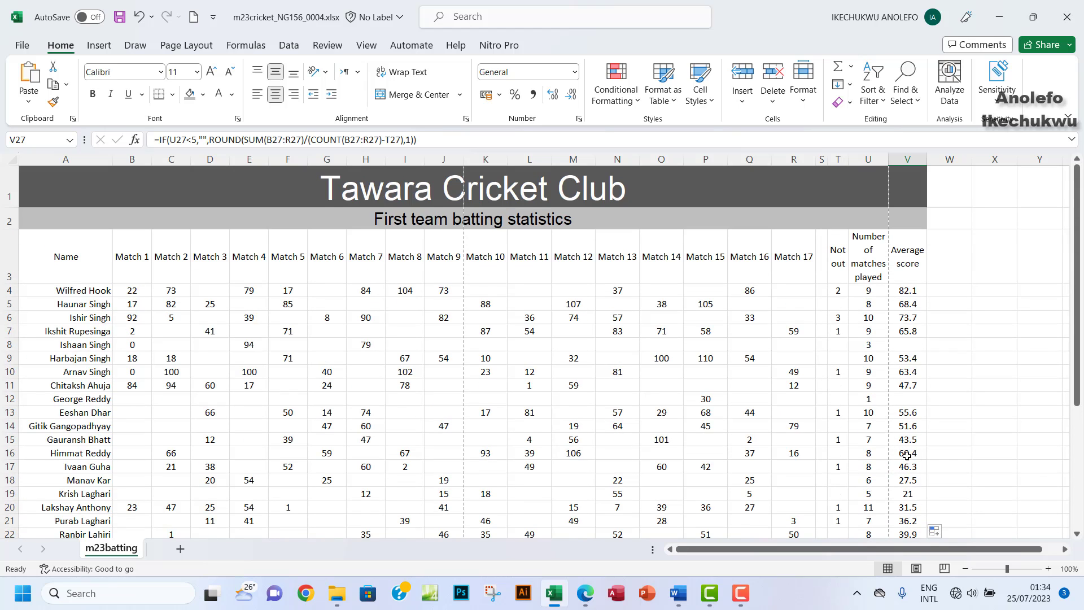
scroll(900, 331, "down", 1)
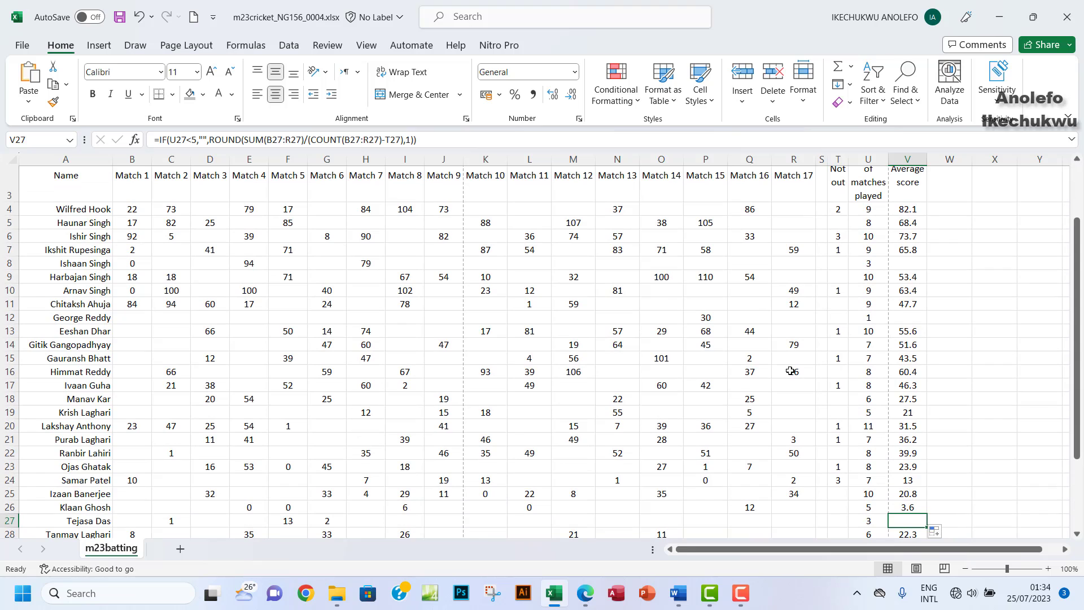
Step: Highlight question 5's fewer-than-5-matches instruction as done and scroll to question 6
left_click(585, 593)
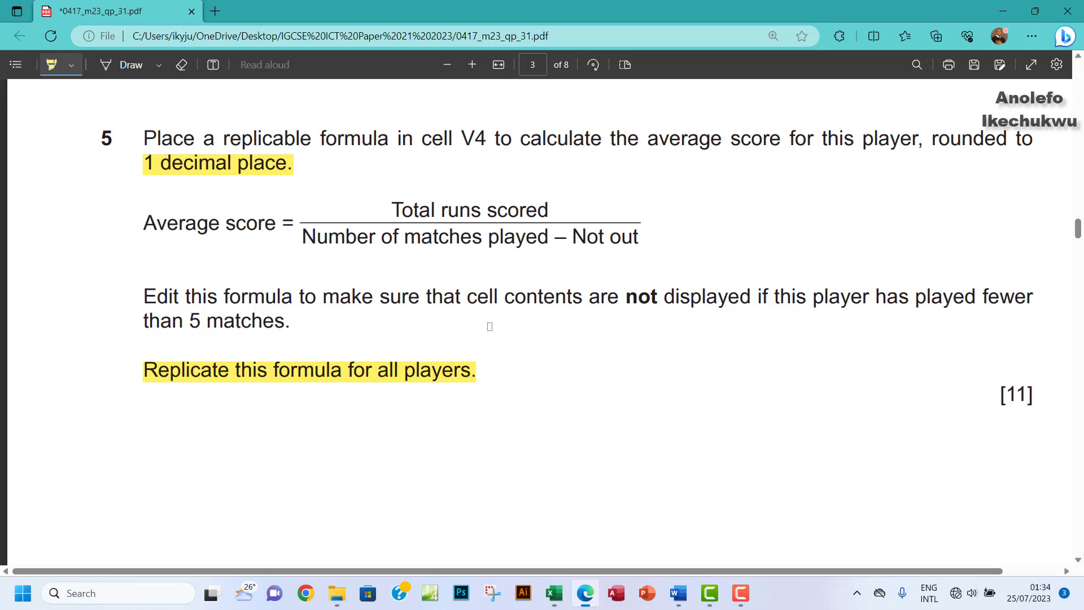
left_click_drag(144, 294, 299, 324)
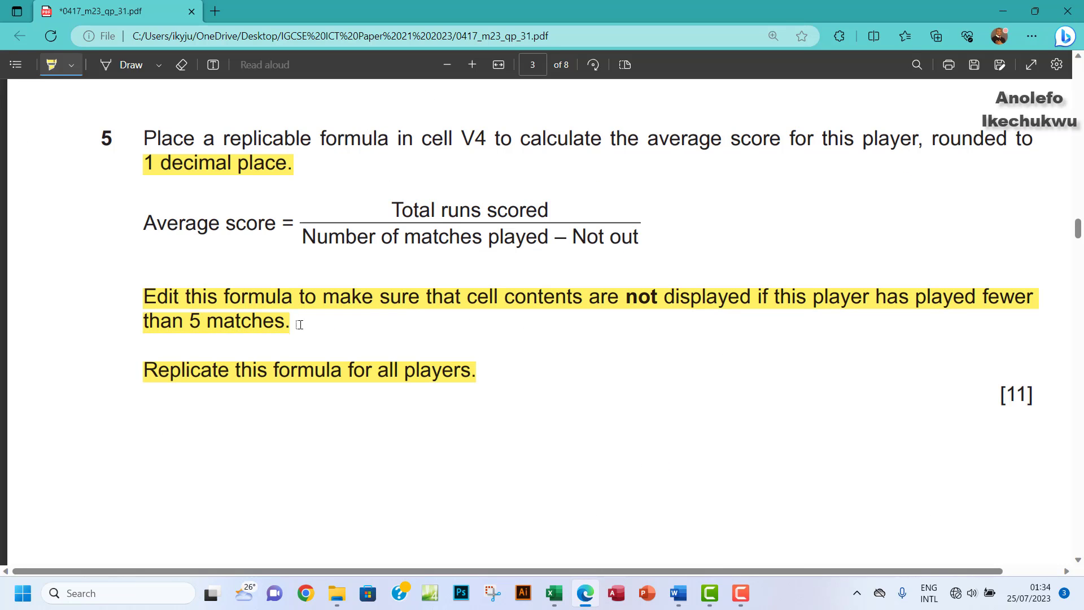
scroll(498, 331, "down", 10)
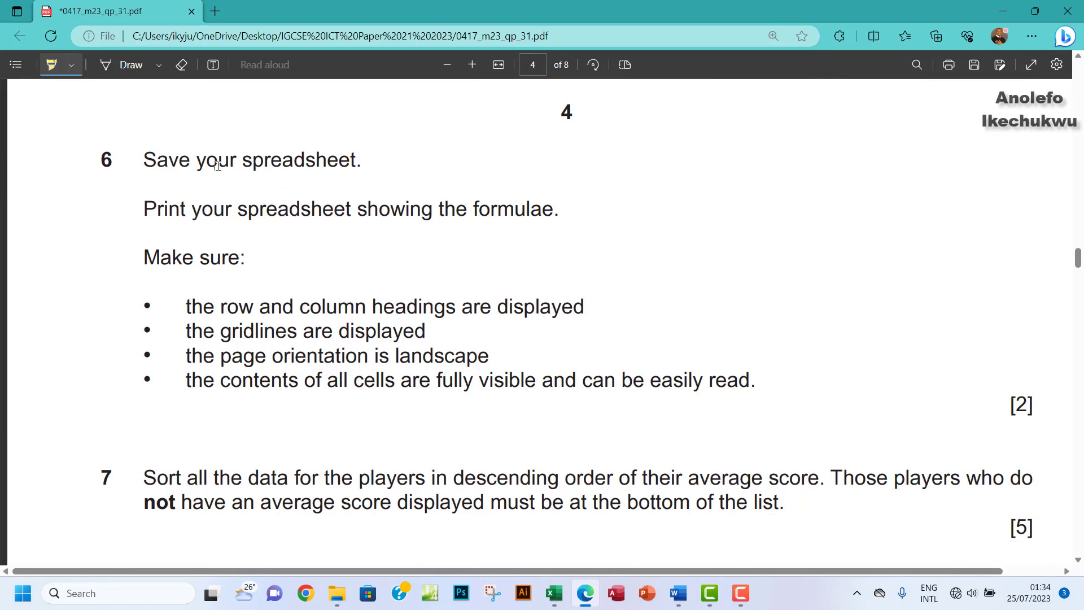
Step: Save the cricket workbook, checking the question paper in between
left_click(555, 596)
left_click(123, 18)
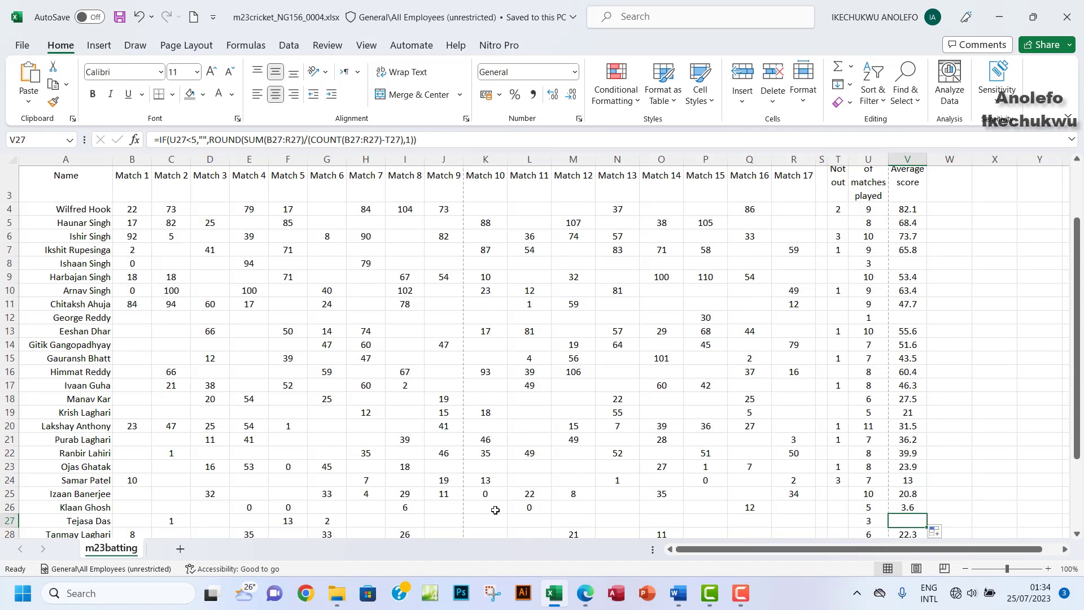
mouse_move(586, 593)
left_click(584, 514)
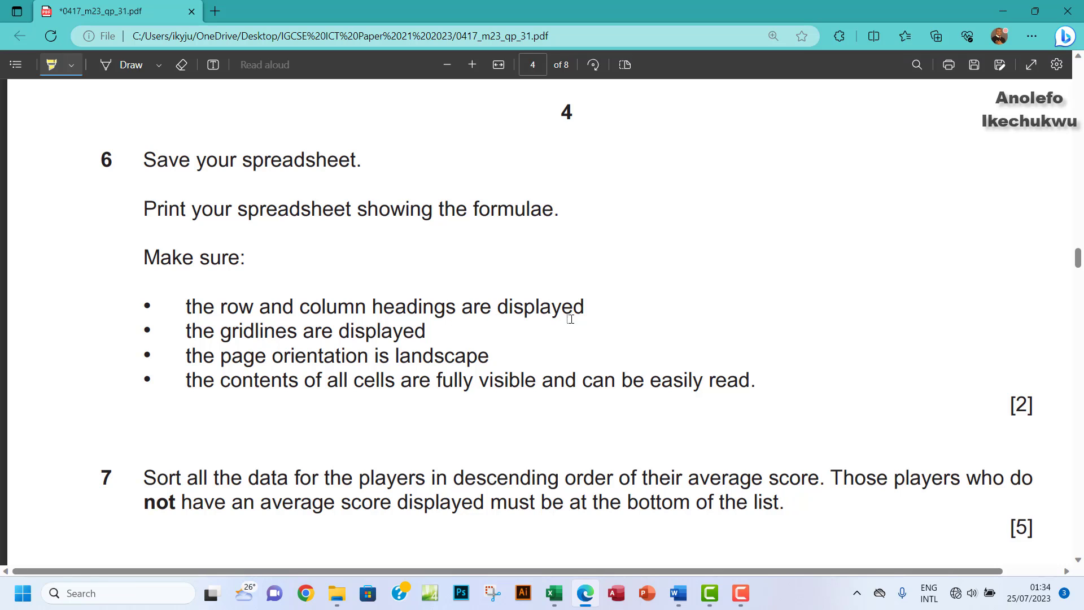
left_click(554, 593)
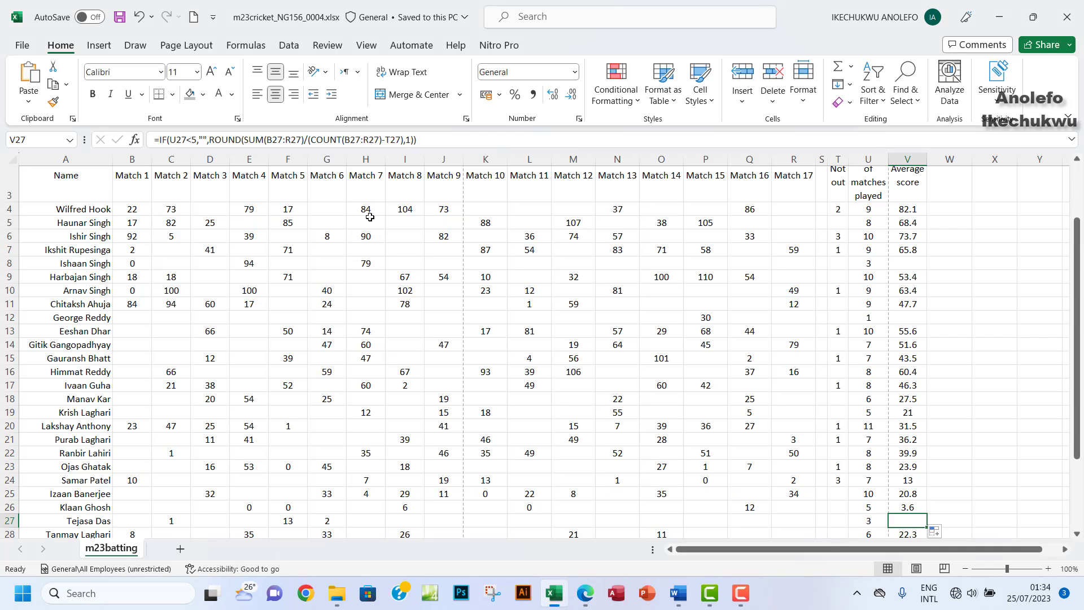
Step: Turn on Show Formulas so the sheet displays formulas instead of results
left_click(239, 46)
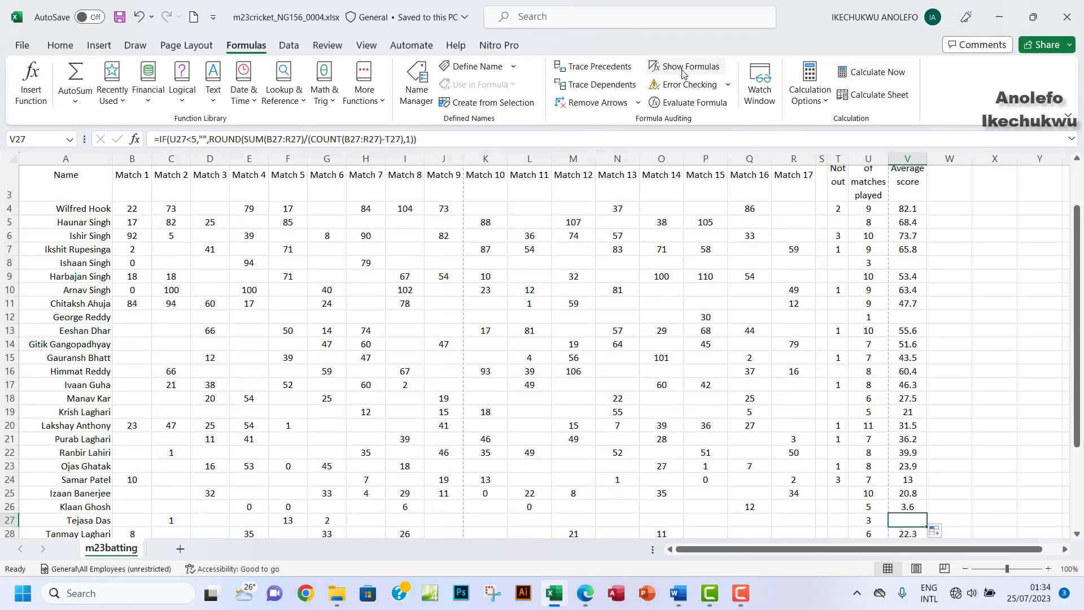
left_click(686, 67)
scroll(640, 293, "up", 1)
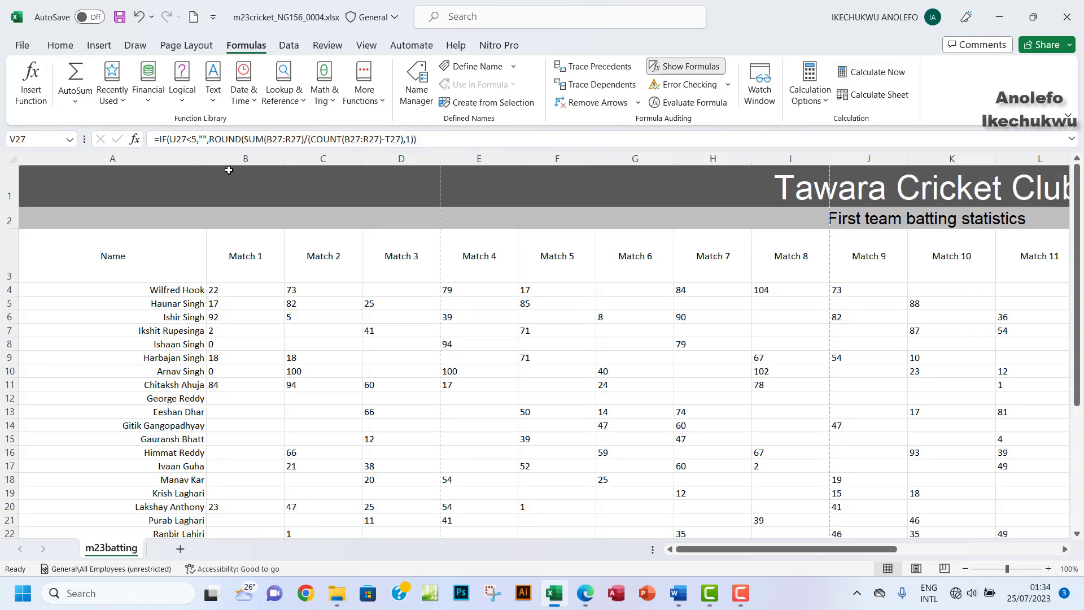
Step: Narrow columns B–N to one equal width and autofit columns O–U to their formulas
left_click_drag(248, 158, 1082, 277)
left_click_drag(1060, 391, 1045, 446)
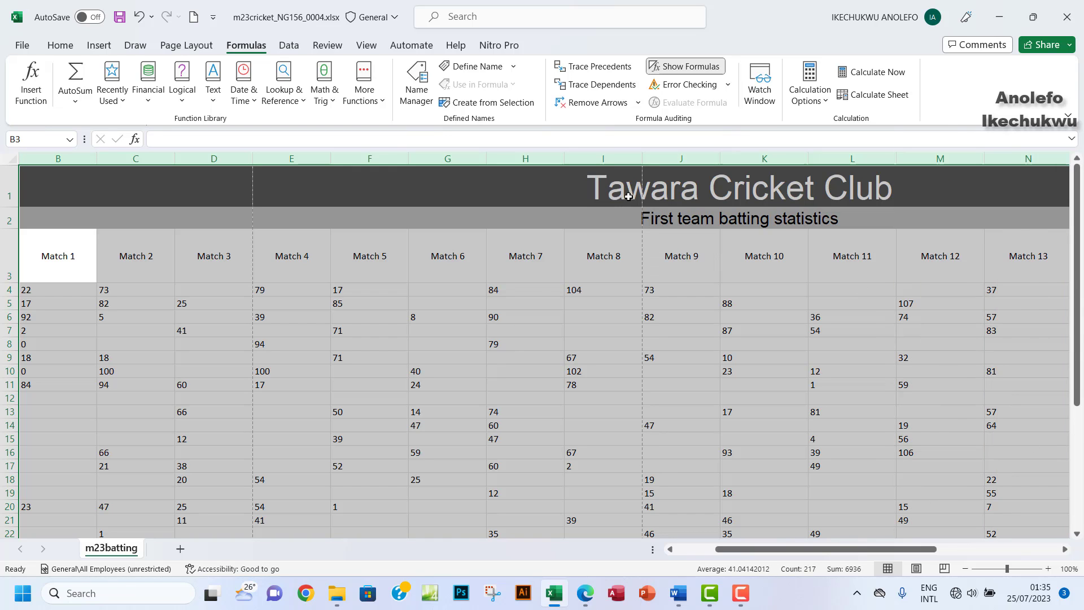
left_click_drag(642, 158, 629, 158)
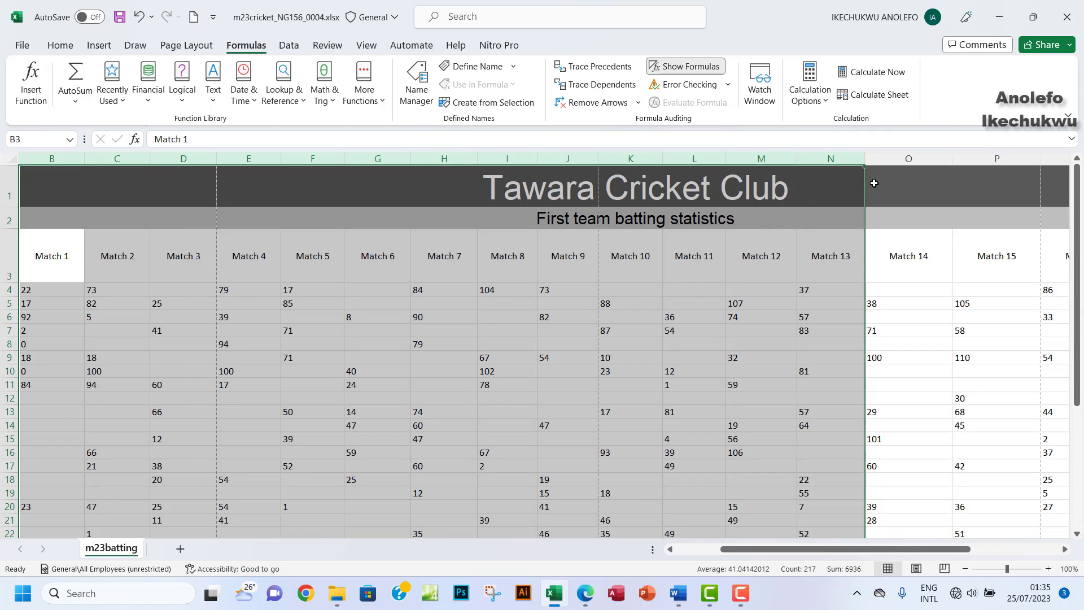
left_click_drag(876, 551, 967, 551)
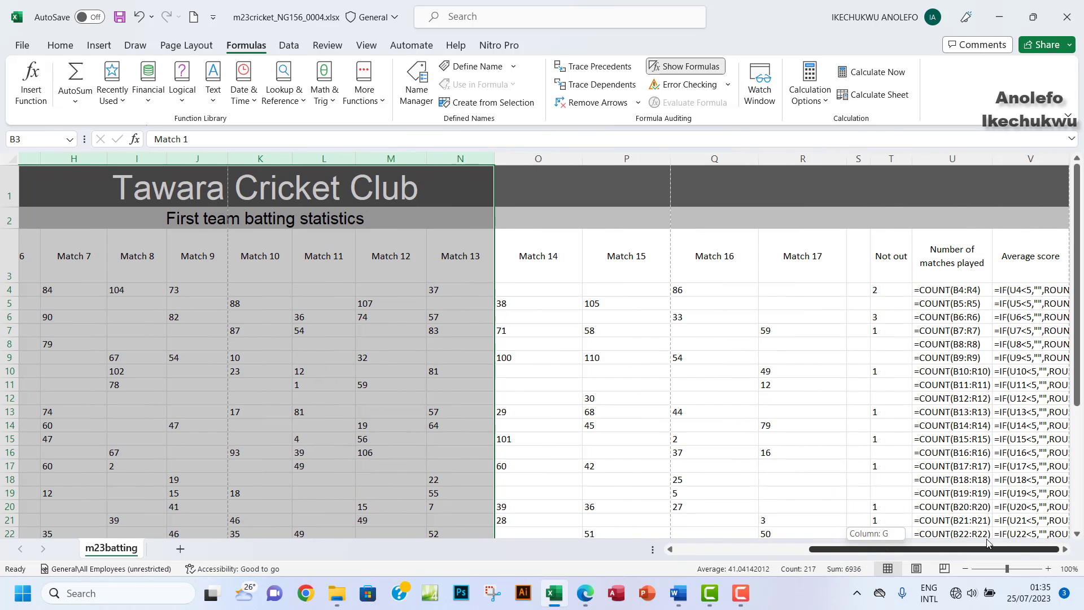
left_click_drag(525, 189, 729, 209)
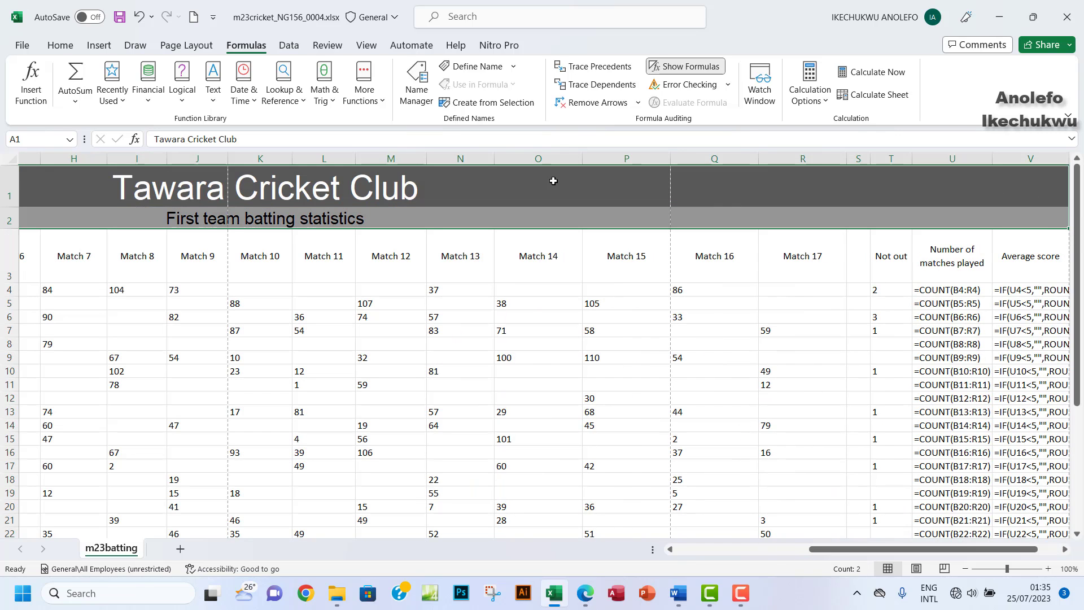
left_click_drag(532, 159, 1080, 210)
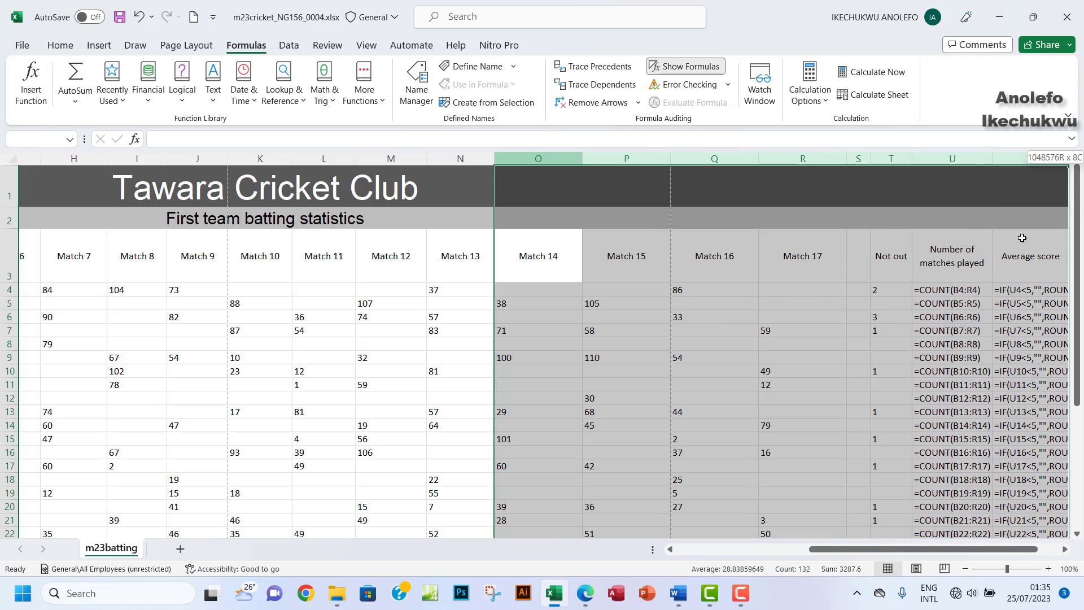
double_click(667, 159)
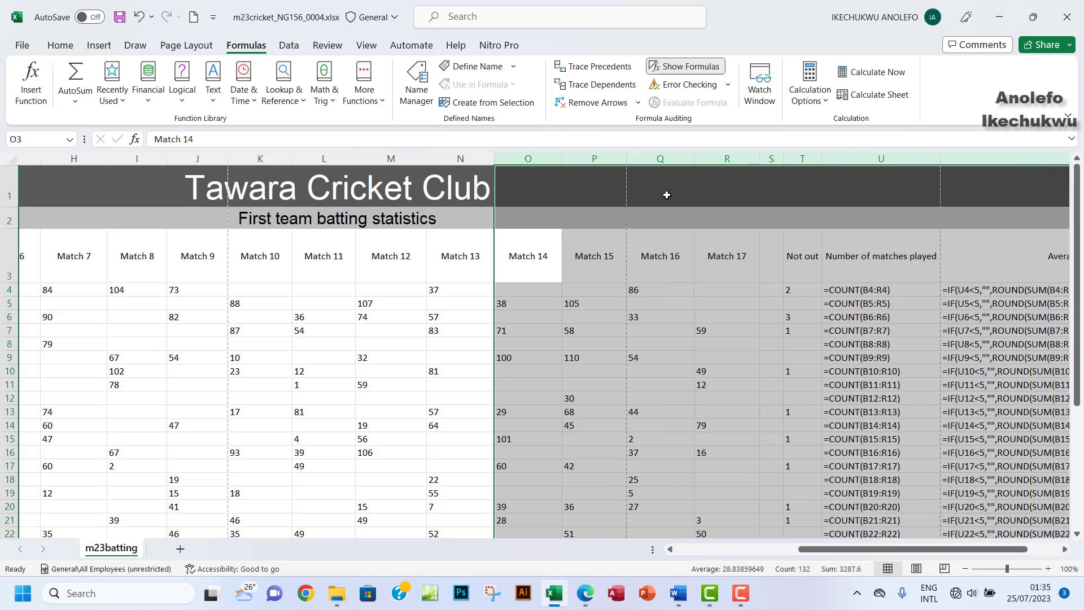
scroll(710, 363, "down", 1)
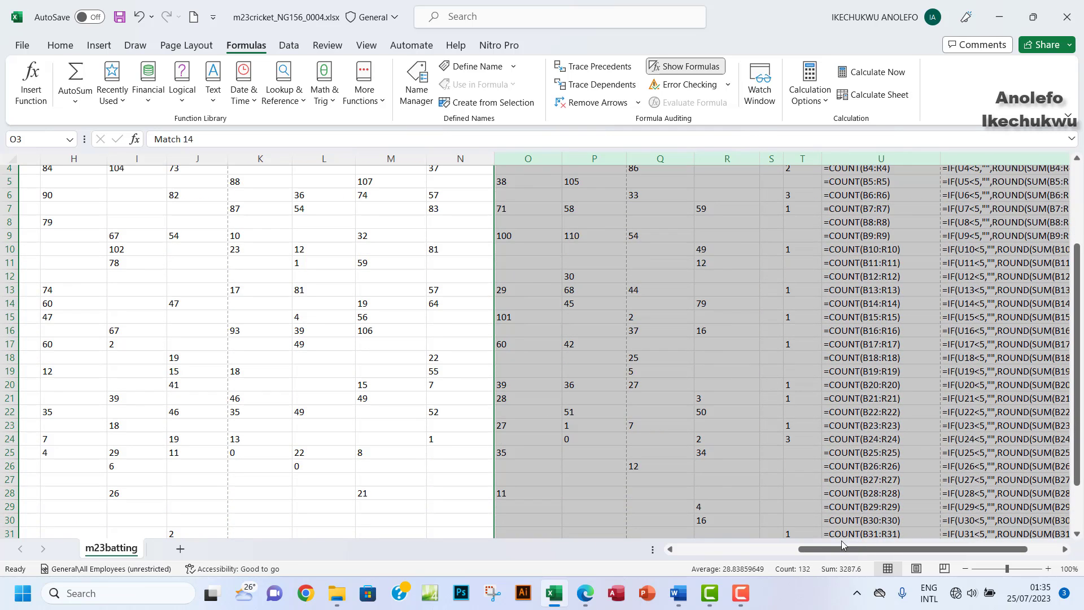
left_click_drag(844, 546, 727, 556)
Step: Narrow column A to suit the player names
scroll(500, 401, "down", 5)
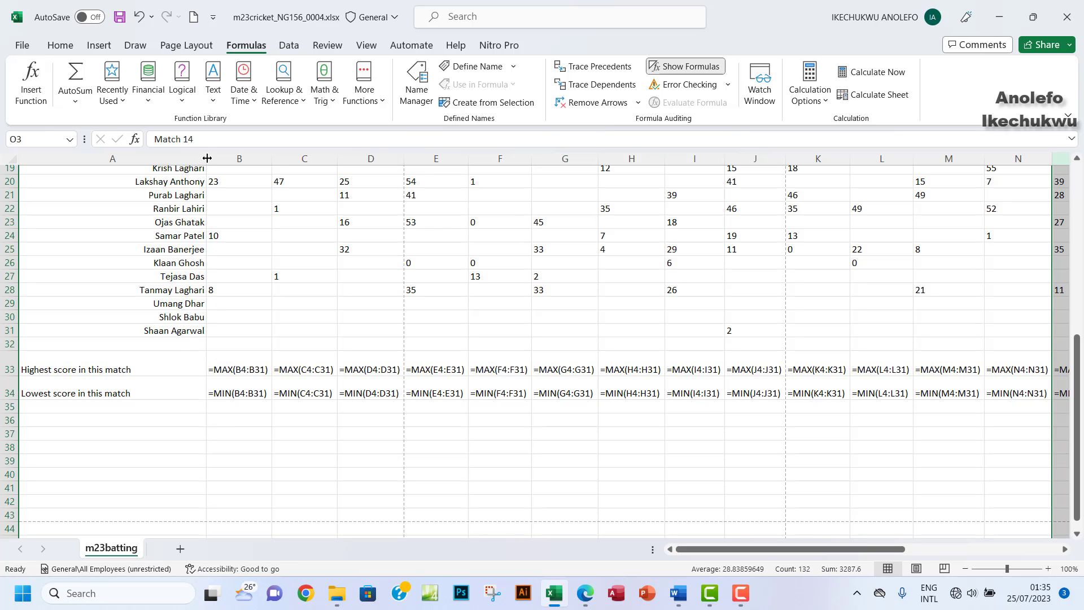
left_click_drag(207, 158, 119, 180)
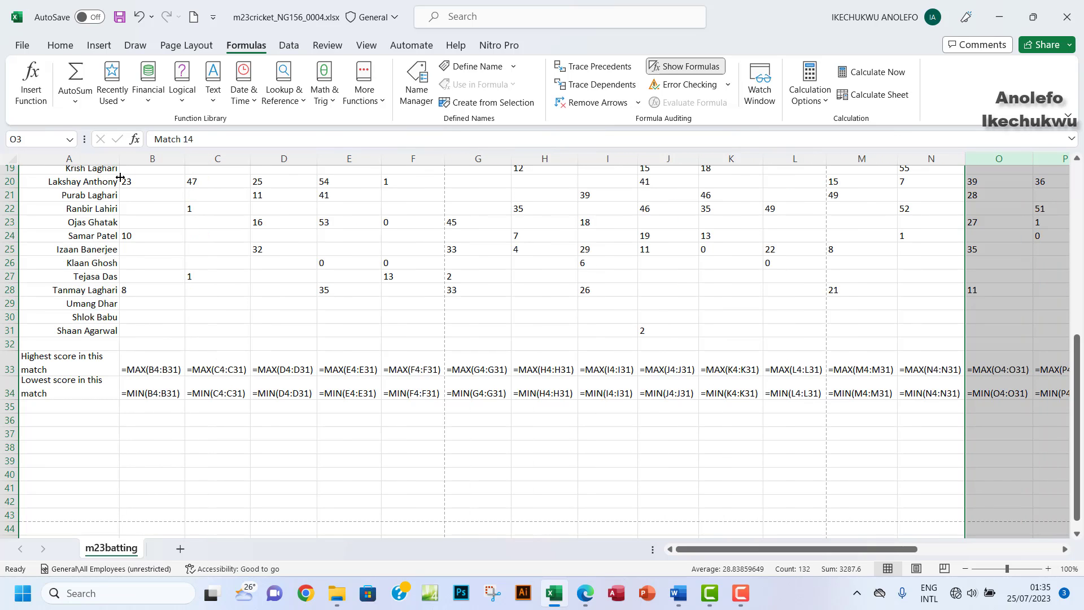
scroll(152, 328, "down", 2)
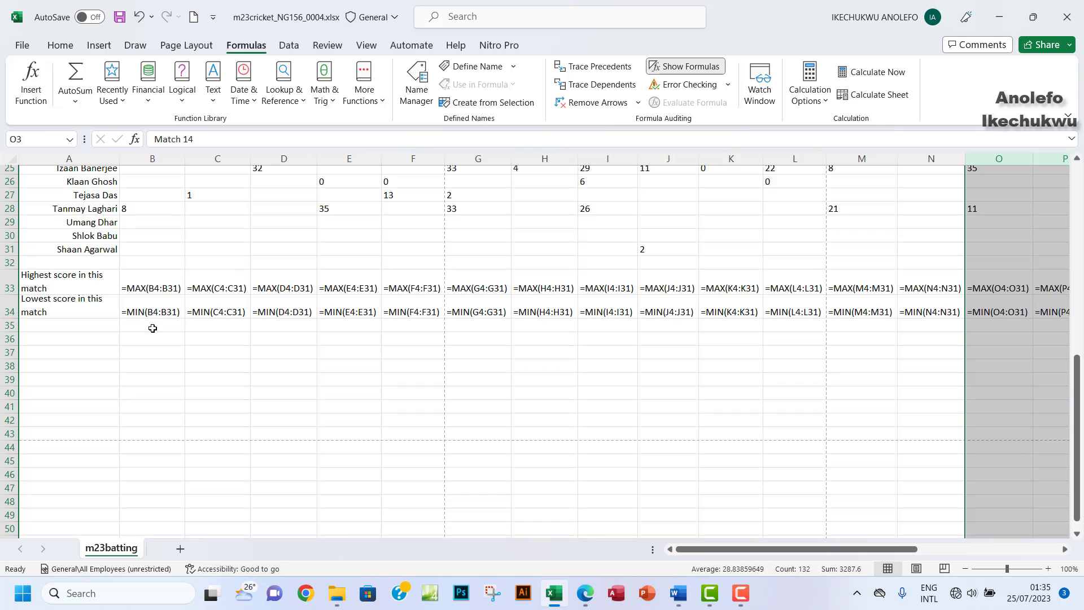
left_click_drag(729, 549, 830, 531)
left_click(203, 262)
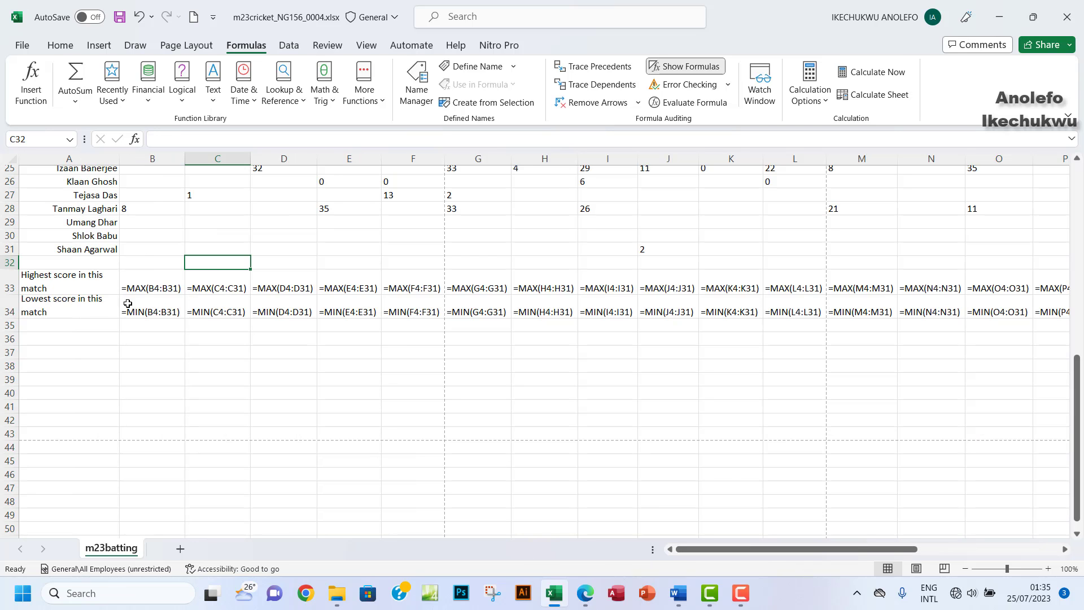
scroll(118, 271, "up", 8)
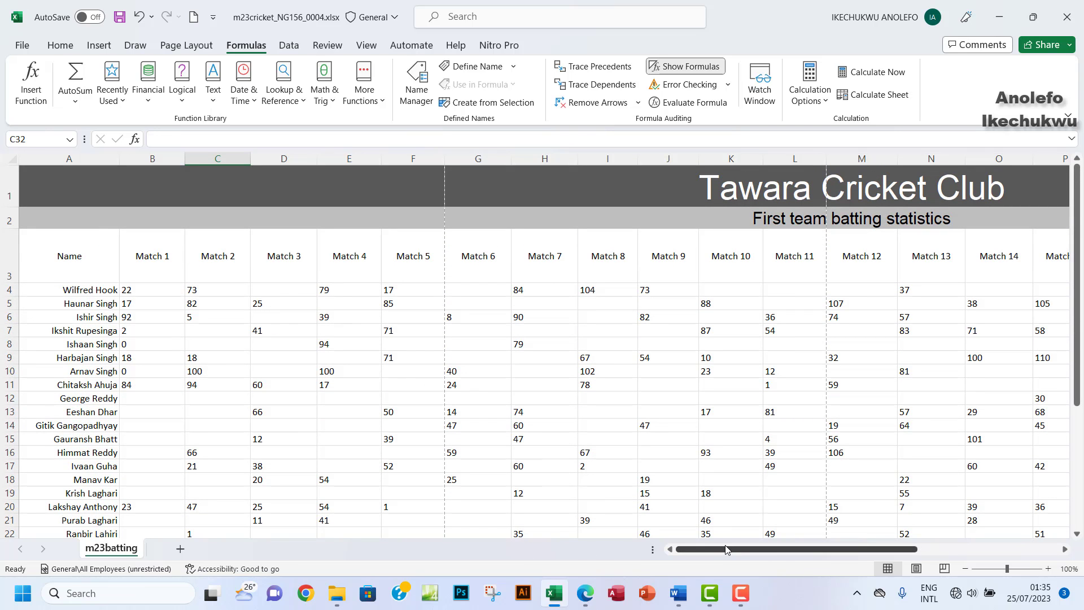
left_click_drag(725, 549, 829, 552)
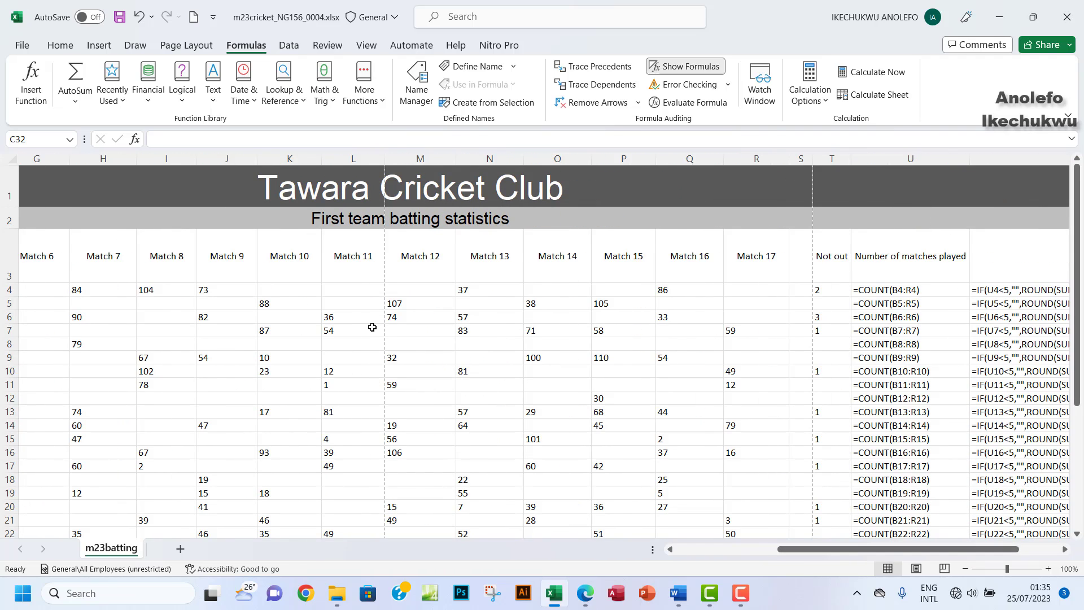
Step: Inspect cells J5 and J6 in the Match 9 column, then open the File backstage
left_click(224, 301)
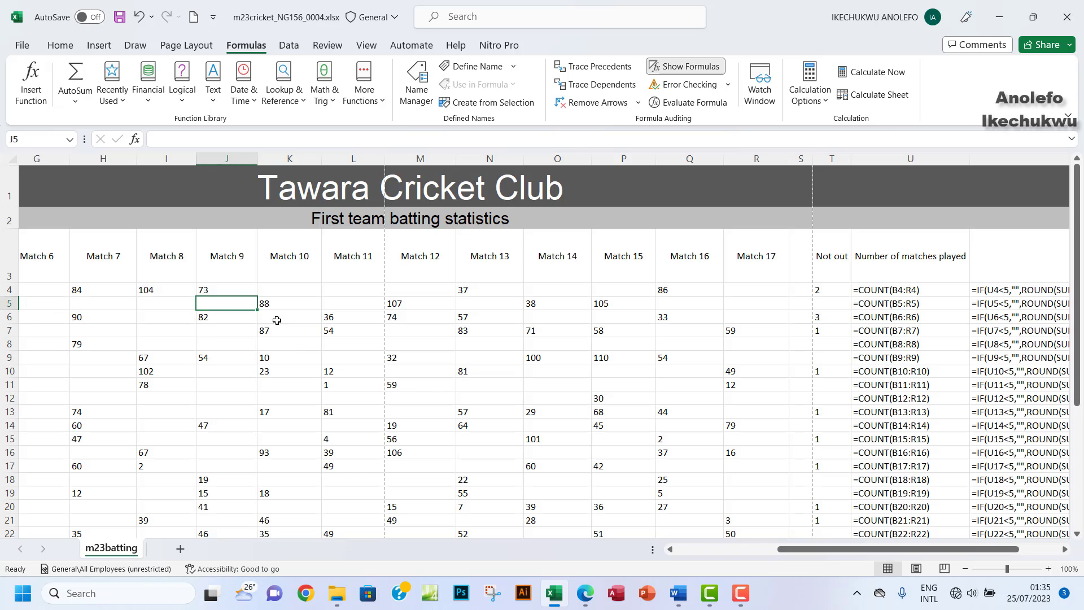
left_click(222, 320)
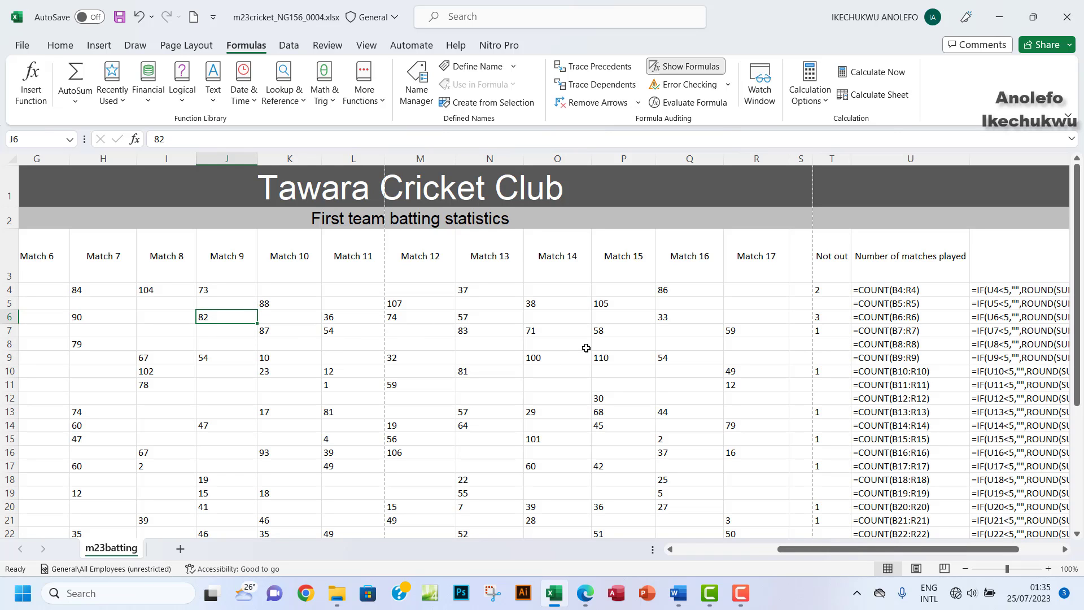
scroll(586, 347, "down", 2)
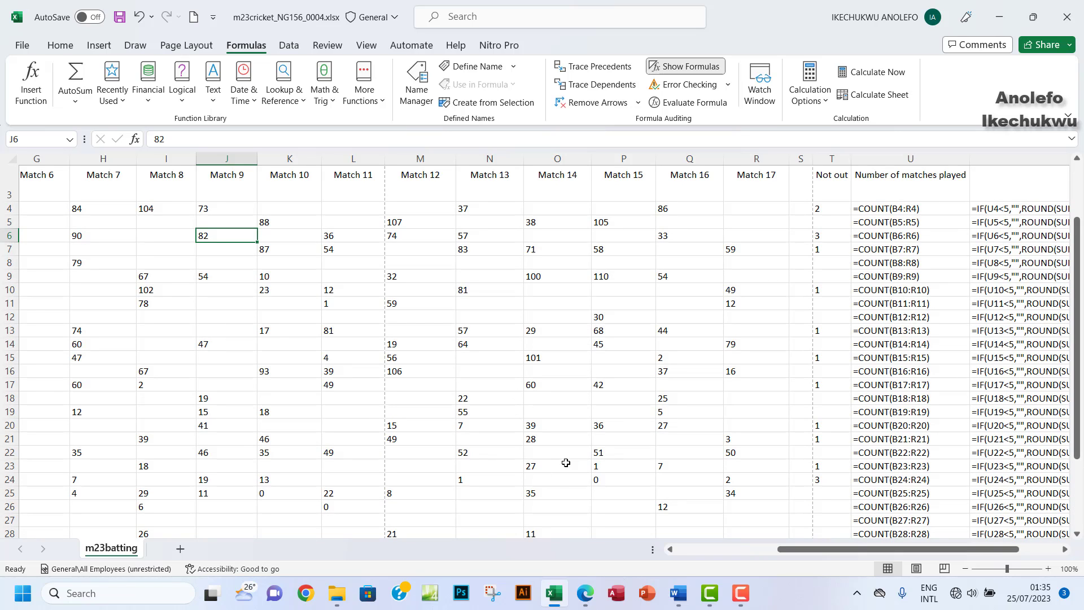
left_click(22, 45)
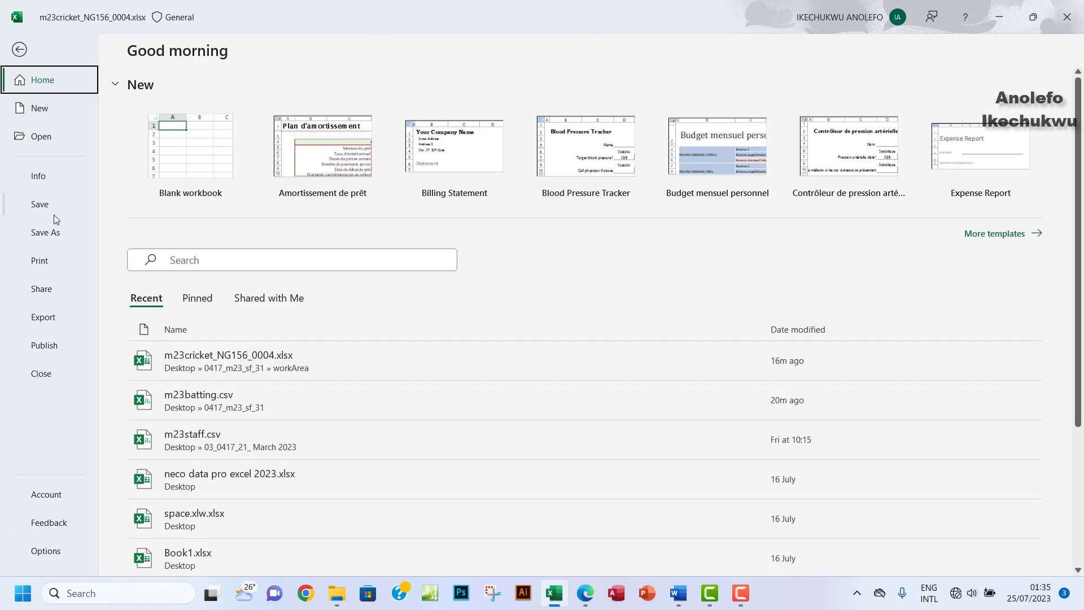
Step: Open the print preview (4 portrait A4 pages), compare with the exam paper, then open Page Setup
left_click(49, 262)
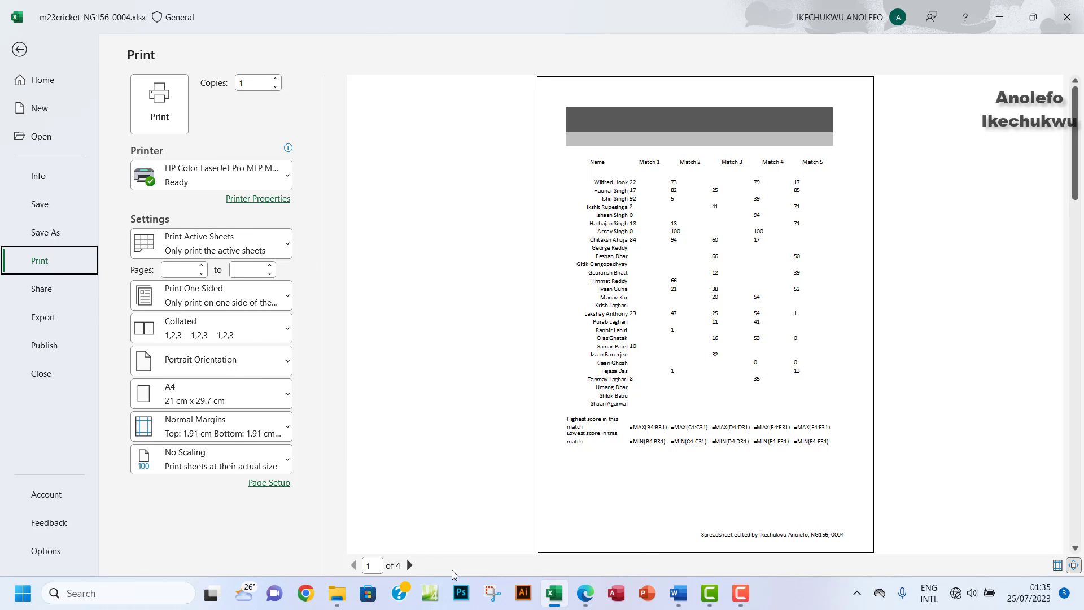
left_click(586, 594)
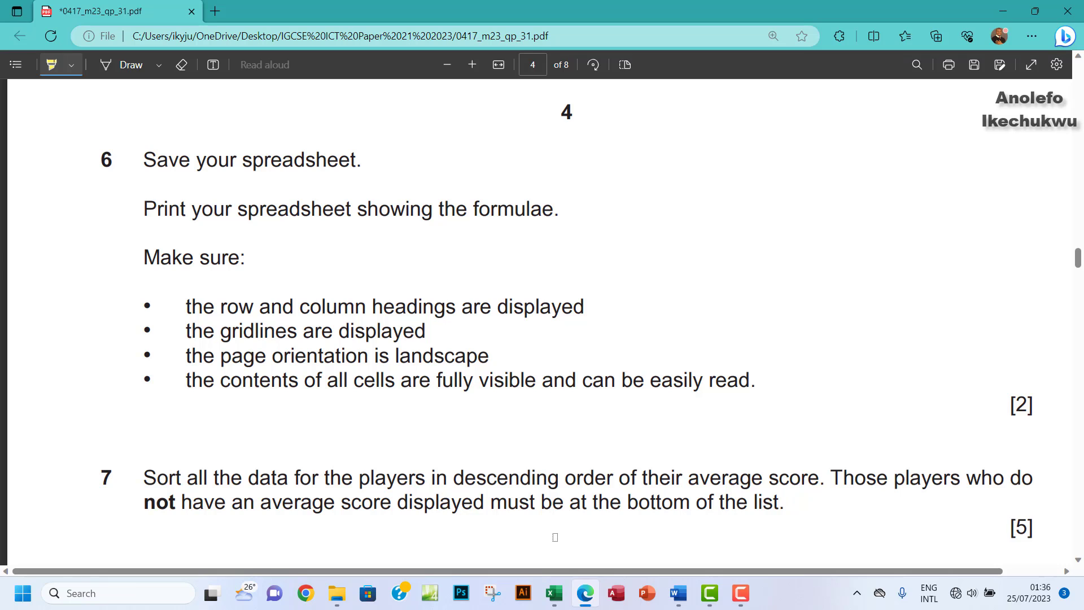
left_click(554, 593)
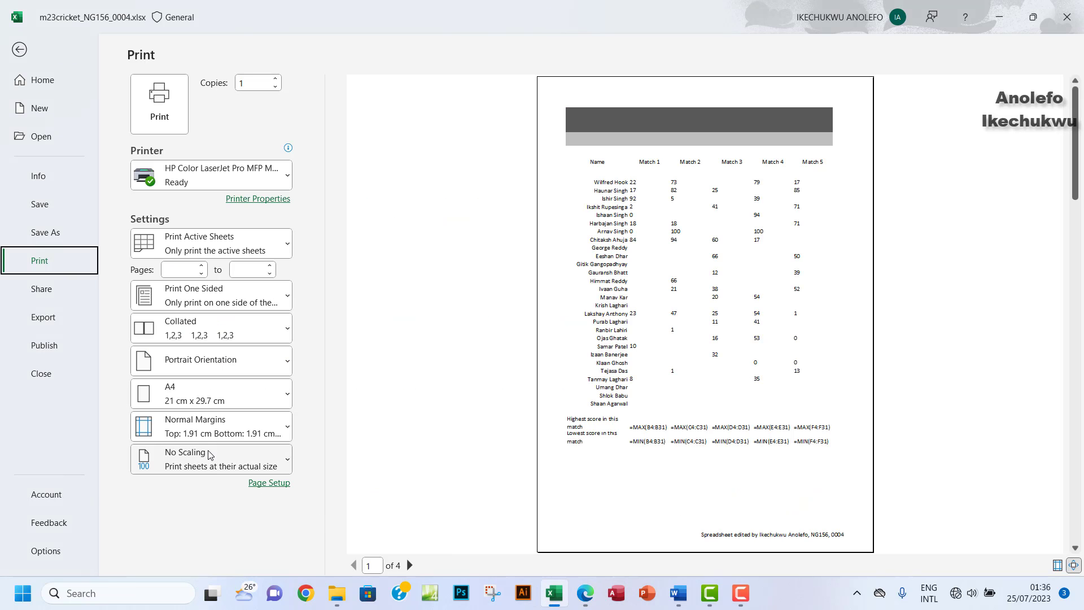
left_click(271, 483)
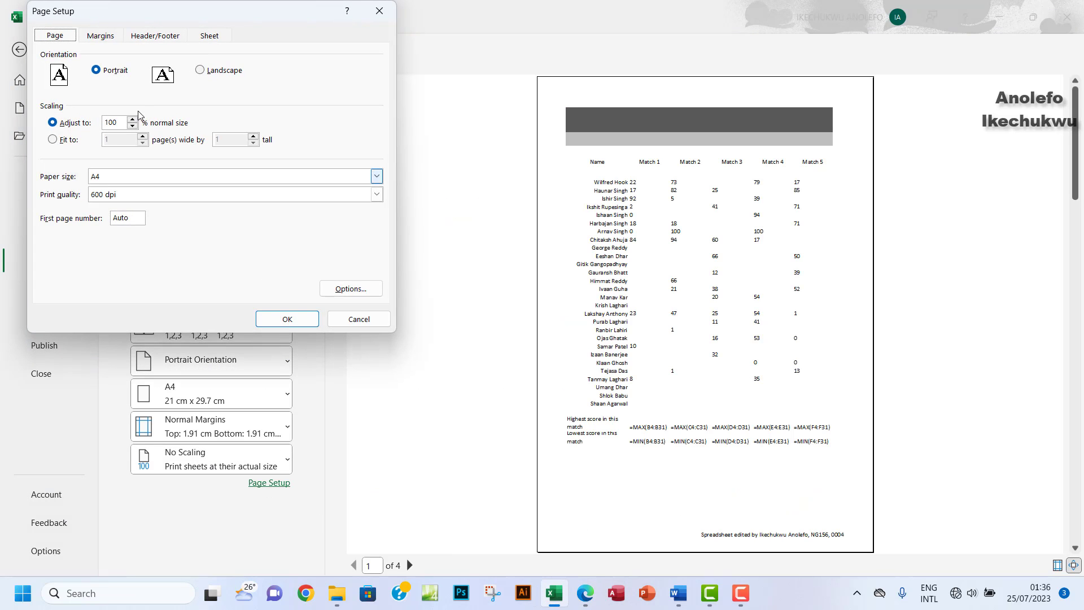
Step: On Page Setup's Sheet tab, tick Row and column headings and Gridlines
left_click(210, 36)
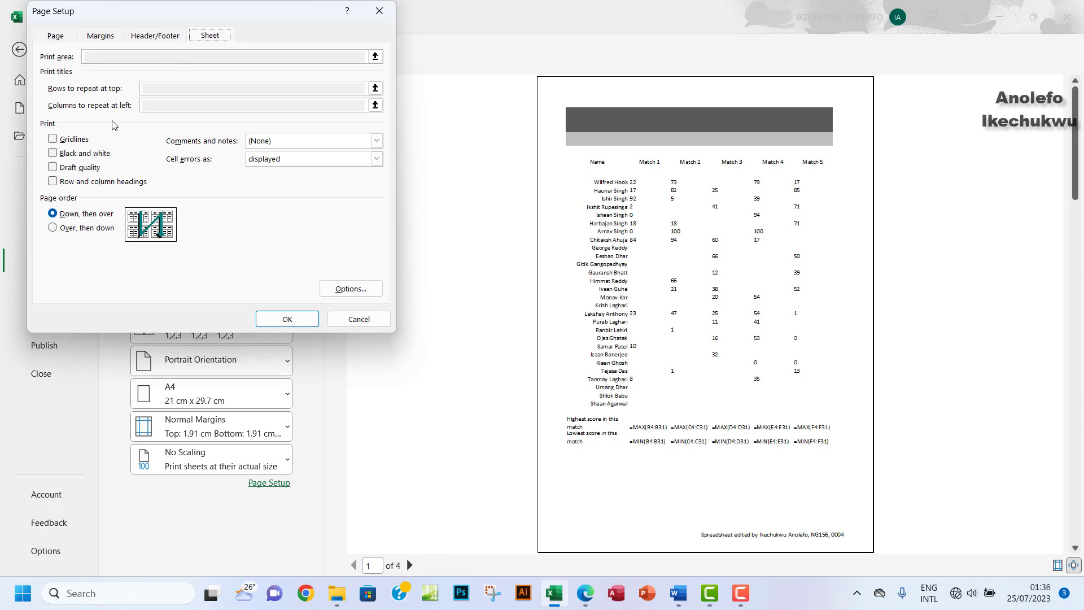
left_click(54, 183)
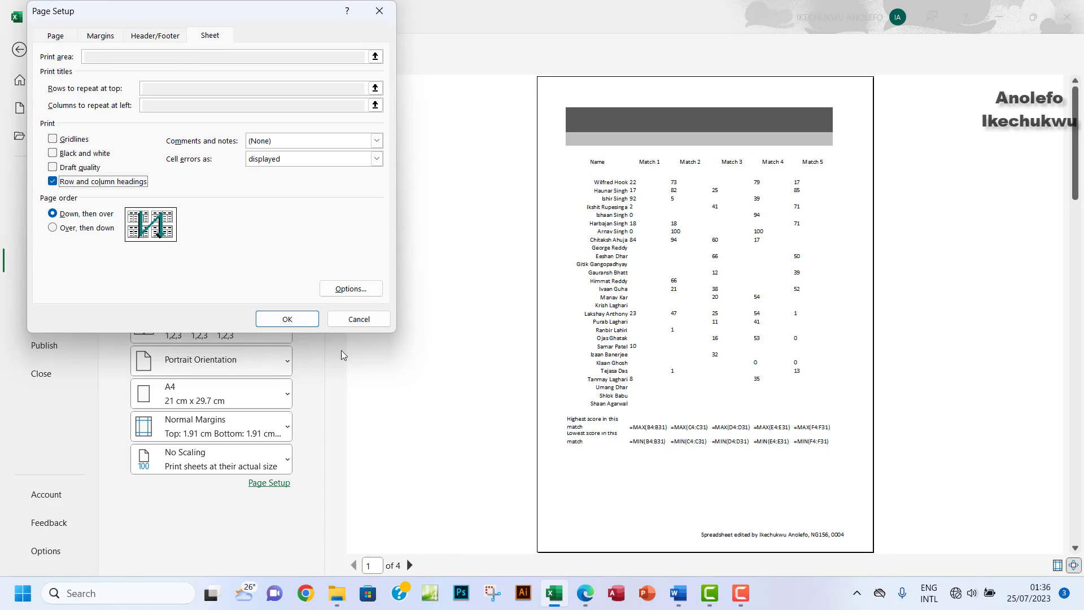
left_click(585, 594)
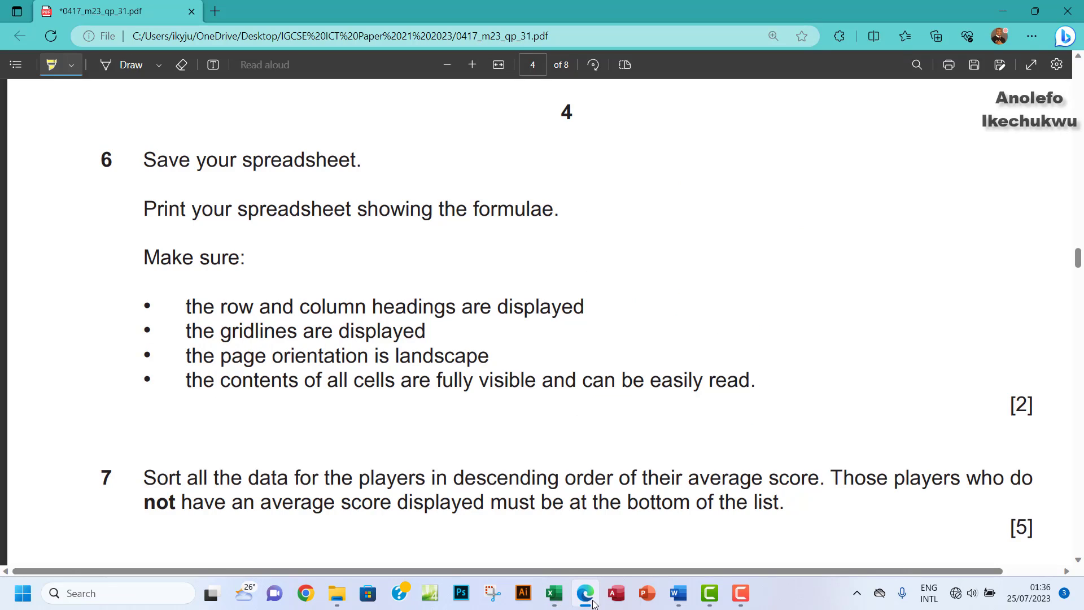
left_click(592, 602)
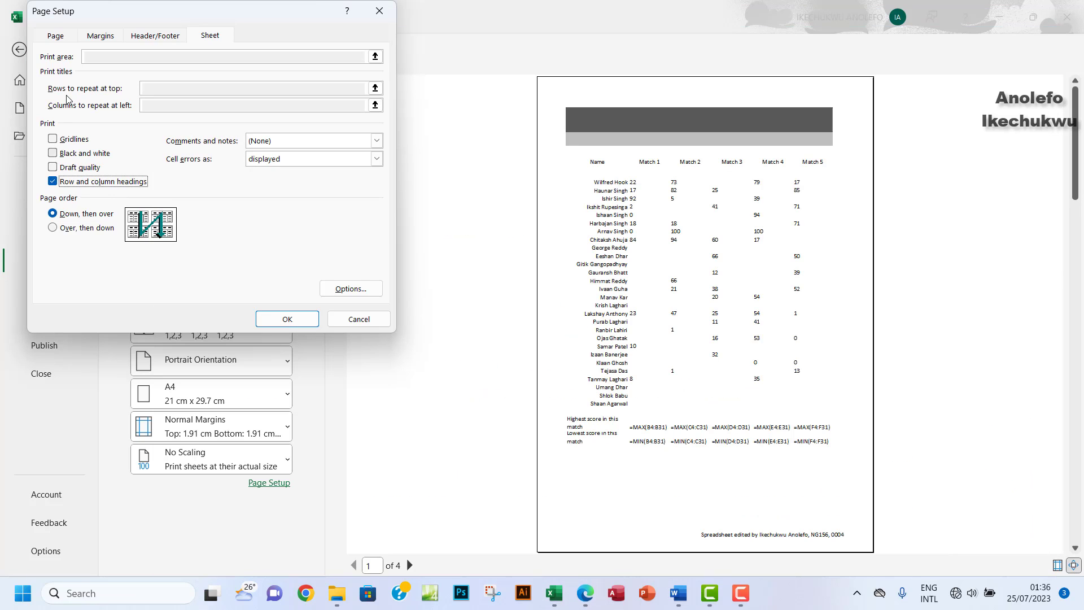
left_click(53, 139)
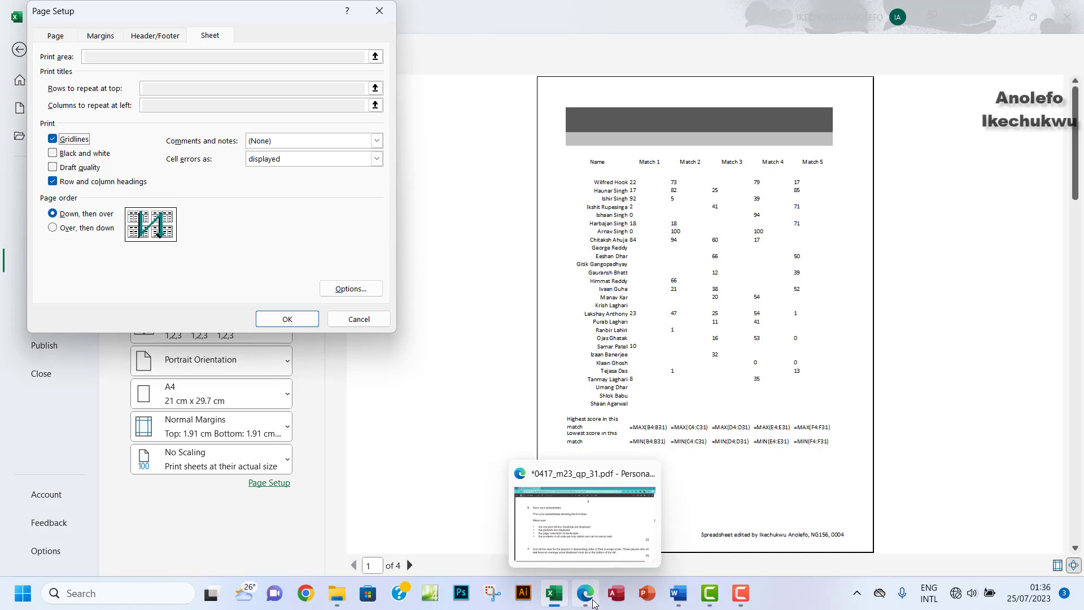
Step: Highlight the paper's landscape requirement, set Landscape orientation, and apply with OK
left_click(593, 603)
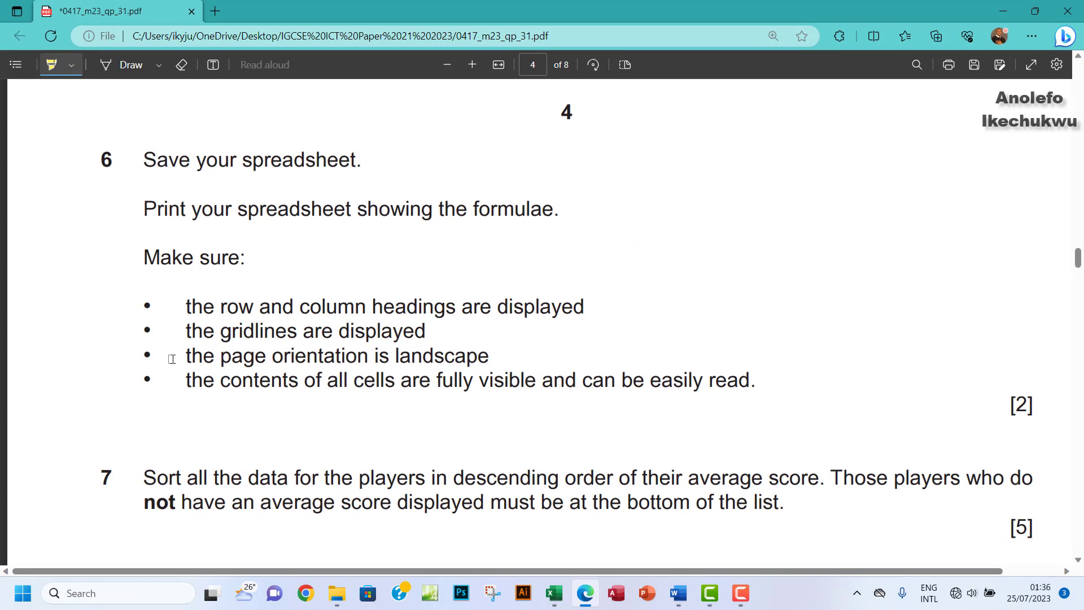
left_click_drag(492, 362, 181, 357)
left_click(554, 603)
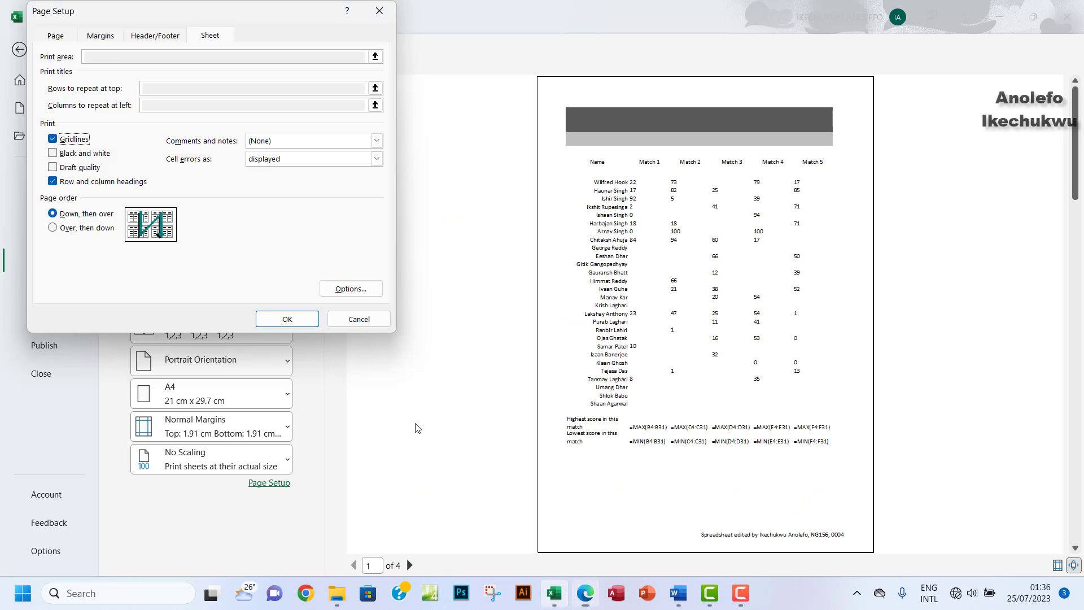
left_click(55, 36)
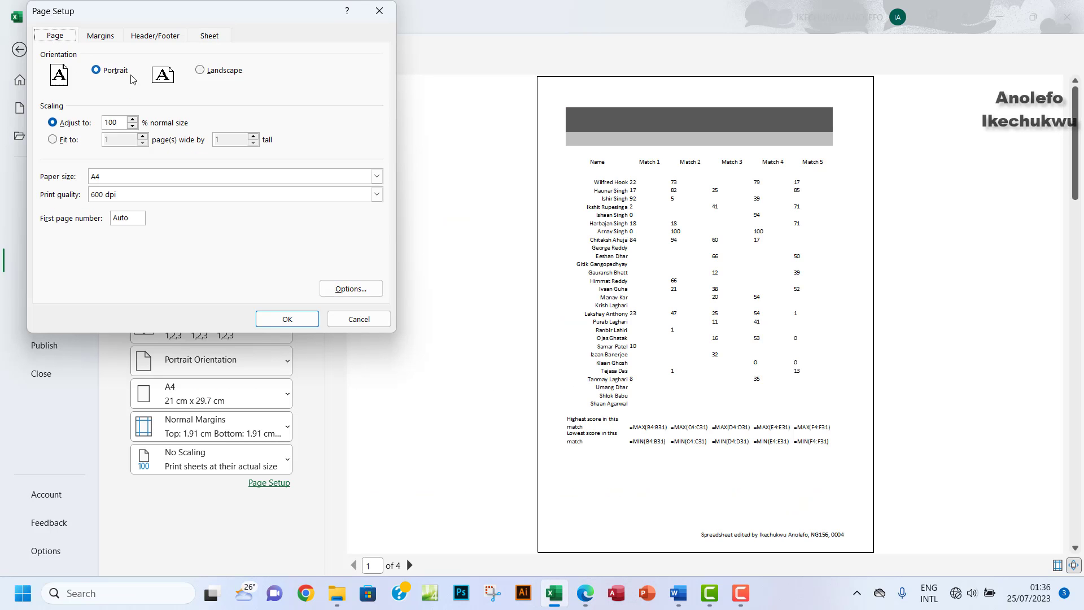
left_click(202, 71)
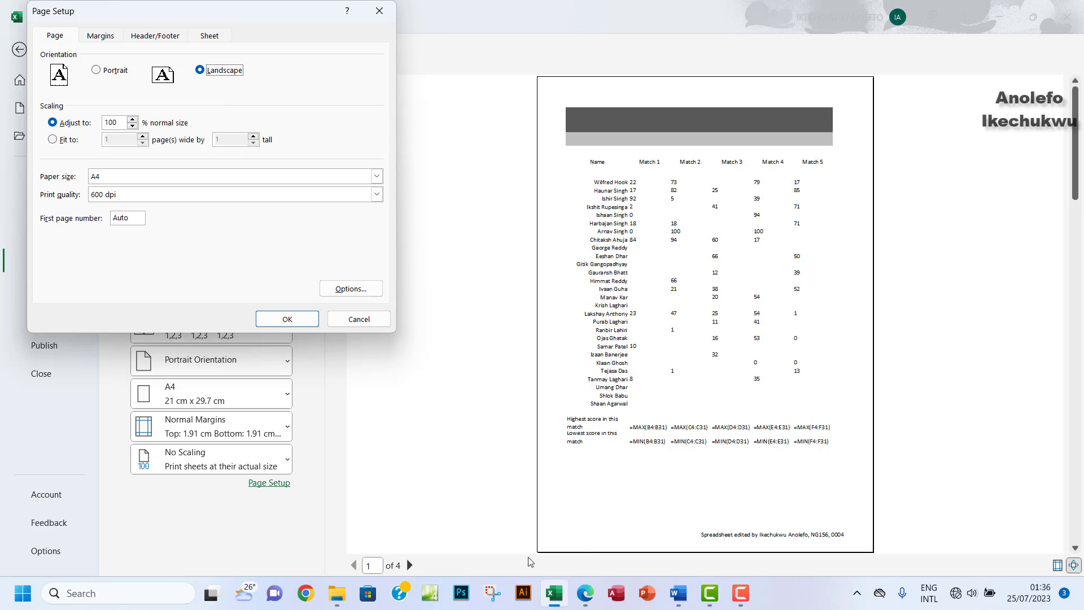
left_click(585, 596)
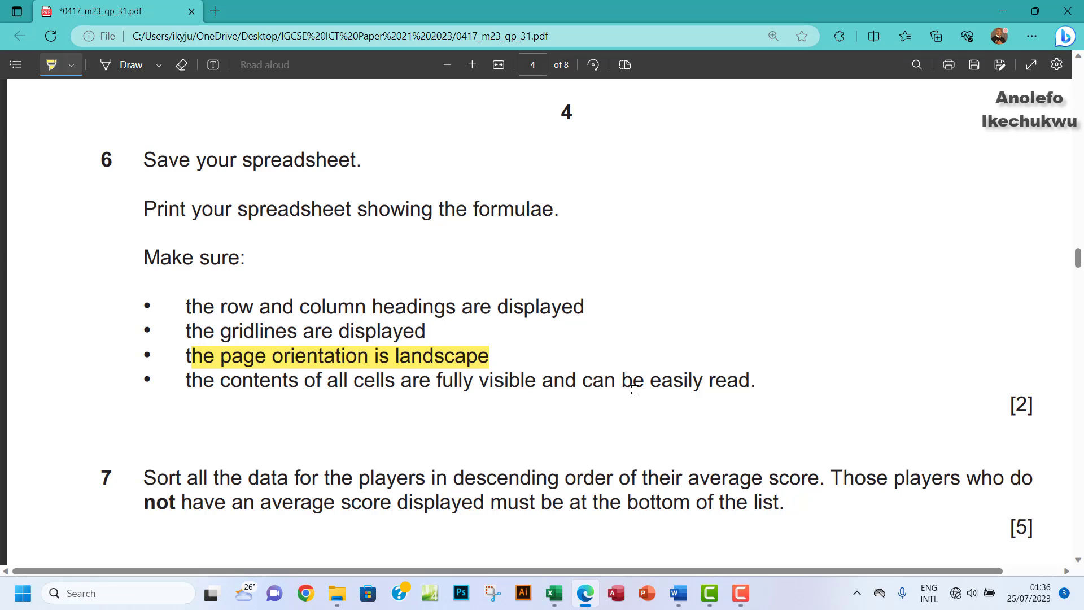
left_click(556, 593)
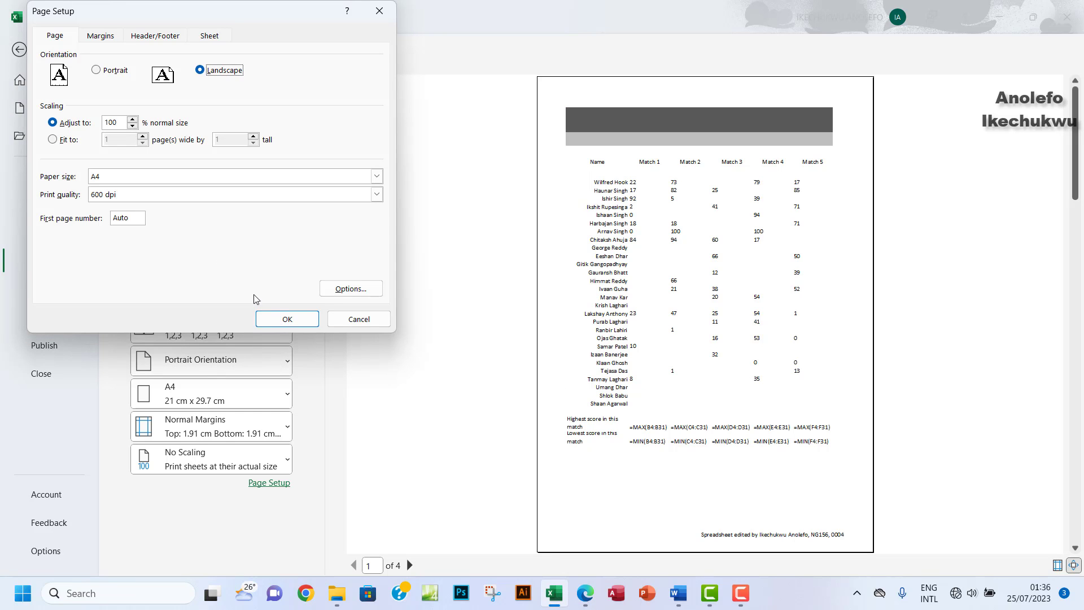
left_click(286, 318)
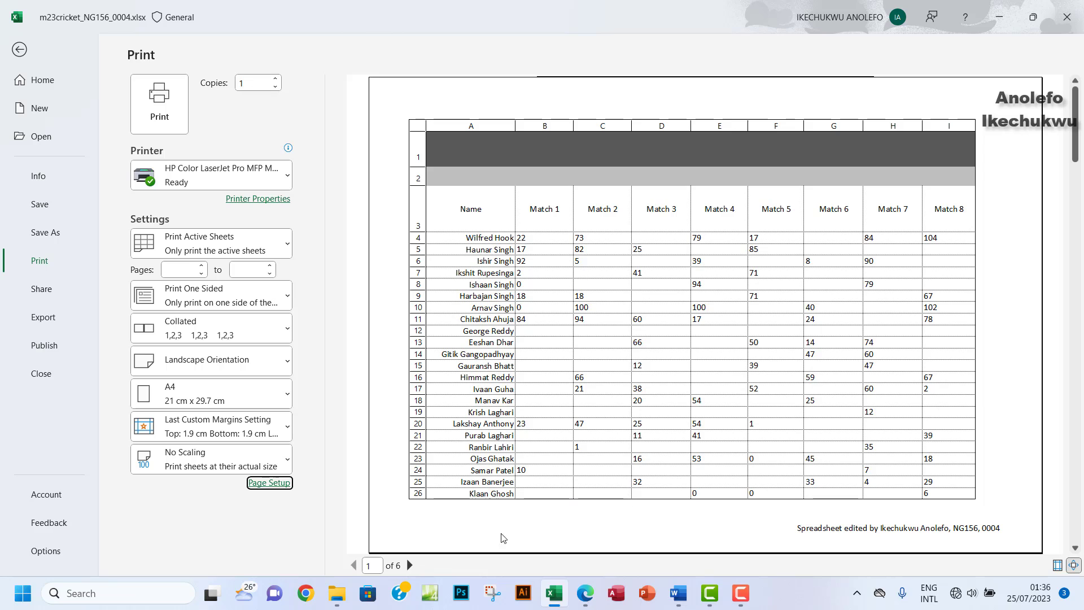
Step: Page forward through the landscape print preview to page 5, then back to page 1
left_click(409, 565)
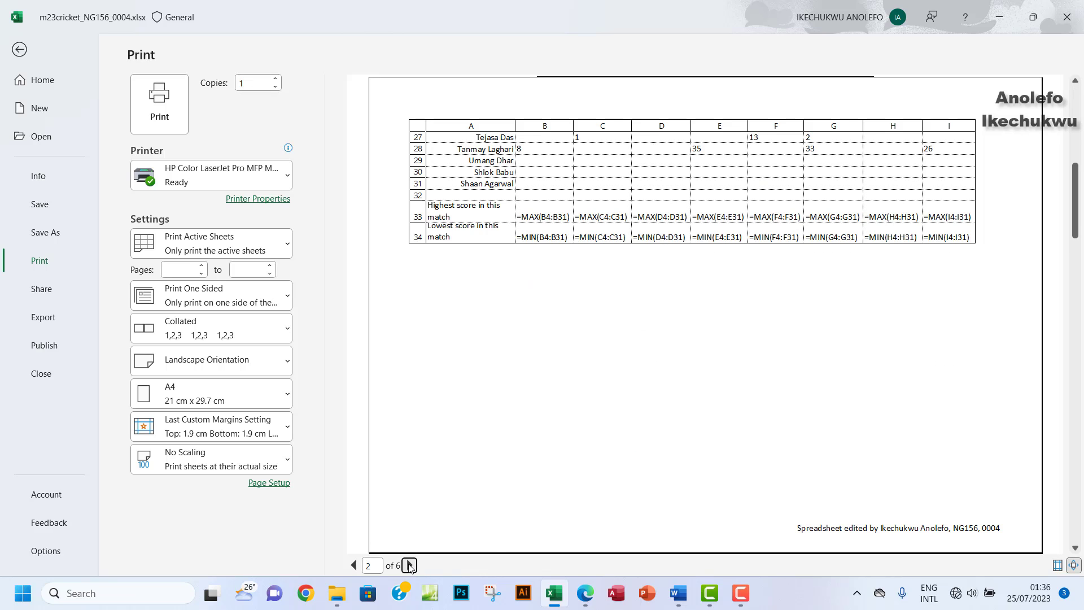
left_click(409, 565)
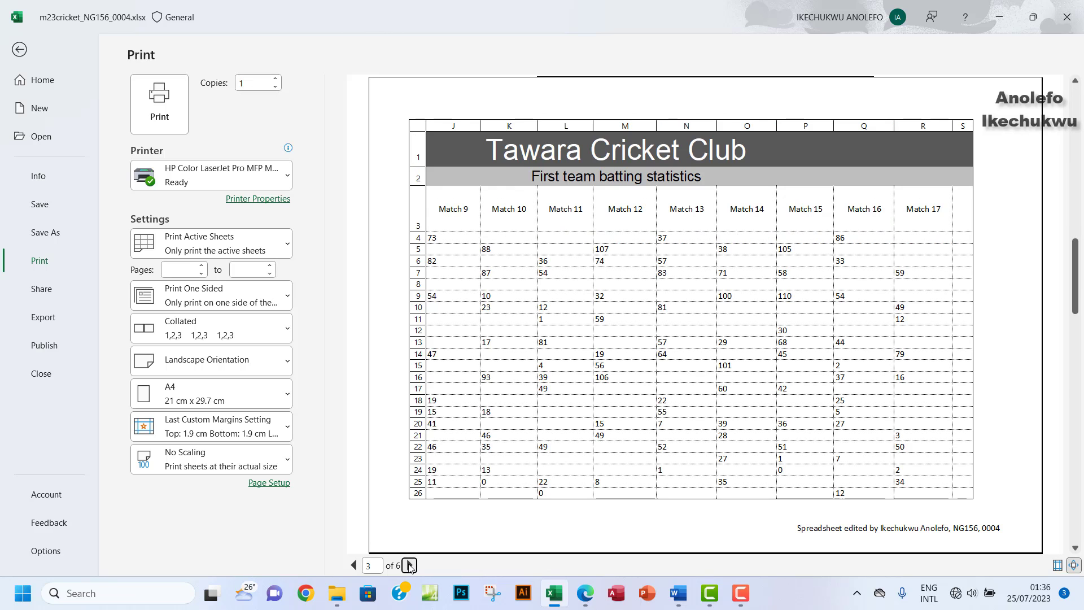
left_click(409, 565)
left_click(410, 565)
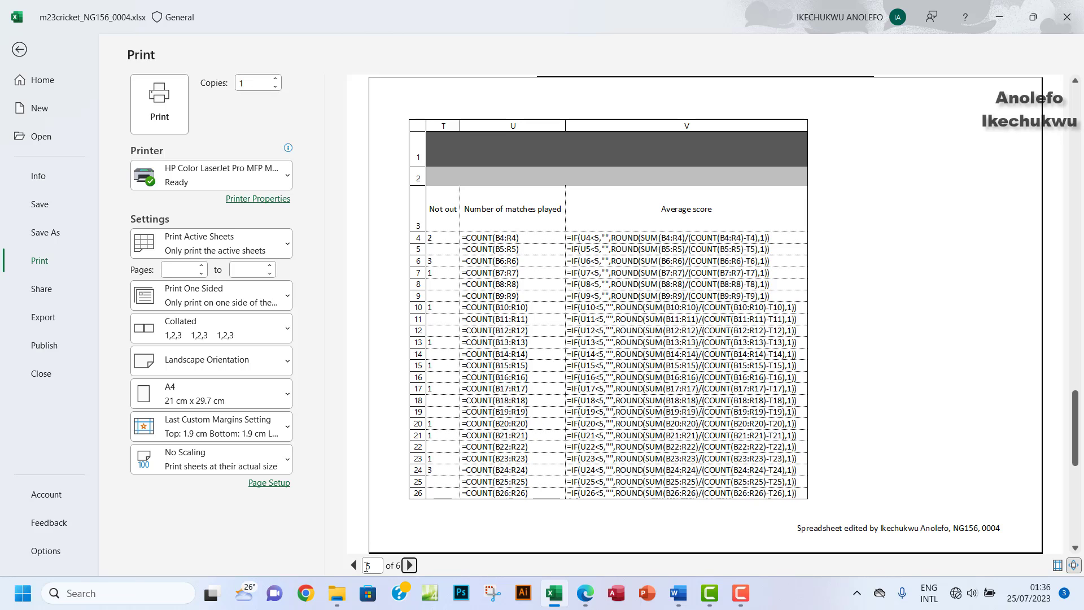
left_click(355, 565)
left_click(354, 566)
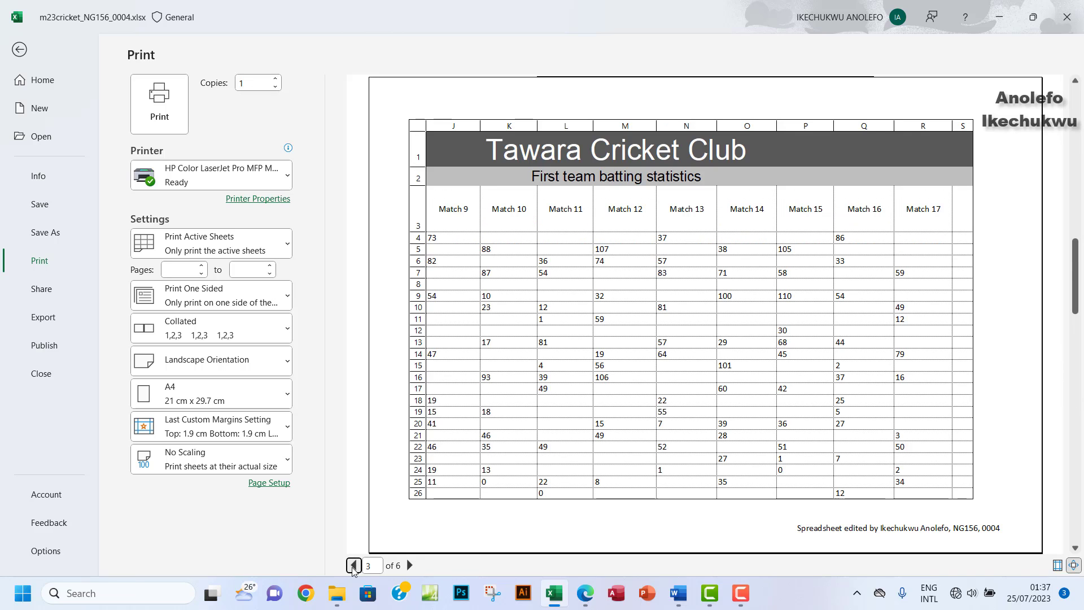
left_click(354, 565)
left_click(354, 565)
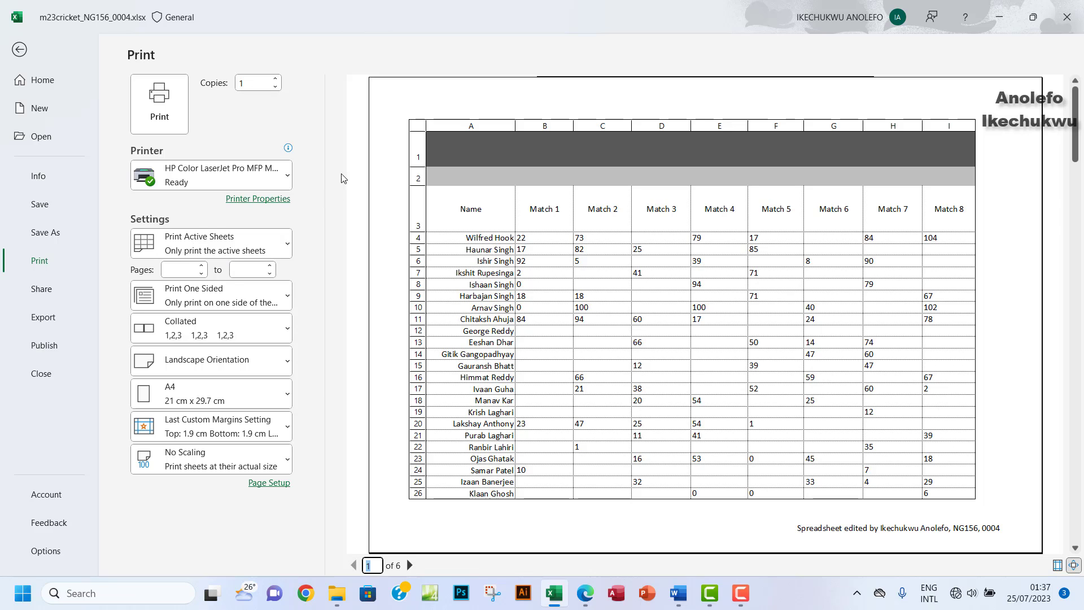
Step: Leave print preview, review the print requirements in the PDF, and return to the batting workbook
left_click(19, 51)
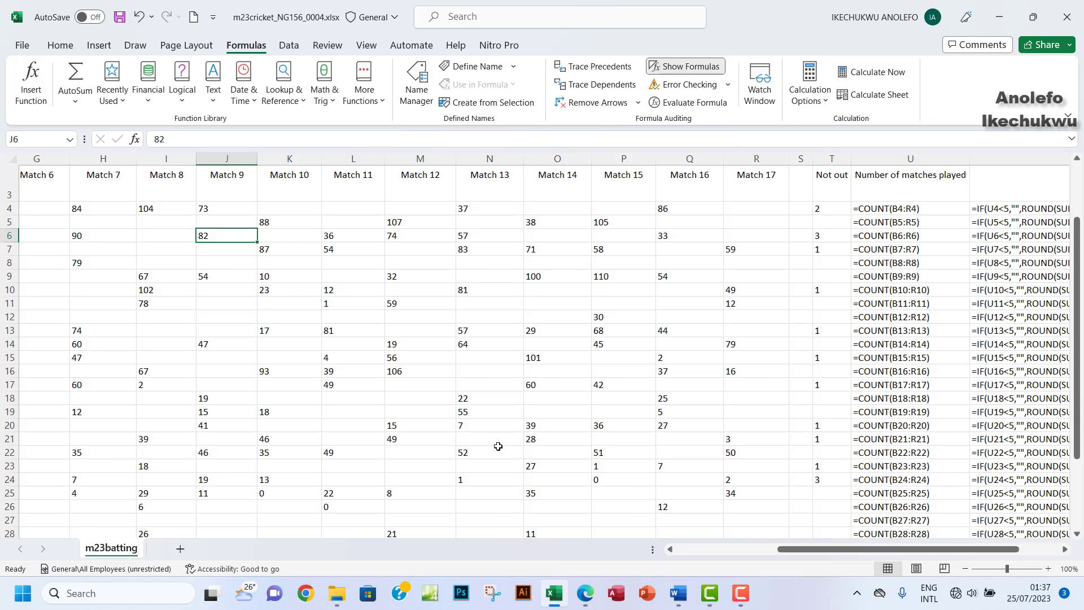
left_click(585, 592)
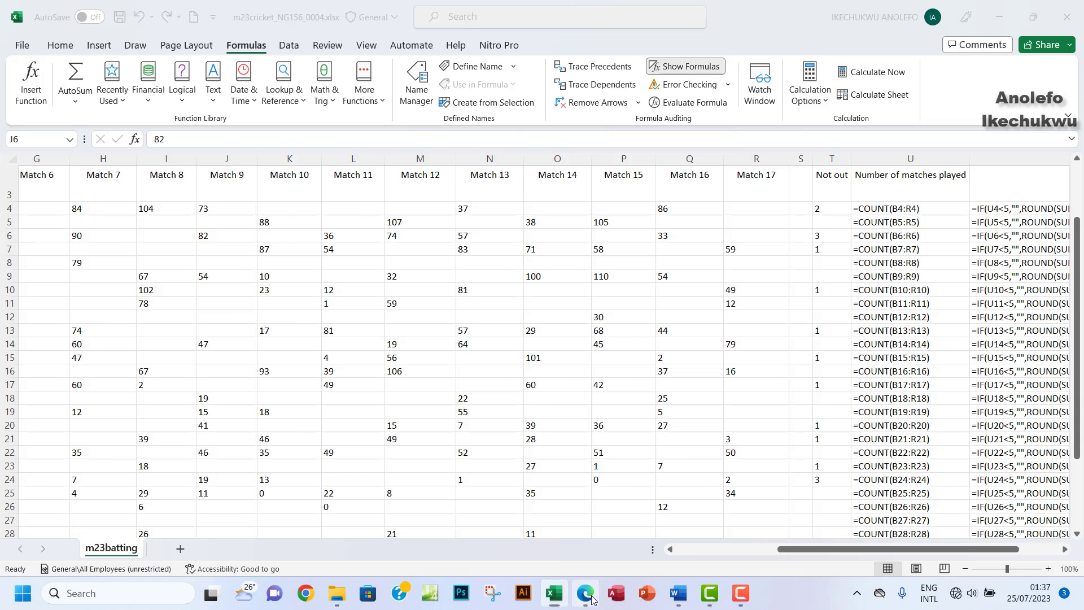
scroll(394, 397, "down", 4)
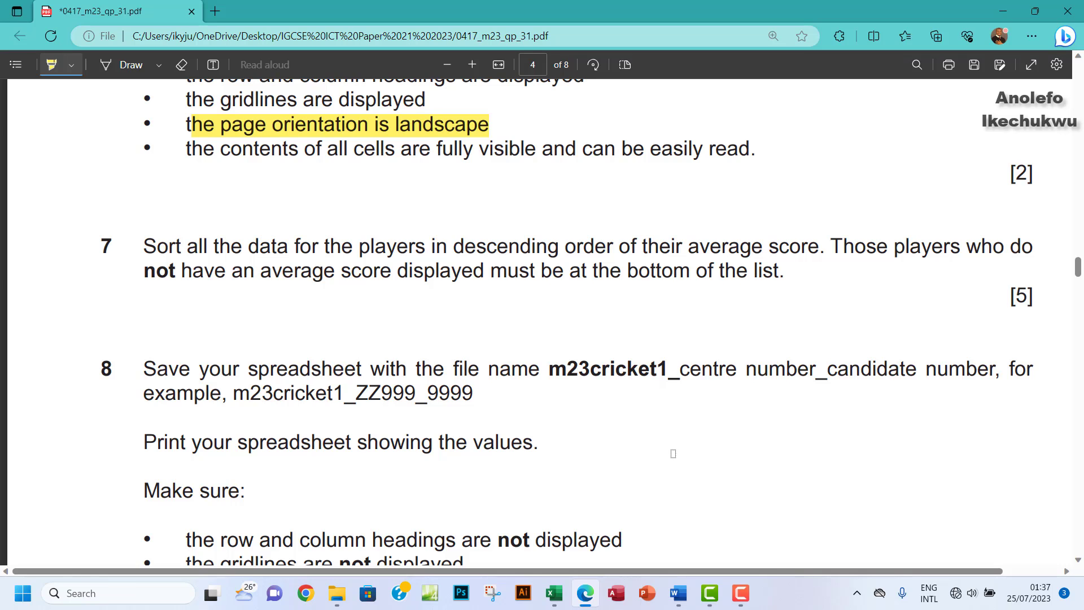
left_click(554, 593)
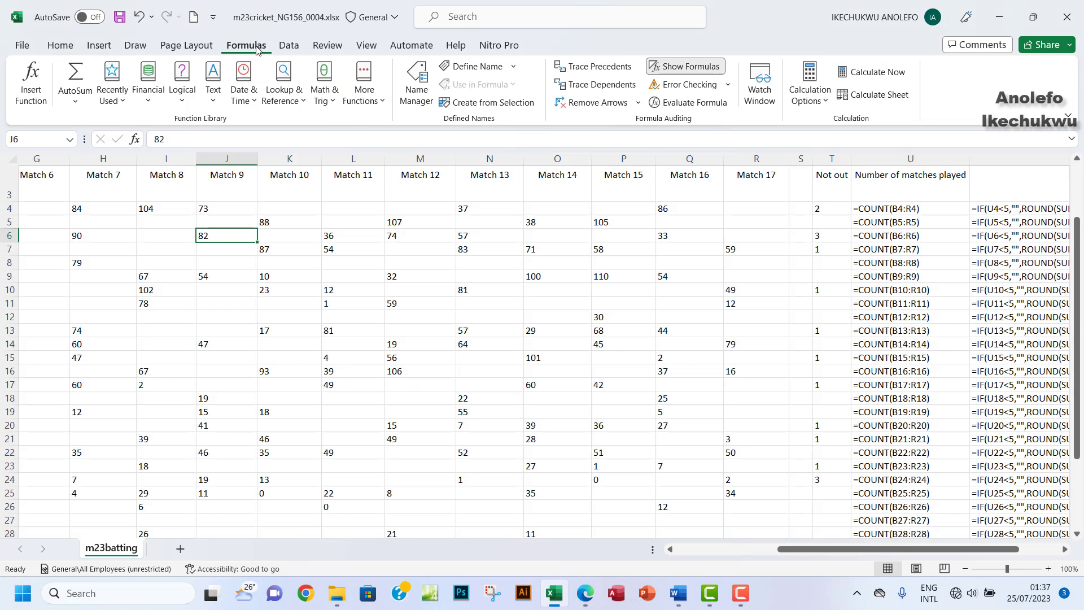
Step: Show calculated values instead of formulas and narrow columns V, U and T
left_click(680, 72)
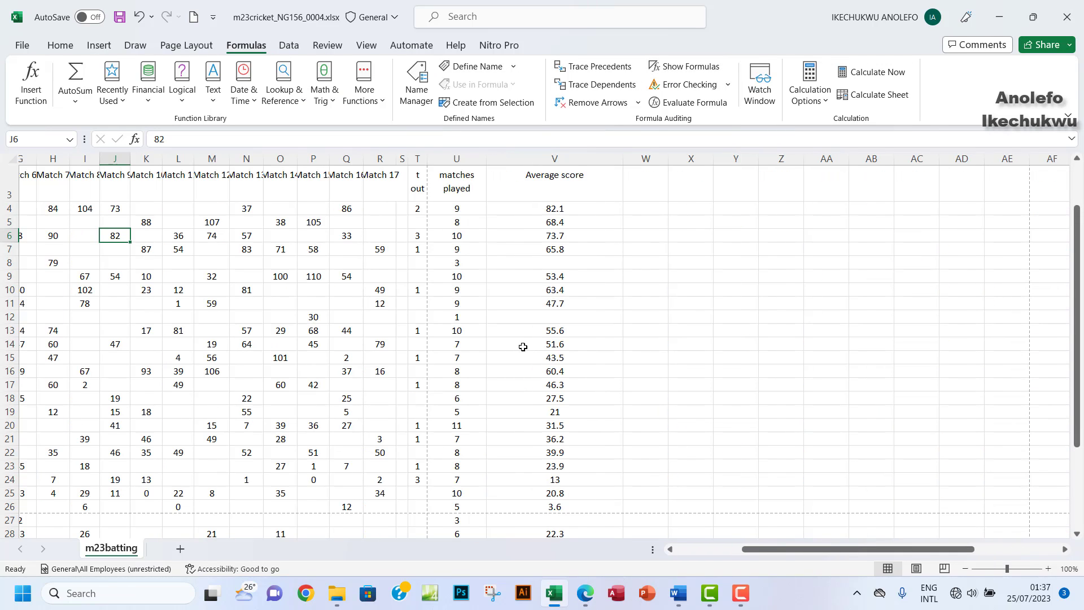
left_click_drag(629, 156, 530, 171)
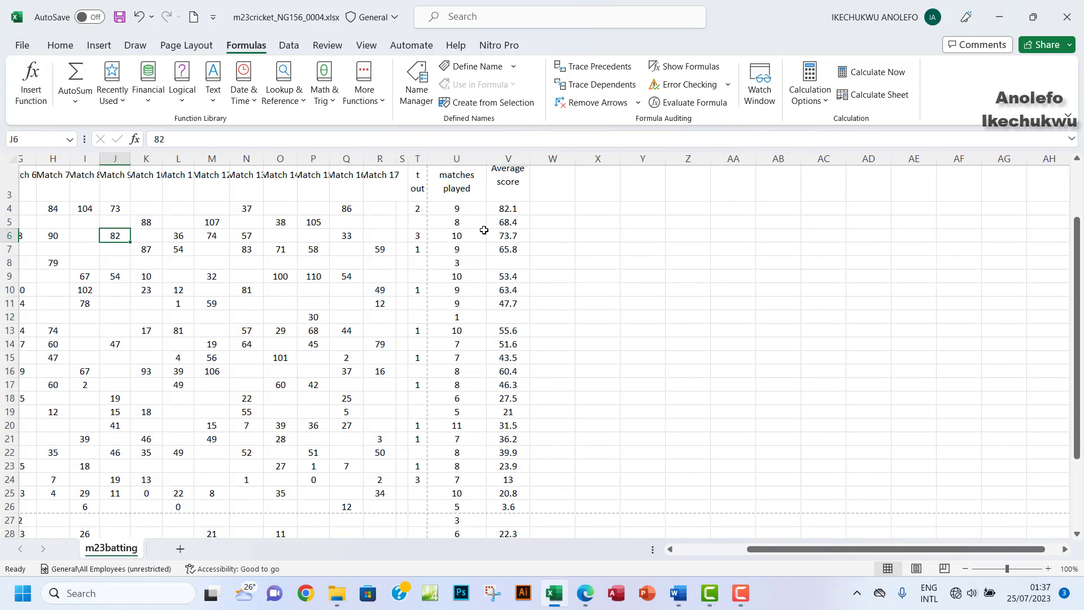
scroll(484, 229, "up", 3)
left_click_drag(487, 160, 433, 164)
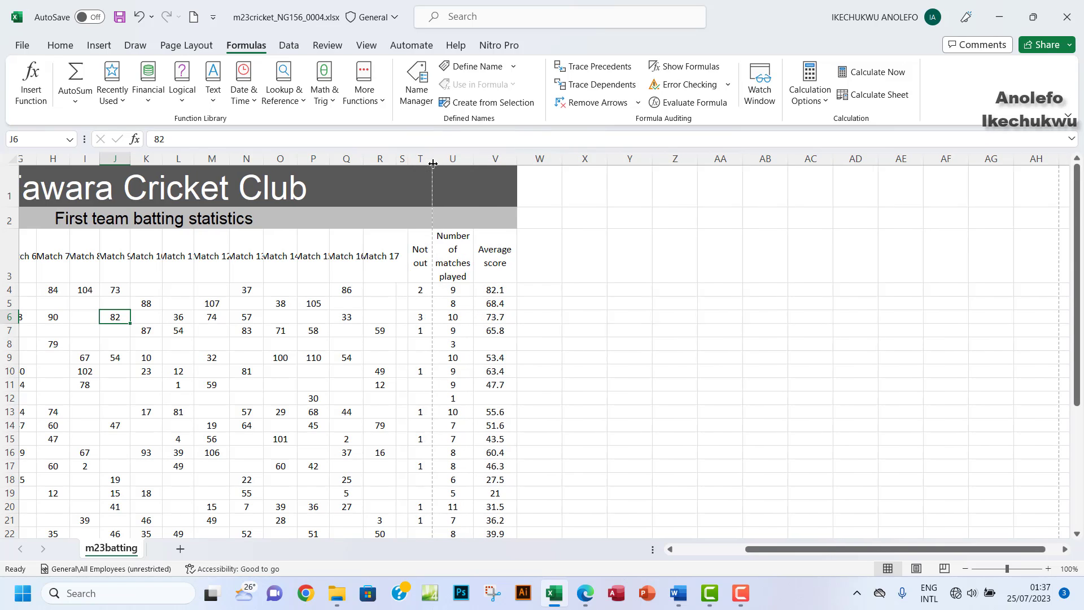
left_click_drag(819, 549, 630, 543)
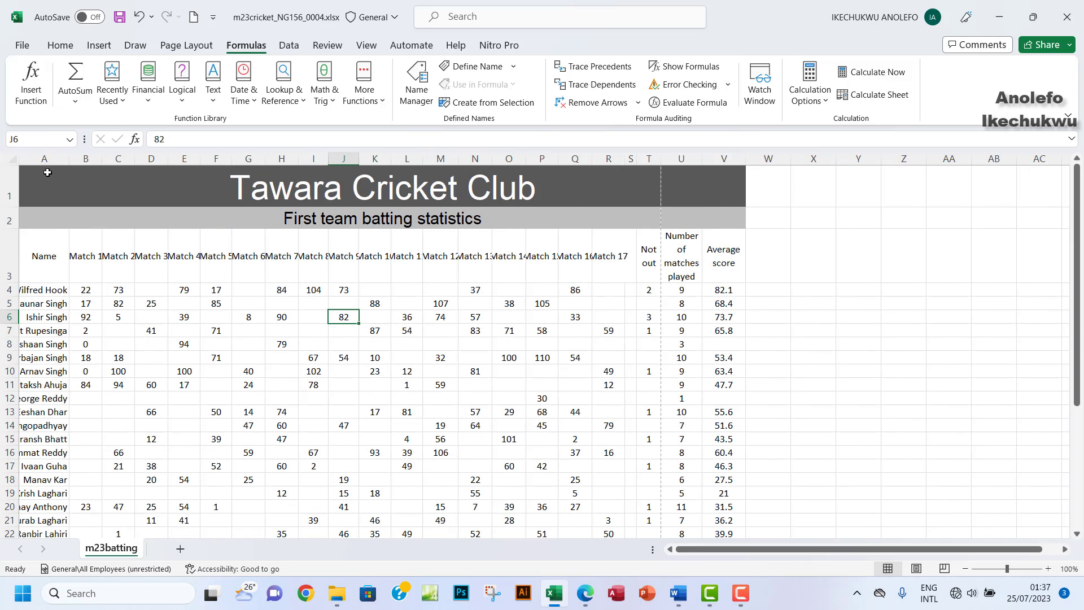
Step: Autofit the Match 1–17 columns B:R and widen column A so full player names show
left_click_drag(86, 160, 616, 199)
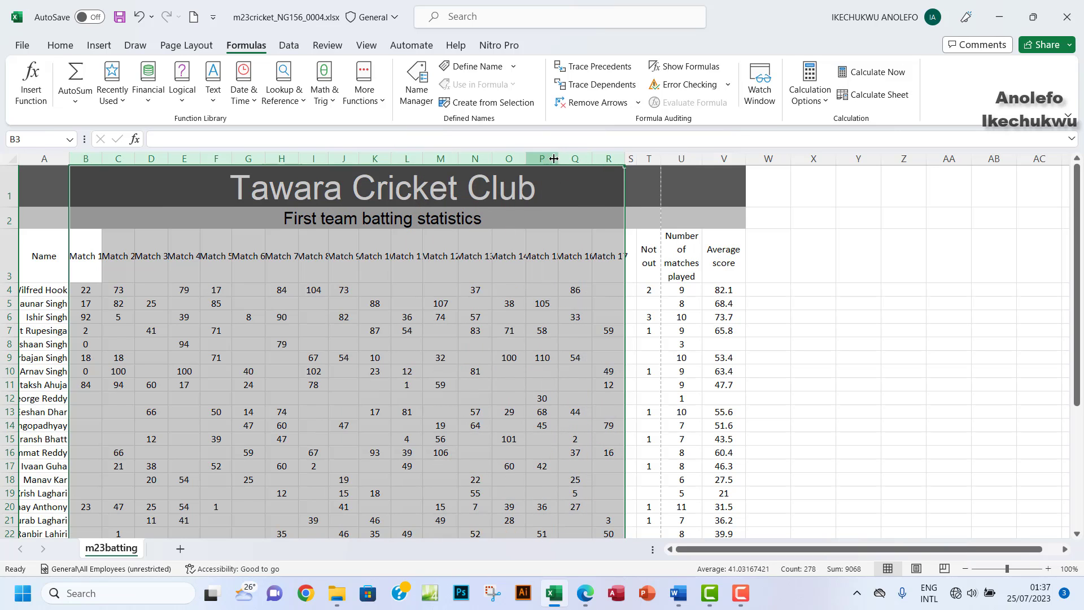
double_click(526, 159)
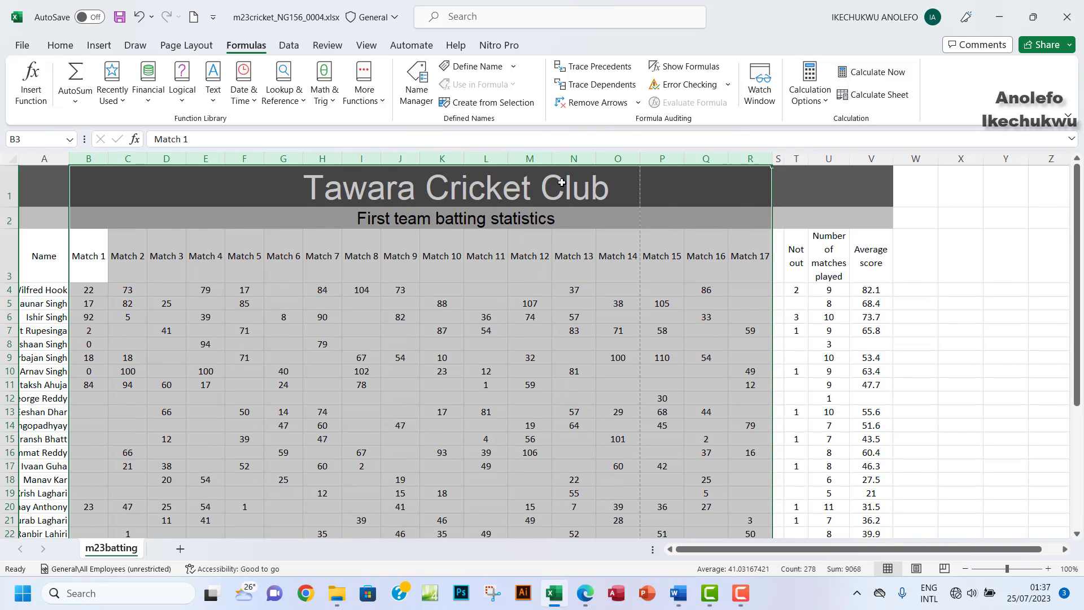
left_click(812, 269)
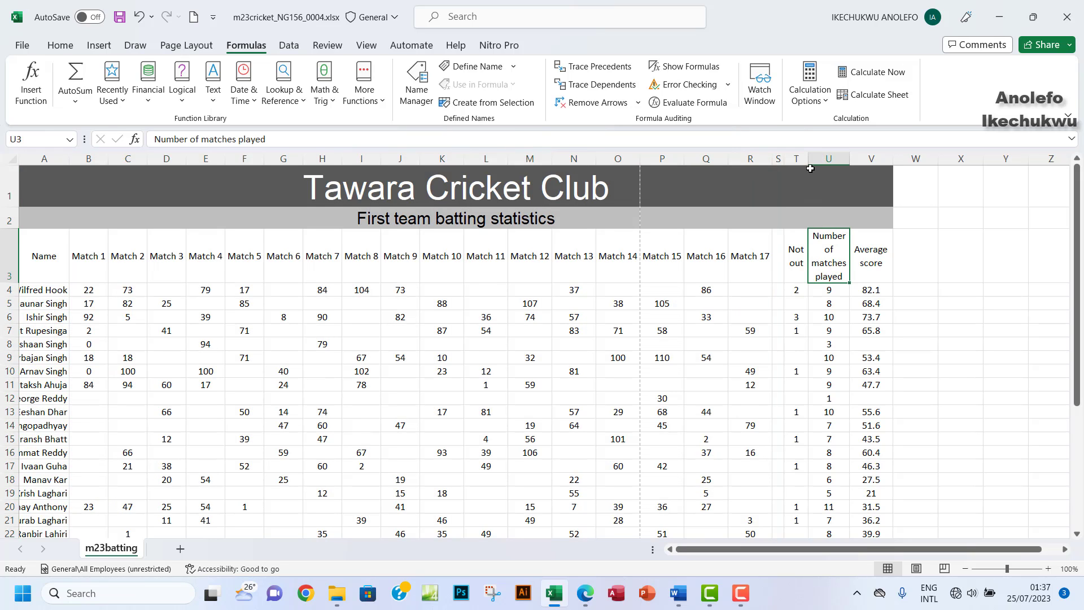
left_click_drag(809, 159, 806, 162)
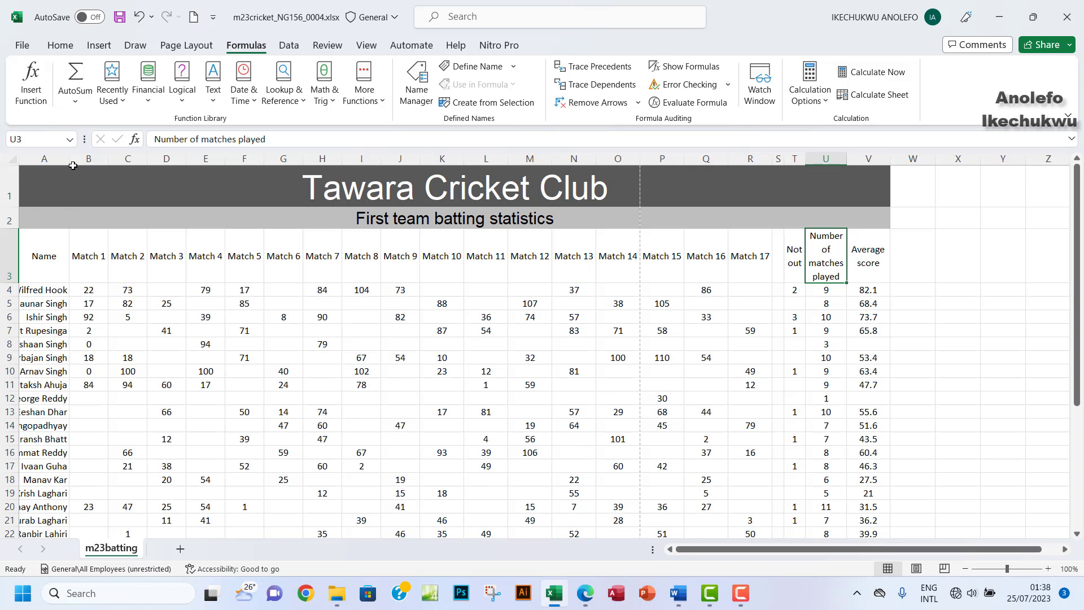
left_click_drag(73, 161, 77, 161)
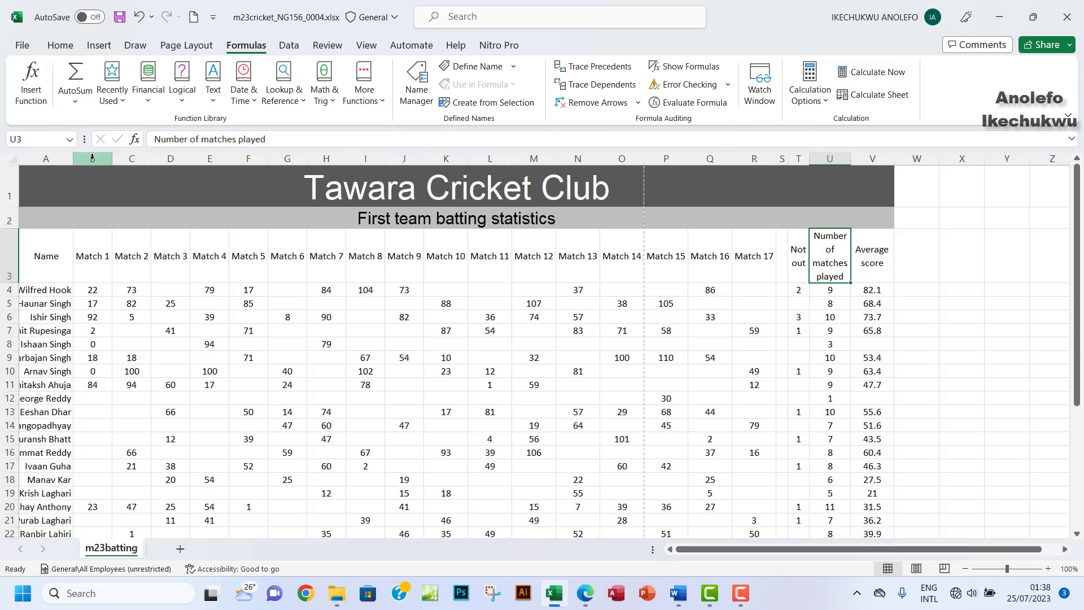
left_click_drag(72, 158, 109, 179)
scroll(227, 337, "down", 6)
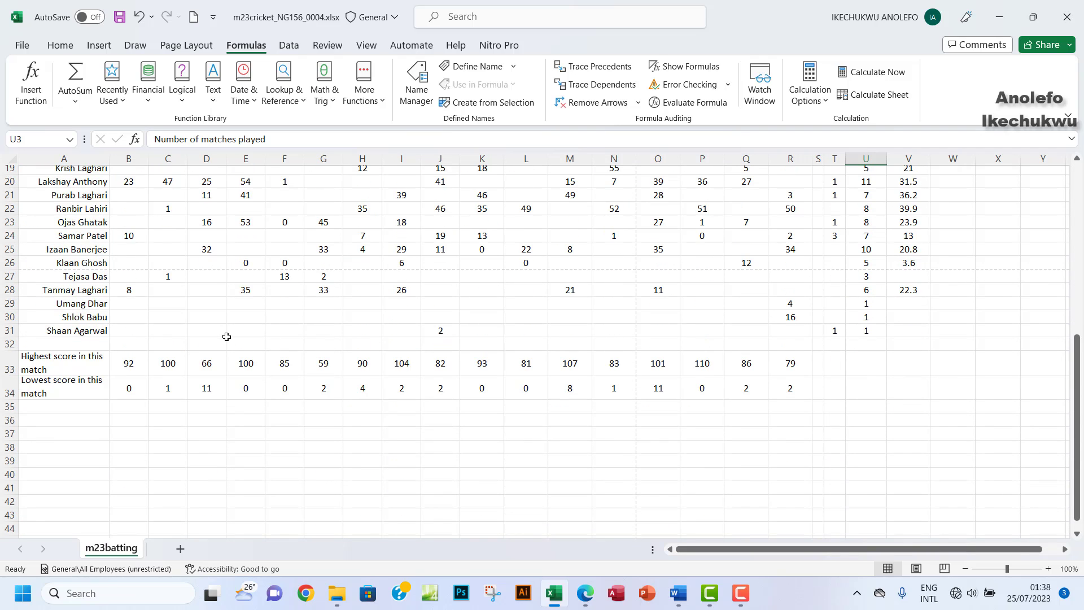
scroll(227, 336, "up", 3)
scroll(226, 337, "up", 3)
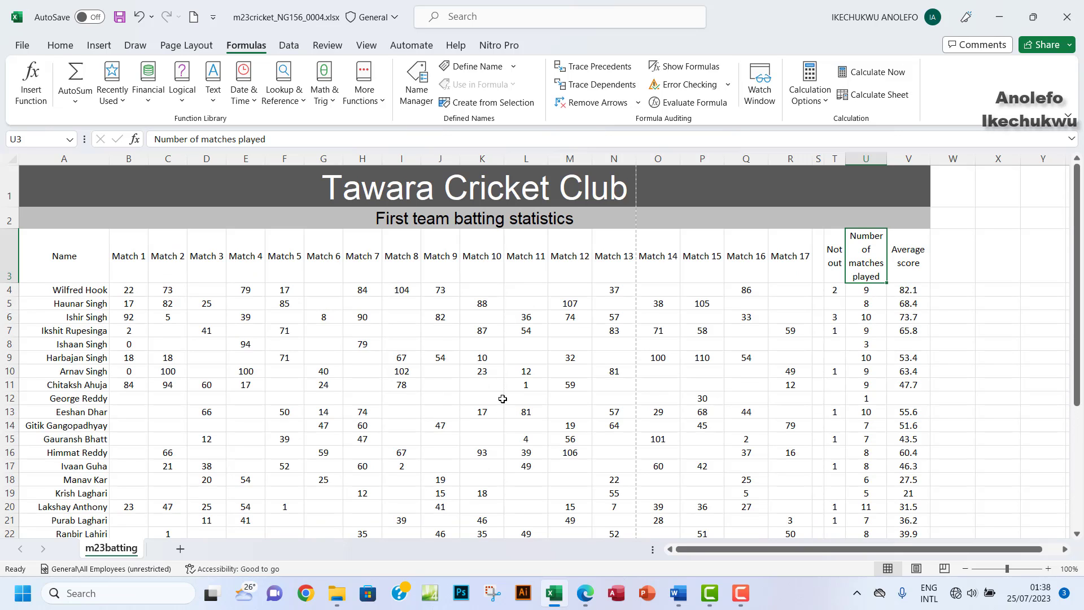
Step: Highlight 'average score' in question 7, then select the player table A3:V31 in Excel
left_click(742, 386)
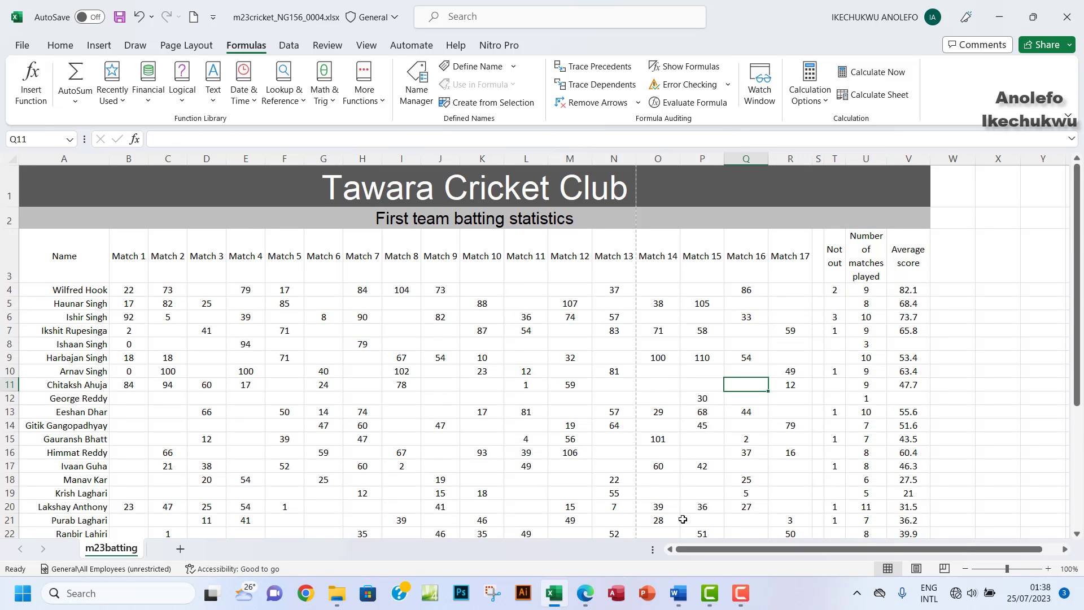
left_click(594, 599)
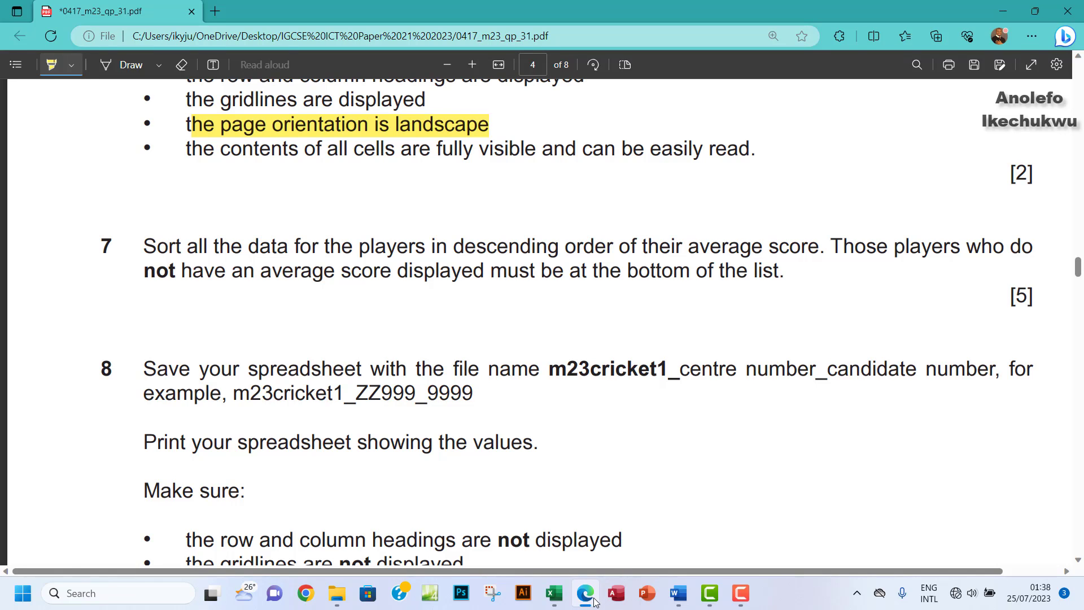
mouse_move(691, 247)
left_mouse_down()
mouse_move(791, 266)
mouse_move(816, 249)
mouse_move(807, 250)
left_mouse_up()
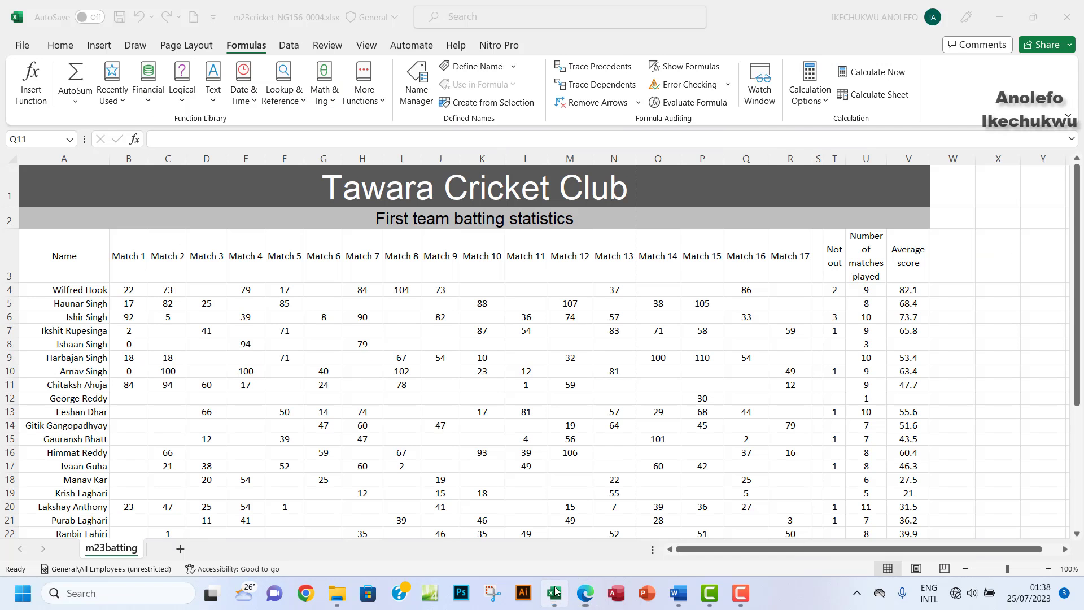
left_click(554, 592)
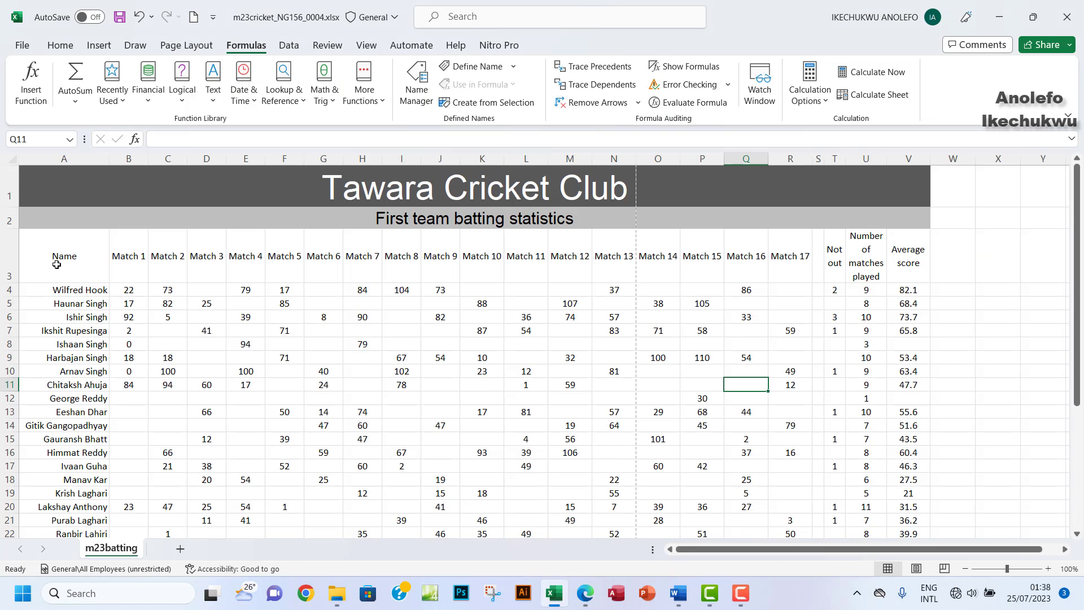
left_click_drag(59, 264, 892, 517)
Step: Open Custom Sort with headers enabled and choose Average score as the sort column
scroll(576, 251, "up", 1)
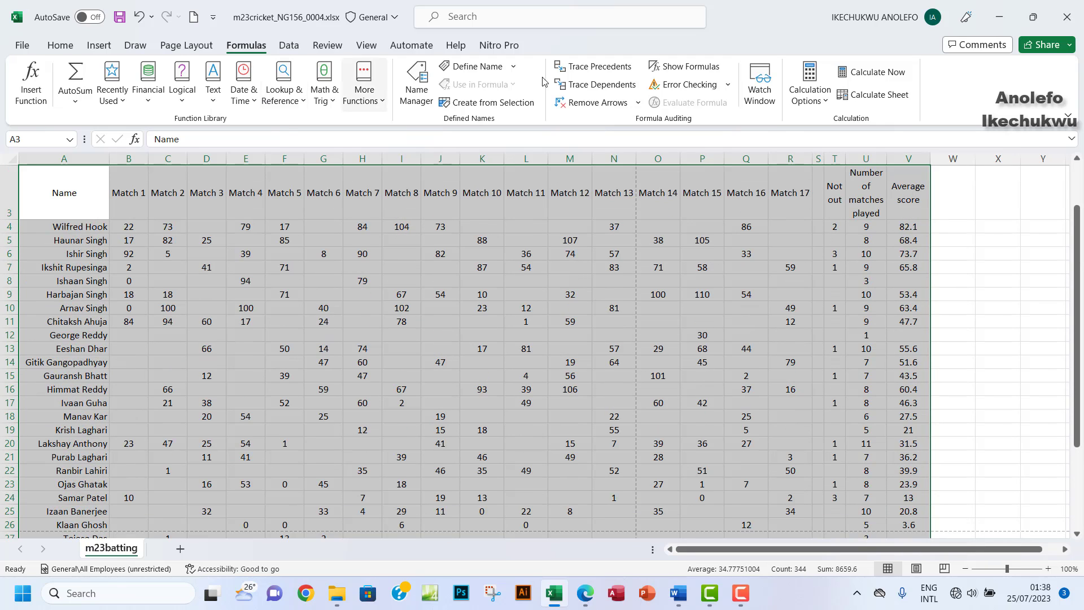
left_click(60, 45)
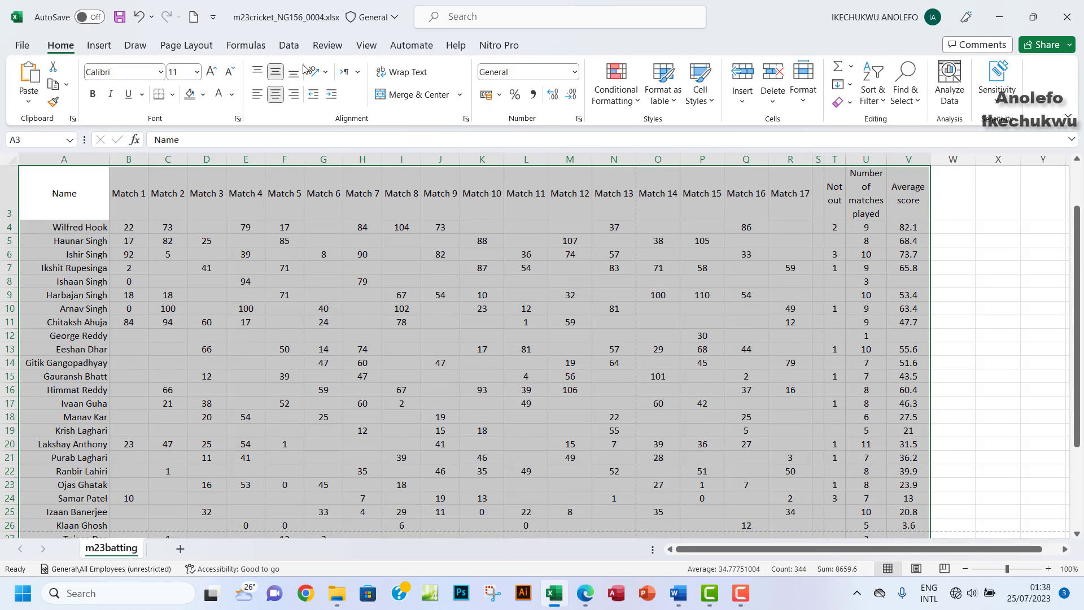
left_click(288, 45)
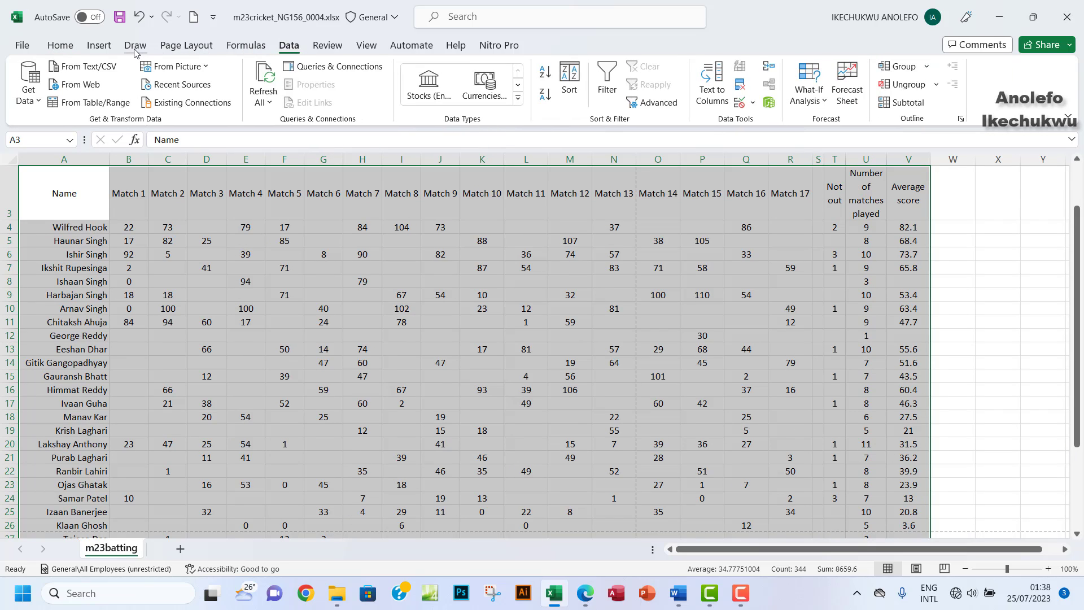
left_click(59, 49)
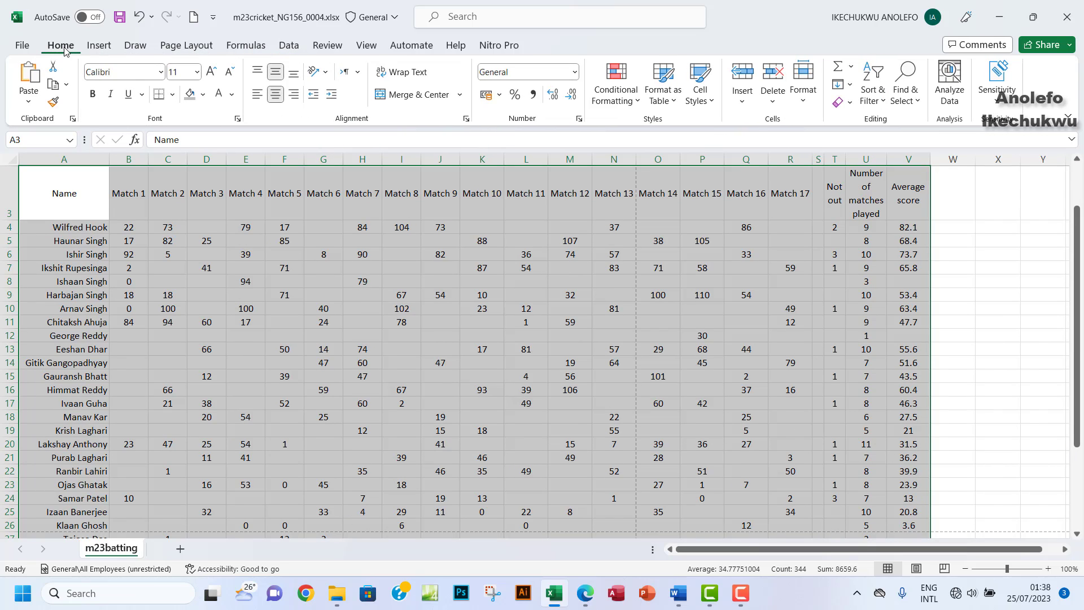
left_click(872, 100)
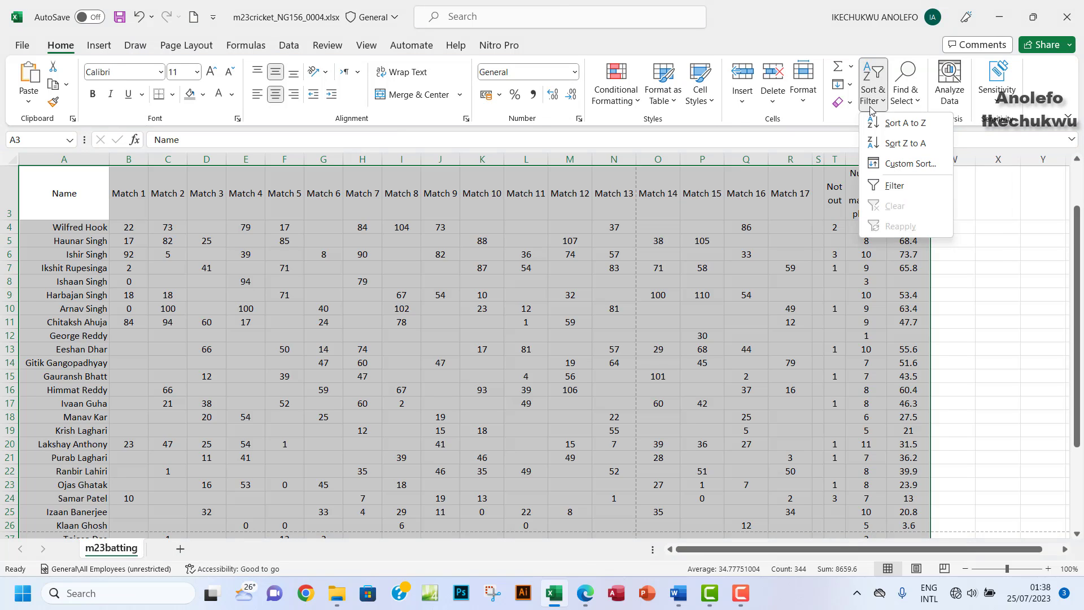
left_click(909, 164)
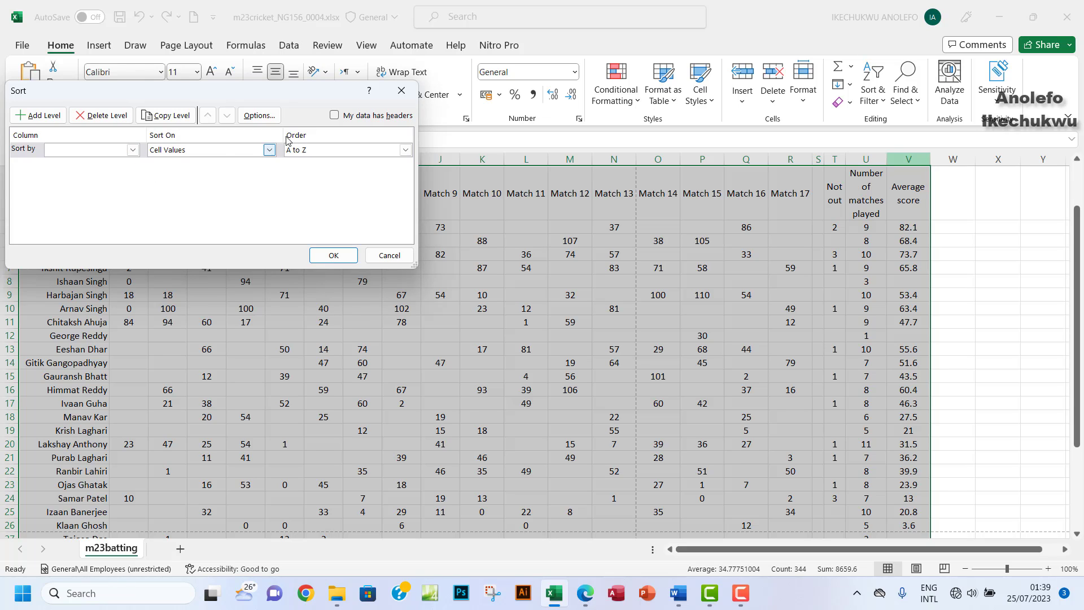
left_click(335, 116)
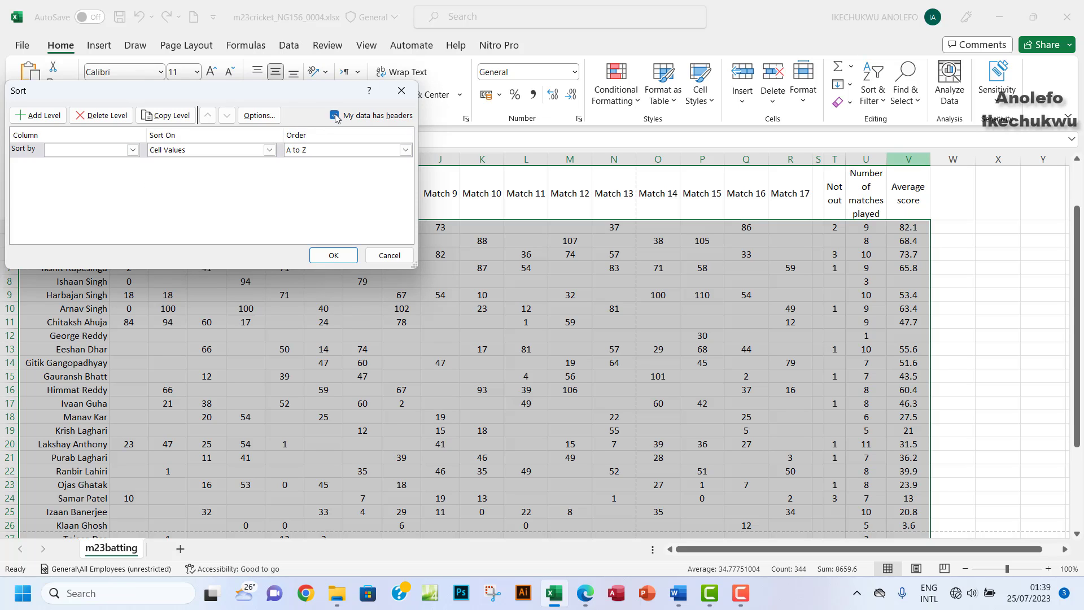
left_click(133, 150)
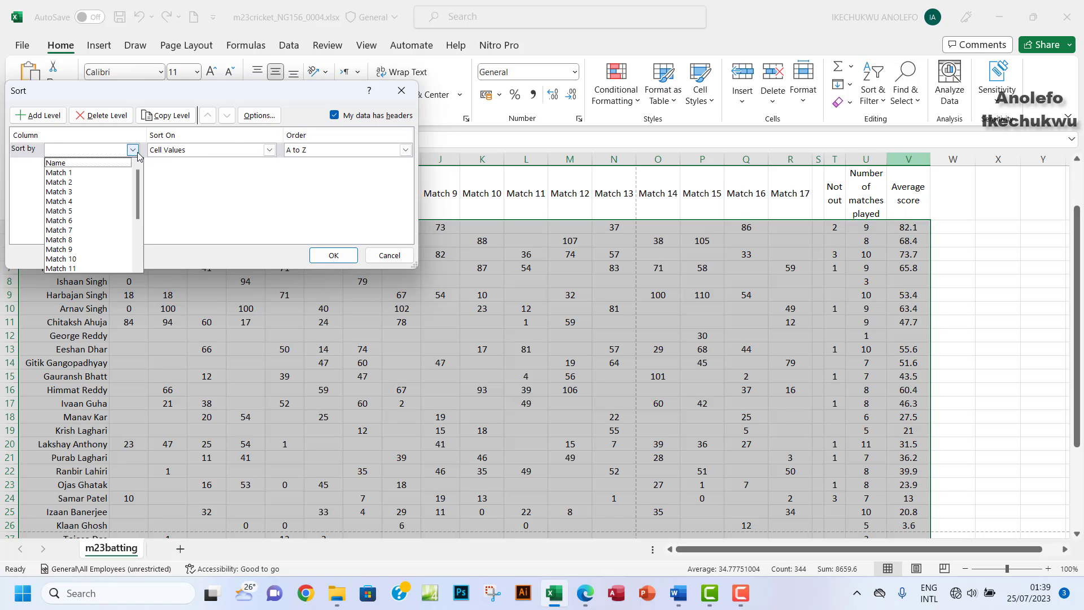
left_click_drag(135, 204, 136, 240)
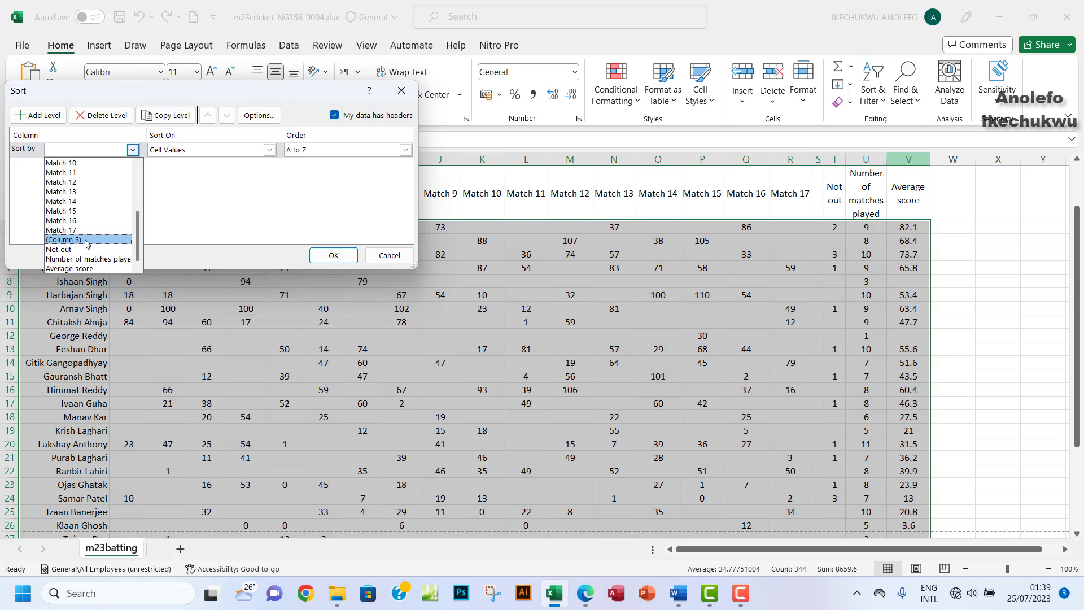
left_click(89, 269)
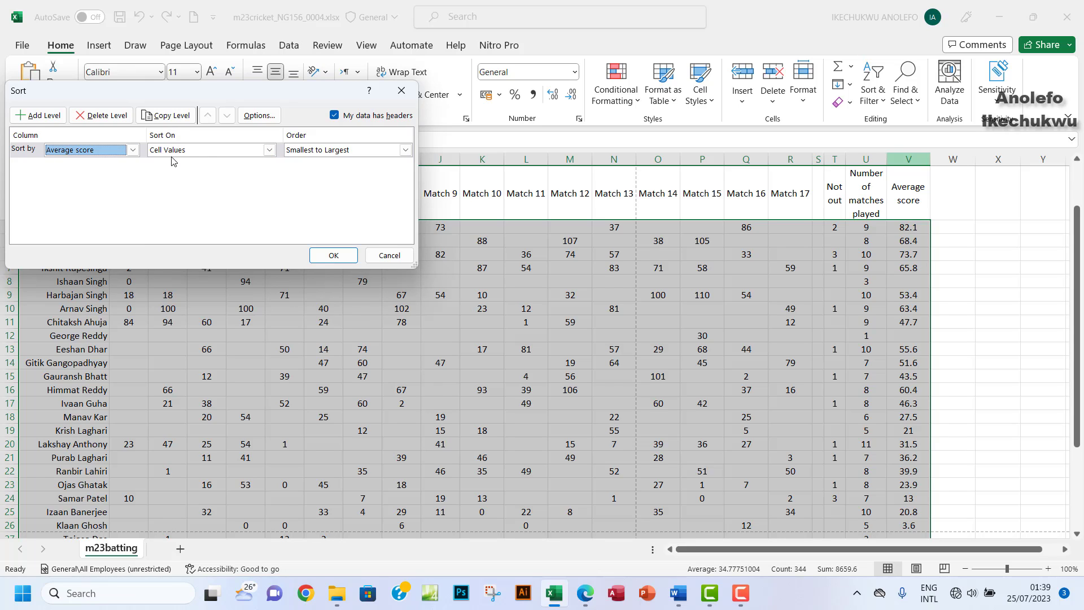
Step: Sort on cell values with order Largest to Smallest and apply it
left_click(269, 150)
left_click(269, 150)
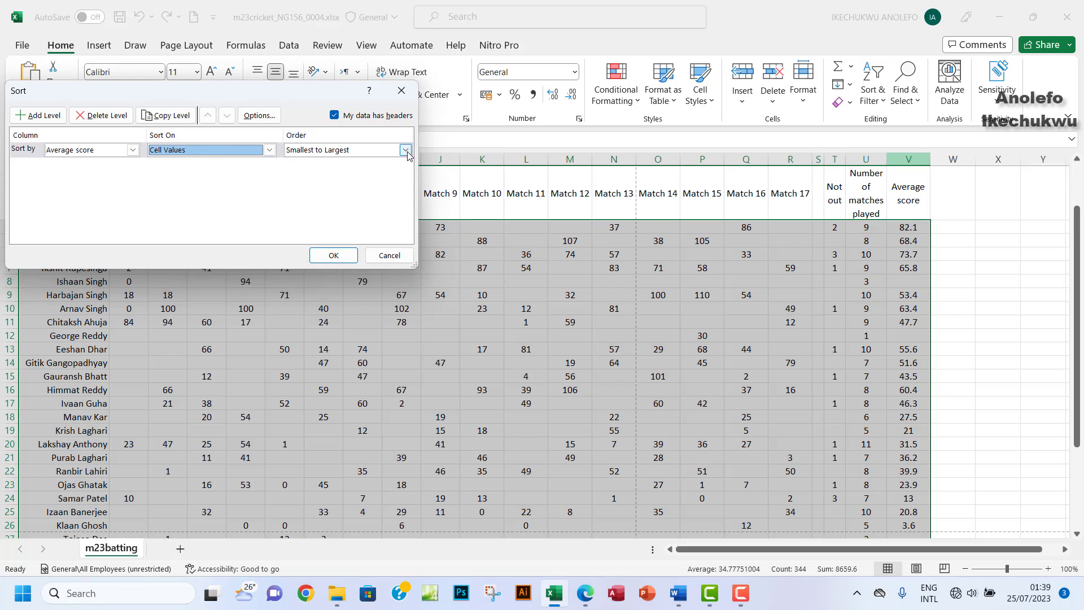
left_click(585, 597)
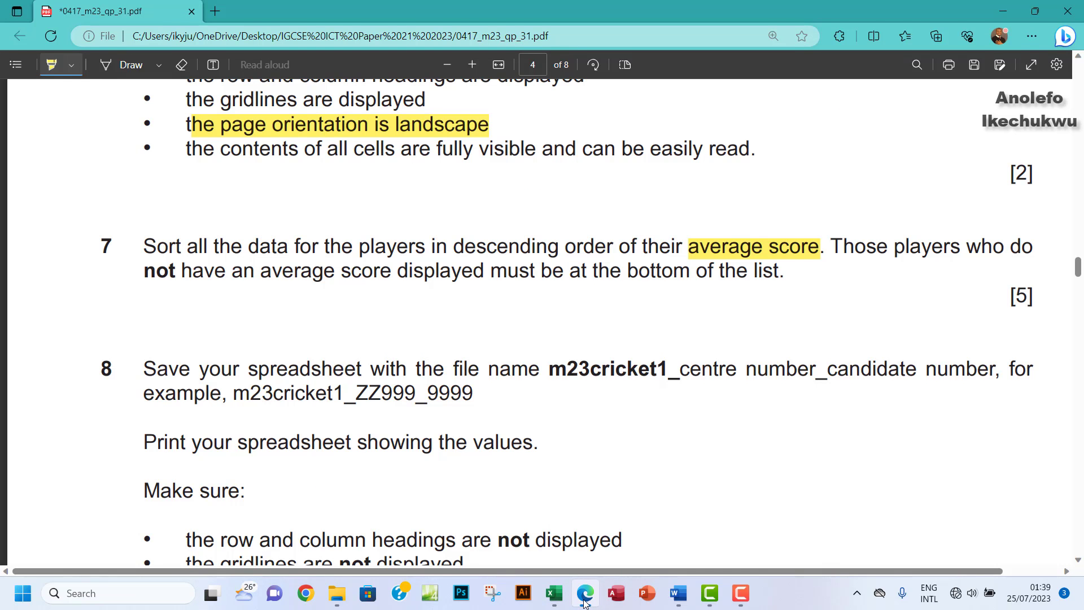
left_click(585, 602)
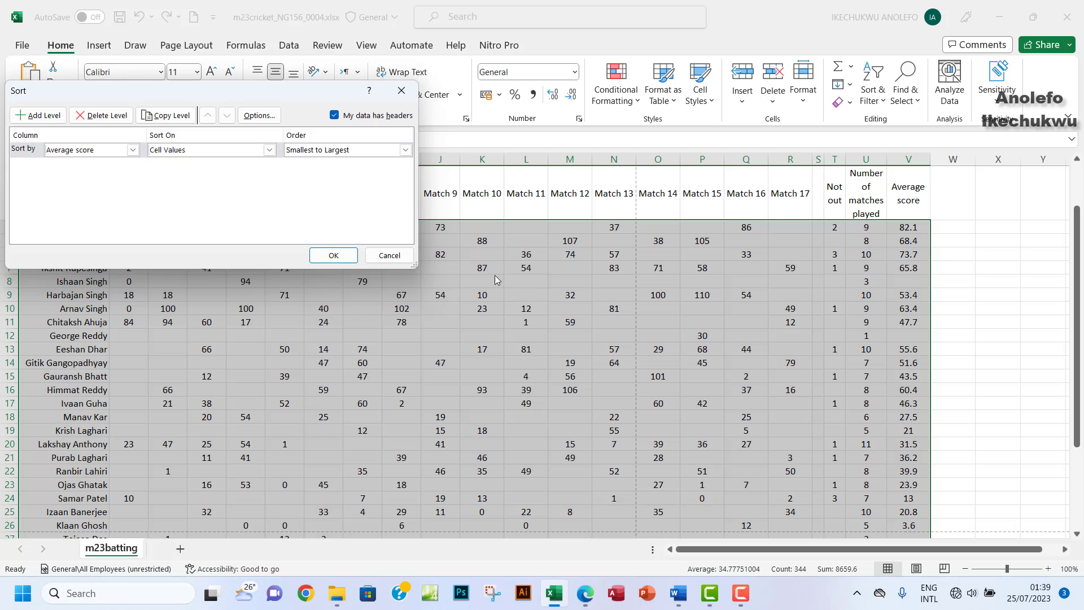
left_click(405, 149)
left_click(326, 172)
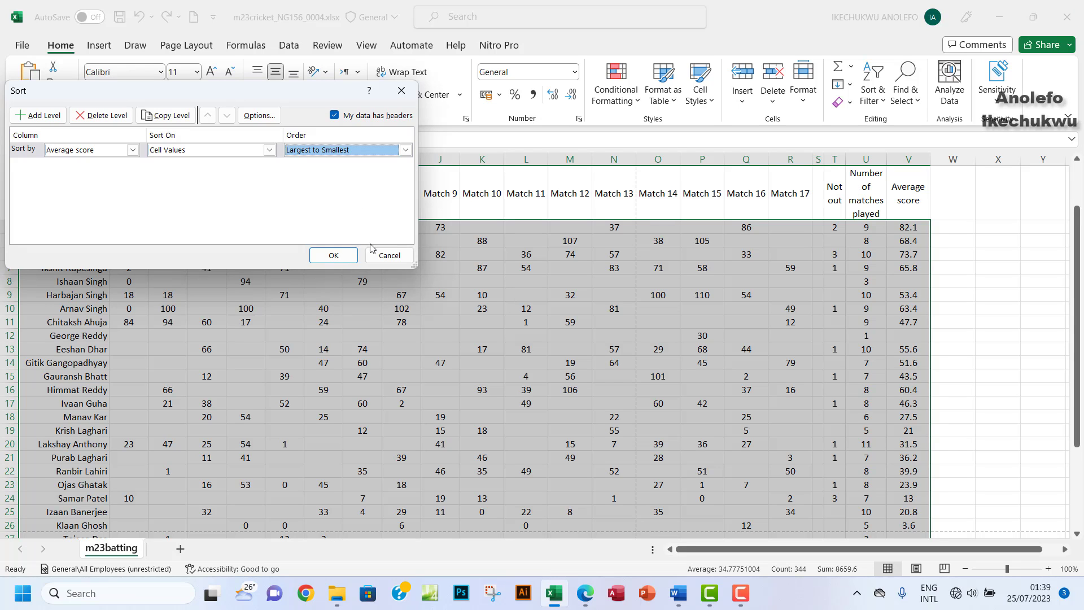
left_click(334, 255)
scroll(640, 343, "down", 5)
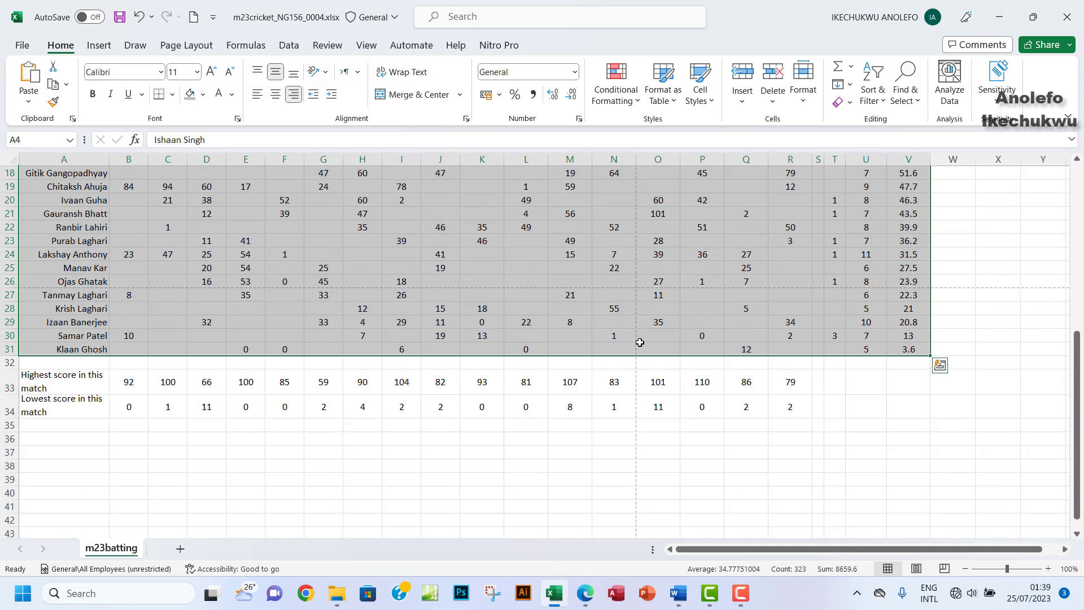
Step: Highlight the second 'average score' in question 7, then select rows 4–9 in the batting sheet
scroll(639, 343, "up", 5)
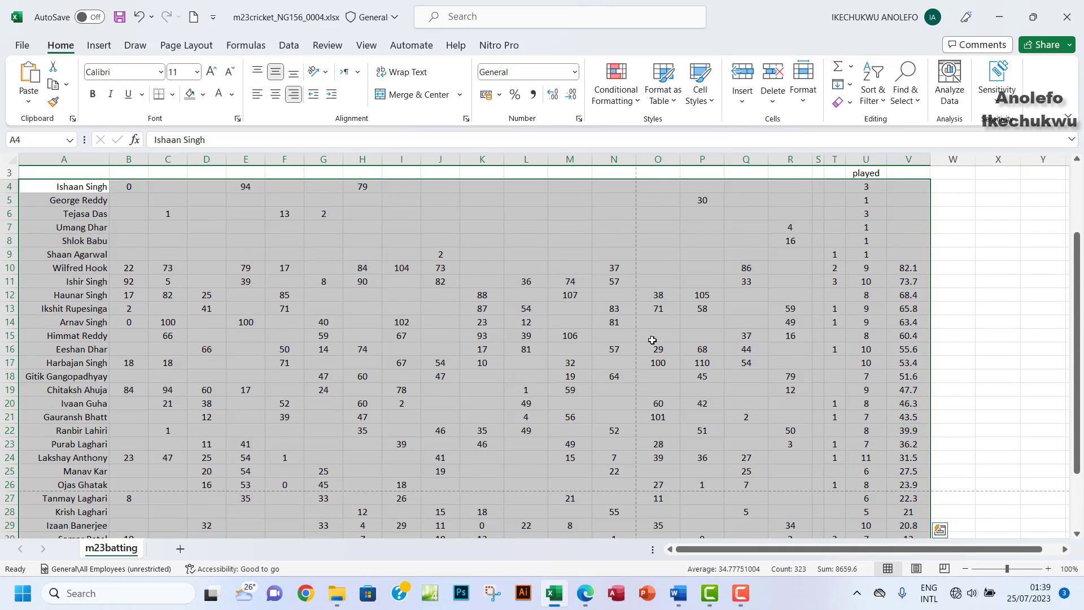
left_click(584, 594)
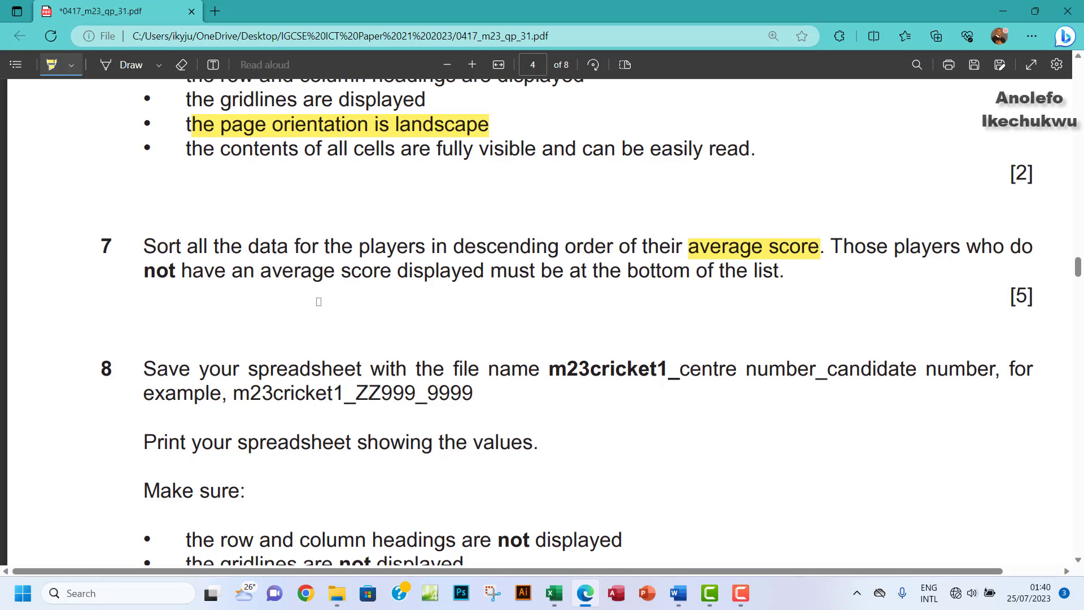
left_click_drag(262, 275, 379, 275)
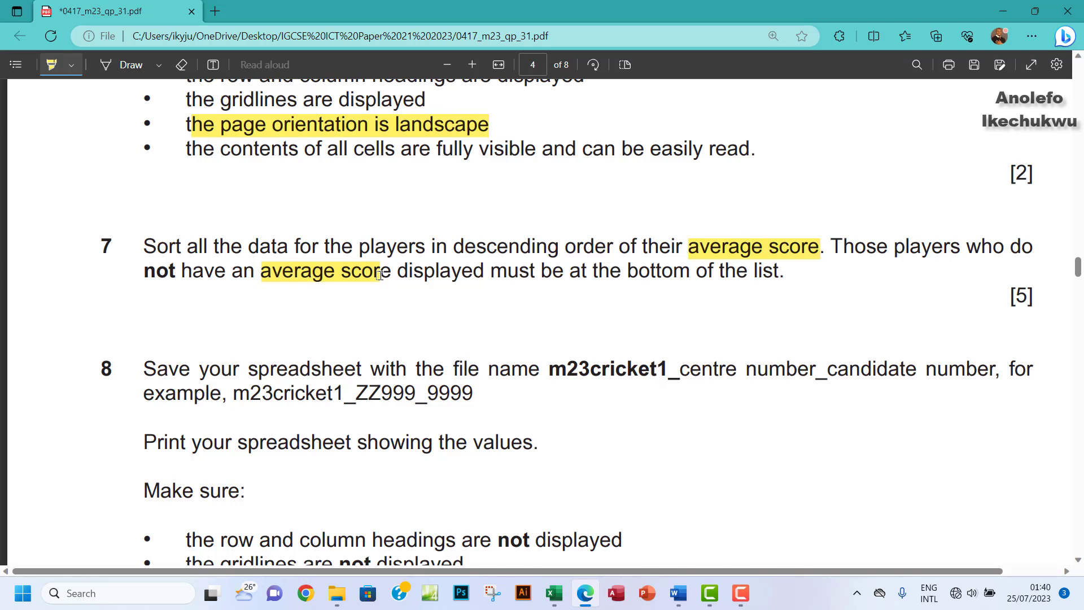
left_click(554, 593)
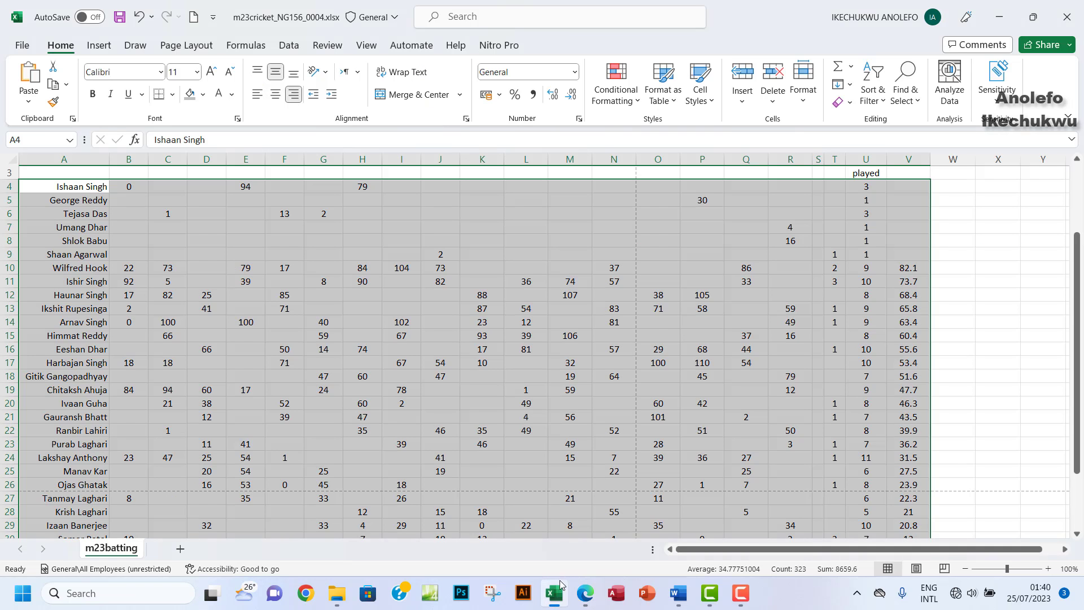
left_click_drag(8, 187, 2, 254)
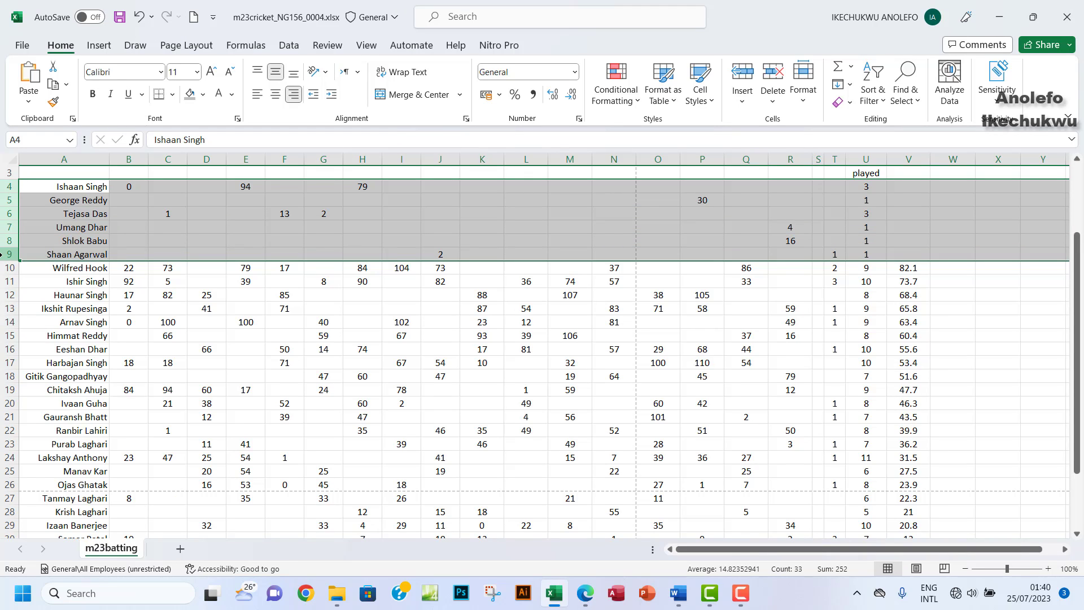
Step: Select the whole player table A3:V31 including the Name header row
left_click(133, 227)
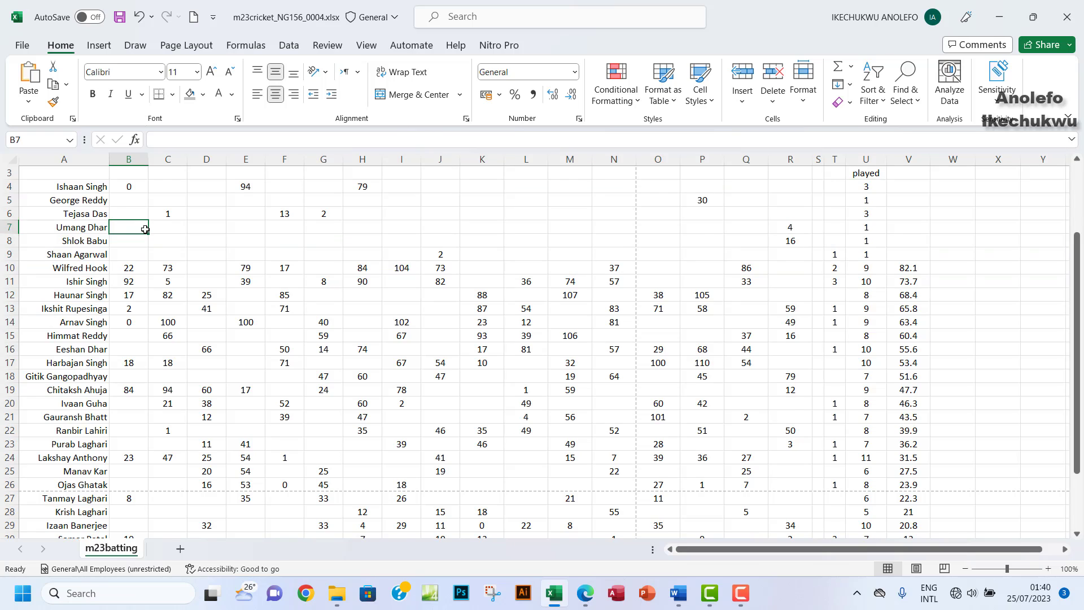
scroll(145, 229, "up", 1)
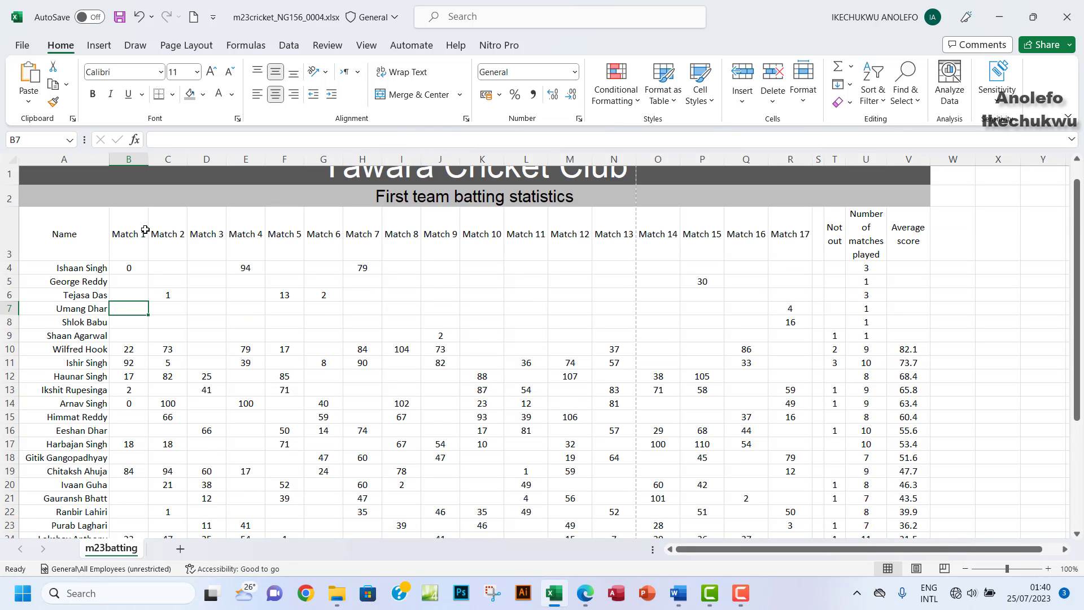
left_click_drag(50, 270, 223, 285)
left_click_drag(72, 247, 895, 464)
scroll(448, 317, "up", 3)
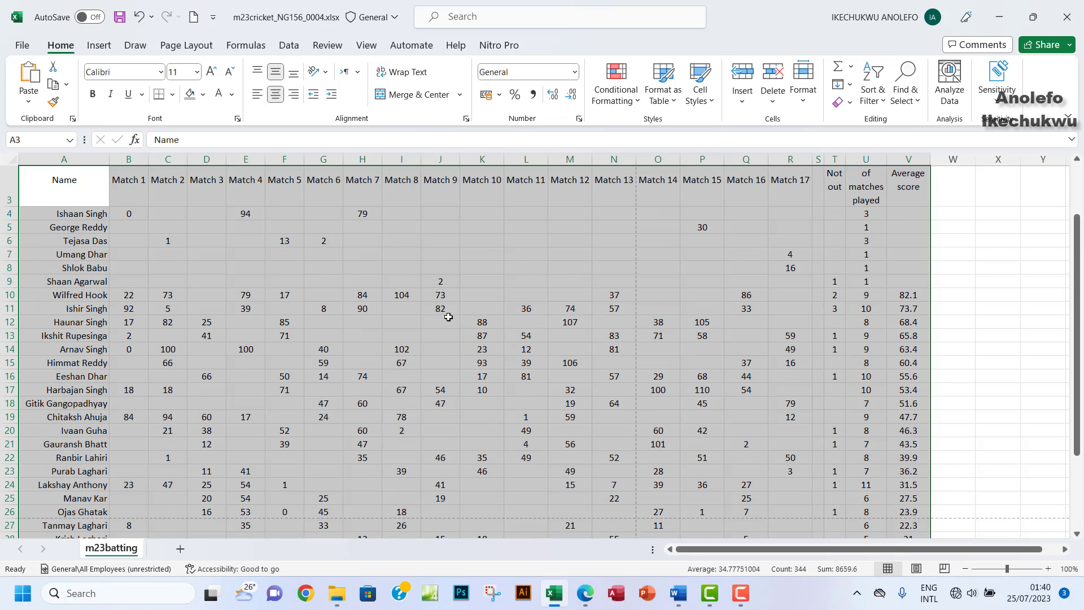
Step: Custom-sort by Average score Smallest to Largest, leaving blank averages in rows 26–31
left_click(873, 100)
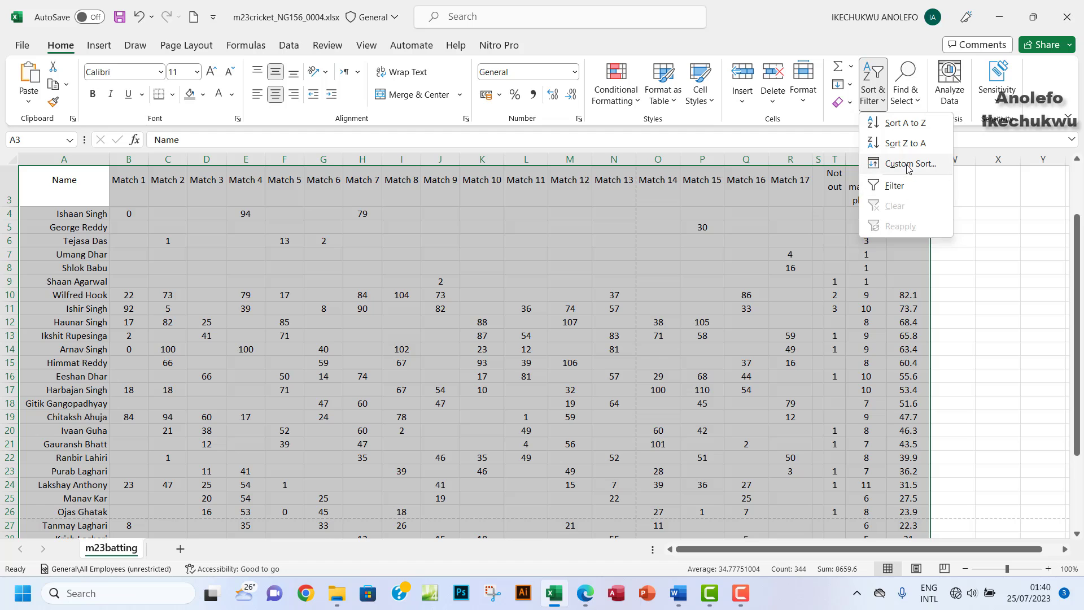
left_click(910, 157)
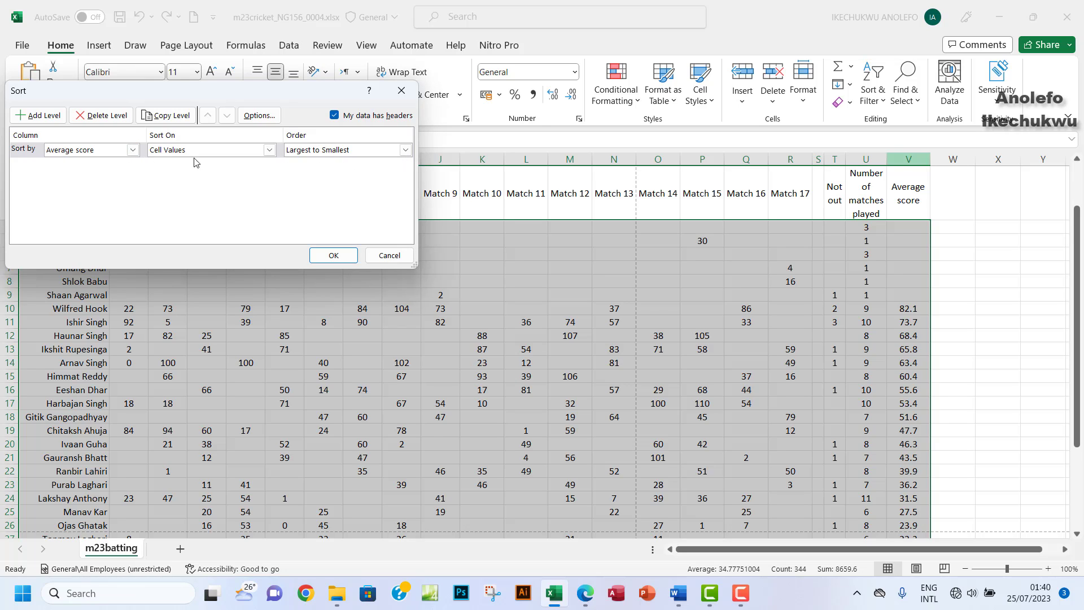
left_click(405, 150)
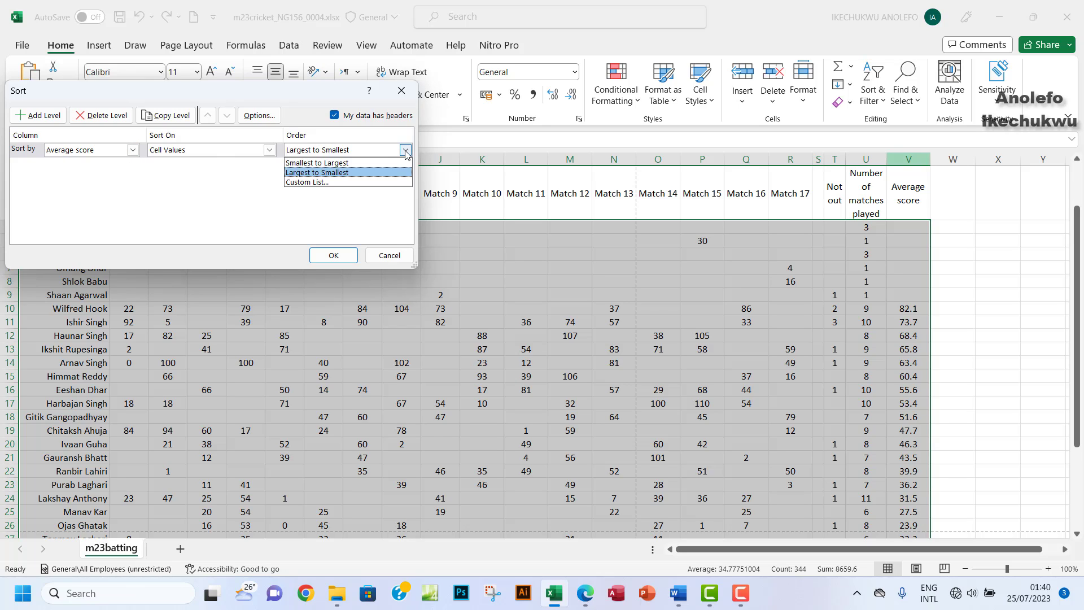
left_click(332, 163)
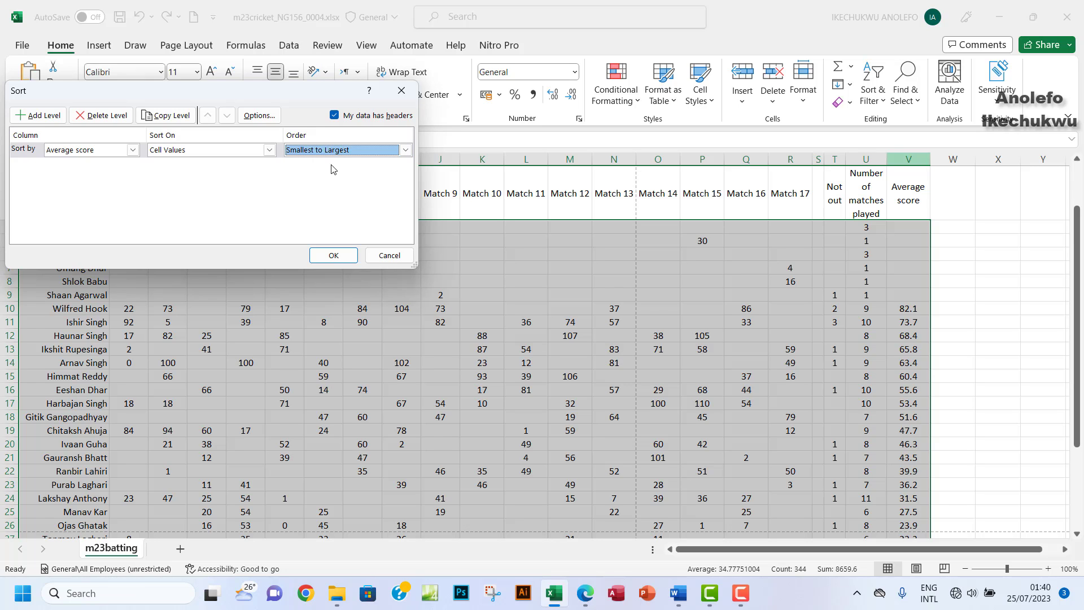
left_click(335, 256)
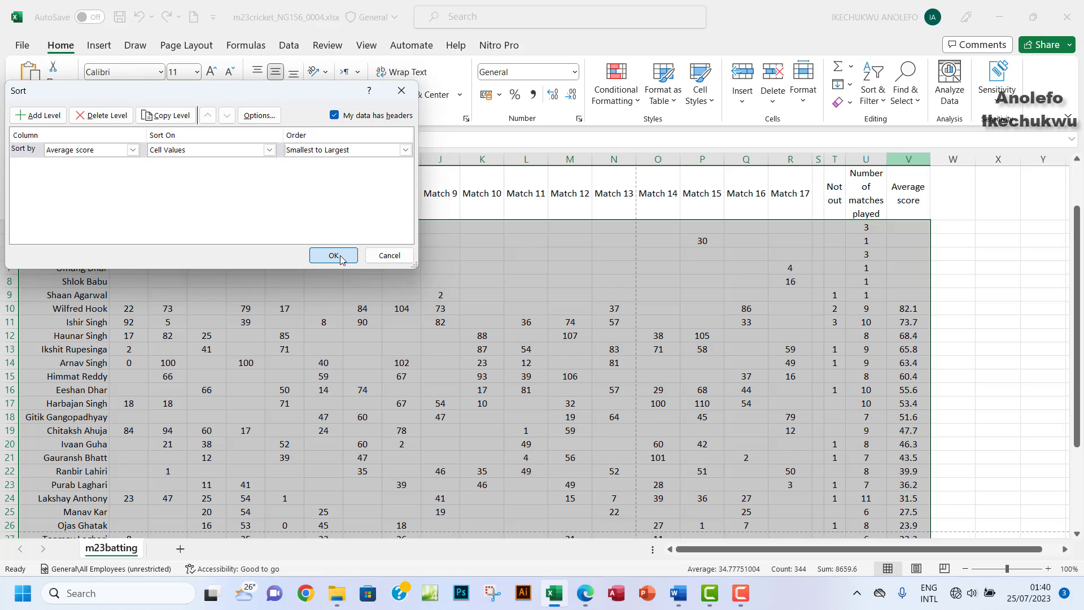
scroll(727, 311, "down", 2)
scroll(728, 312, "down", 3)
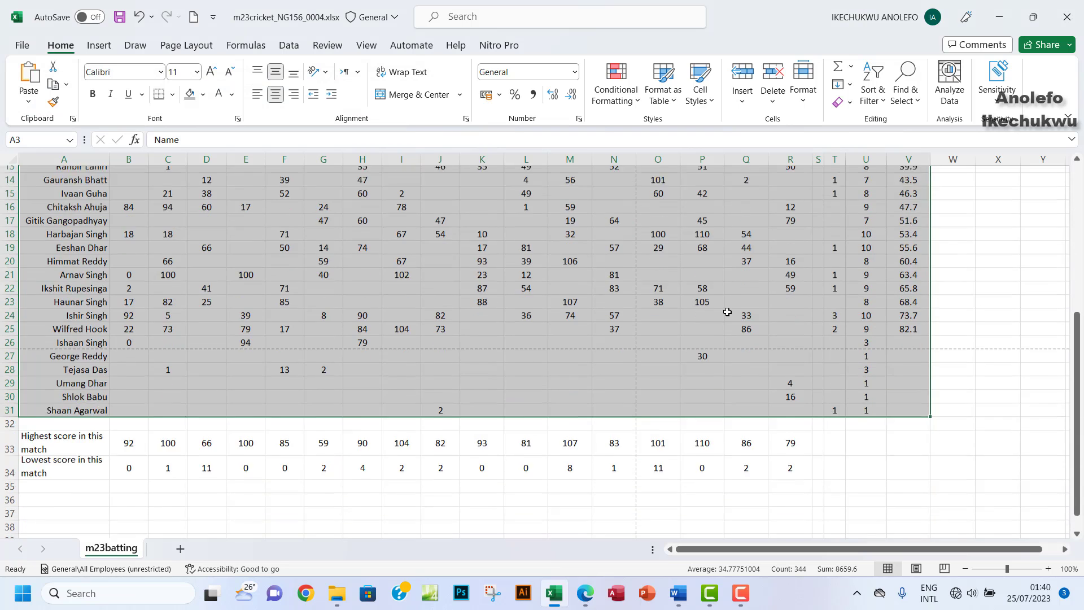
Step: Check V4's average formula and select only the averaged players' rows A4:V25
scroll(871, 346, "up", 1)
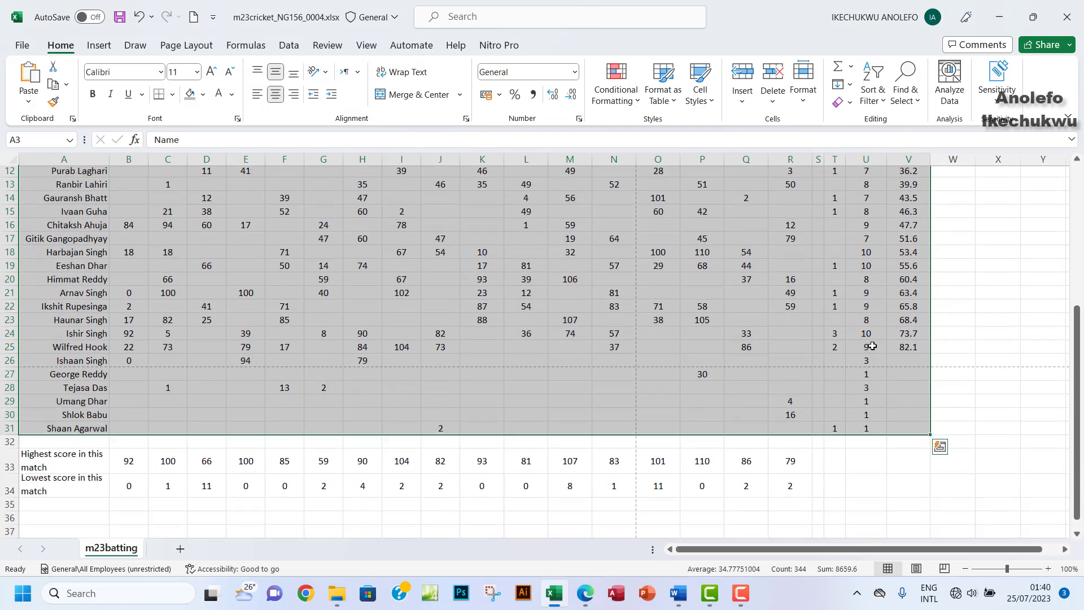
scroll(892, 373, "up", 4)
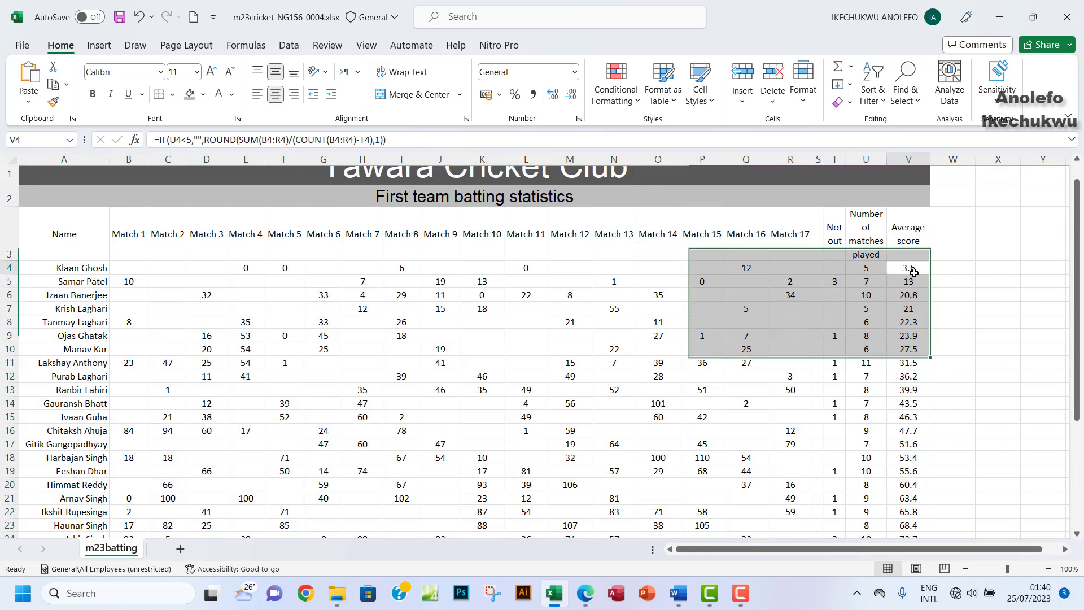
left_click(912, 271)
scroll(493, 337, "down", 2)
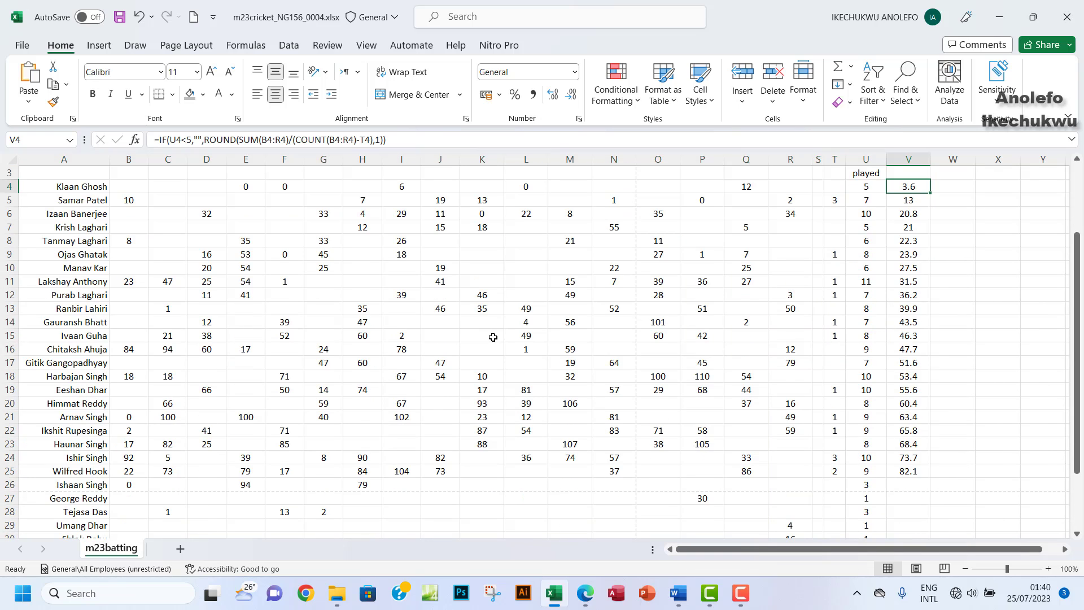
left_click(917, 431)
left_click_drag(916, 431, 69, 256)
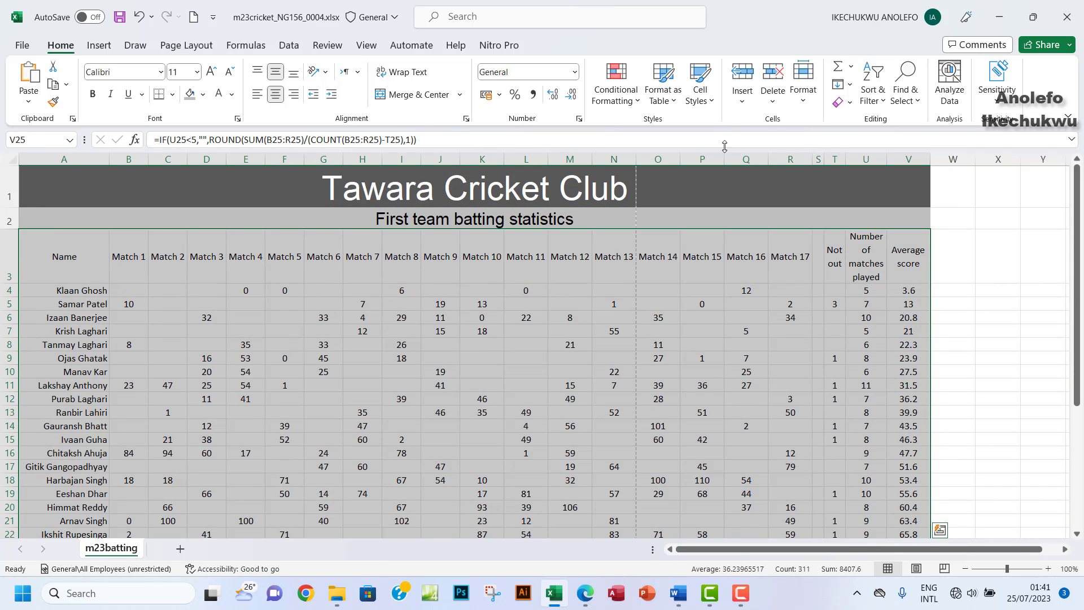
Step: Custom-sort the selected rows 4–25 by Average score, Largest to Smallest
left_click(884, 106)
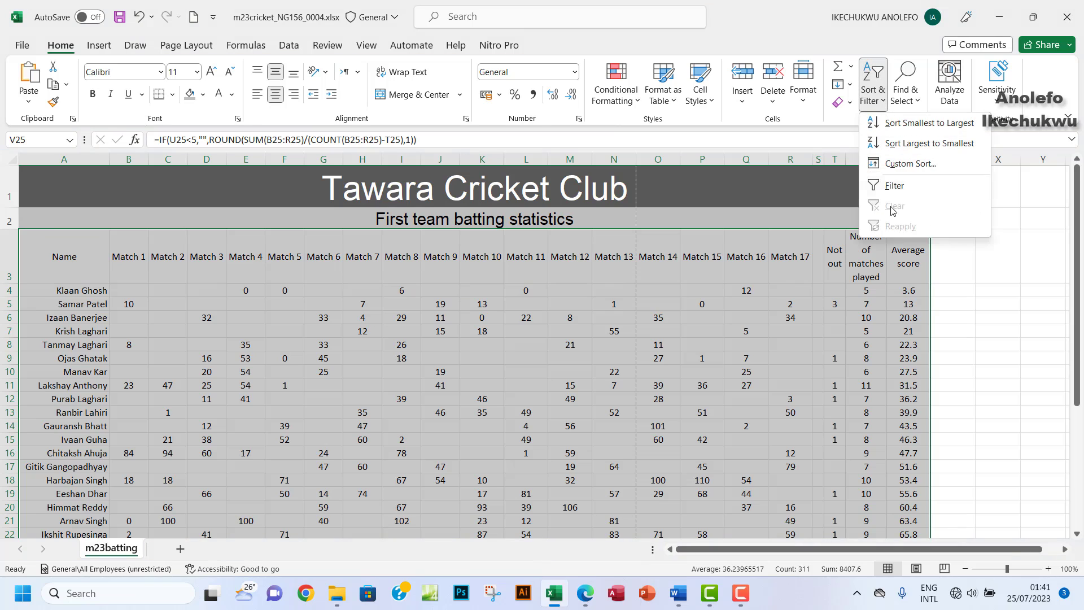
left_click(902, 165)
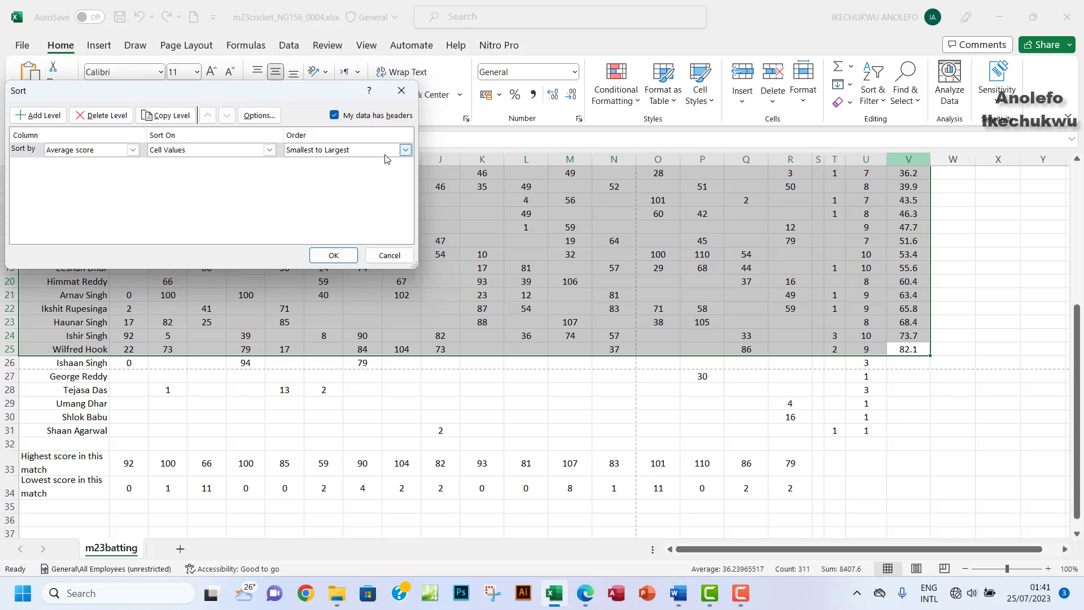
left_click(405, 151)
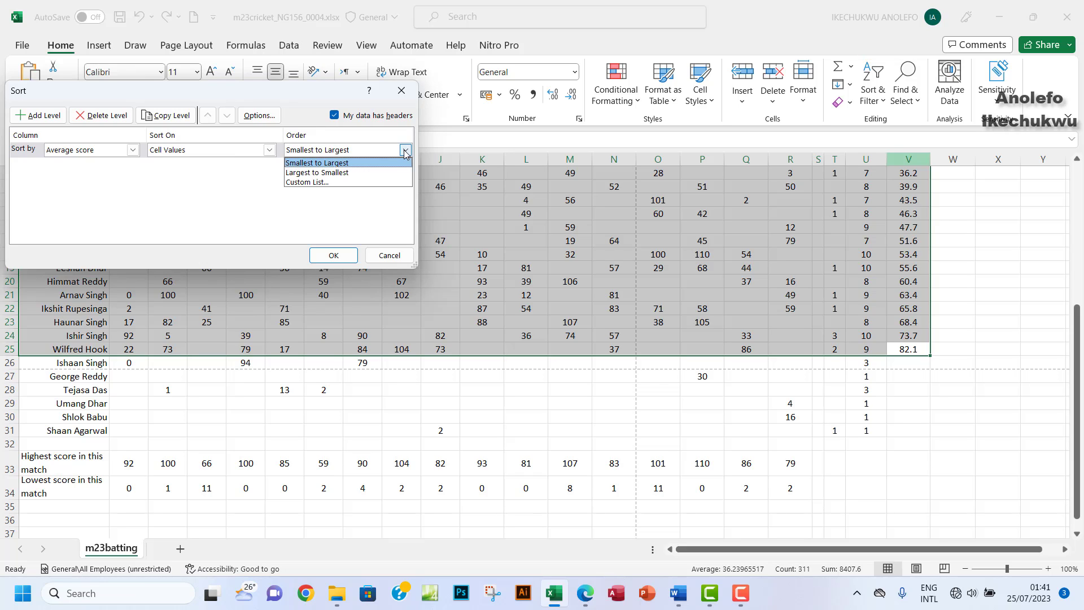
left_click(332, 172)
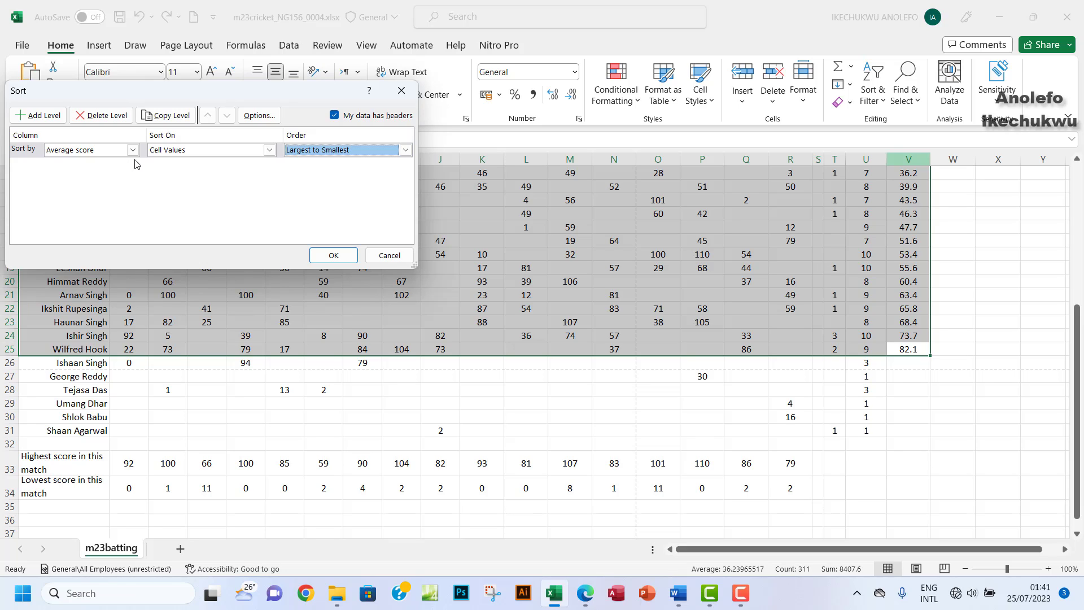
left_click(334, 255)
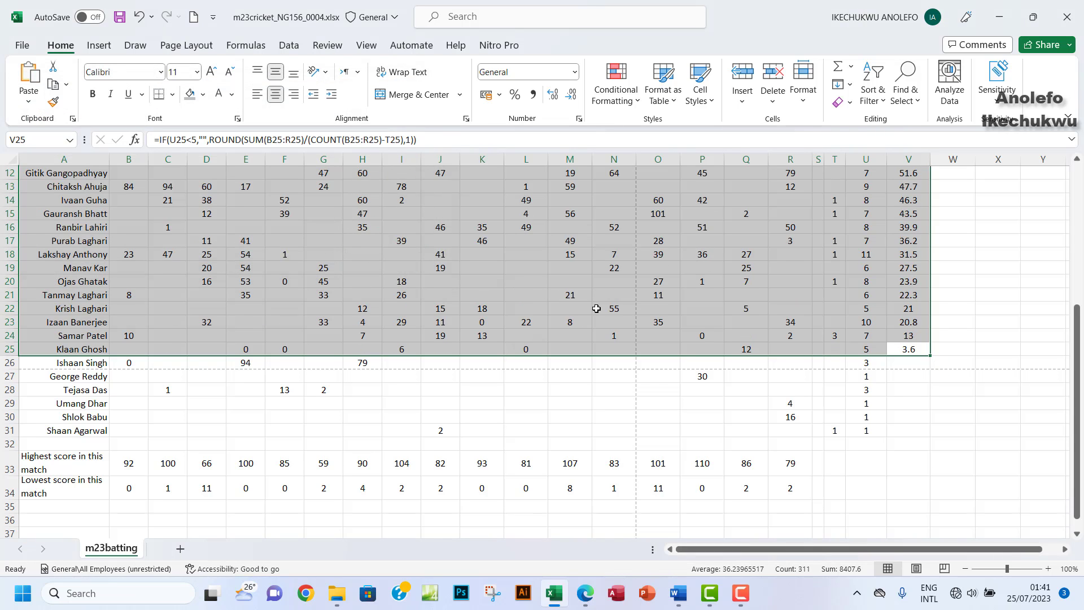
left_click(6, 362)
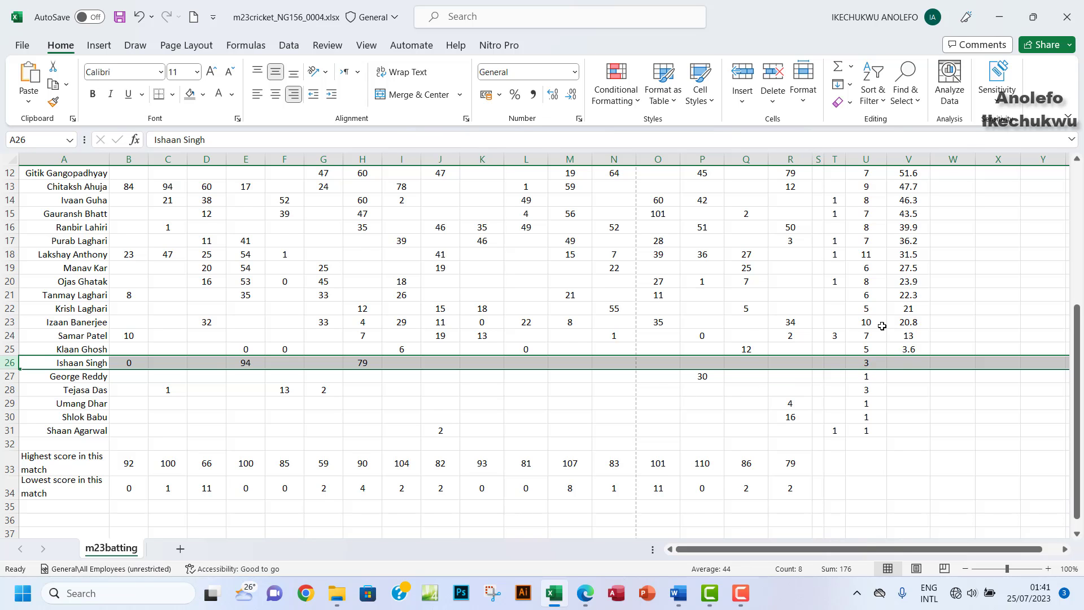
scroll(882, 326, "up", 2)
scroll(882, 326, "up", 2)
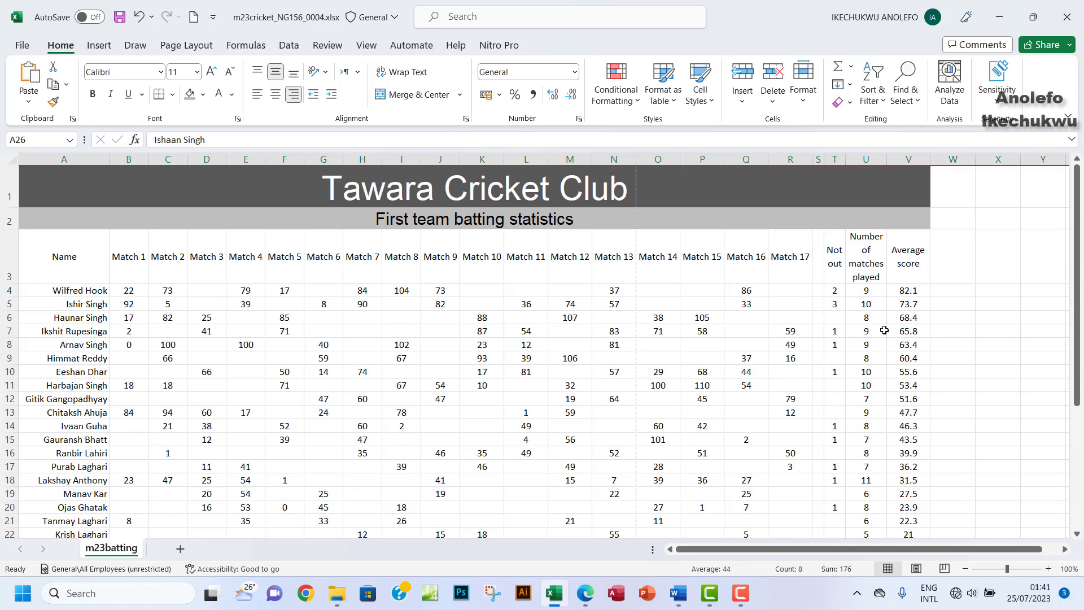
scroll(892, 357, "down", 1)
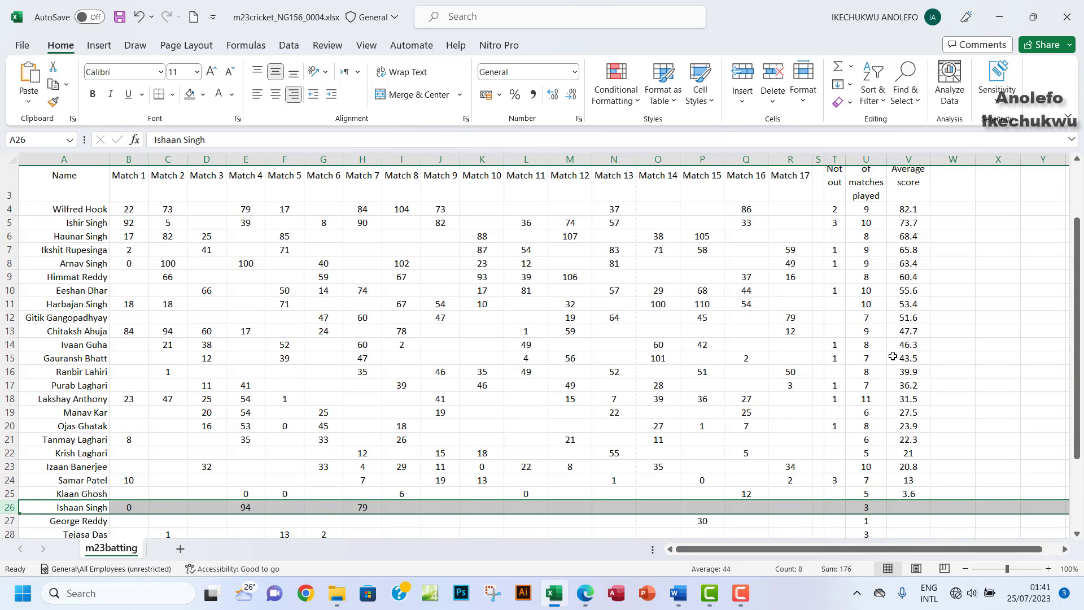
scroll(882, 350, "down", 2)
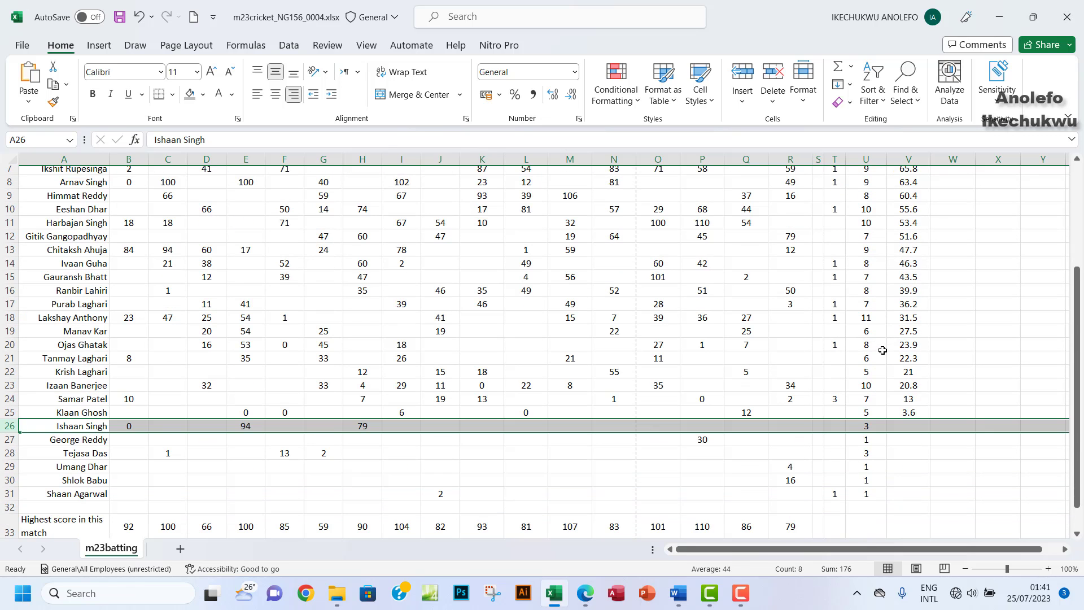
left_click(893, 400)
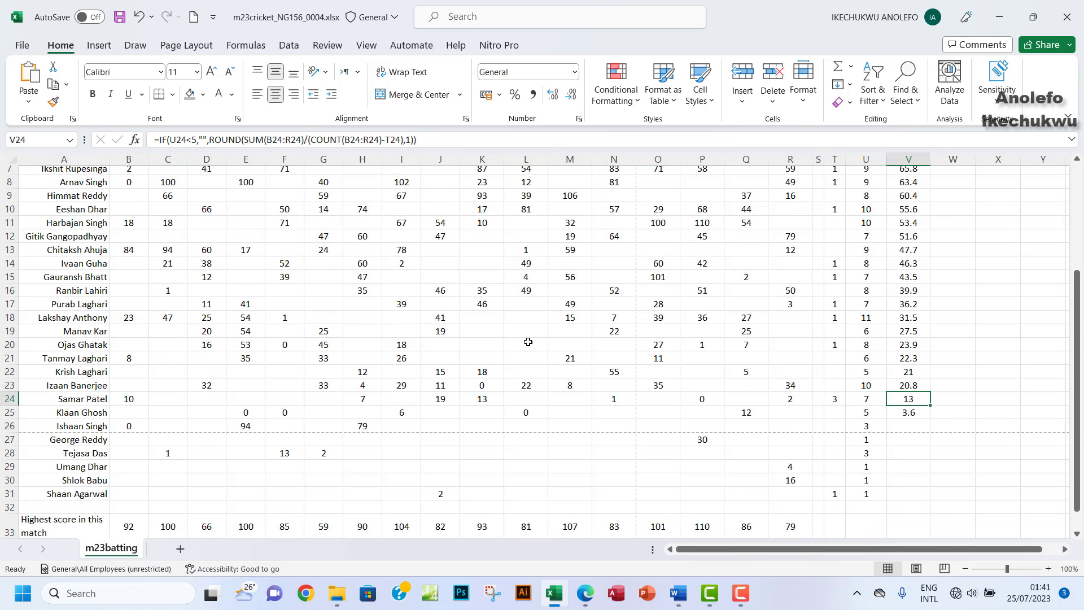
scroll(526, 328, "up", 1)
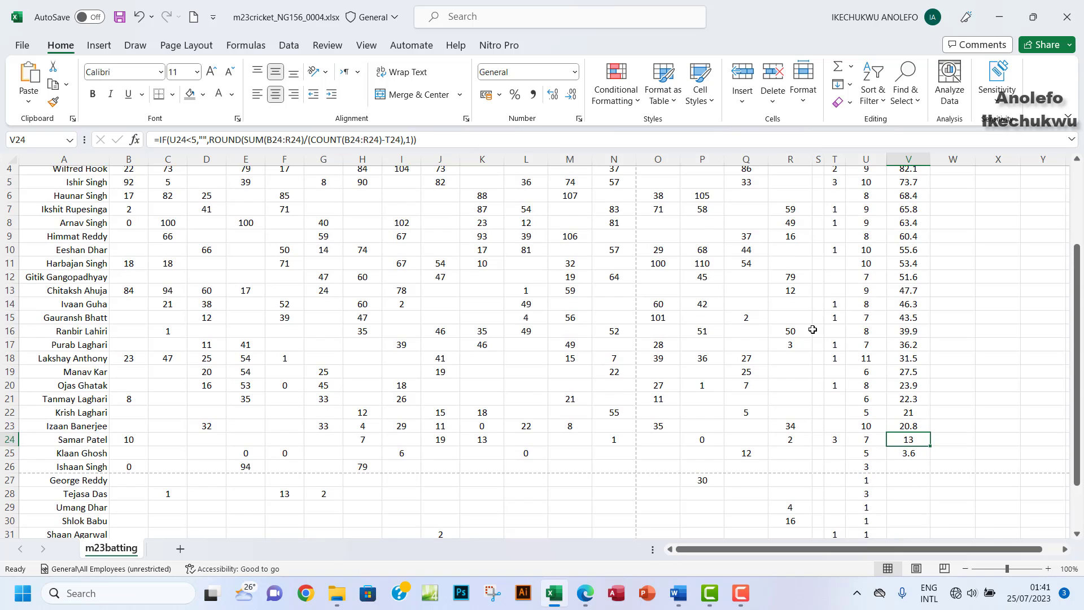
scroll(813, 329, "up", 1)
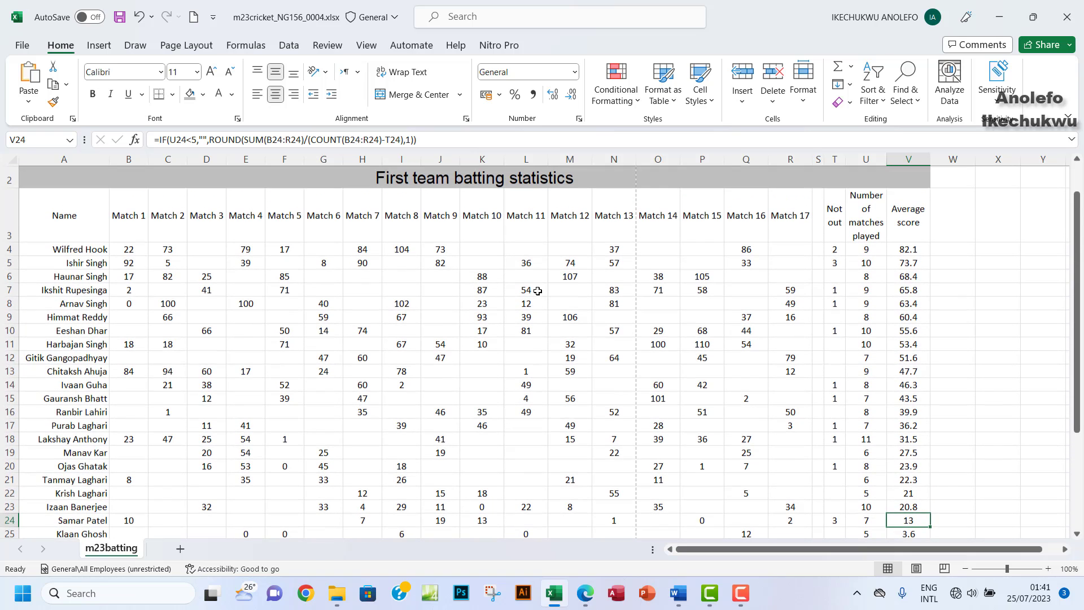
scroll(669, 332, "down", 3)
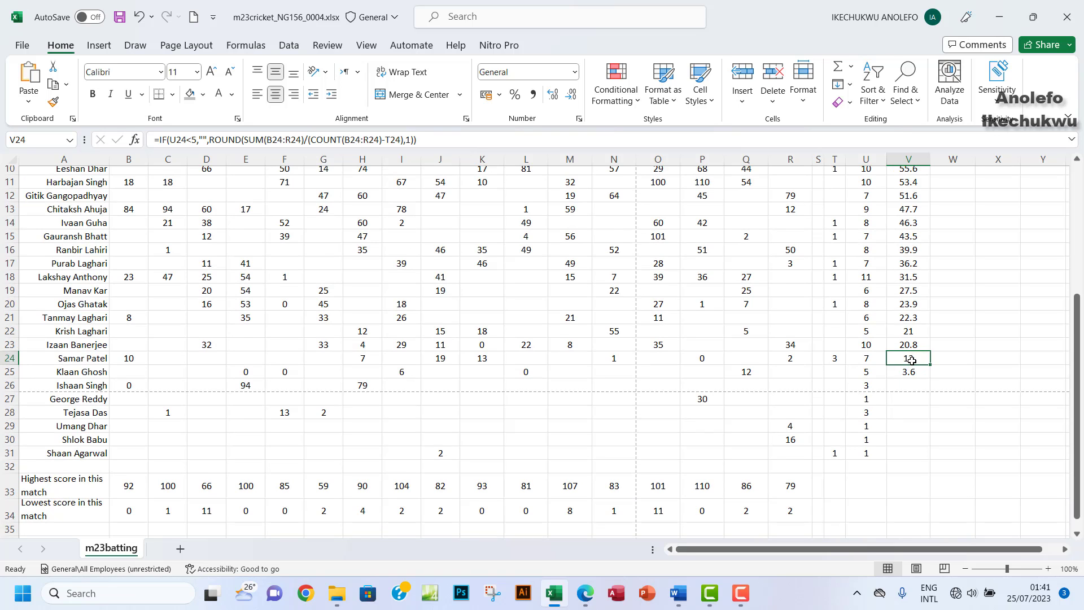
scroll(903, 303, "up", 3)
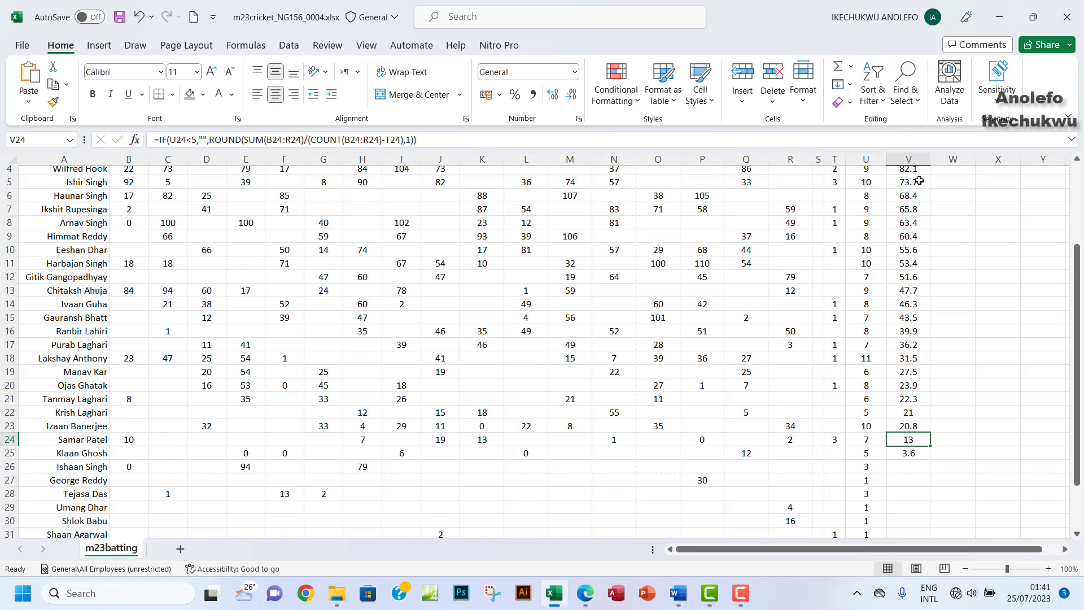
left_click(903, 210)
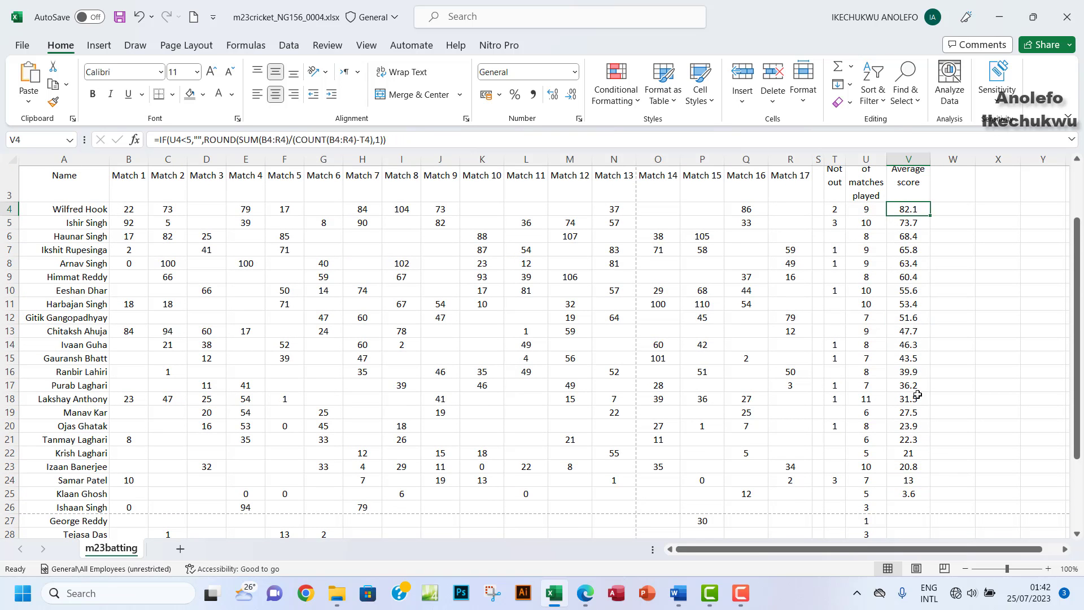
left_click(910, 492)
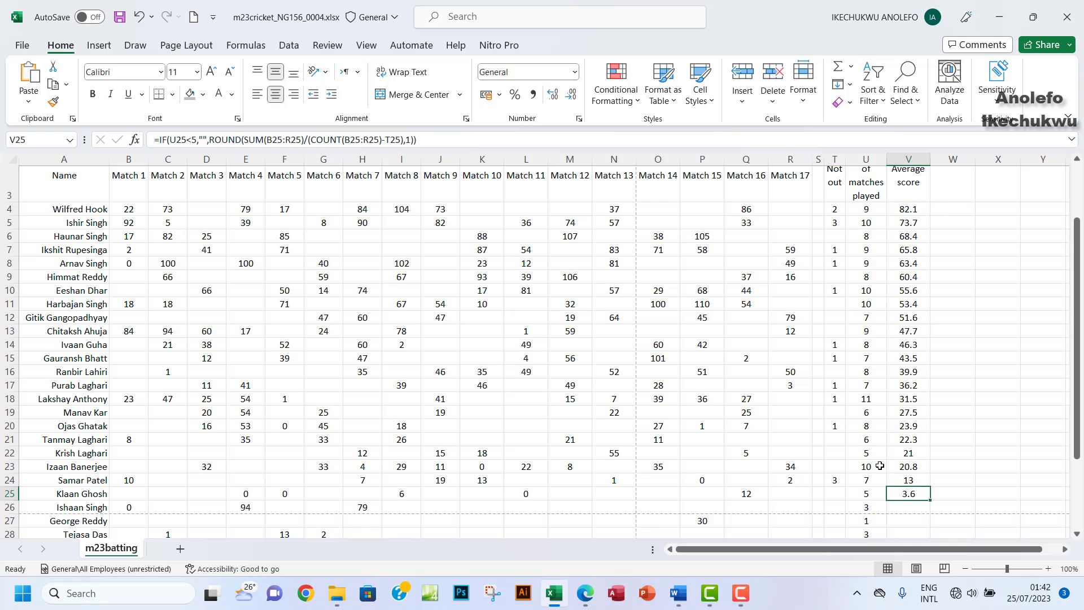
Step: Highlight all of question 7 in yellow in the PDF question paper
left_click(583, 594)
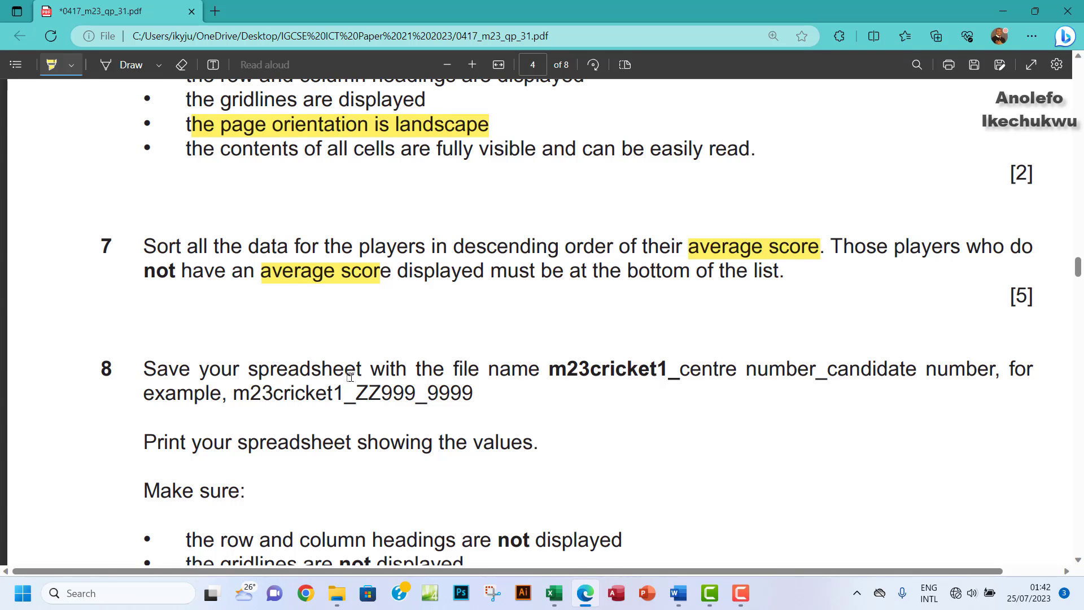
mouse_move(142, 245)
left_mouse_down()
mouse_move(794, 293)
mouse_move(784, 273)
left_mouse_up()
scroll(715, 374, "down", 2)
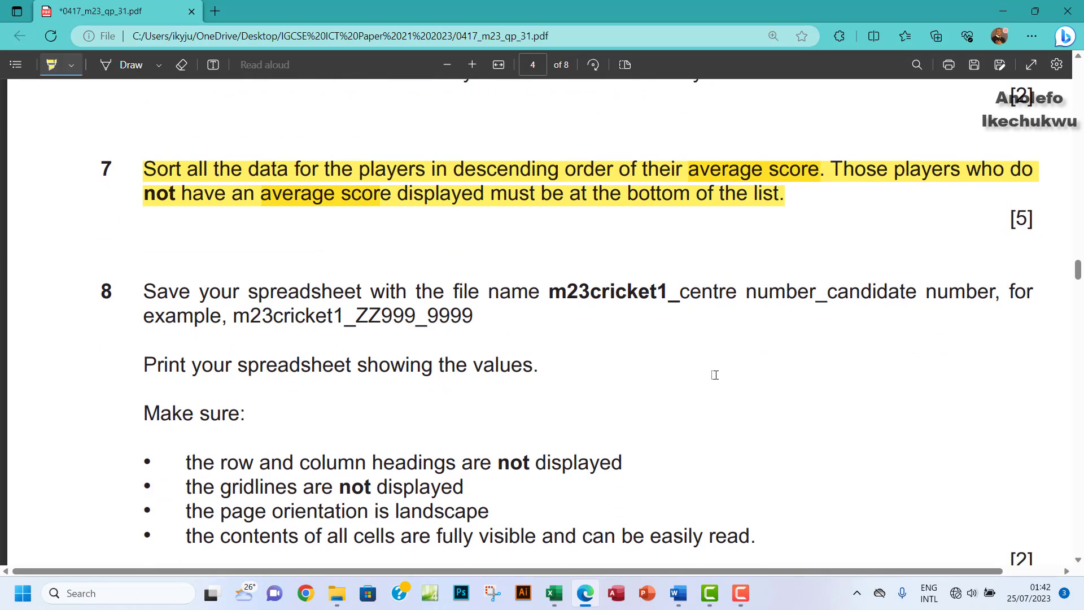
scroll(506, 380, "down", 2)
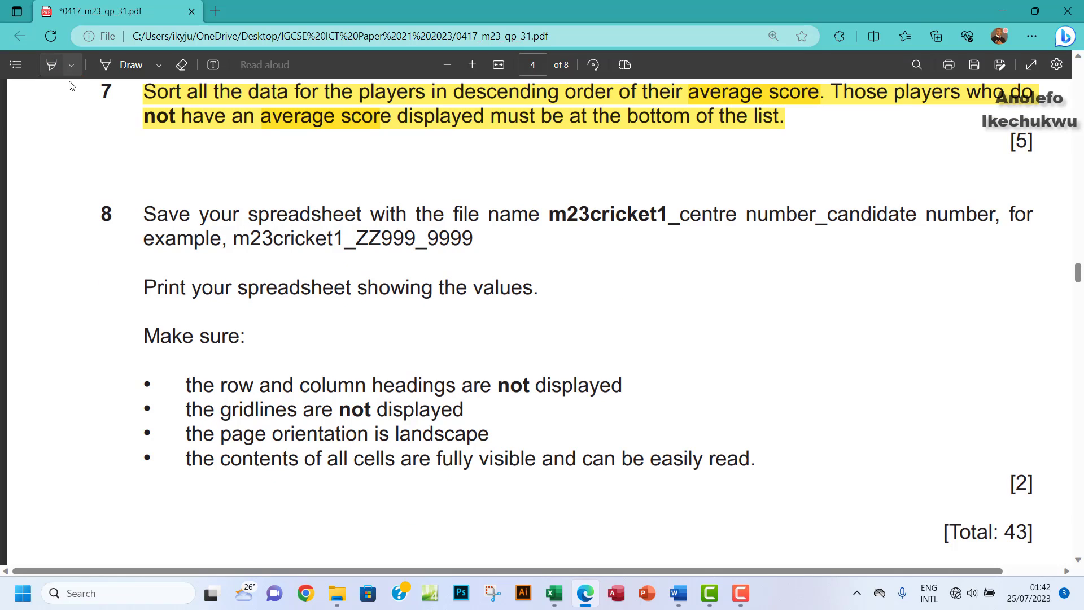
Step: Turn off highlighting, copy the m23cricket1_ file-name prefix, and return to Excel
left_click(51, 64)
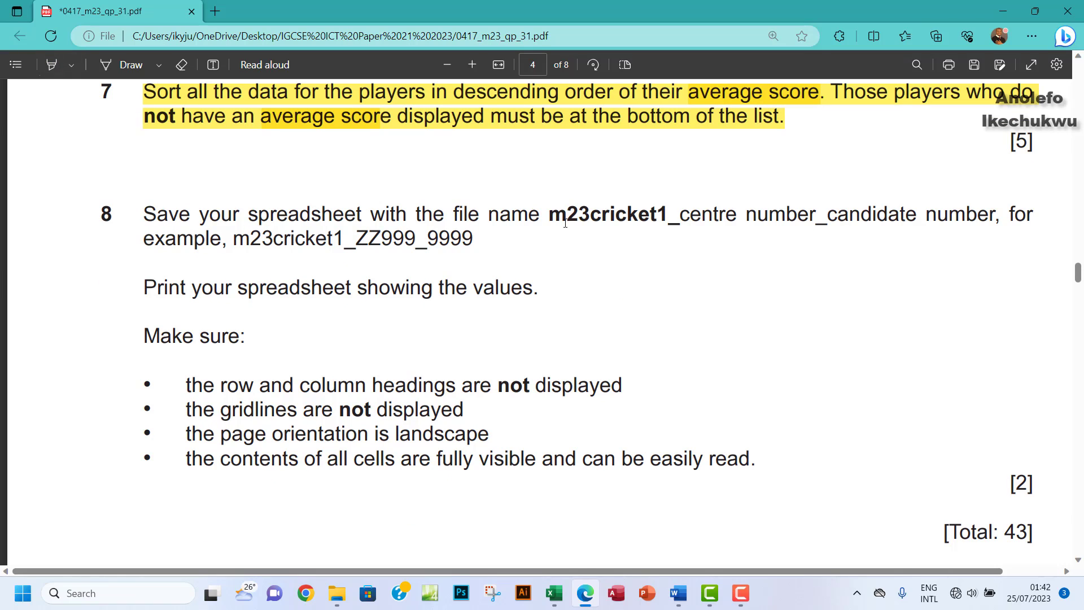
left_click_drag(564, 223, 669, 225)
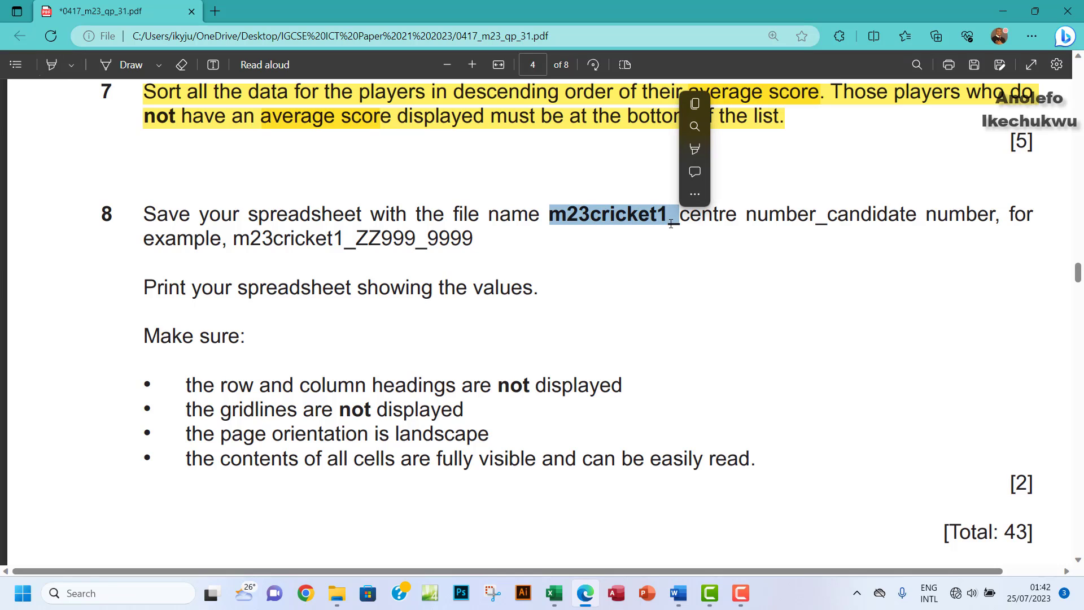
key("ctrl+c")
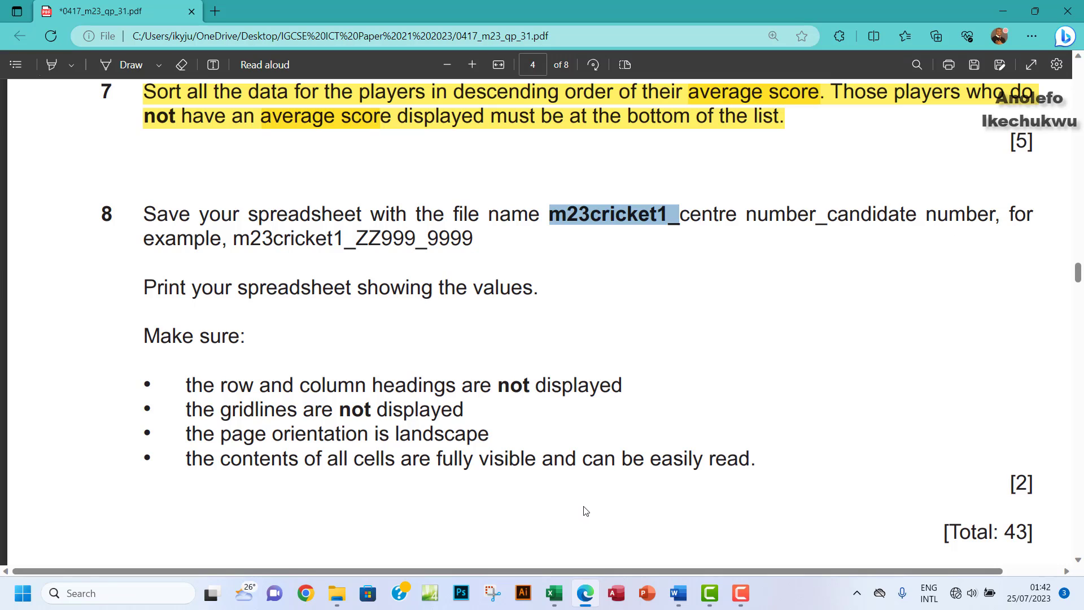
left_click(553, 601)
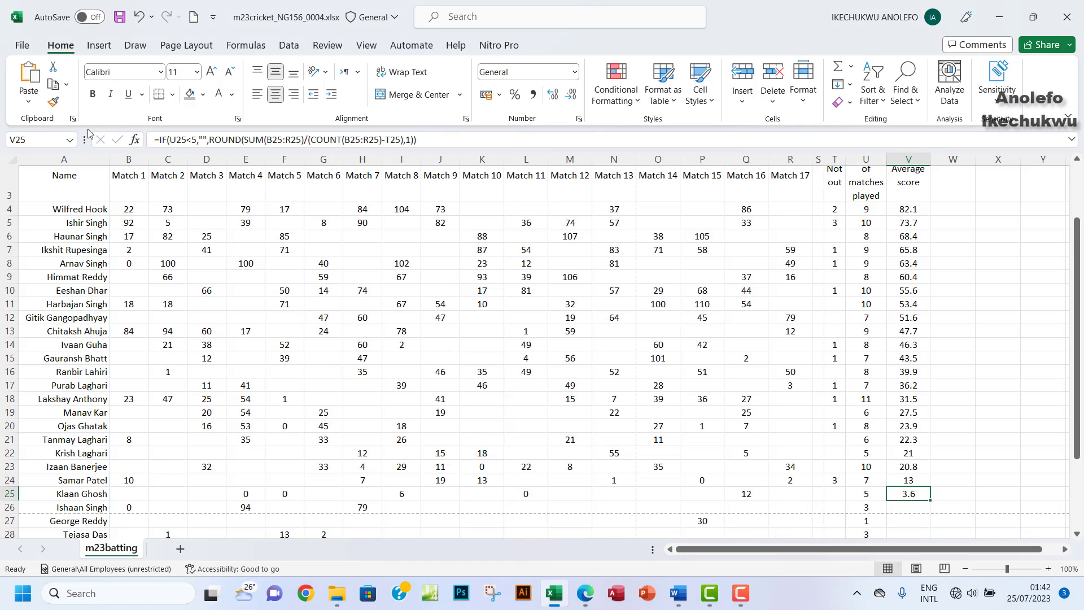
Step: Save the workbook in workArea as m23cricket1_ followed by the centre and candidate numbers
left_click(22, 45)
left_click(52, 237)
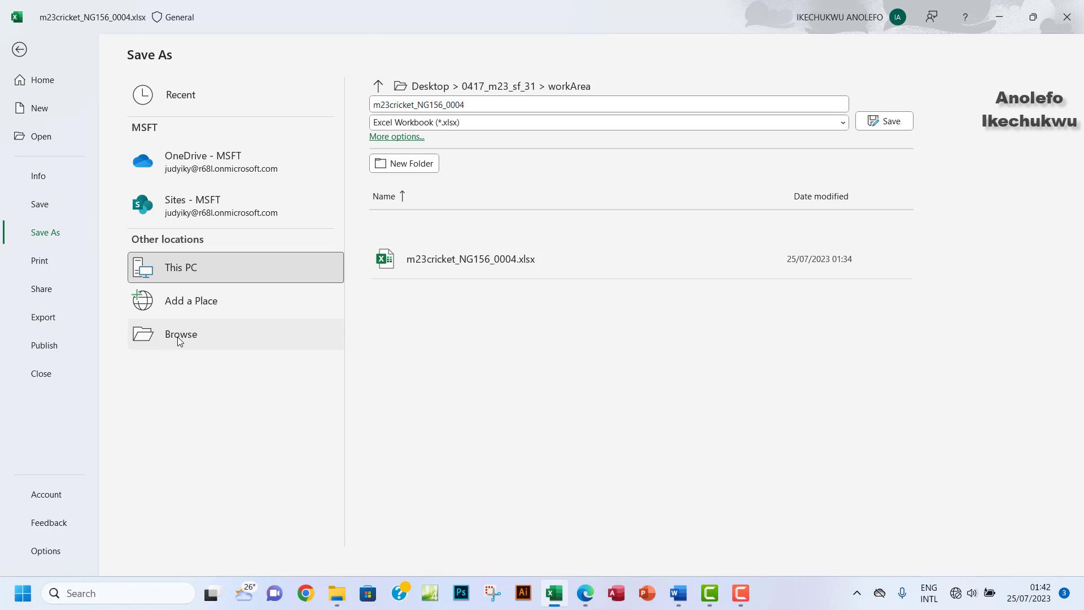
left_click(180, 335)
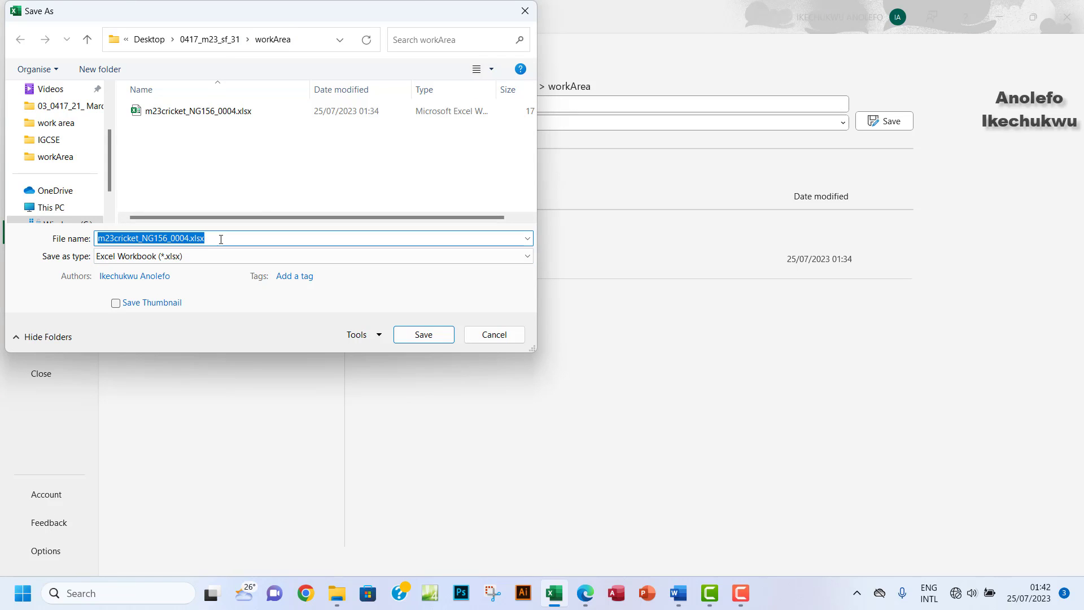
type("m23cricket1_")
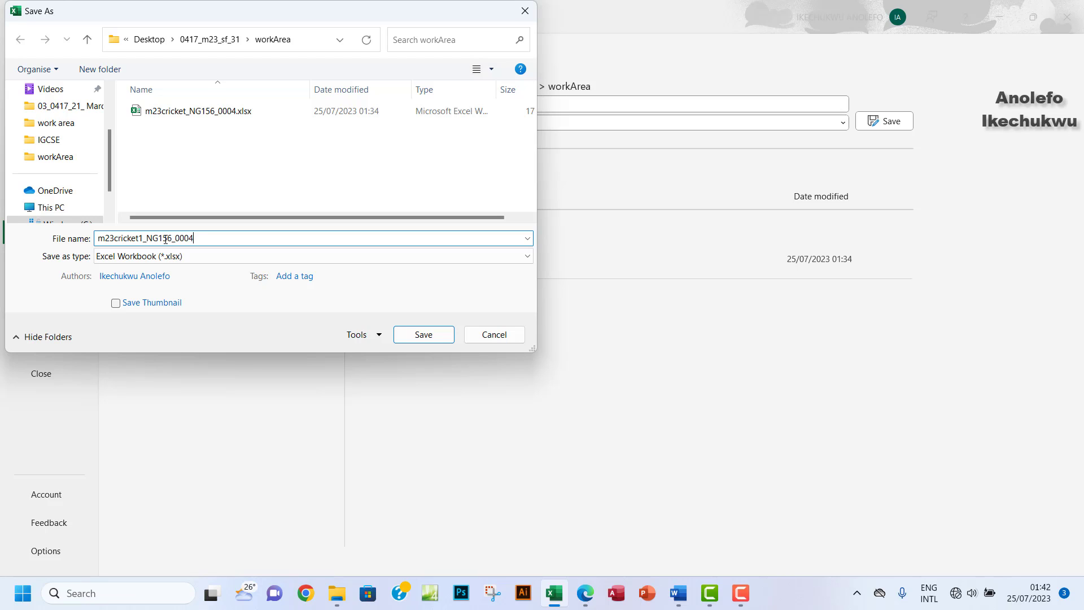
left_click(424, 334)
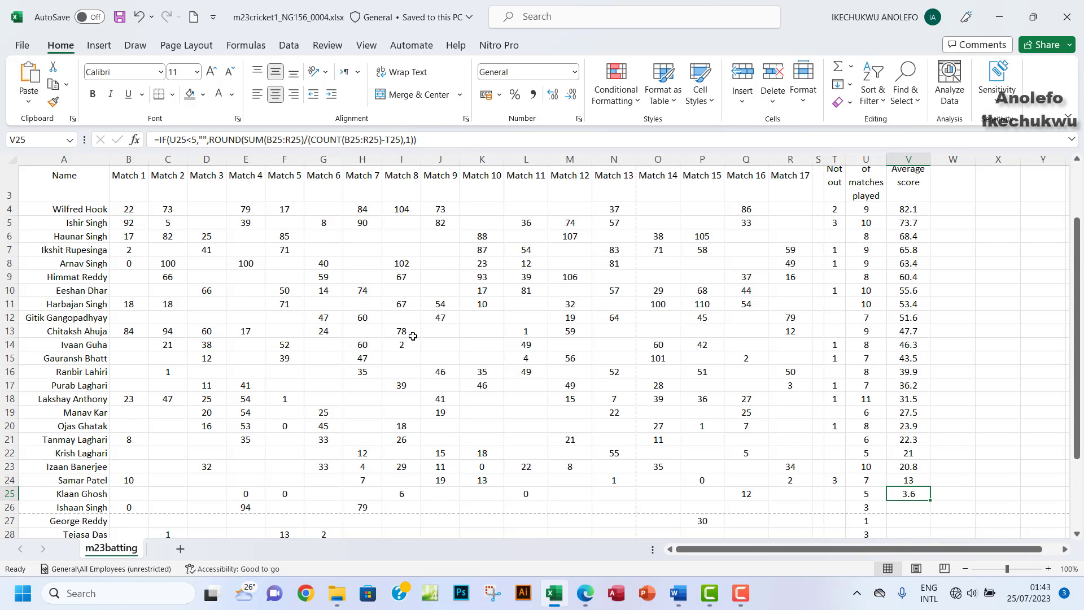
Step: Switch to the exam paper and scroll to question 8's printing requirements
left_click(588, 596)
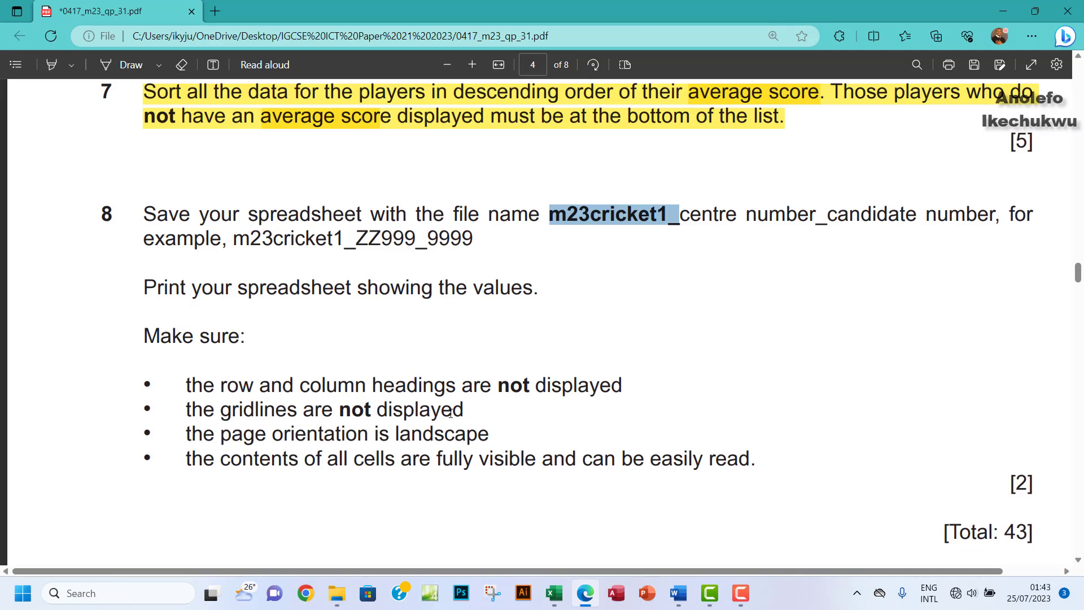
scroll(450, 412, "down", 1)
scroll(450, 412, "down", 1)
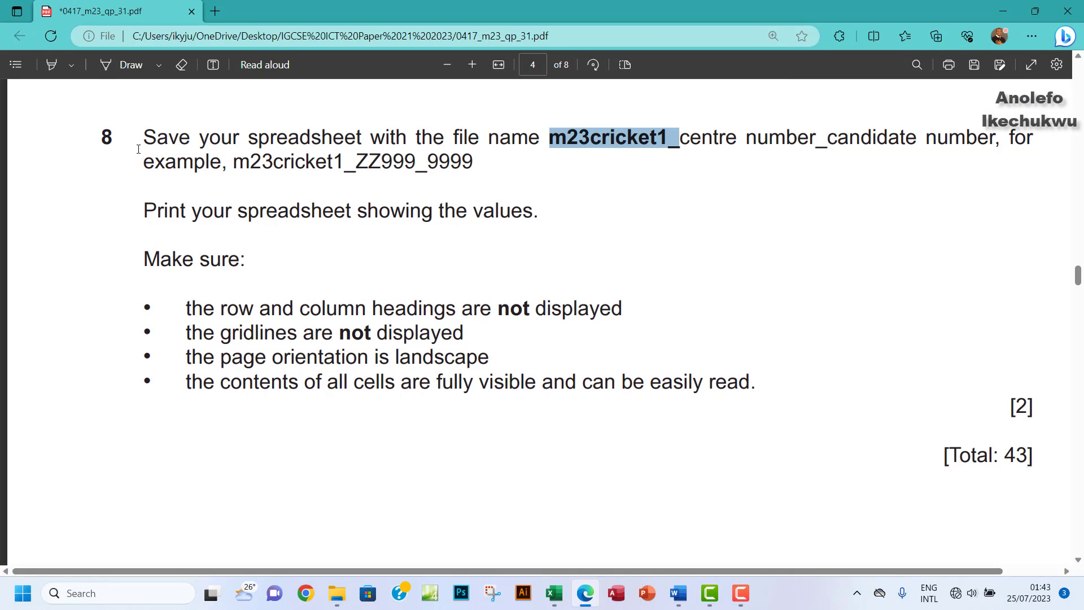
Step: Highlight the save instruction in question 8's first two lines, then return to Excel
left_click(50, 65)
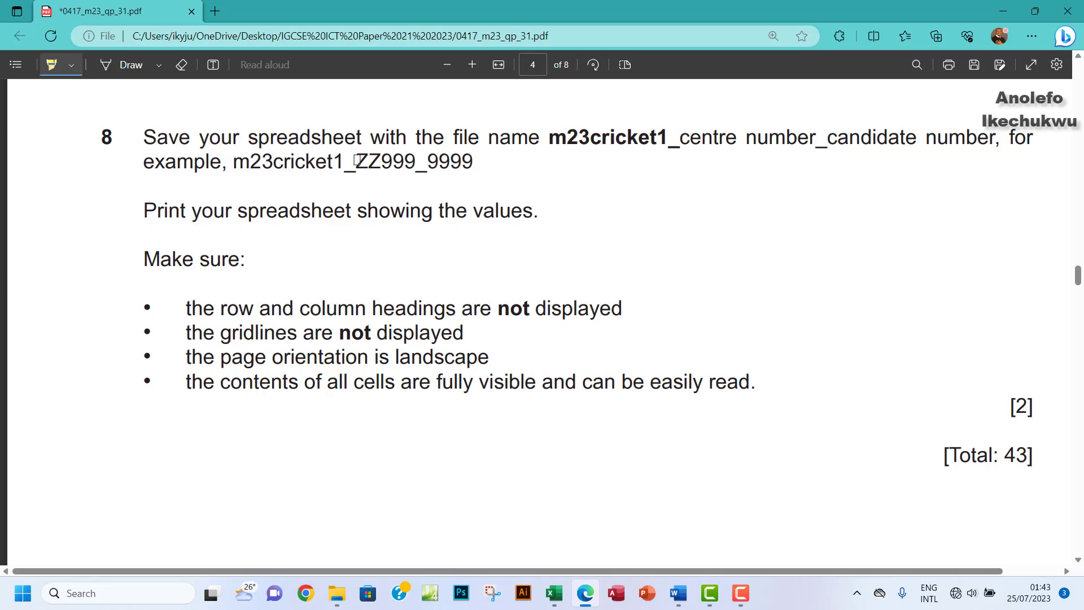
mouse_move(131, 127)
left_mouse_down()
mouse_move(480, 167)
mouse_move(464, 163)
left_mouse_up()
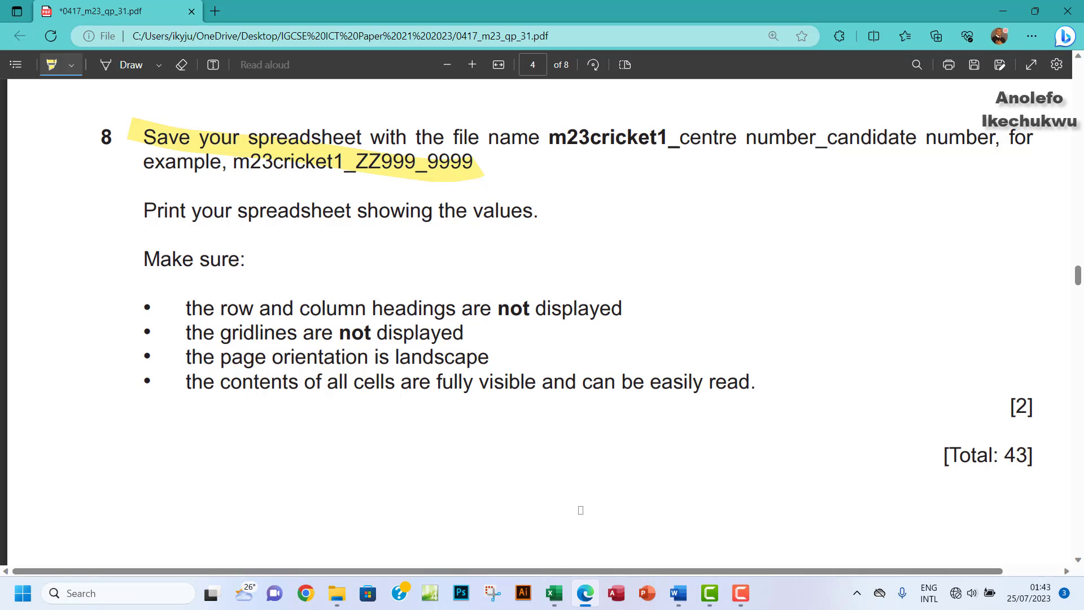
left_click(554, 593)
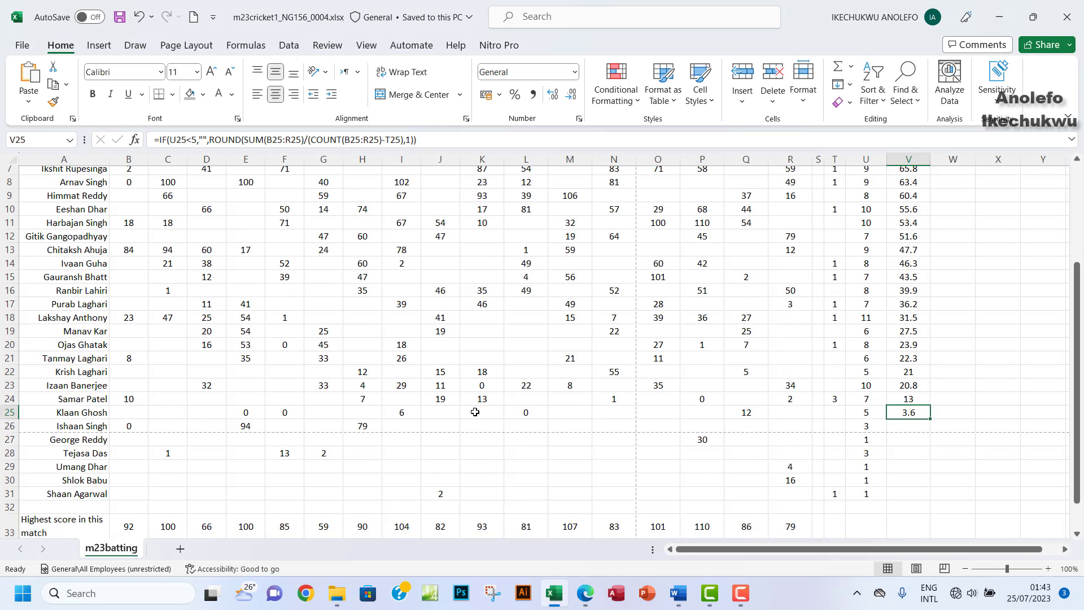
Step: Show the print preview of the batting sheet
scroll(475, 412, "down", 3)
scroll(475, 412, "up", 3)
scroll(475, 412, "down", 1)
scroll(475, 412, "up", 3)
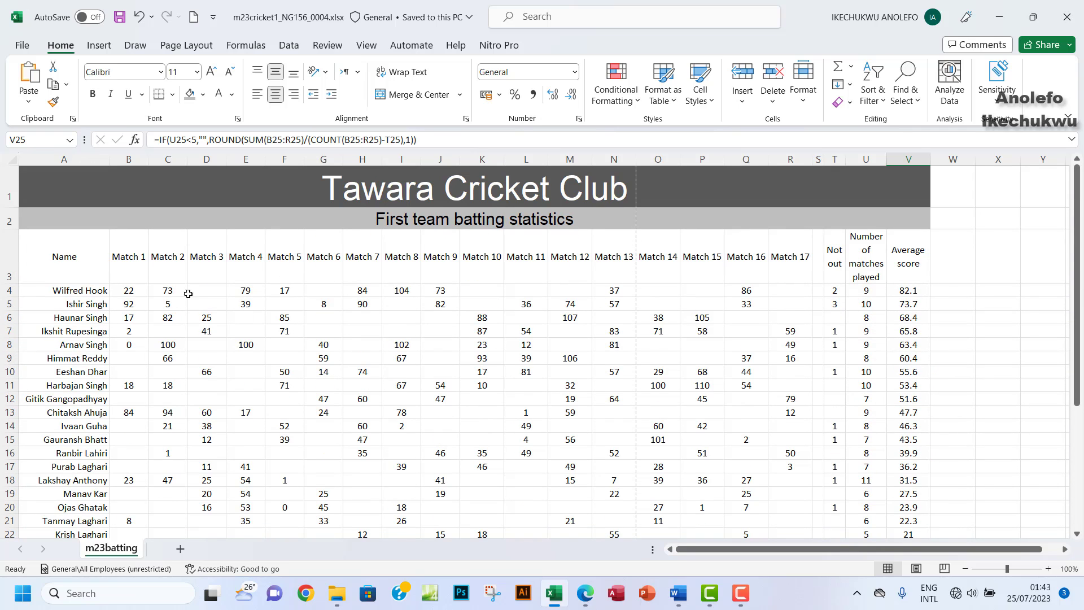
left_click(22, 44)
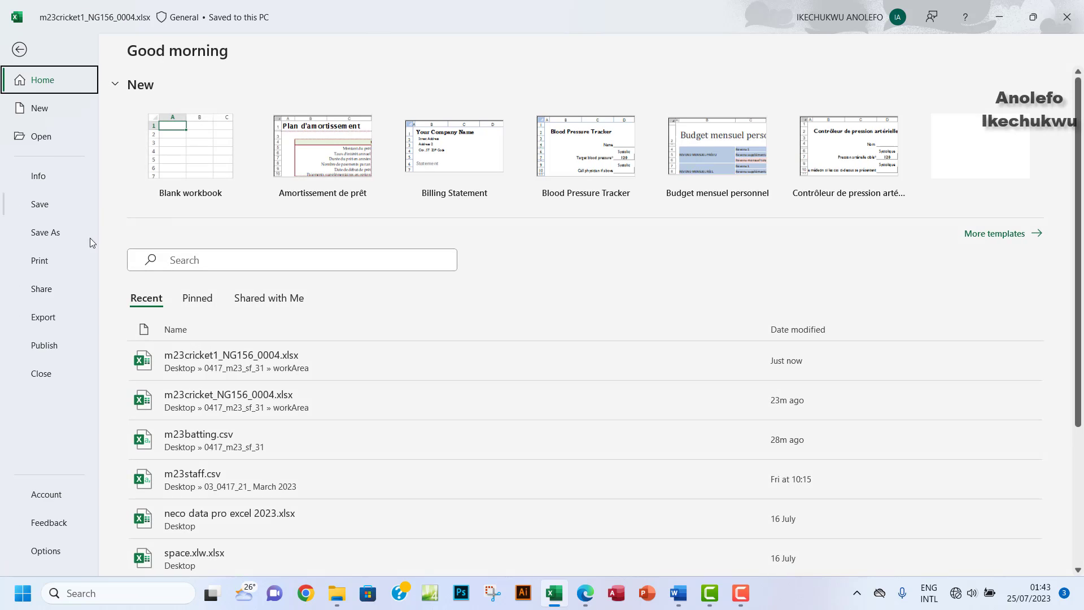
left_click(53, 264)
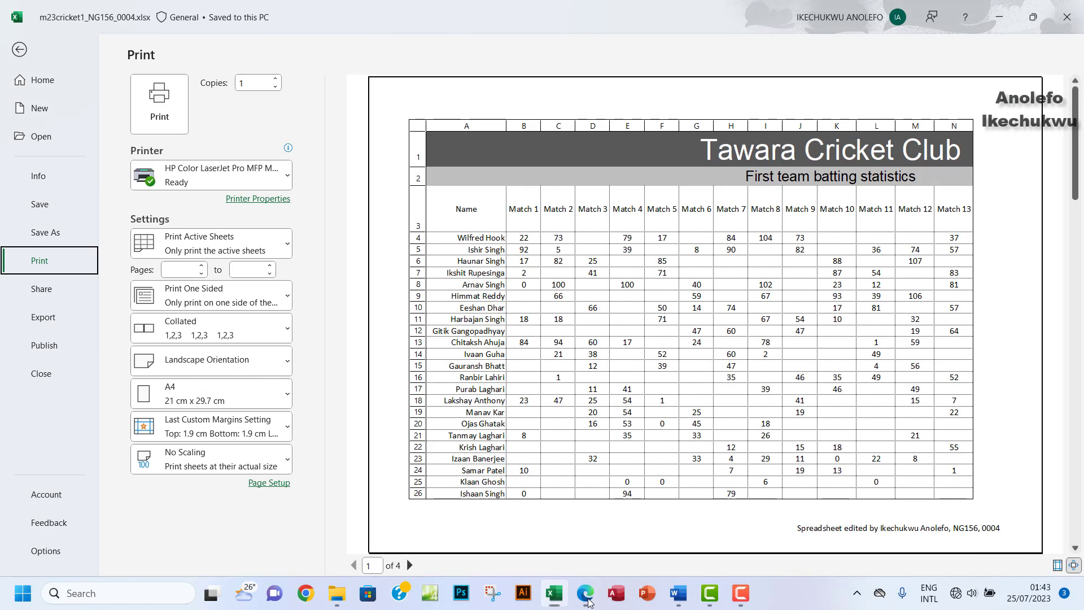
Step: Highlight the 'row and column headings are not displayed' requirement on the question paper
left_click(588, 602)
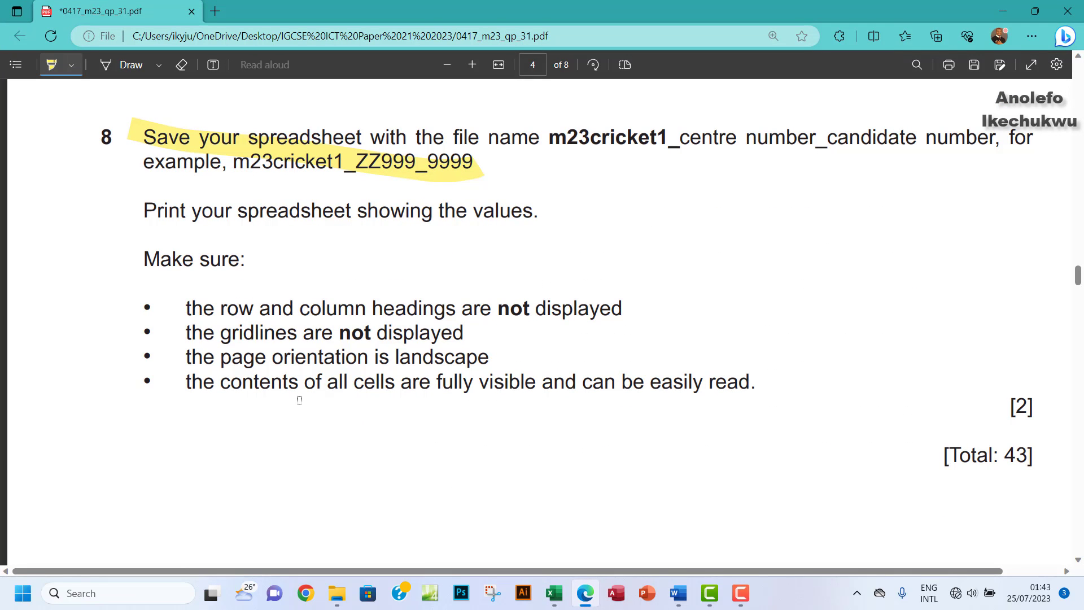
left_click_drag(193, 307, 609, 306)
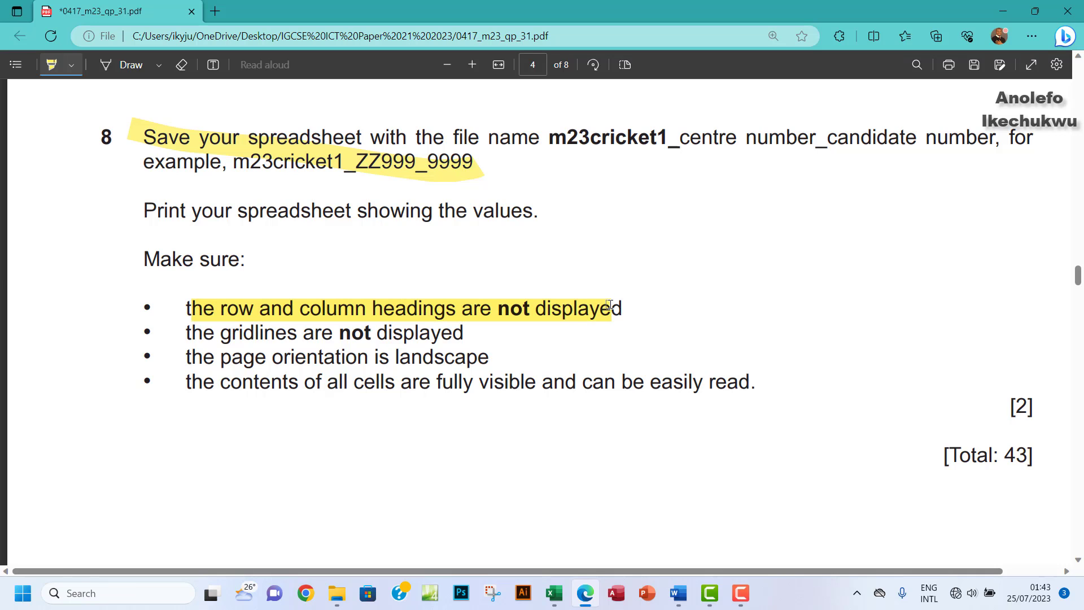
left_click(554, 593)
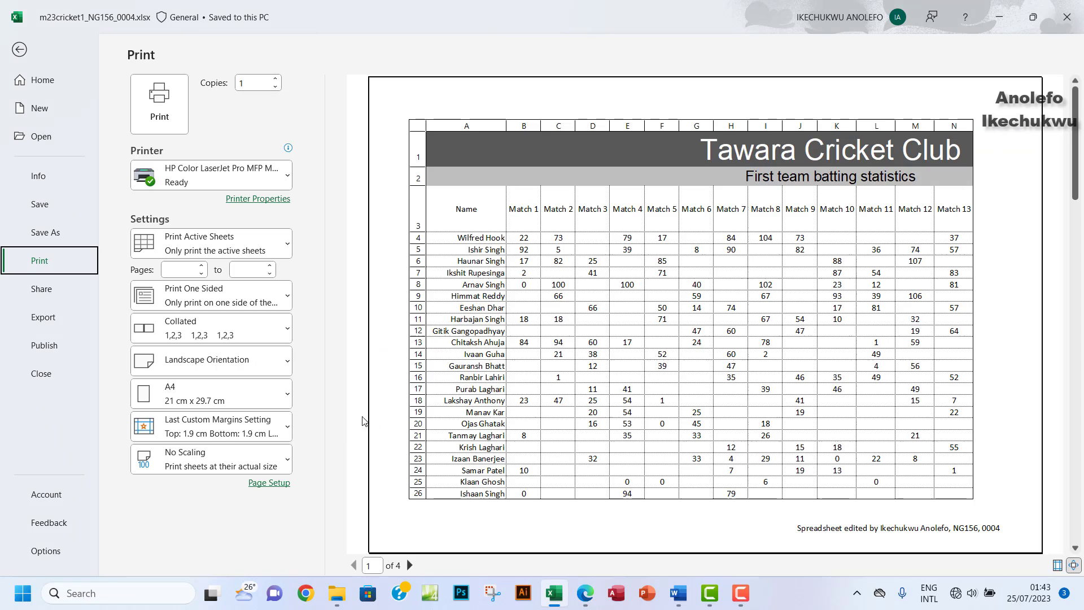
Step: In Page Setup's Sheet tab, turn off printing of row and column headings and gridlines
left_click(274, 484)
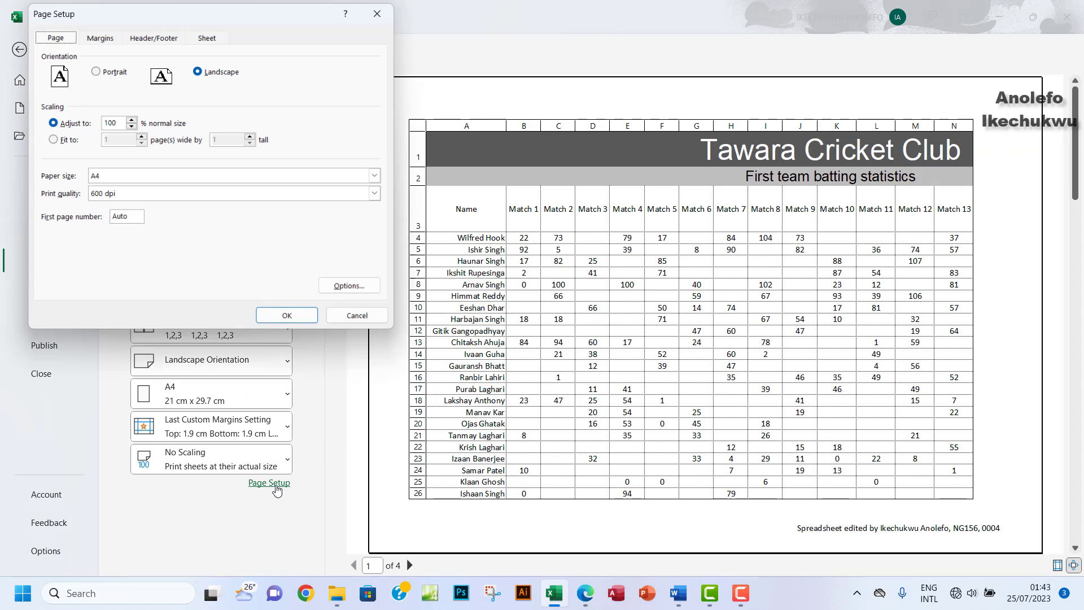
left_click(207, 35)
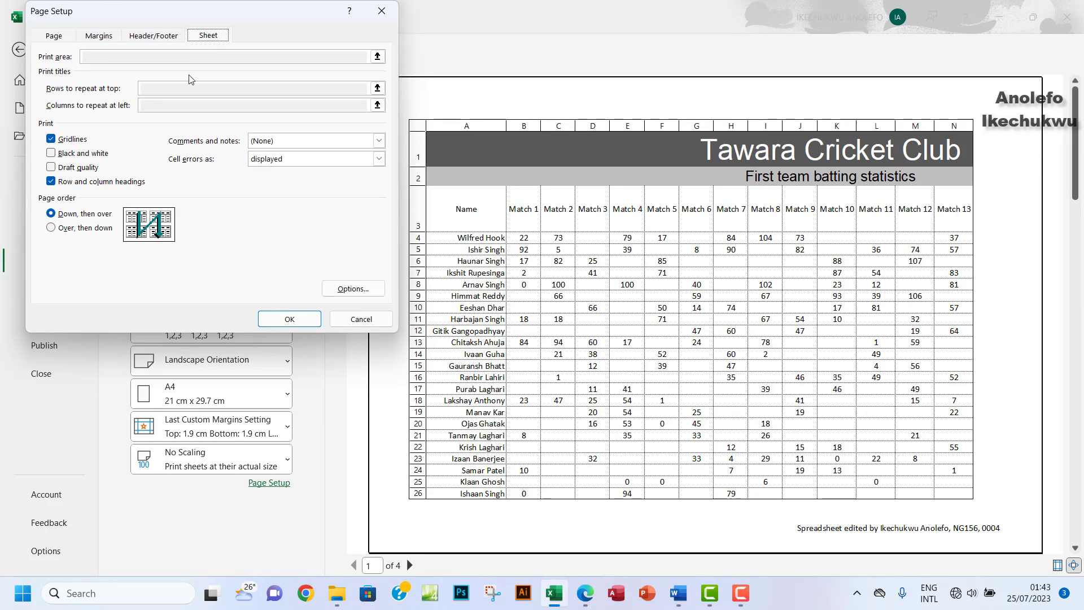
left_click(52, 181)
left_click(586, 596)
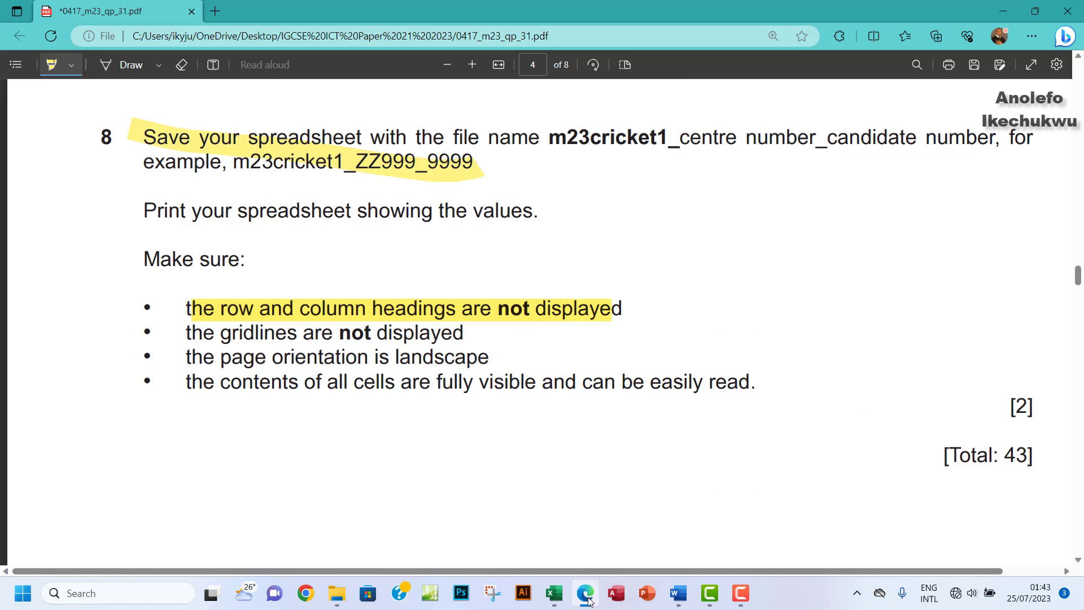
left_click(586, 596)
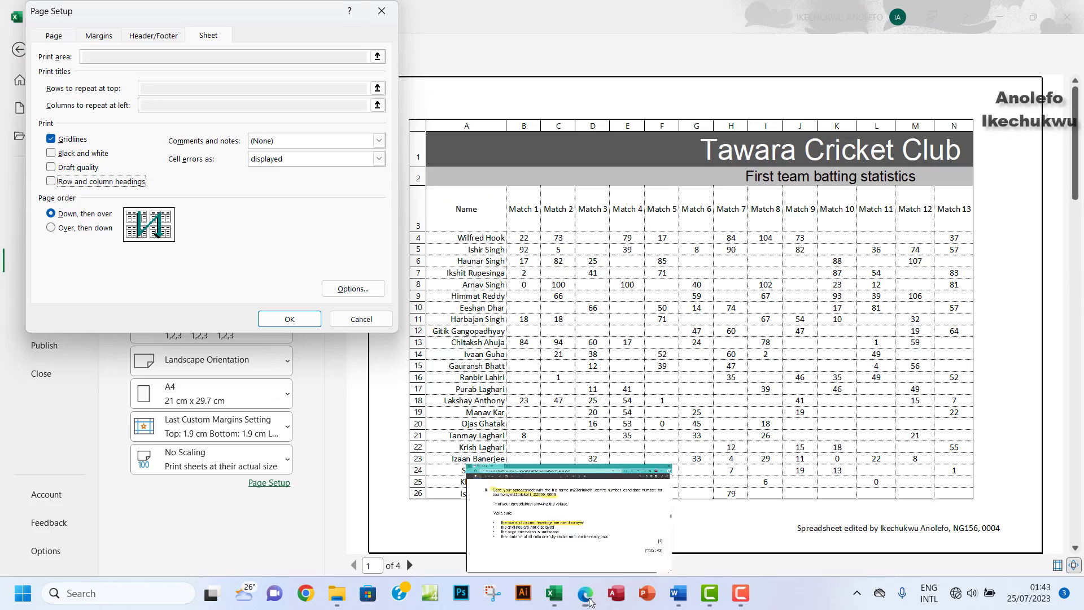
left_click(51, 139)
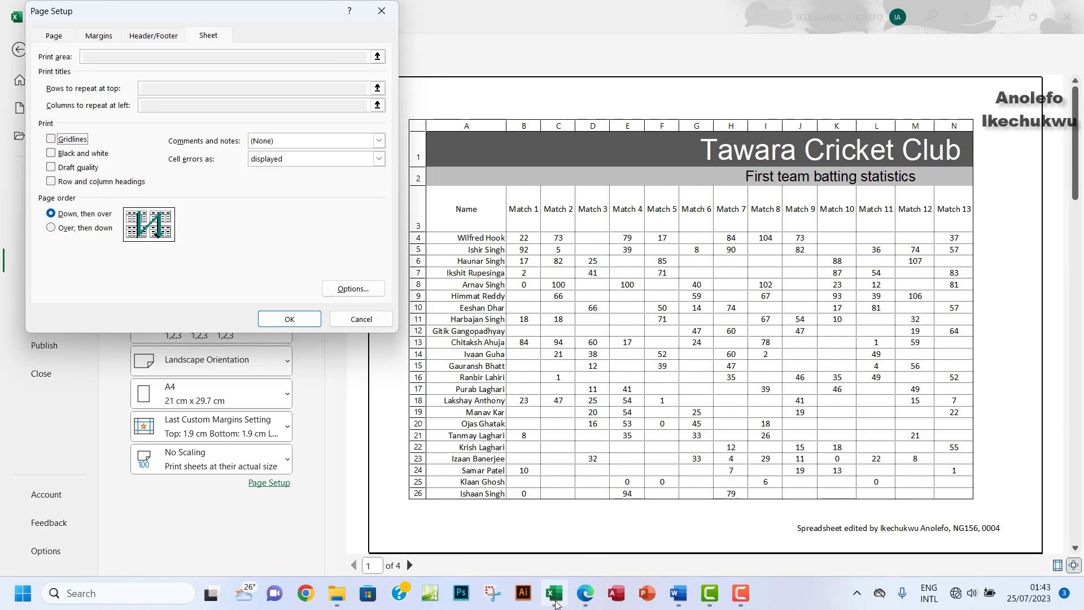
Step: Highlight the gridlines requirement on the question paper as done
mouse_move(557, 603)
left_click(593, 602)
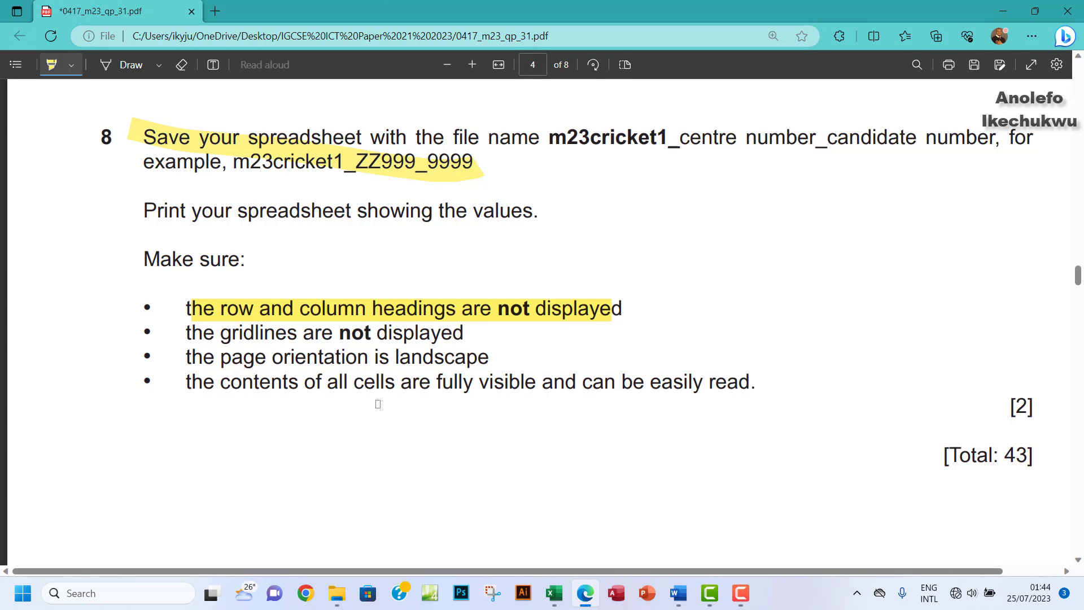
left_click_drag(193, 331, 469, 342)
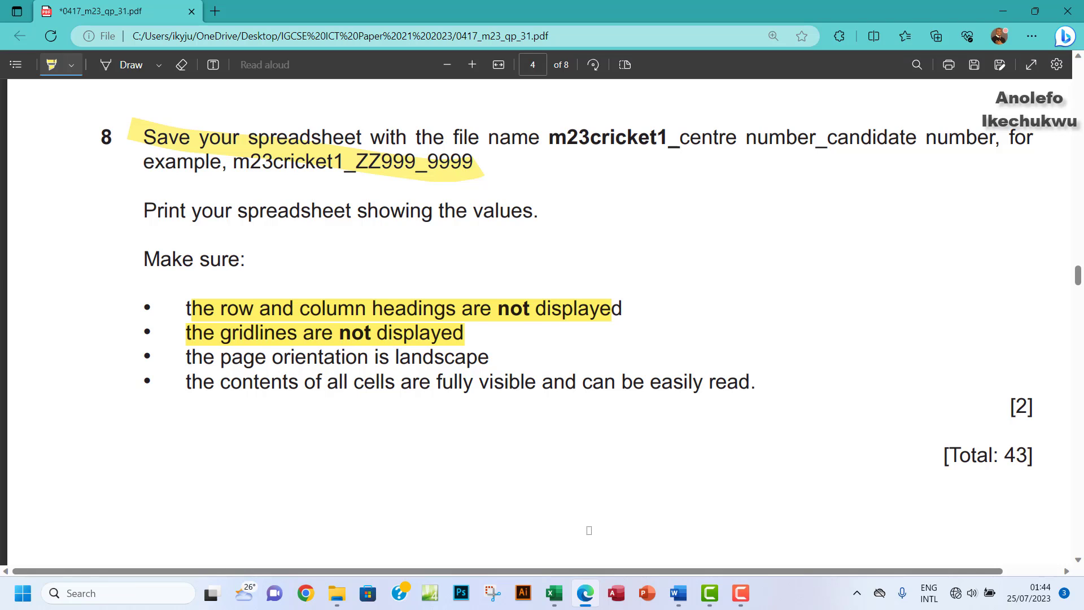
left_click(555, 593)
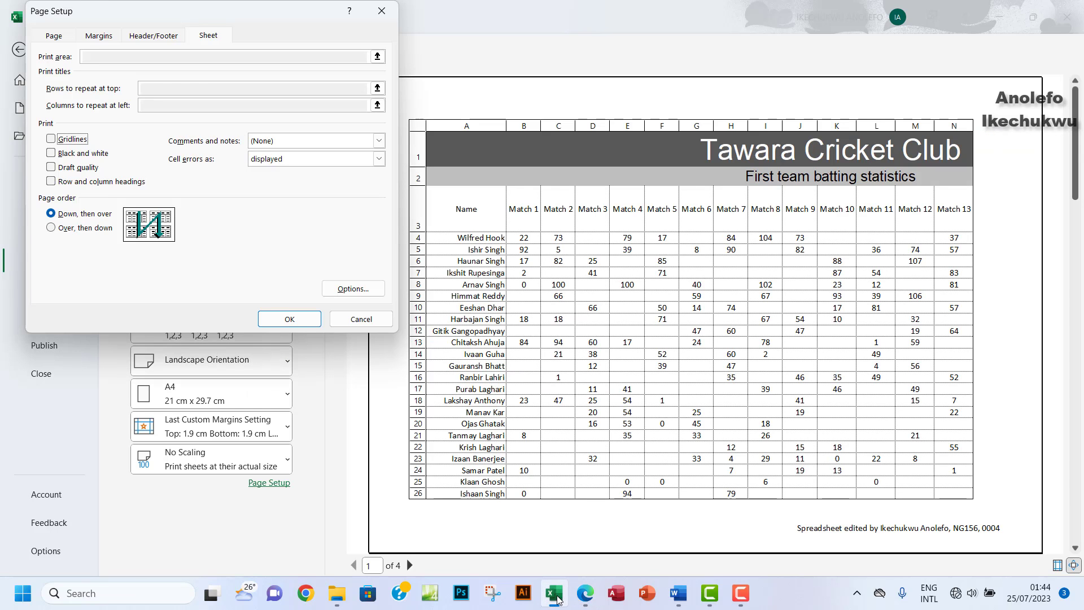
Step: Set Landscape orientation, mark that requirement on the paper, and apply with OK
left_click(52, 37)
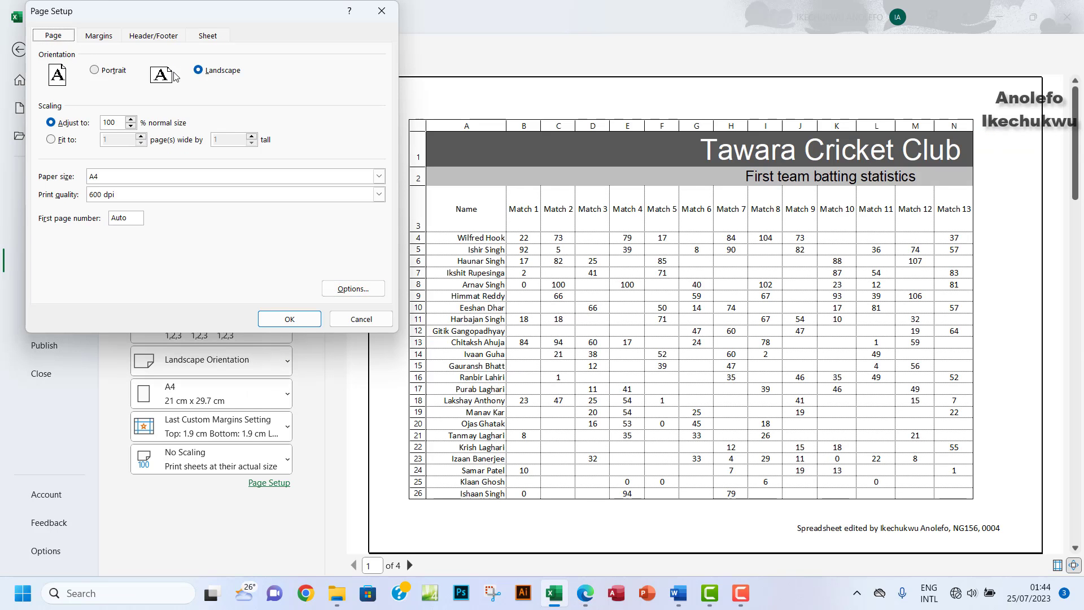
left_click(586, 595)
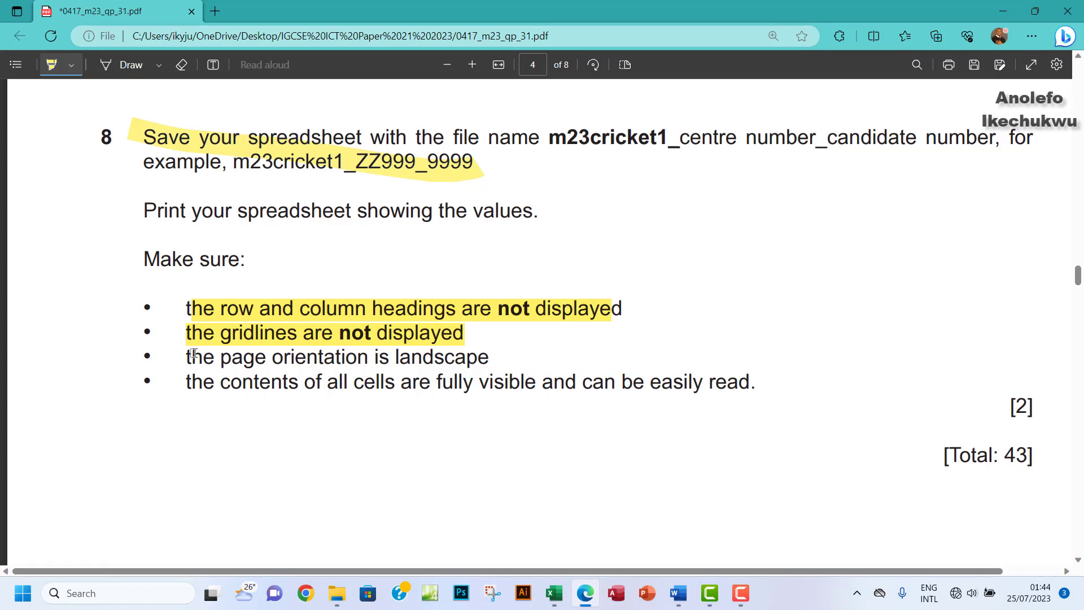
left_click_drag(186, 356, 477, 358)
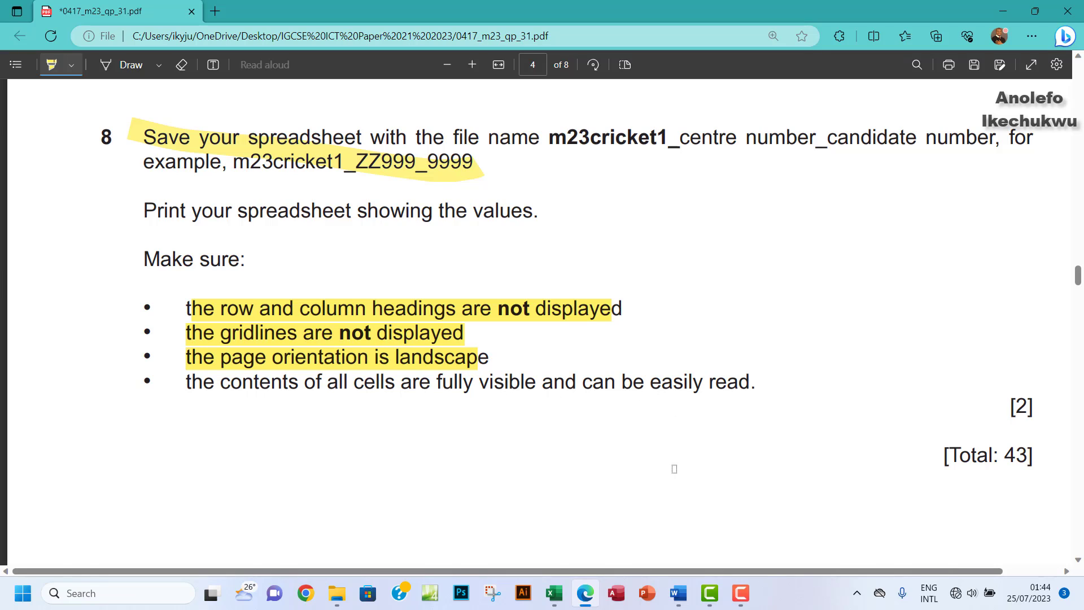
left_click(559, 598)
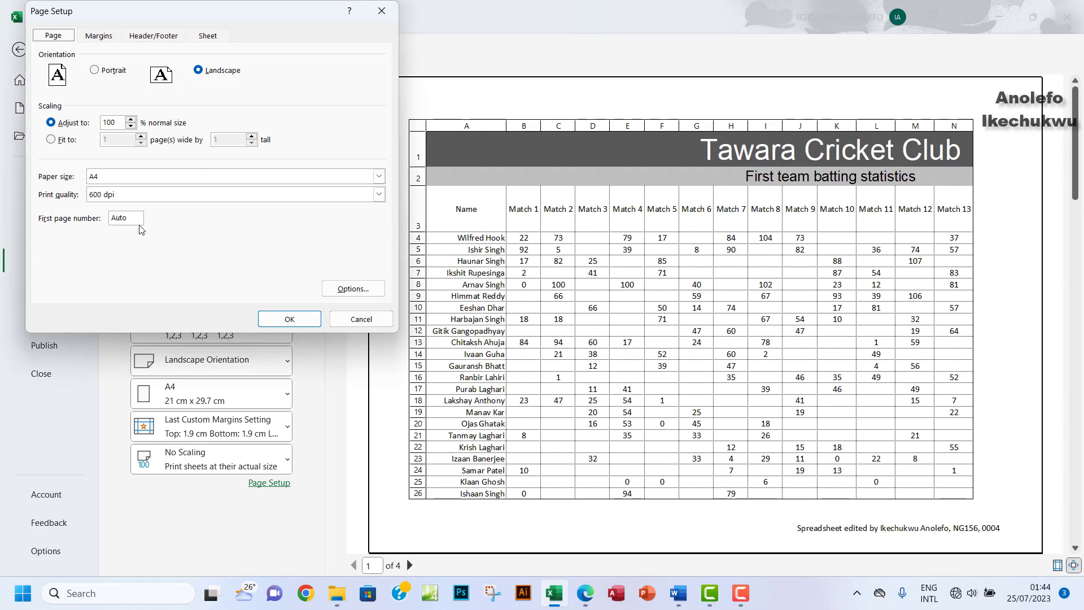
left_click(282, 320)
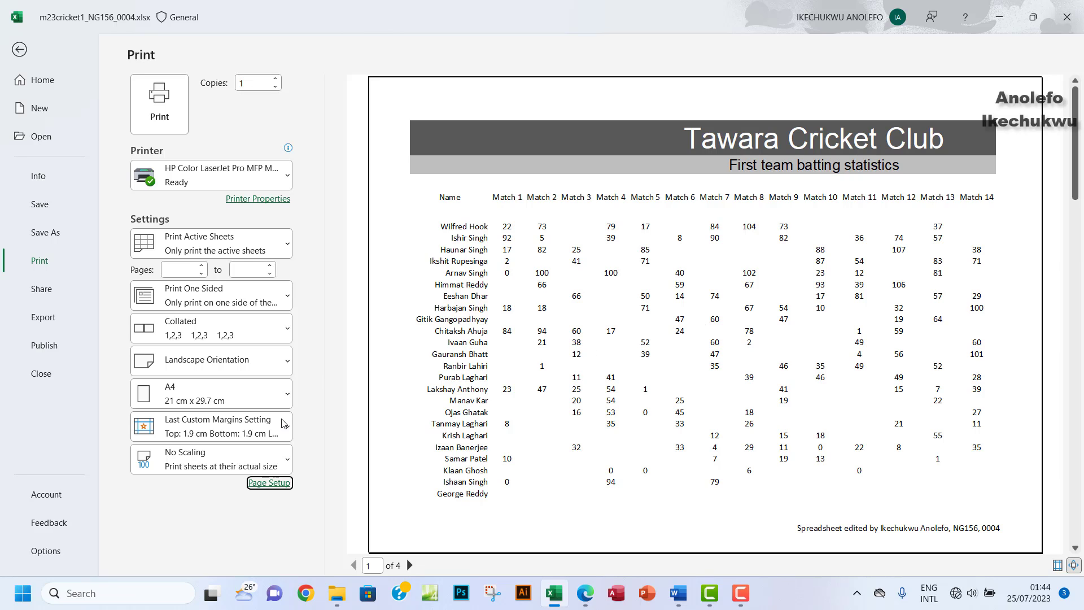
Step: Reread the remaining print requirements on the question paper
left_click(585, 593)
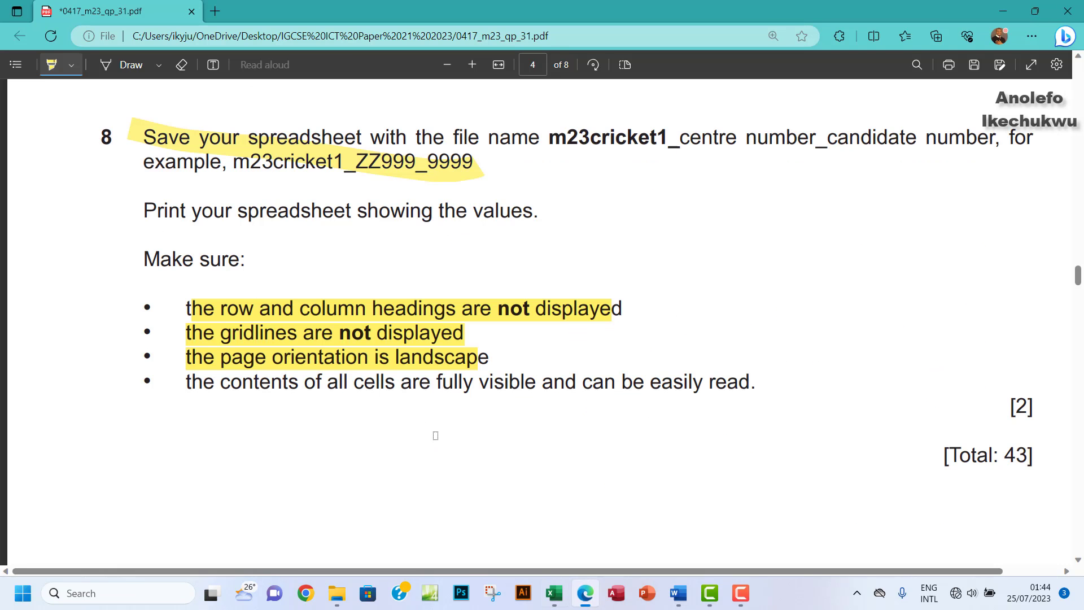
scroll(271, 390, "down", 2)
scroll(271, 390, "up", 2)
left_click(555, 591)
Step: Set scaling to Fit Sheet on One Page and go back to the worksheet
left_click(196, 464)
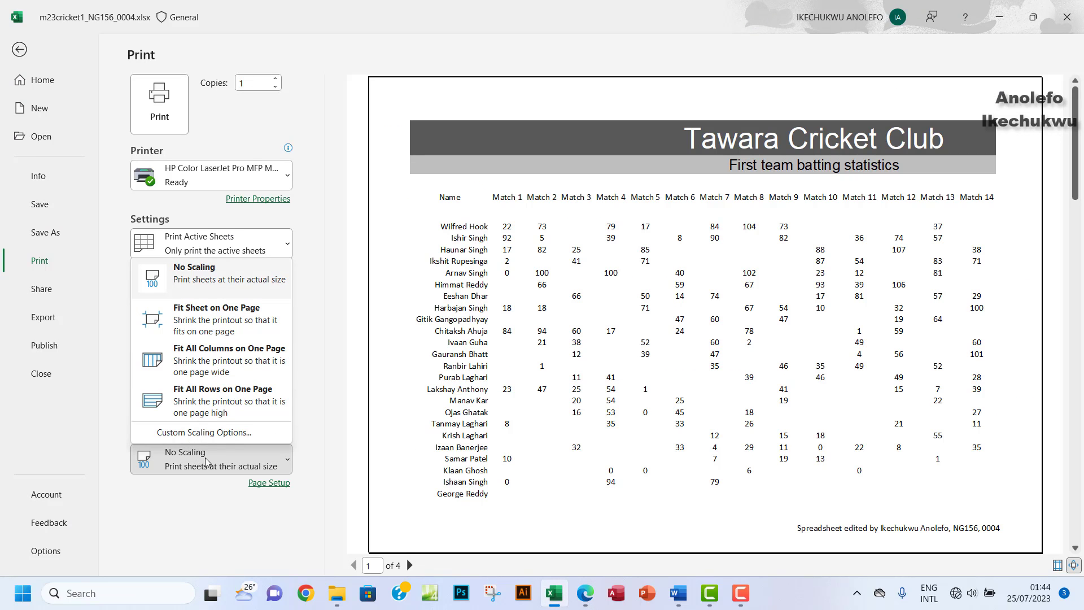
left_click(207, 321)
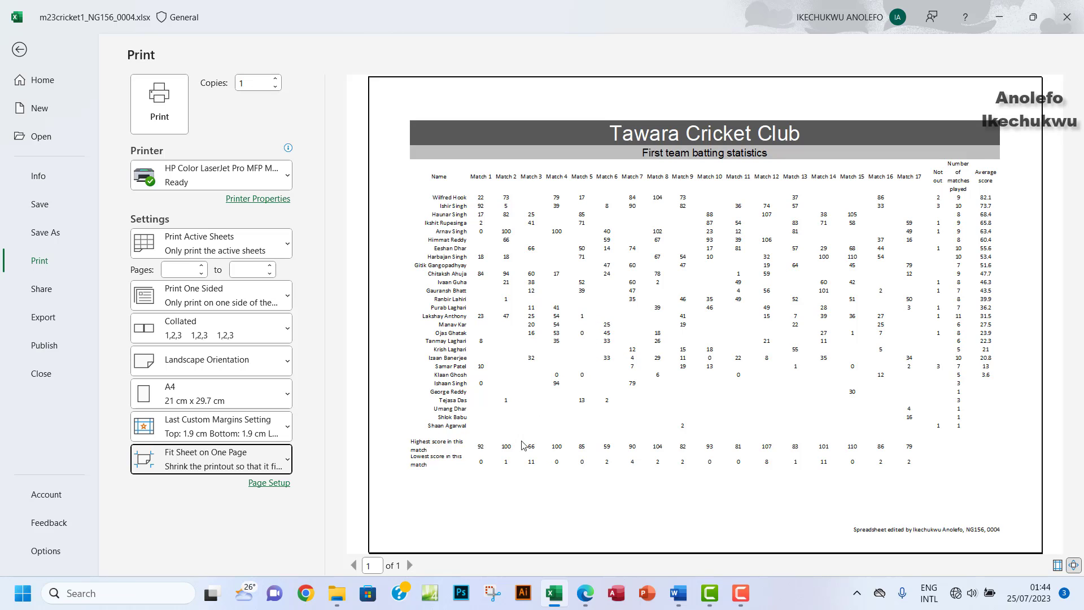
mouse_move(560, 600)
left_click(19, 49)
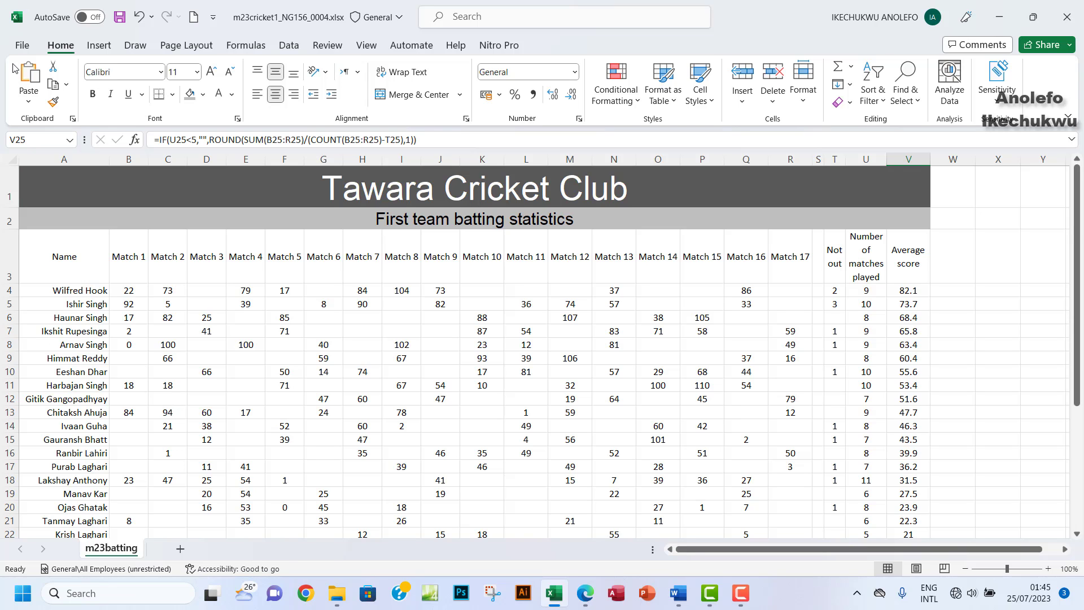
left_click(22, 46)
left_click(46, 262)
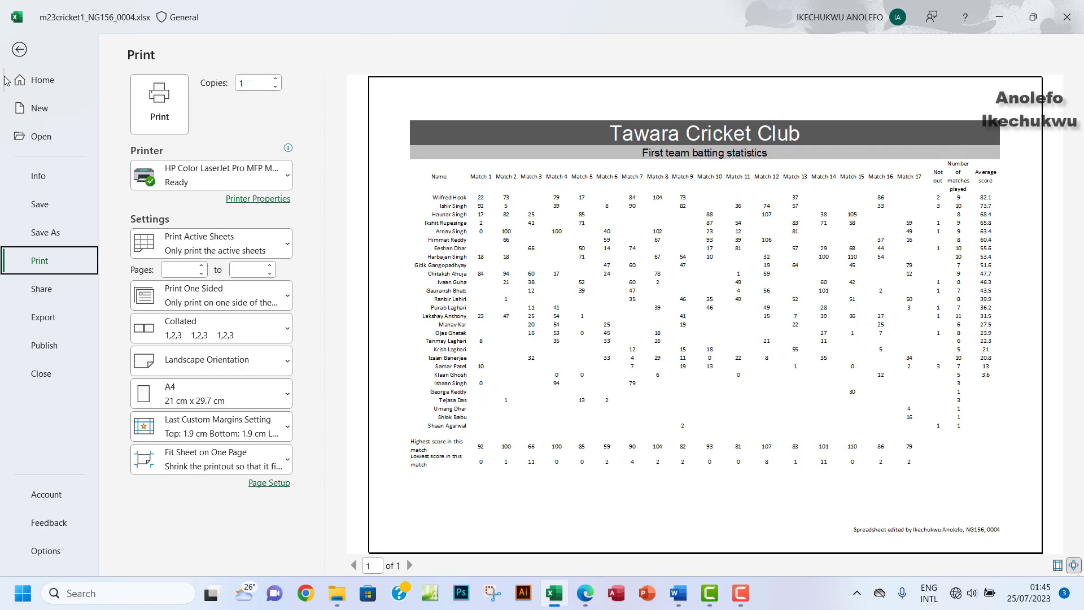
left_click(20, 50)
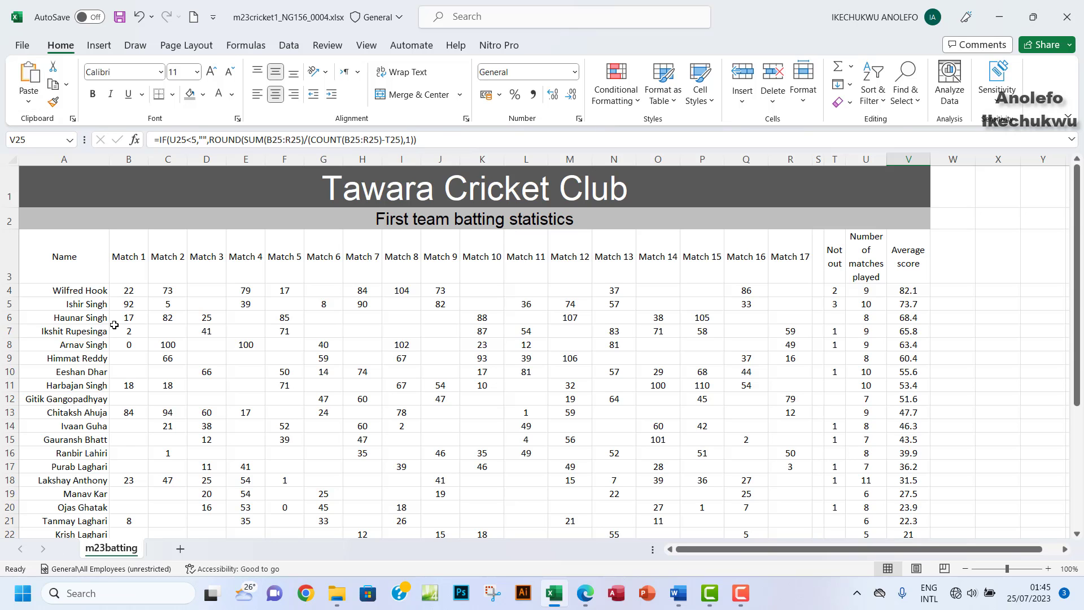
scroll(351, 390, "down", 2)
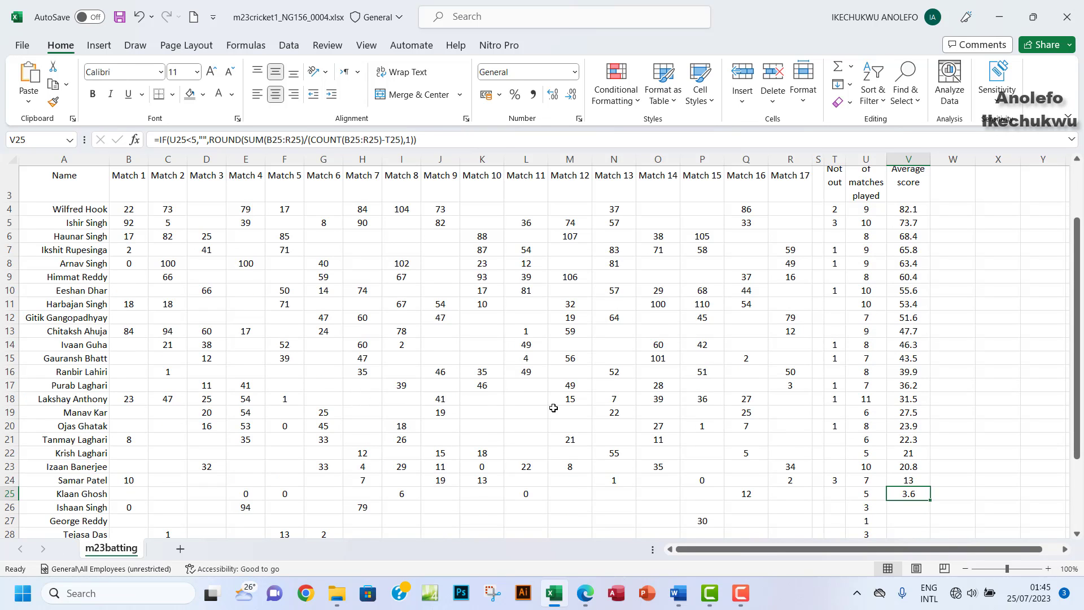
left_click(585, 595)
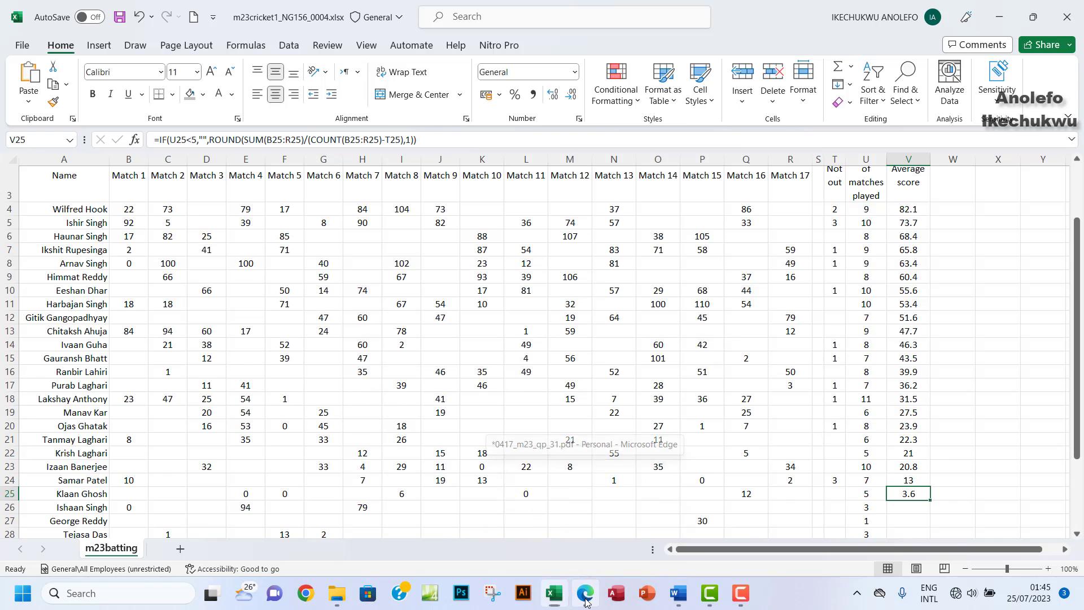
scroll(264, 268, "down", 1)
mouse_move(187, 229)
left_mouse_down()
mouse_move(398, 247)
mouse_move(717, 244)
mouse_move(752, 228)
mouse_move(750, 239)
left_mouse_up()
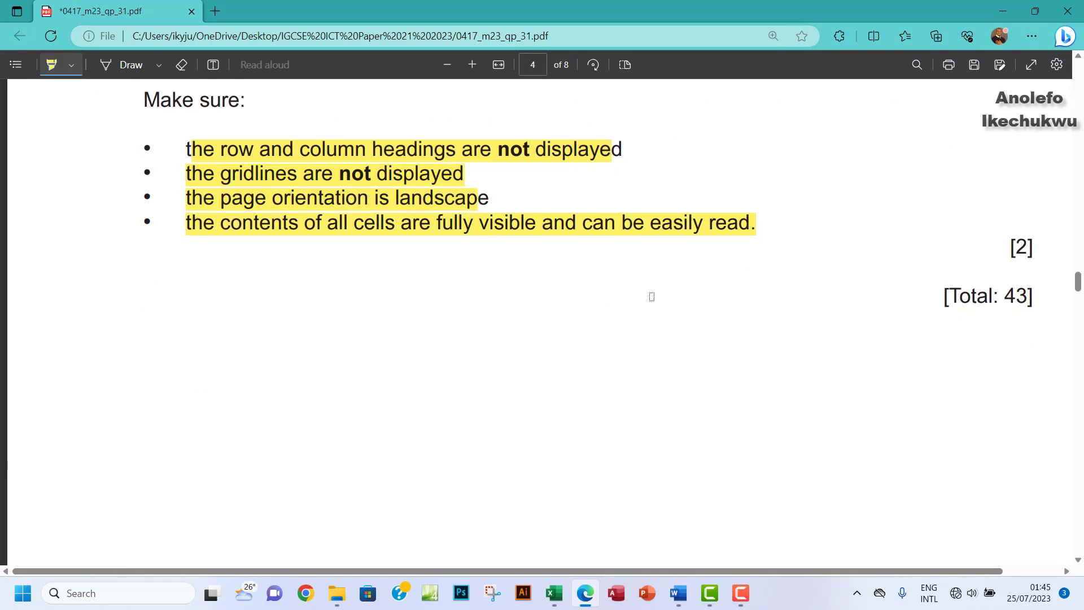
scroll(649, 295, "down", 2)
scroll(673, 320, "up", 1)
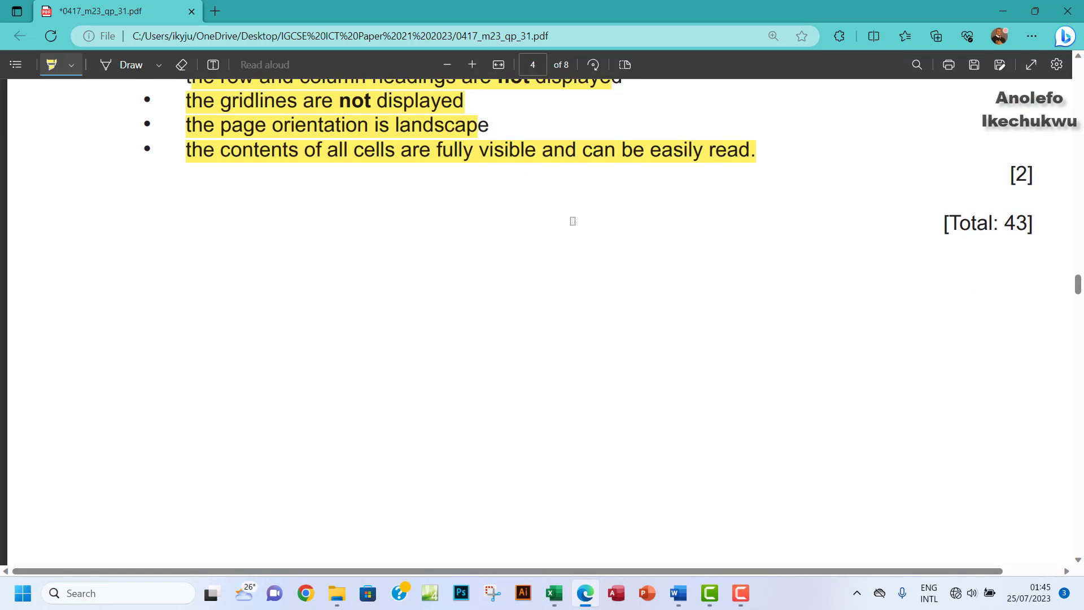
scroll(572, 221, "up", 2)
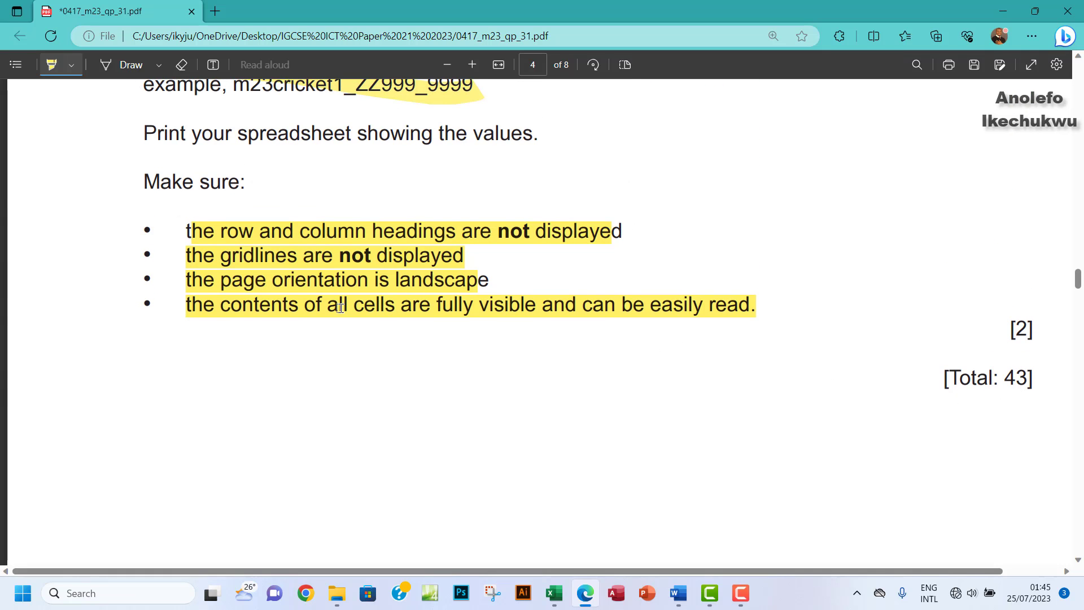
scroll(340, 308, "up", 2)
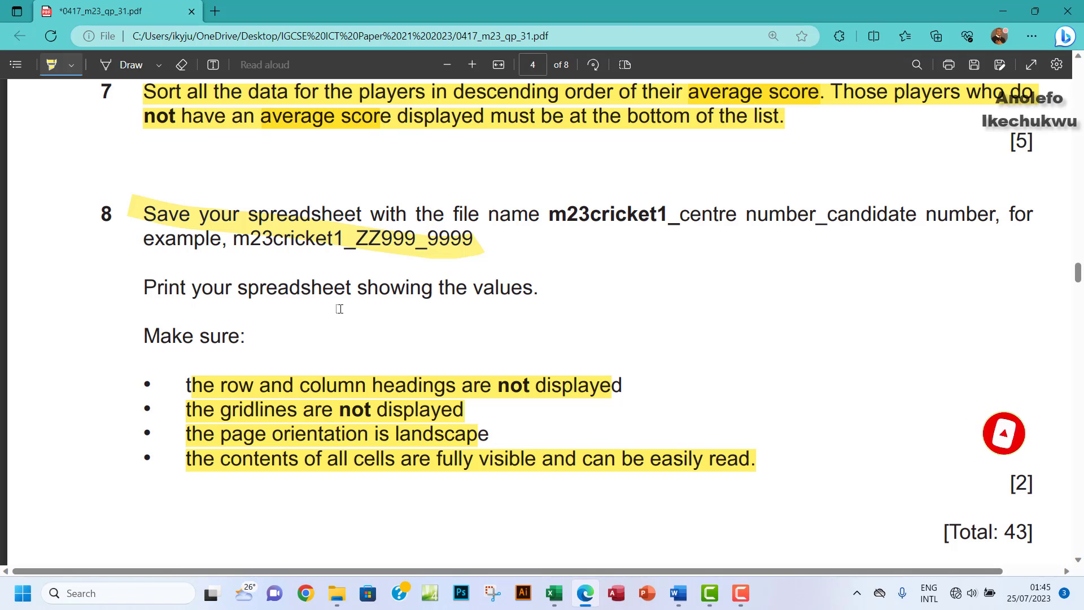
left_click(554, 593)
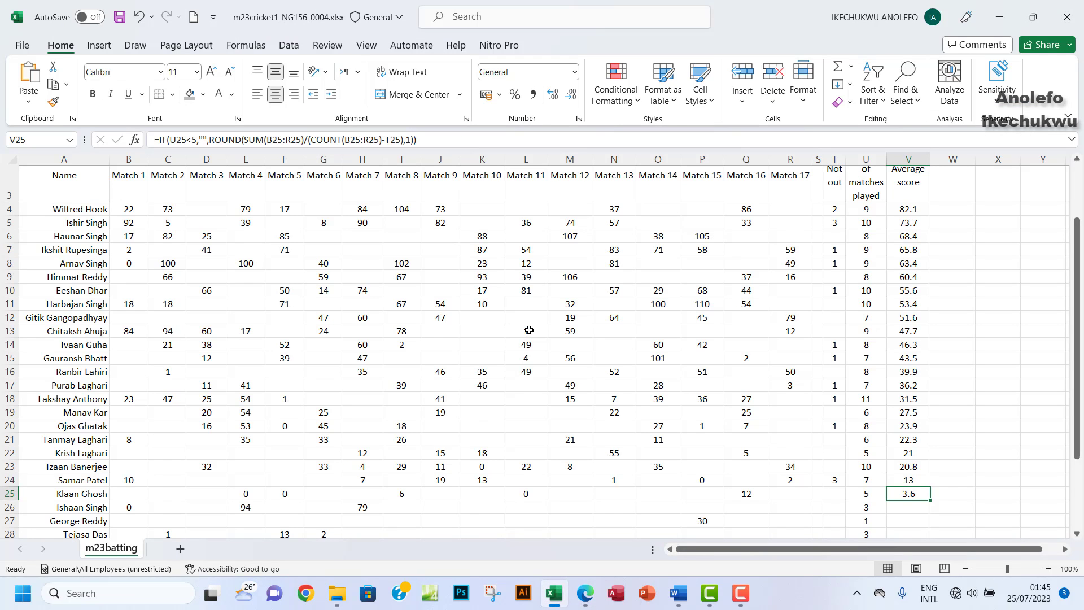